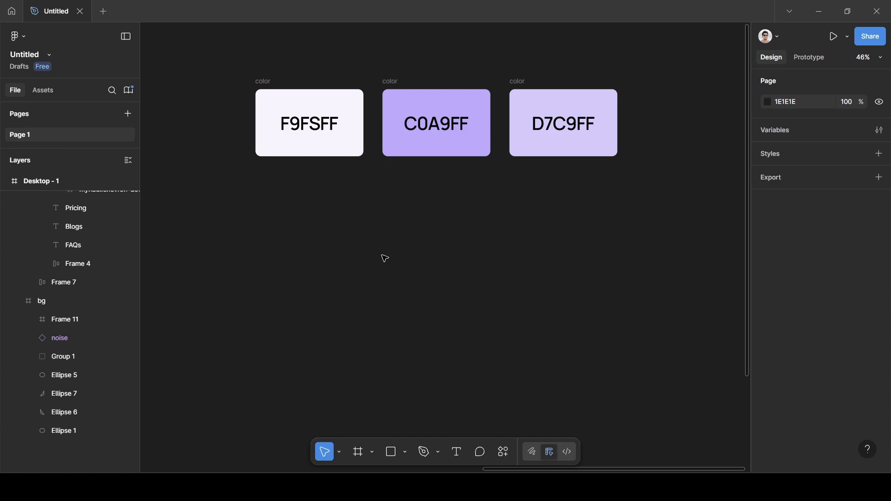
# - Create a 1440 × 1024 Desktop preset frame in the empty area below the three colour swatches
pyautogui.scroll(-3, 384, 258)
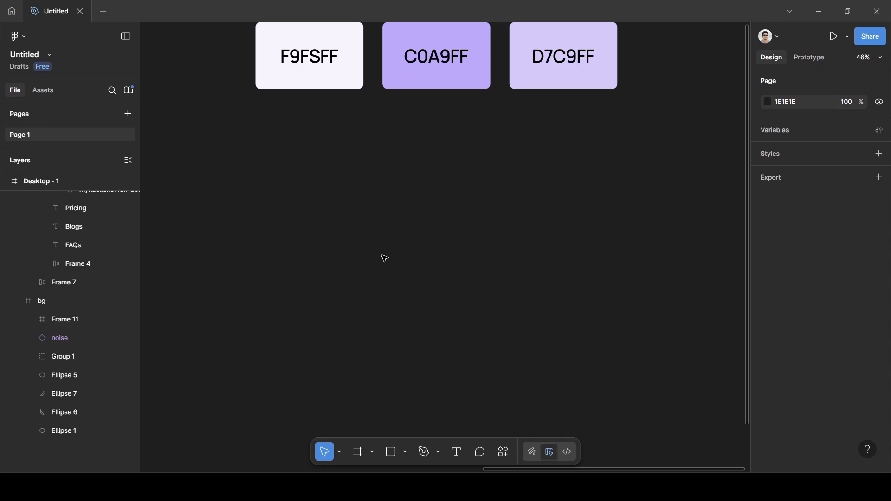
pyautogui.press('f')
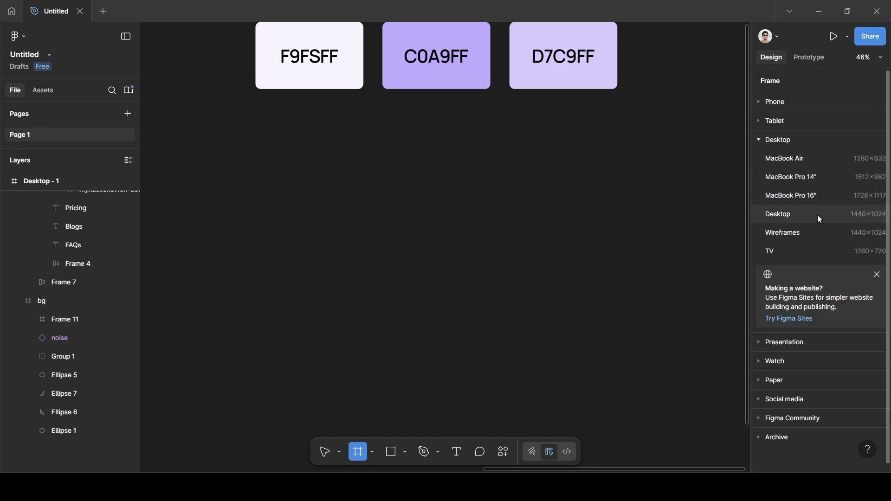
pyautogui.click(791, 222)
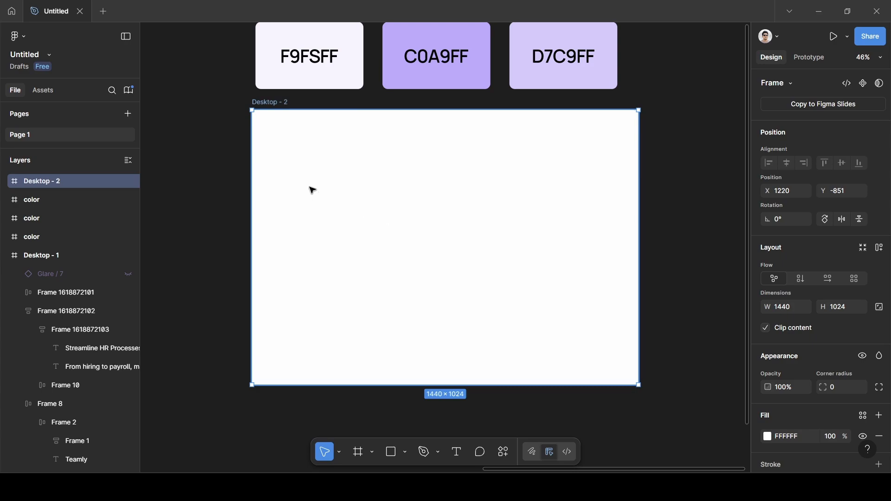
# - Apply auto layout to the new desktop frame and draw an inner frame about 1399 × 984 inside it
pyautogui.hscroll(-15, 312, 190)
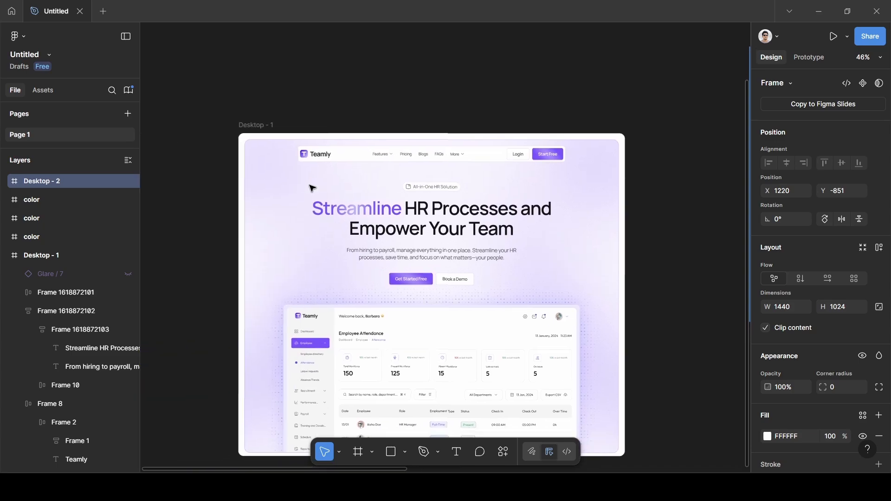
pyautogui.hscroll(-1, 311, 188)
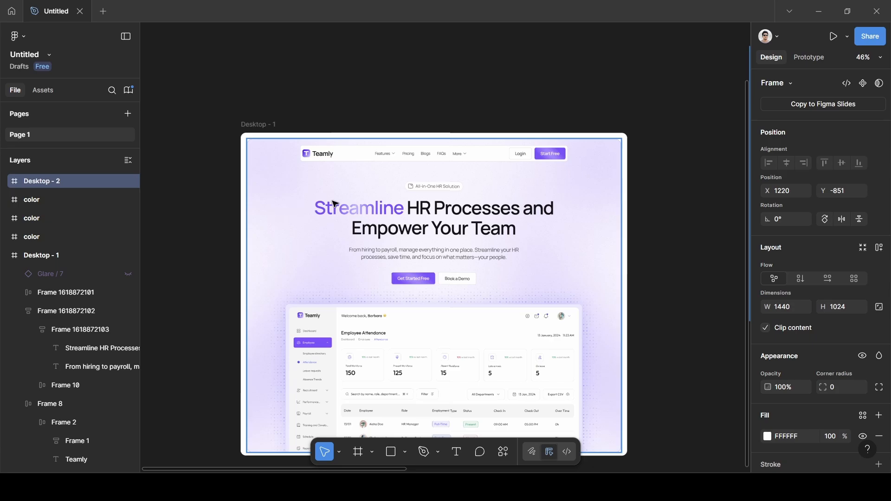
pyautogui.hscroll(10, 673, 306)
pyautogui.hscroll(10, 676, 302)
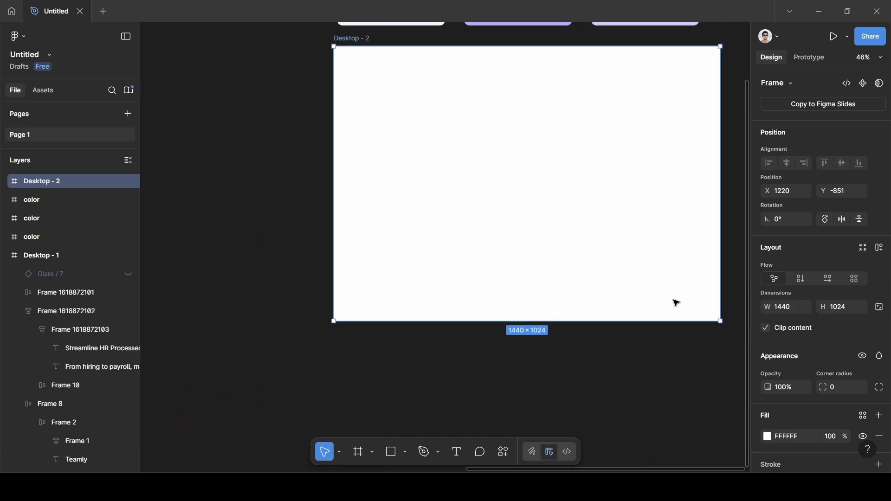
pyautogui.scroll(3, 650, 292)
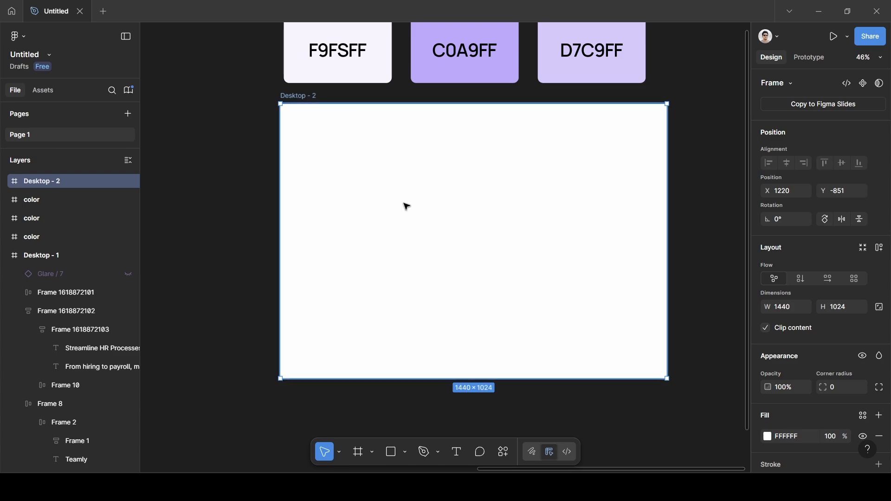
pyautogui.hotkey('shift', 'a')
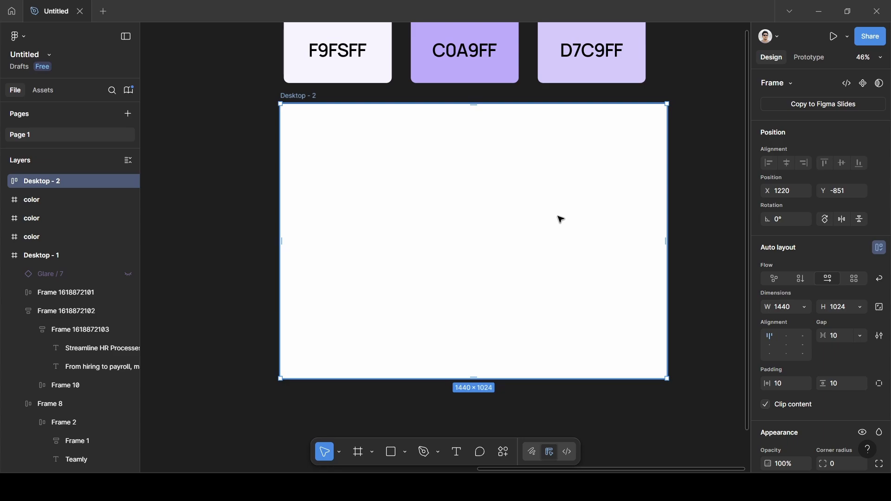
pyautogui.press('f')
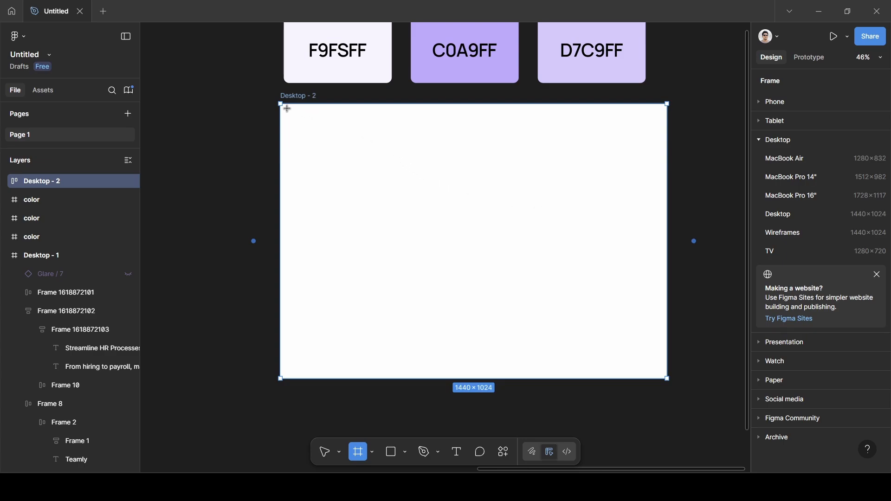
pyautogui.moveTo(284, 107)
pyautogui.mouseDown()
pyautogui.moveTo(336, 169)
pyautogui.moveTo(649, 340)
pyautogui.moveTo(664, 357)
pyautogui.moveTo(659, 374)
pyautogui.mouseUp()
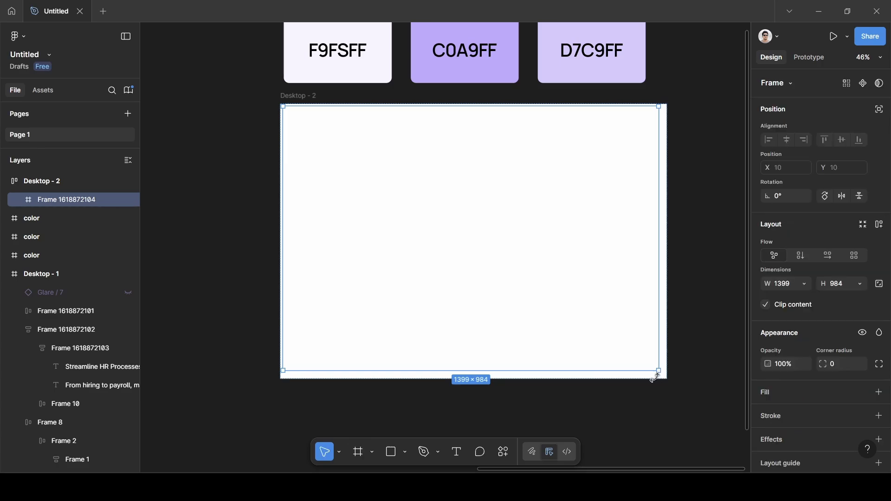
# - Set the outer desktop frame's horizontal and vertical auto layout padding to 24
pyautogui.click(297, 98)
pyautogui.scroll(-3, 822, 362)
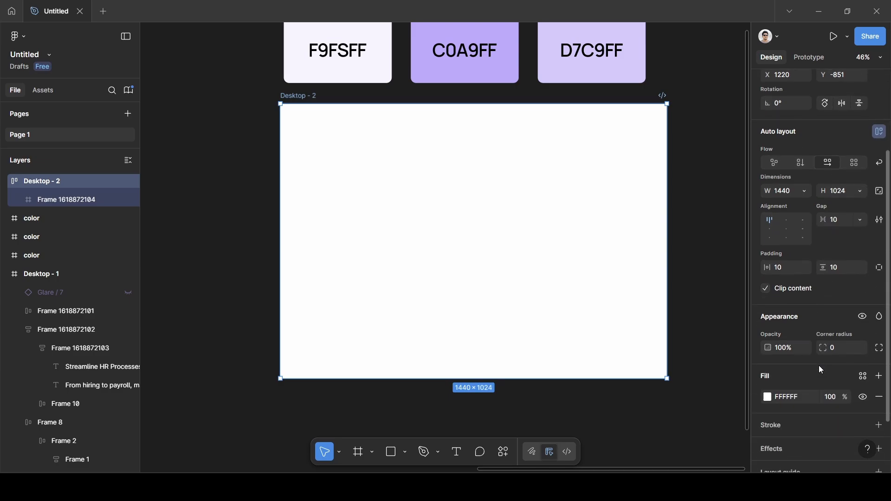
pyautogui.click(791, 270)
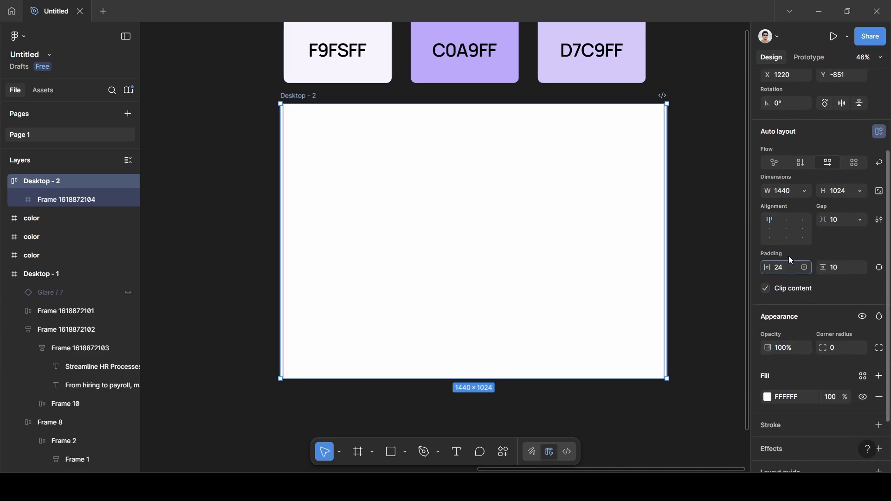
pyautogui.click(794, 253)
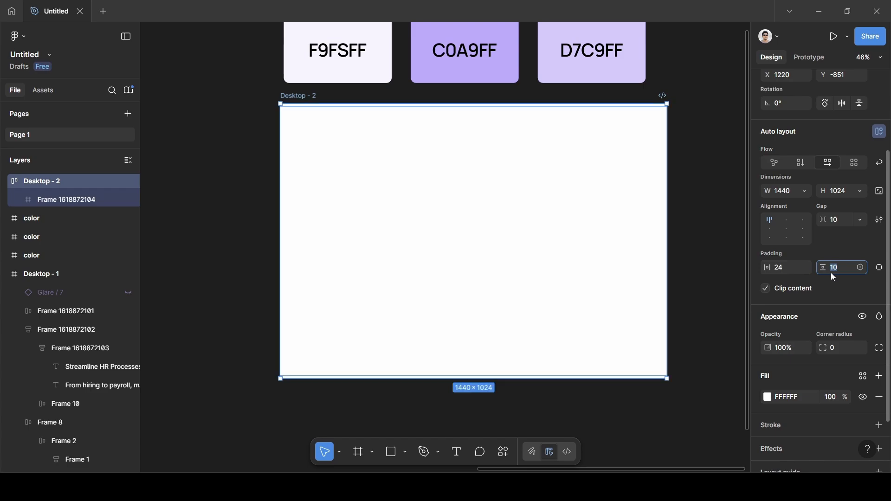
pyautogui.click(851, 247)
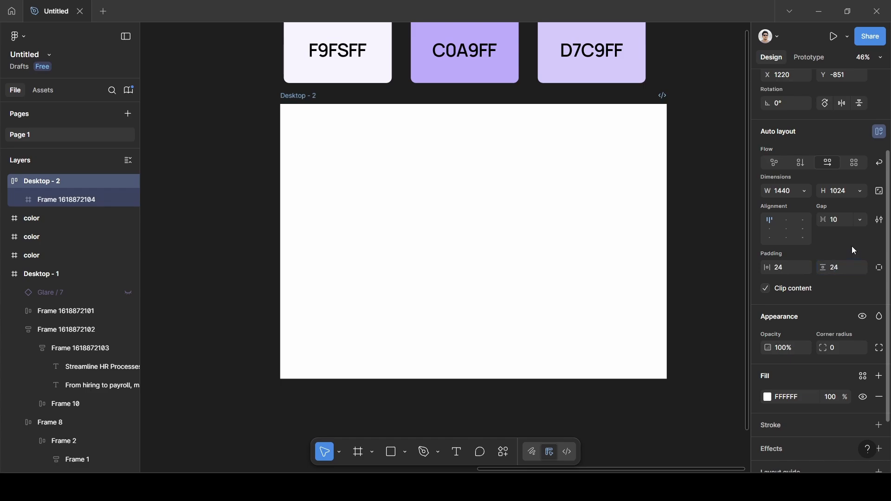
# - Set the inner frame's width and height to fill the container
pyautogui.click(62, 199)
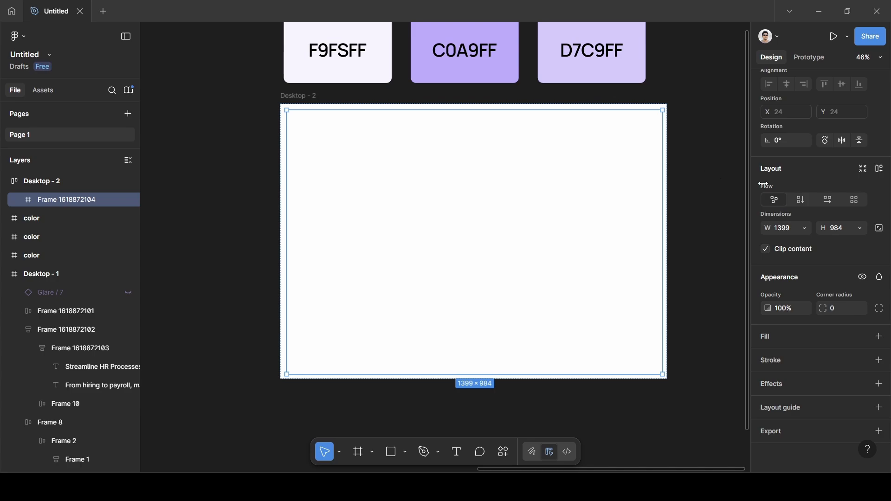
pyautogui.click(807, 231)
pyautogui.click(810, 241)
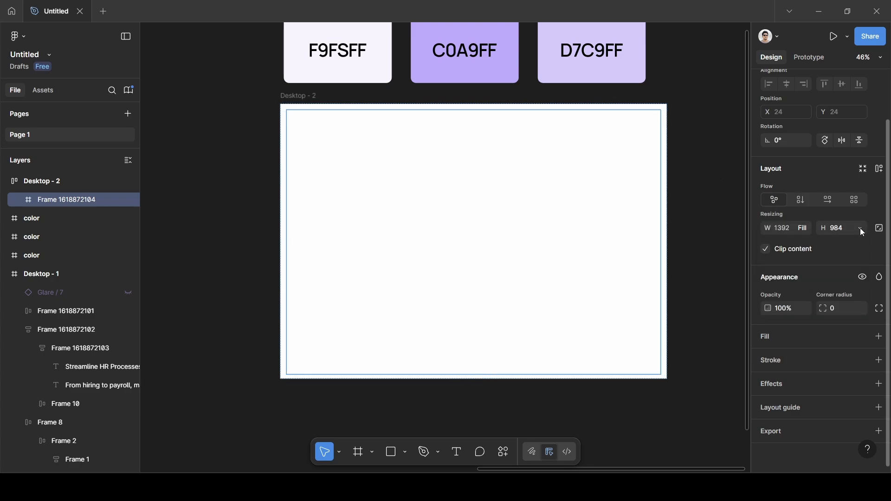
pyautogui.click(863, 231)
pyautogui.click(810, 240)
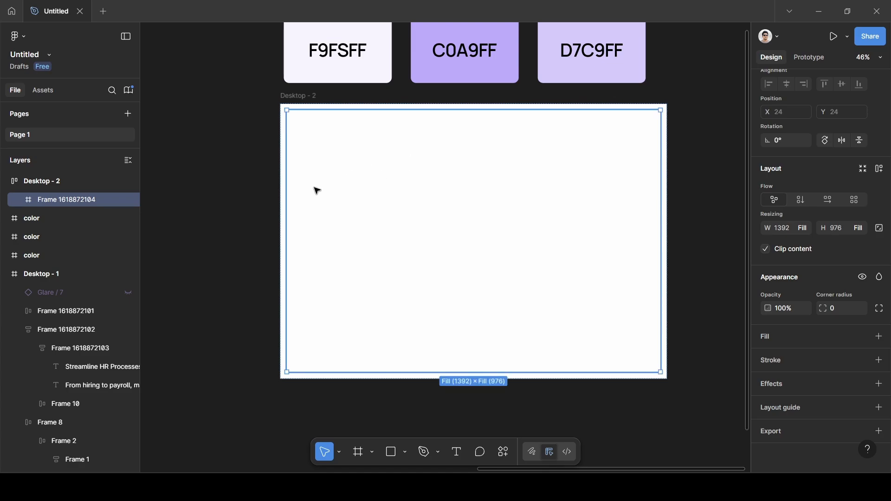
# - Add a fill to the inner frame in F9F5FF, sampled from the lightest colour swatch
pyautogui.scroll(5, 276, 216)
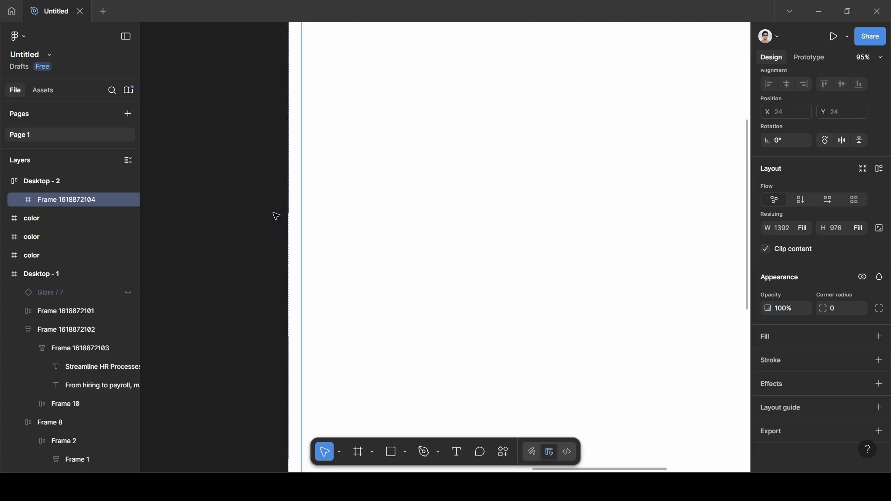
pyautogui.scroll(-5, 276, 217)
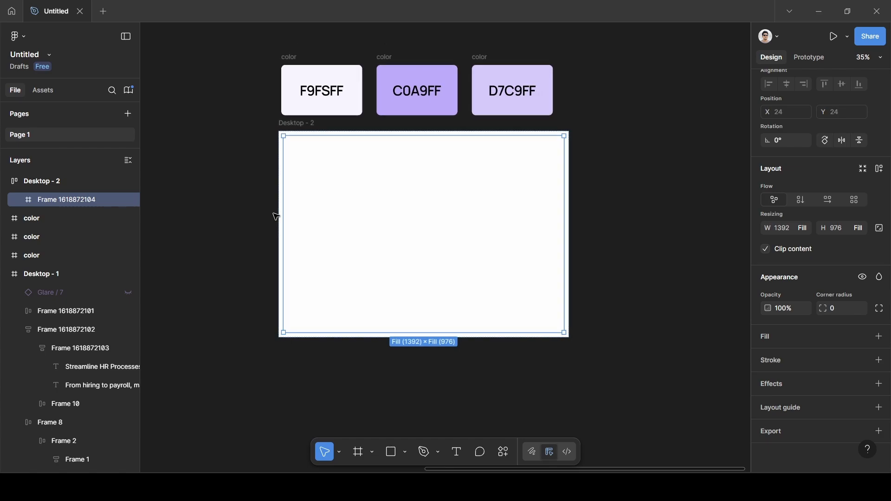
pyautogui.scroll(1, 276, 216)
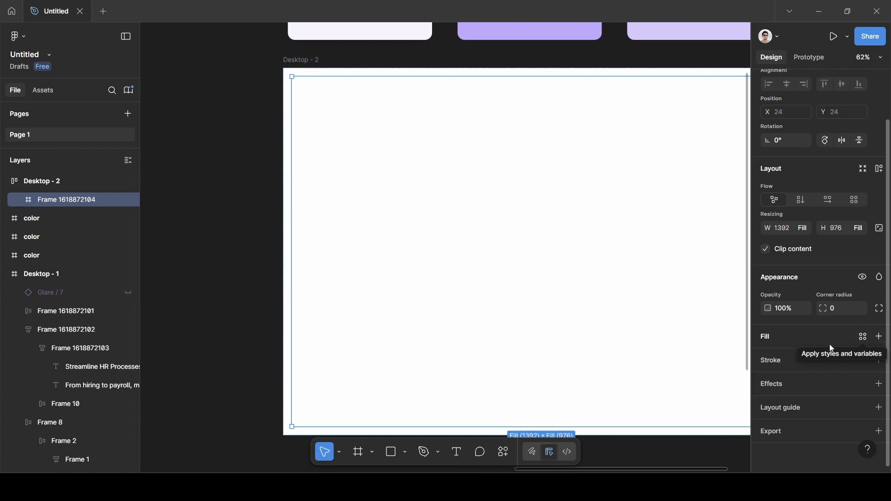
pyautogui.click(881, 339)
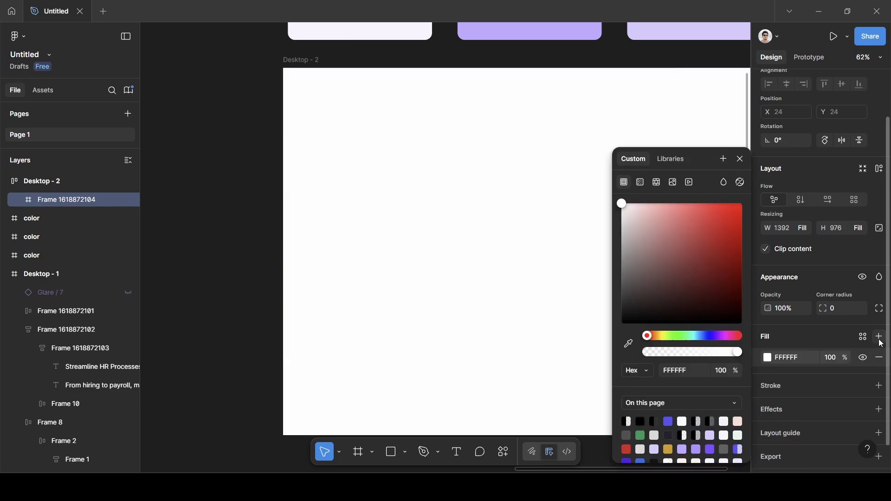
pyautogui.hscroll(3, 525, 293)
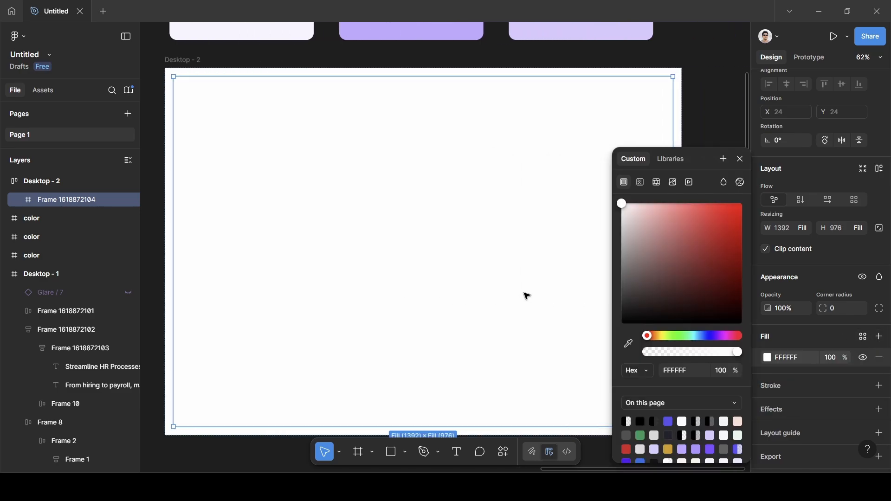
pyautogui.scroll(-2, 525, 293)
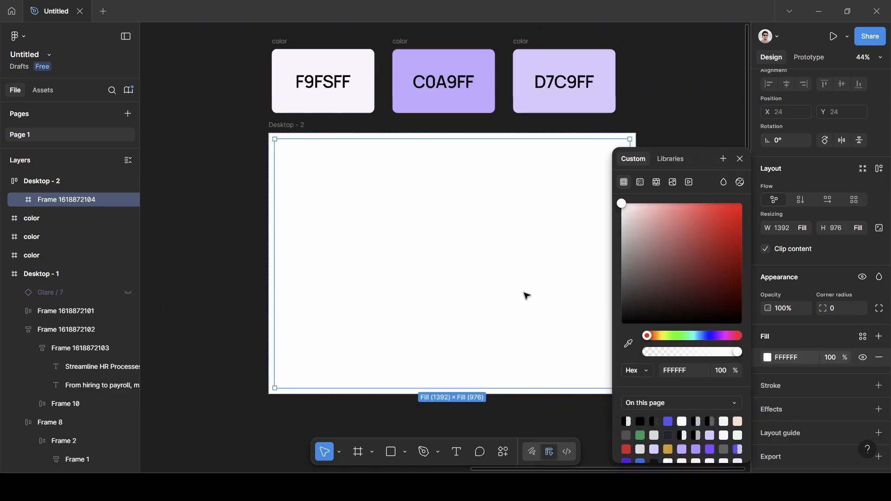
pyautogui.click(629, 344)
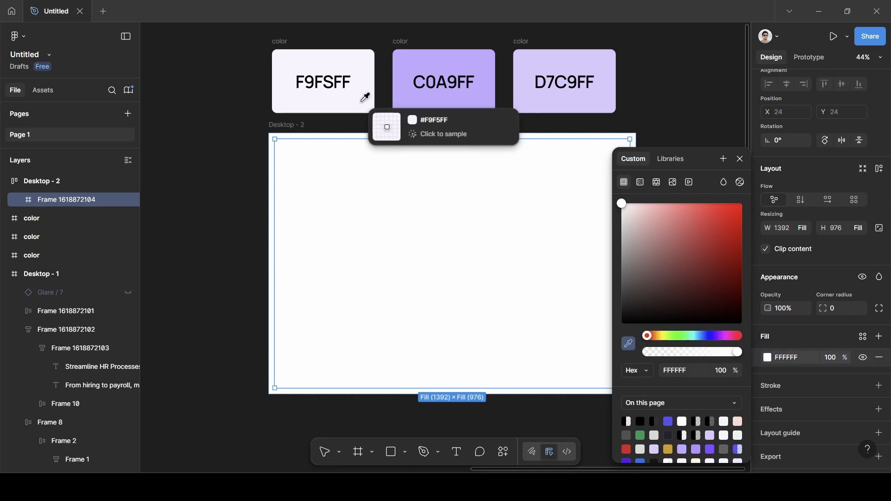
pyautogui.click(363, 100)
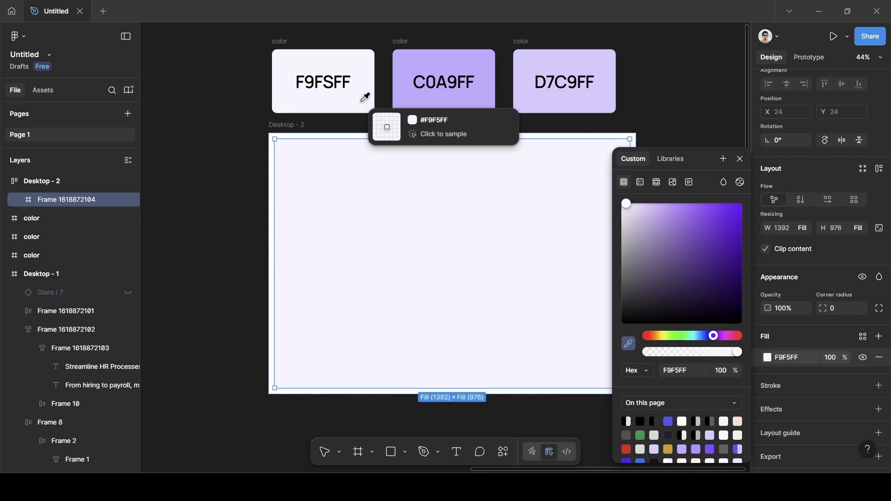
pyautogui.click(741, 160)
# - Add an outside stroke to the inner frame in C0A9FF, sampled from the middle colour swatch
pyautogui.scroll(-1, 862, 367)
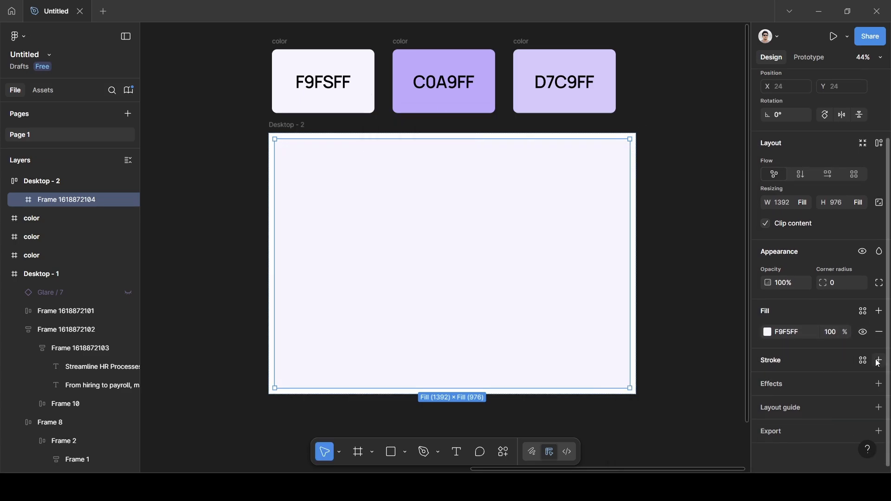
pyautogui.click(879, 360)
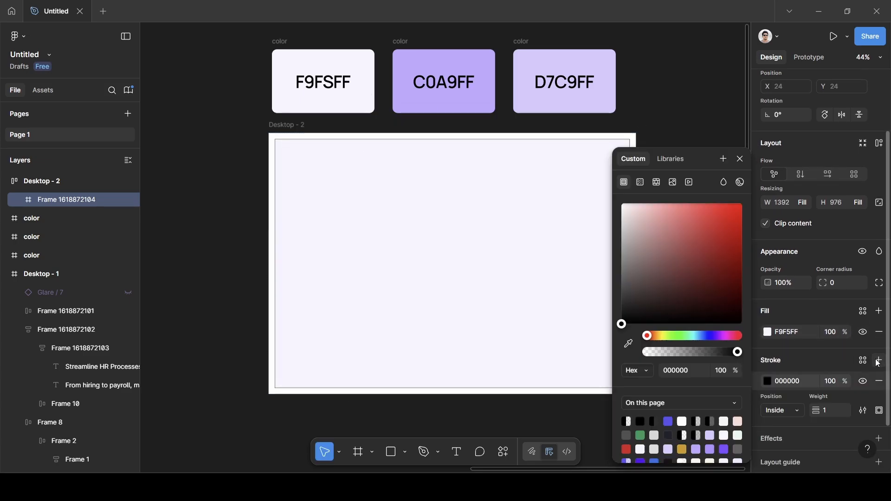
pyautogui.click(787, 412)
pyautogui.click(789, 423)
pyautogui.click(767, 380)
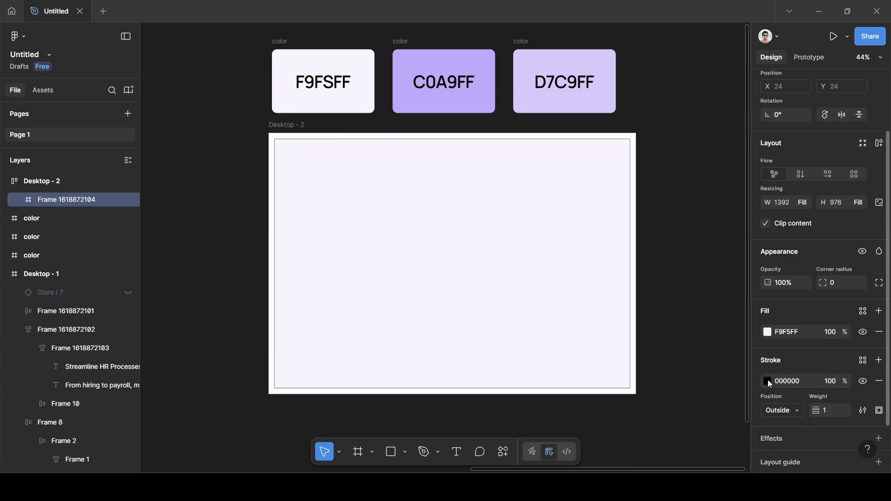
pyautogui.click(769, 381)
pyautogui.click(628, 346)
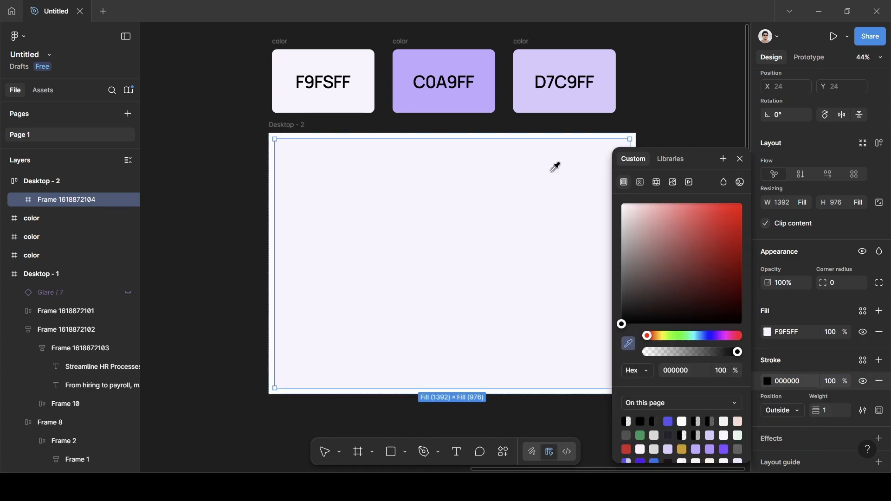
pyautogui.click(474, 54)
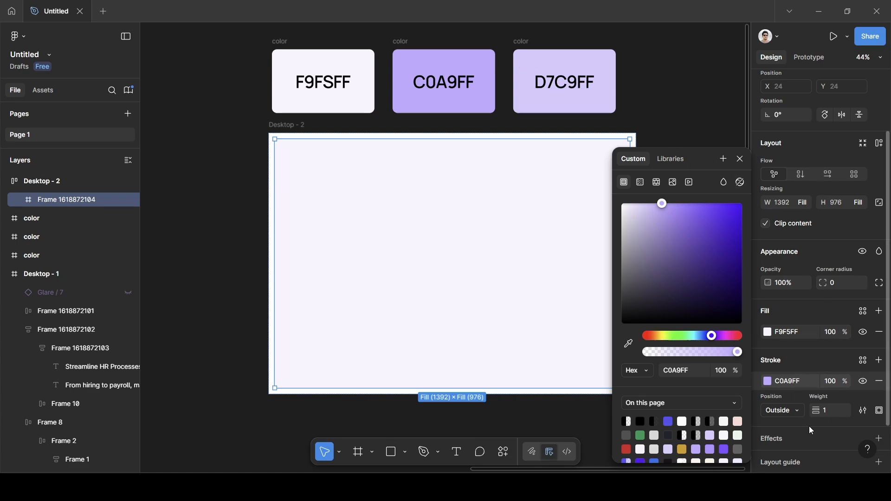
pyautogui.click(741, 159)
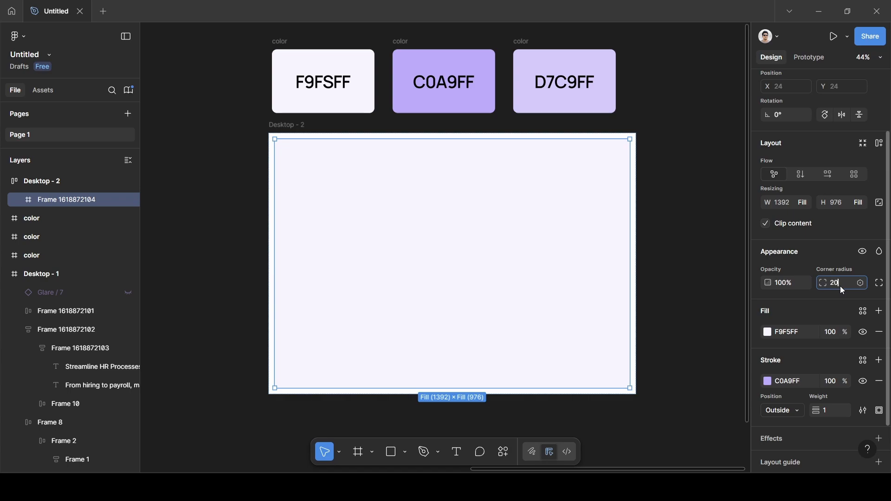
# - Set the inner frame's corner radius to 20 and deselect it to inspect the rounded corner
pyautogui.press('Return')
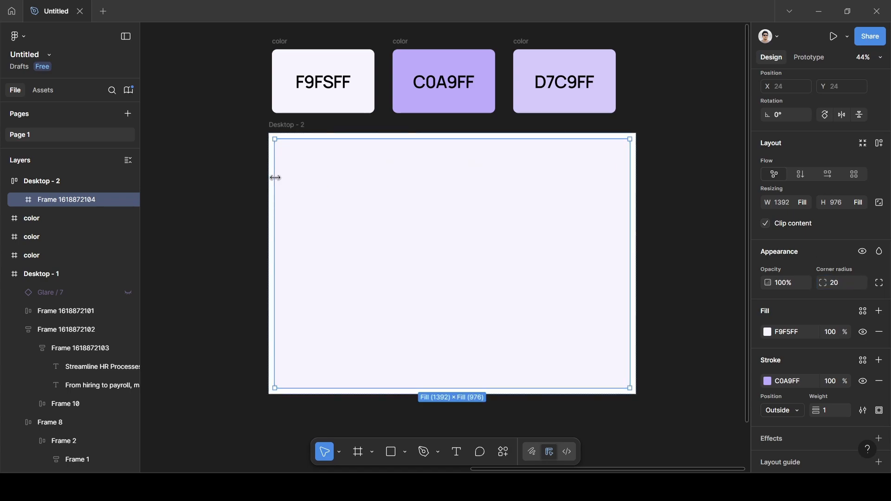
pyautogui.scroll(5, 275, 177)
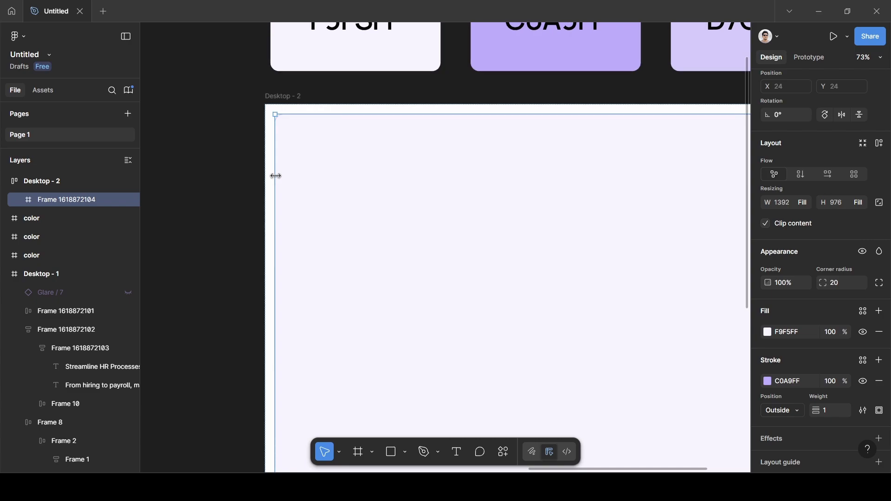
pyautogui.scroll(2, 275, 175)
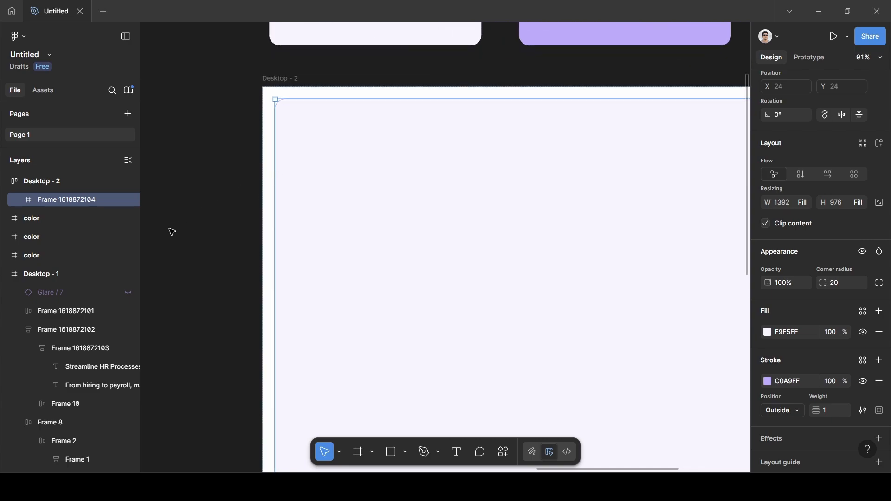
pyautogui.click(259, 167)
pyautogui.scroll(2, 285, 234)
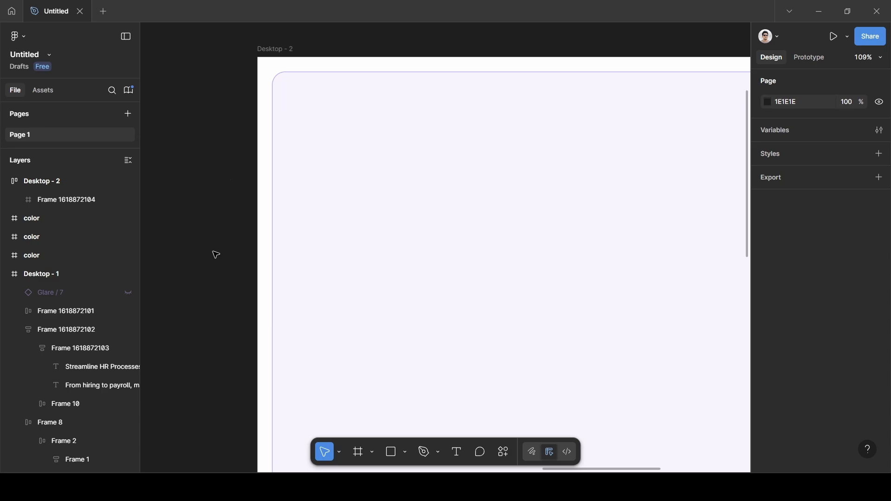
# - Compare the new frame's rounded corner and border with those of the reference hero design
pyautogui.scroll(-8, 215, 254)
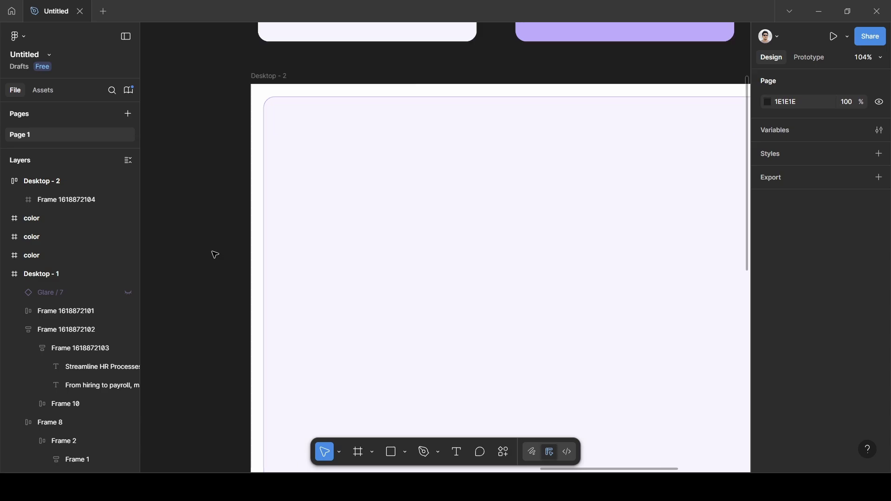
pyautogui.hscroll(-10, 214, 253)
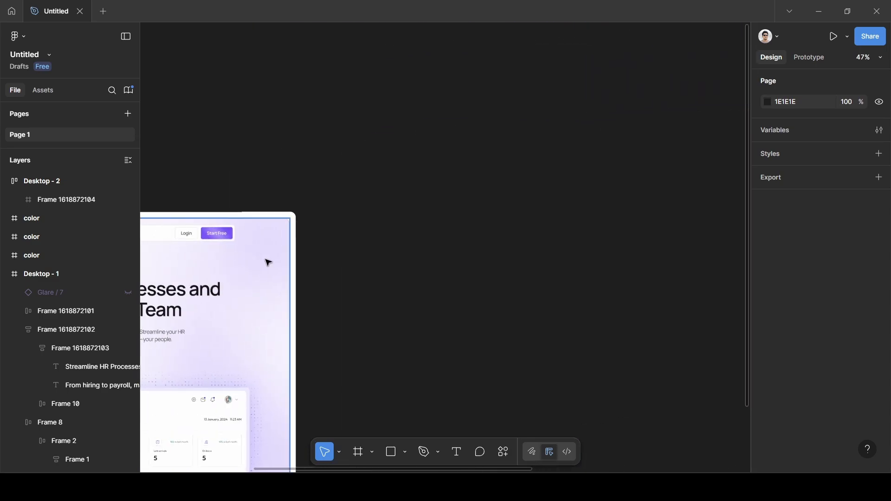
pyautogui.scroll(10, 266, 261)
pyautogui.scroll(-15, 268, 263)
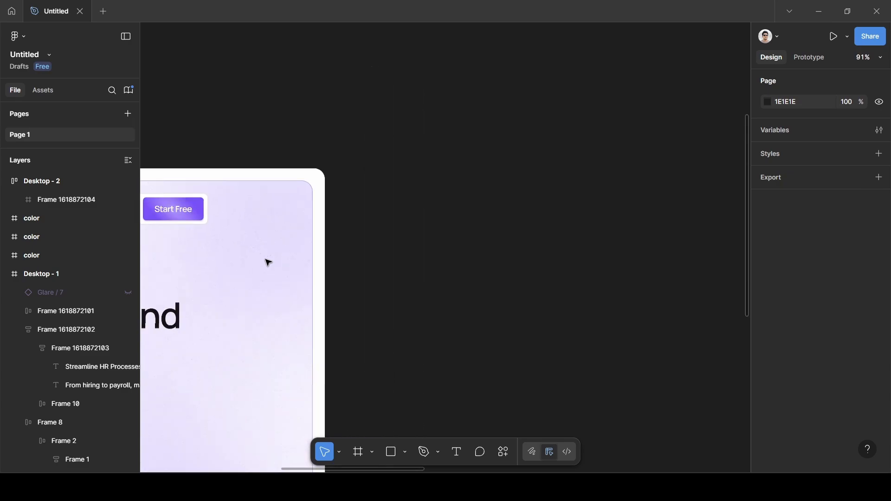
pyautogui.hscroll(5, 267, 261)
pyautogui.hscroll(3, 267, 261)
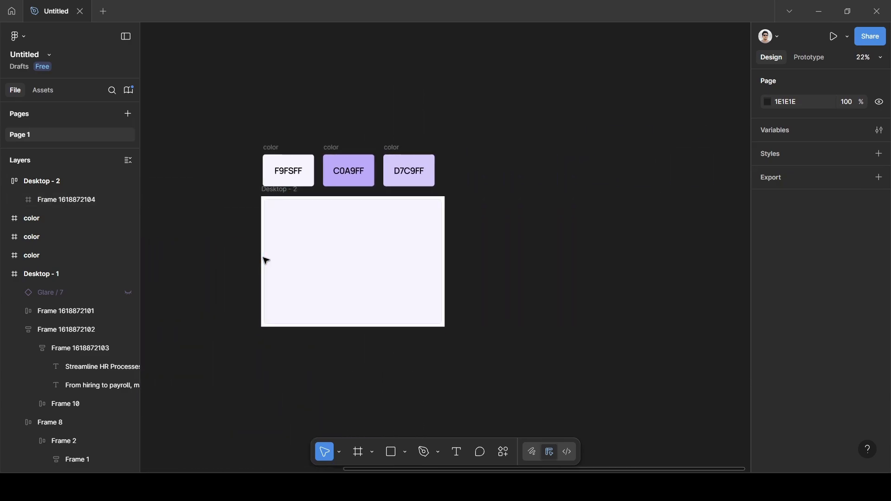
pyautogui.hscroll(-1, 266, 261)
pyautogui.scroll(5, 266, 262)
pyautogui.scroll(2, 266, 261)
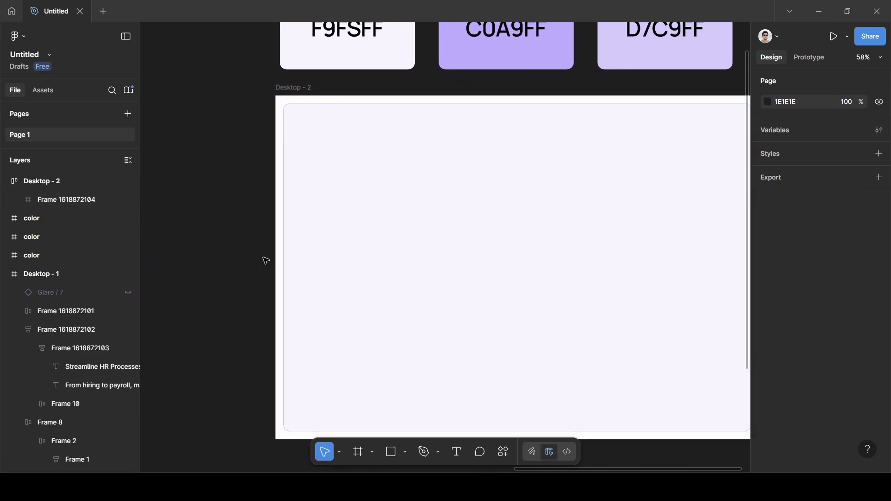
pyautogui.scroll(-2, 266, 261)
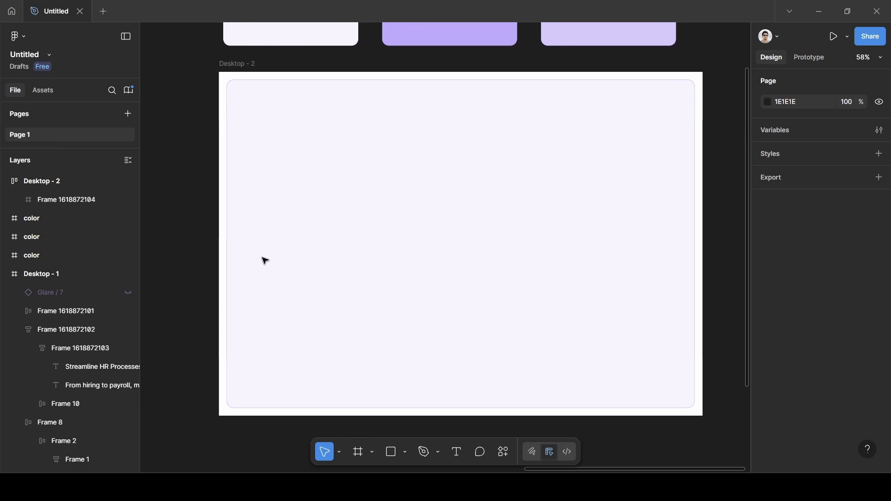
# - Examine the soft purple glows in the reference hero's background
pyautogui.hscroll(-10, 265, 261)
pyautogui.scroll(-5, 265, 261)
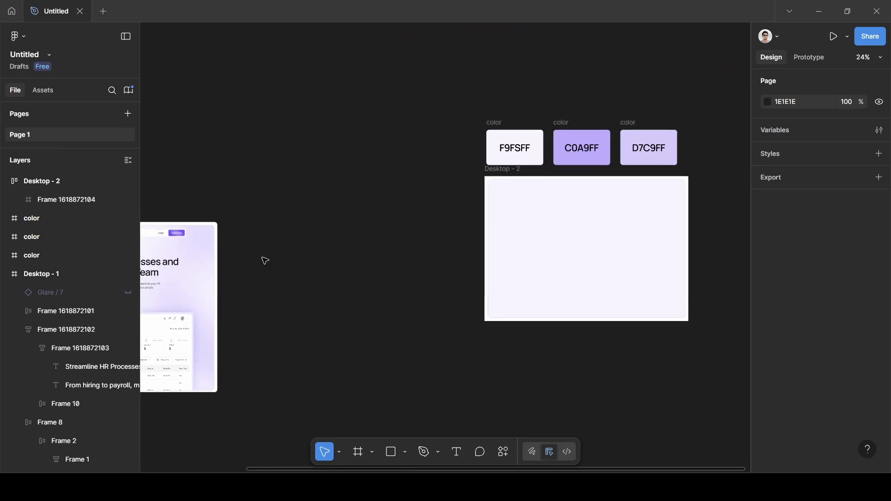
pyautogui.hscroll(-3, 265, 261)
pyautogui.scroll(3, 265, 261)
pyautogui.scroll(3, 263, 261)
pyautogui.hscroll(-2, 263, 260)
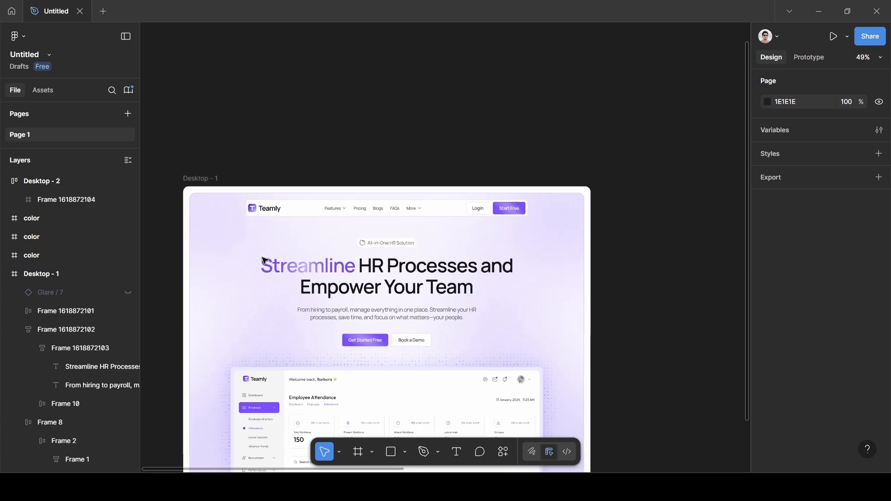
pyautogui.scroll(-5, 223, 314)
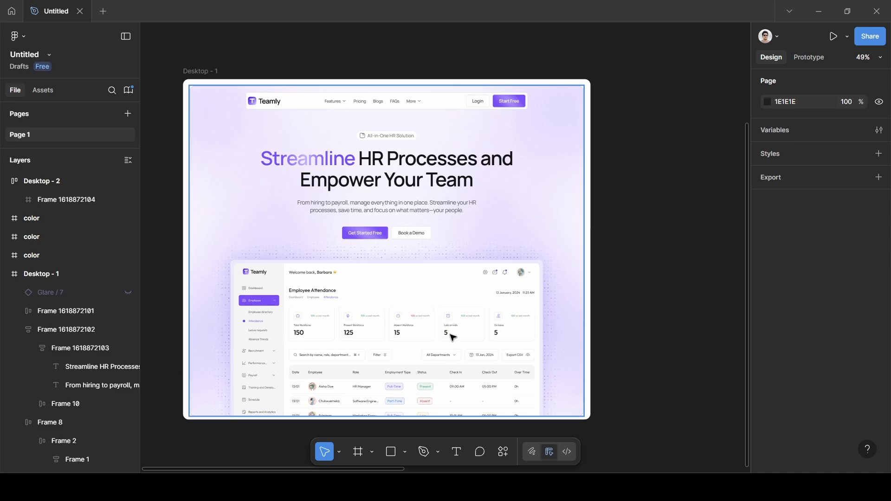
# - Draw an ellipse about 305 × 303 nested in the new inner frame, overlapping its upper-left corner at about X -40, Y -33
pyautogui.hotkey('shift', '1')
pyautogui.press('n')
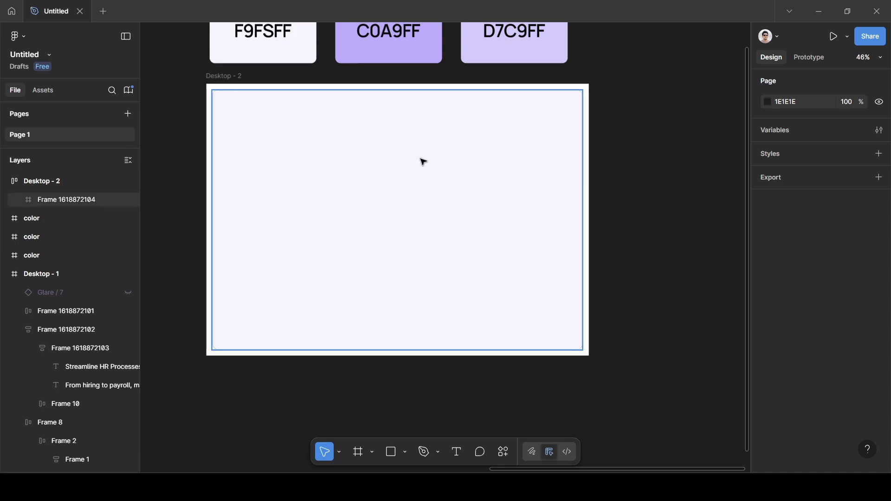
pyautogui.press('o')
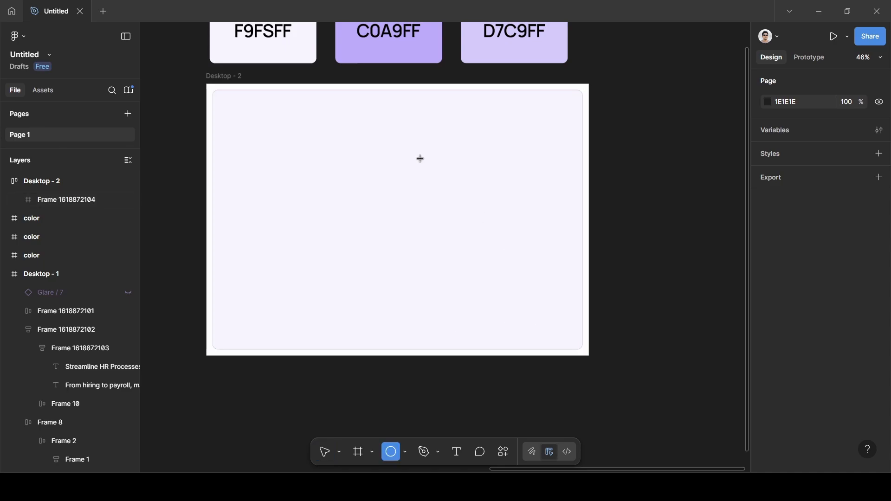
pyautogui.click(62, 200)
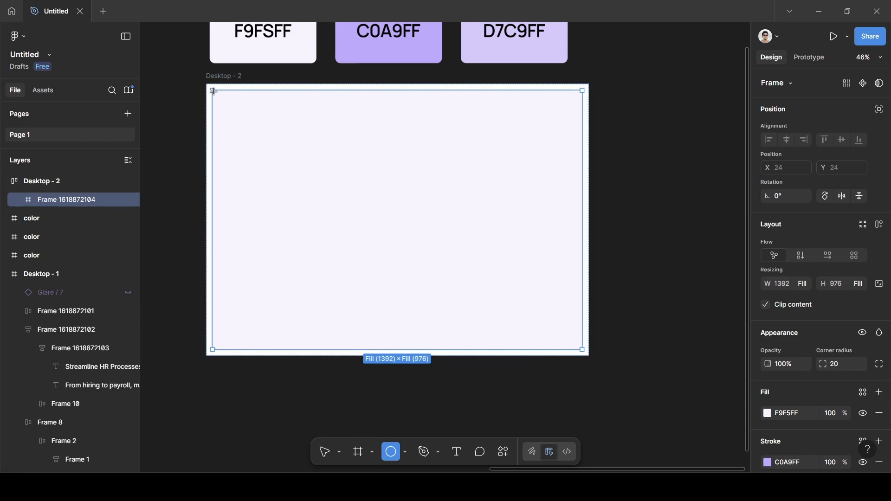
pyautogui.moveTo(214, 92); pyautogui.dragTo(281, 172)
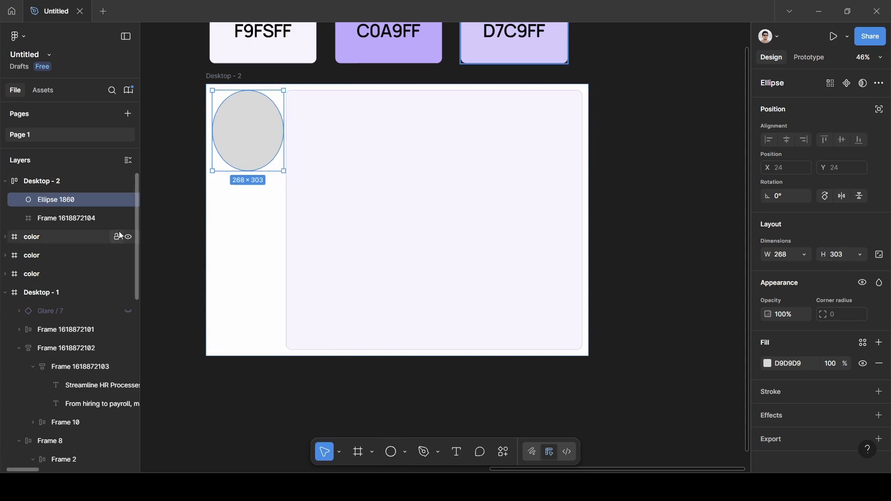
pyautogui.moveTo(69, 202); pyautogui.dragTo(71, 217)
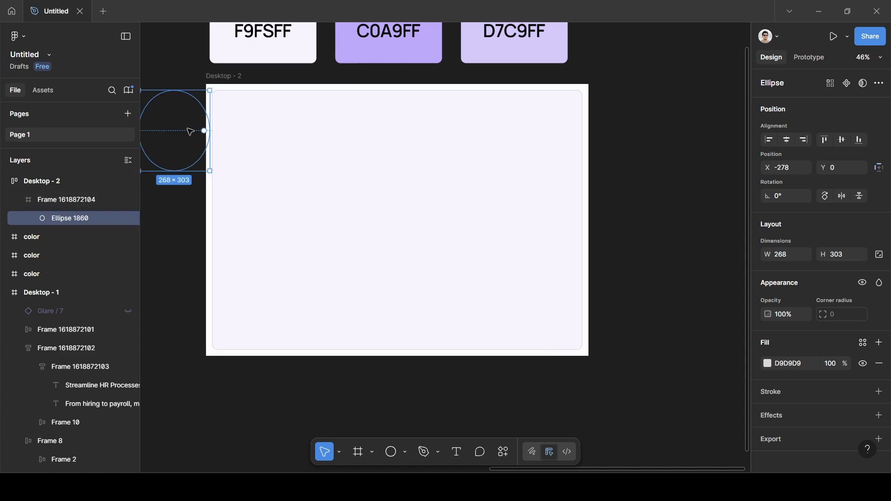
pyautogui.moveTo(179, 135); pyautogui.dragTo(284, 131)
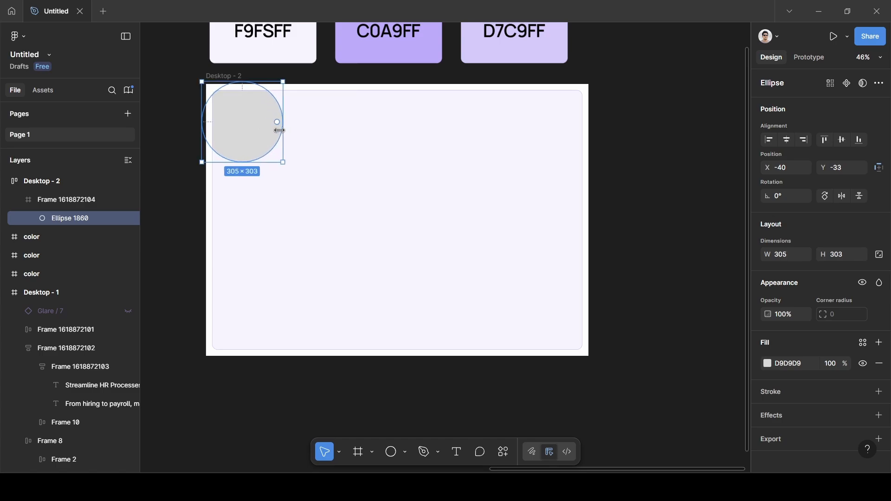
# - Set the ellipse's fill to D7C9FF, sampled from the third colour swatch
pyautogui.scroll(-1, 774, 367)
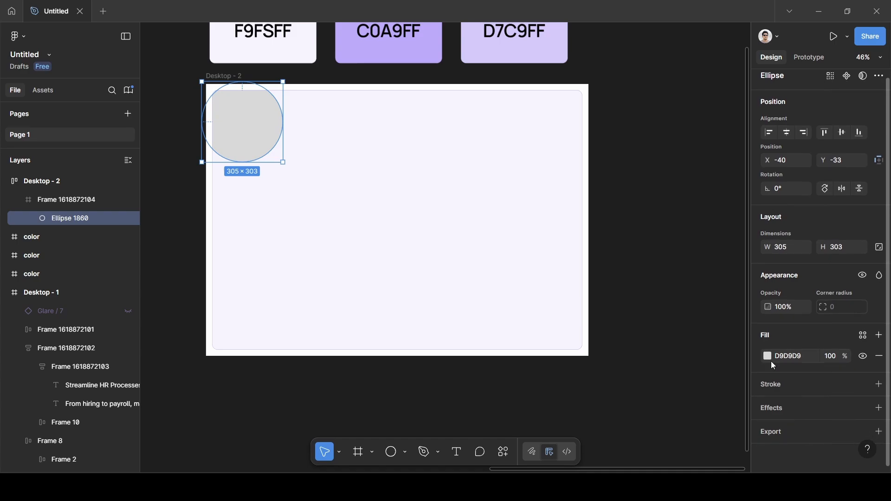
pyautogui.click(767, 357)
pyautogui.click(629, 343)
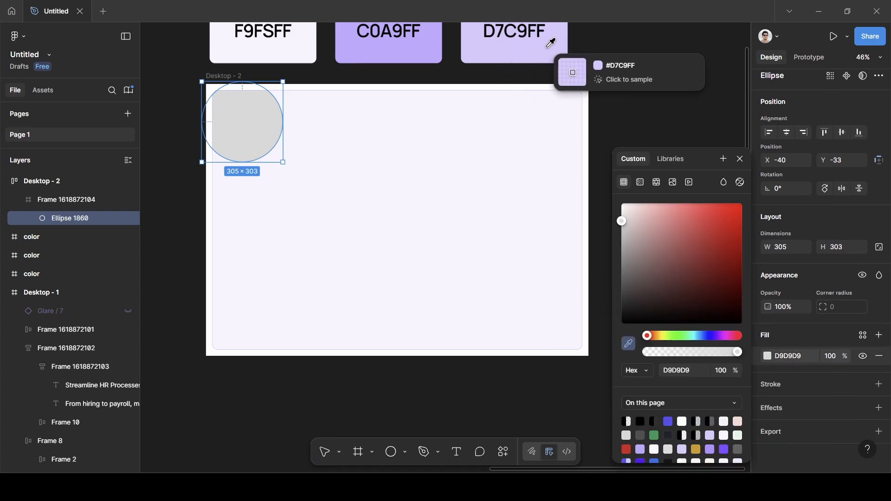
pyautogui.click(549, 46)
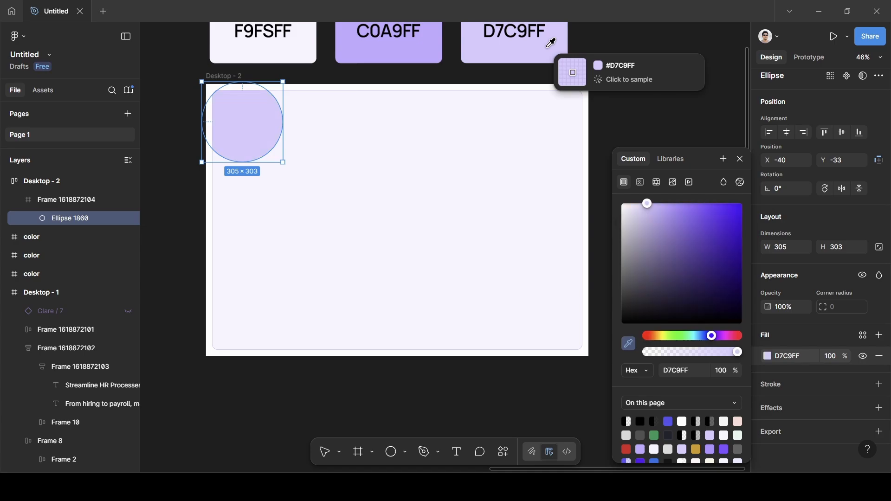
pyautogui.click(740, 158)
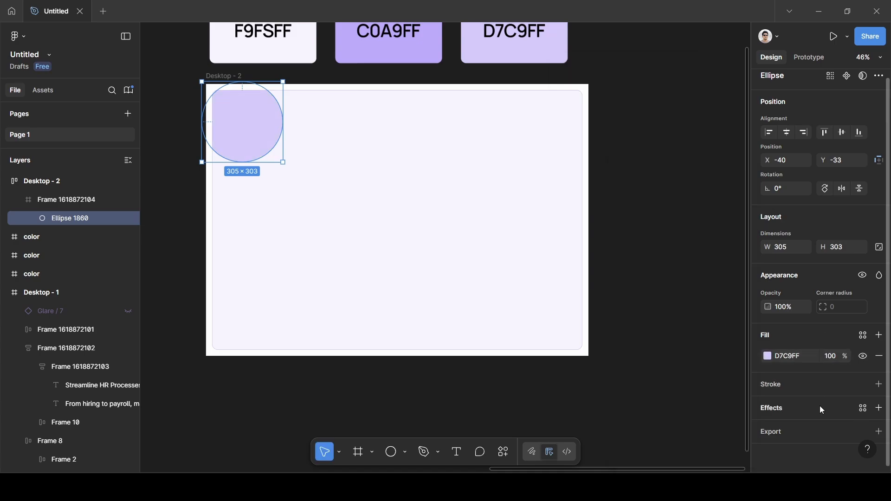
# - Apply a uniform layer blur of 300 to the ellipse and move it to about X -36, Y -11
pyautogui.click(879, 408)
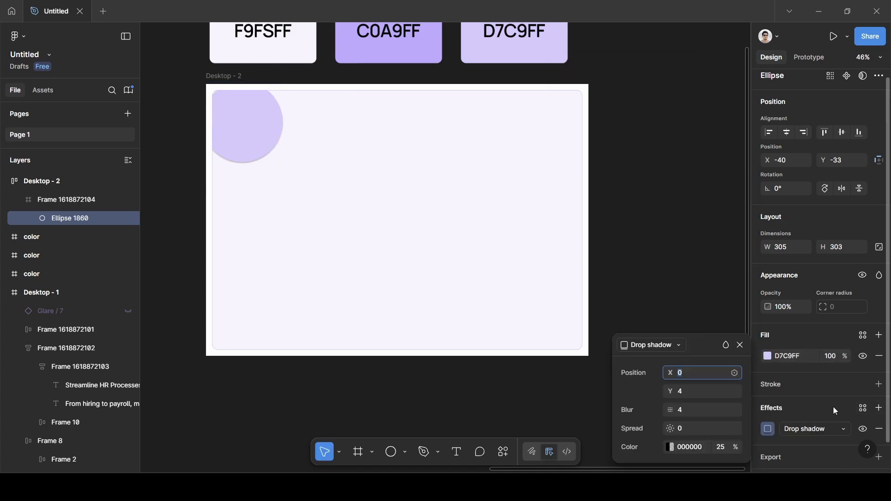
pyautogui.click(815, 428)
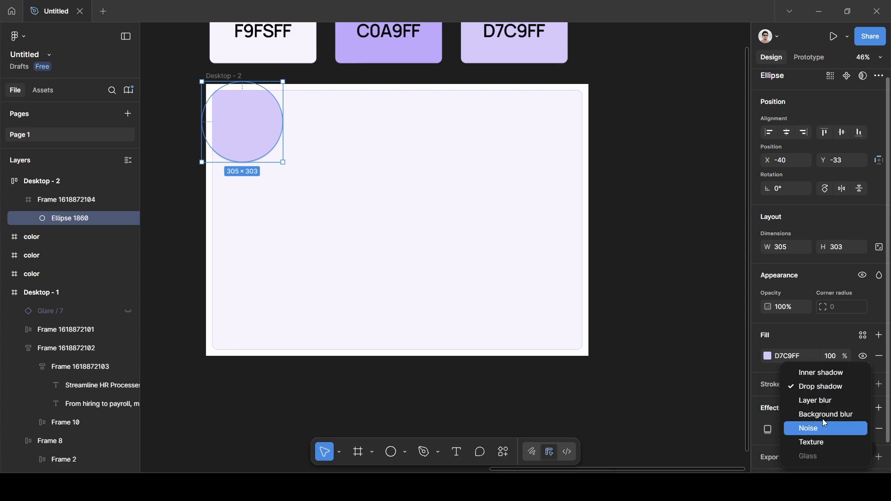
pyautogui.click(820, 401)
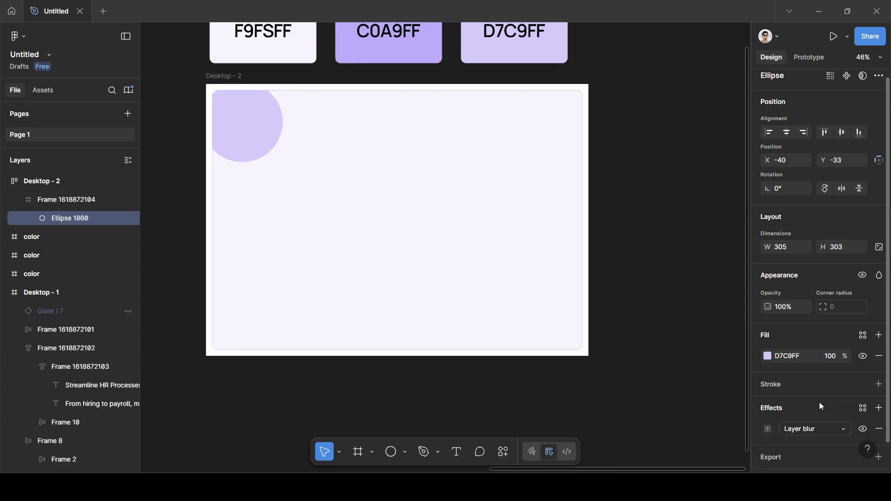
pyautogui.click(766, 430)
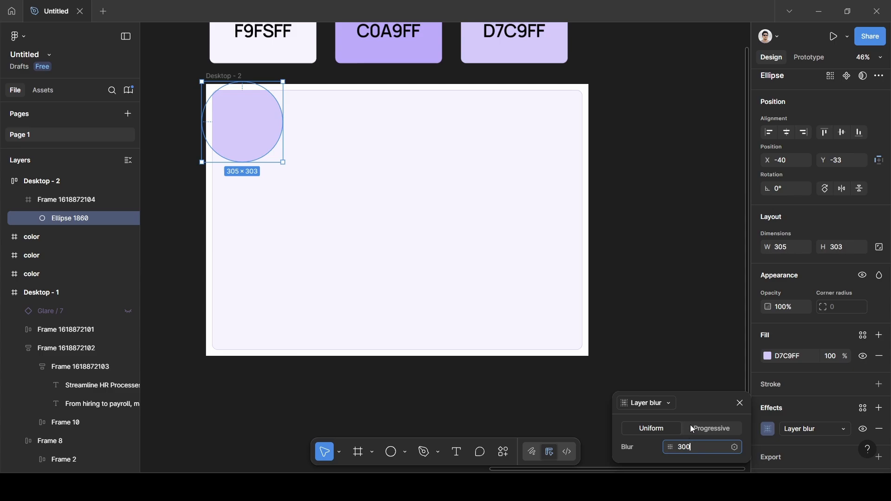
pyautogui.press('Return')
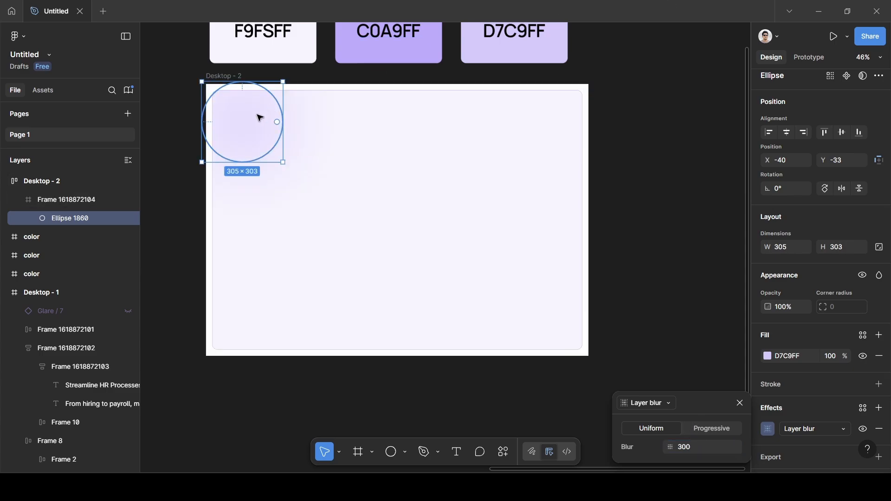
pyautogui.moveTo(260, 117); pyautogui.dragTo(259, 123)
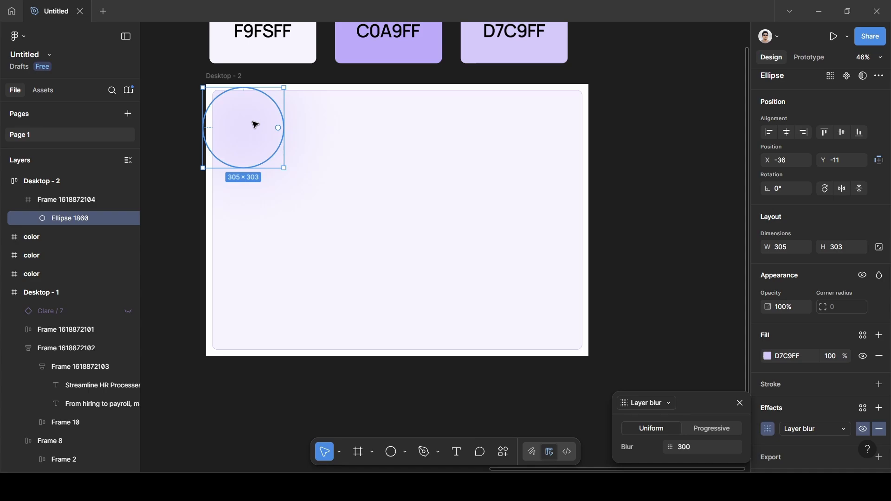
pyautogui.press('Escape')
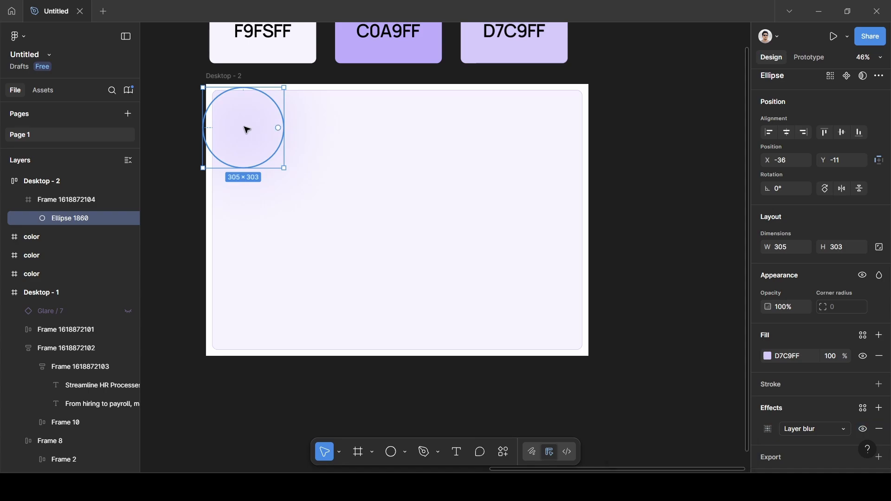
# - Duplicate the blurred ellipse into the frame's upper-right corner at about X 1124, Y -50, and nudge the original to about X -21, Y -22
pyautogui.hotkey('ctrl', 'd')
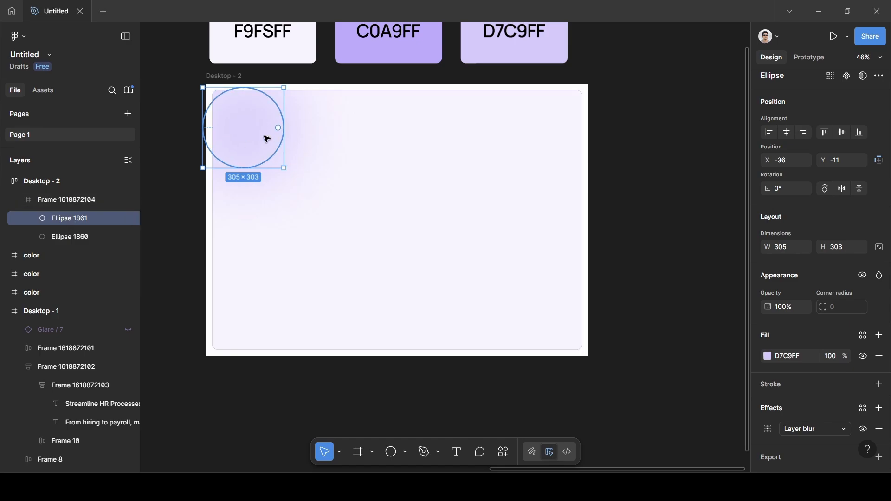
pyautogui.moveTo(247, 139); pyautogui.dragTo(555, 128)
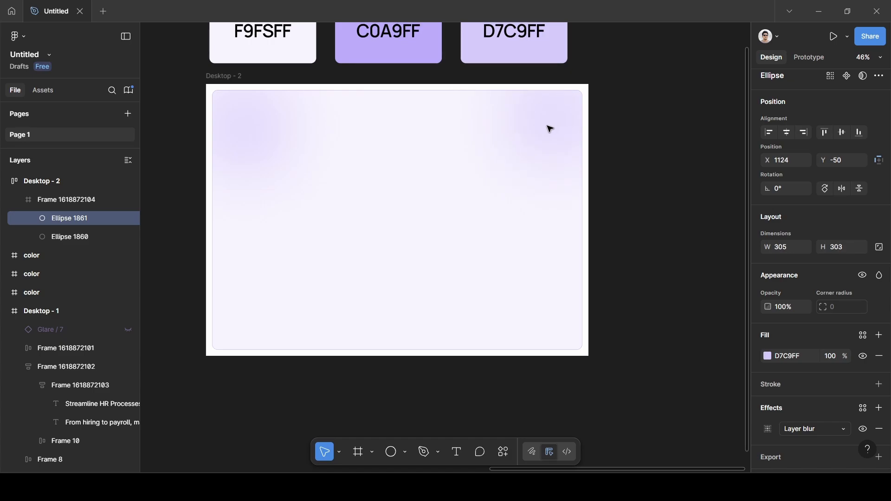
pyautogui.click(239, 115)
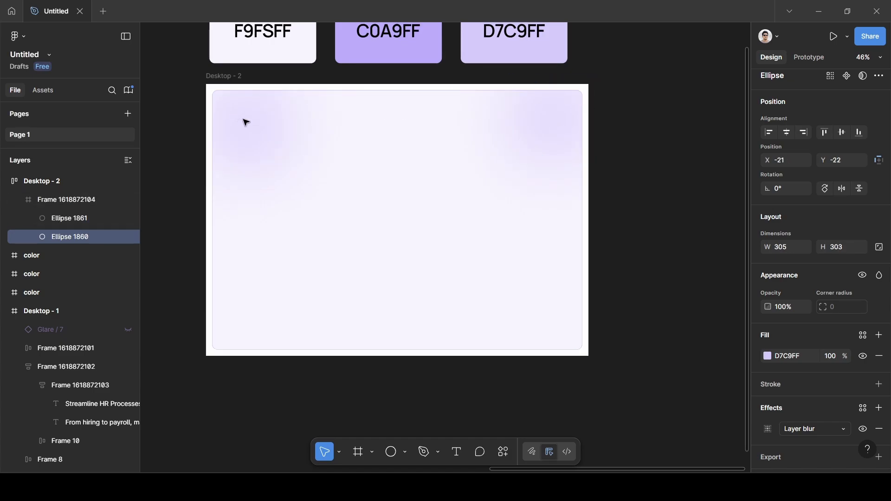
pyautogui.click(616, 173)
# - Compare the two corner glows in the new frame with the background glows of the reference hero
pyautogui.scroll(-5, 617, 173)
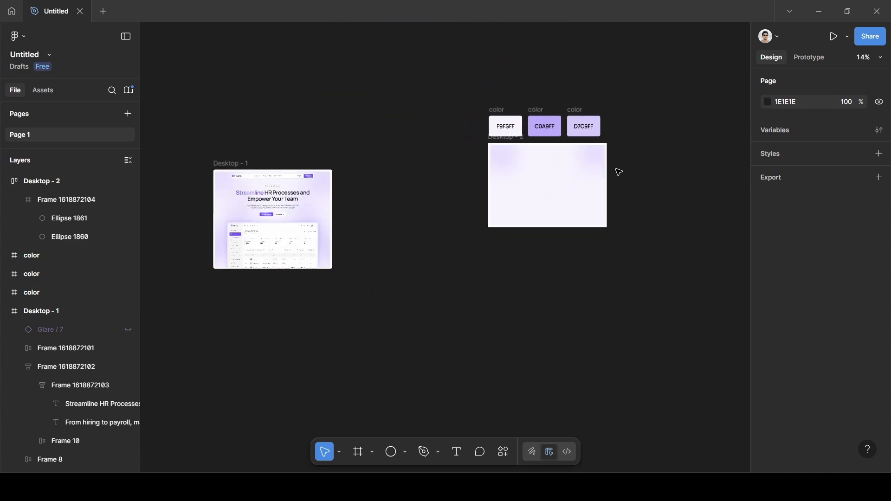
pyautogui.hscroll(-3, 456, 201)
pyautogui.scroll(3, 320, 201)
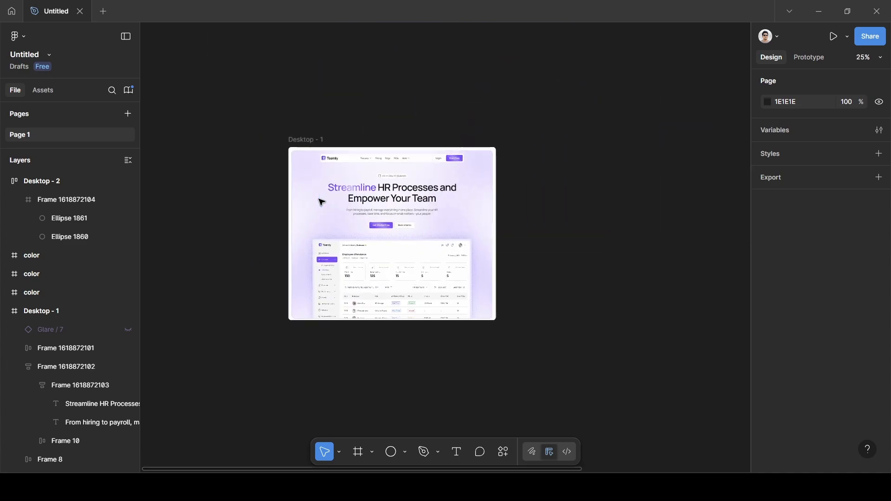
pyautogui.hscroll(5, 322, 202)
pyautogui.hscroll(-3, 320, 200)
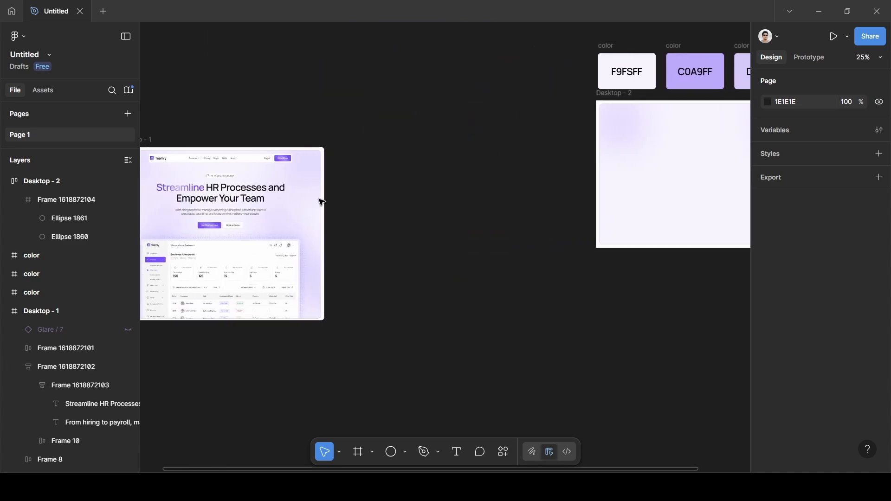
pyautogui.hscroll(5, 318, 199)
pyautogui.scroll(2, 320, 200)
pyautogui.scroll(1, 321, 199)
pyautogui.hscroll(5, 320, 198)
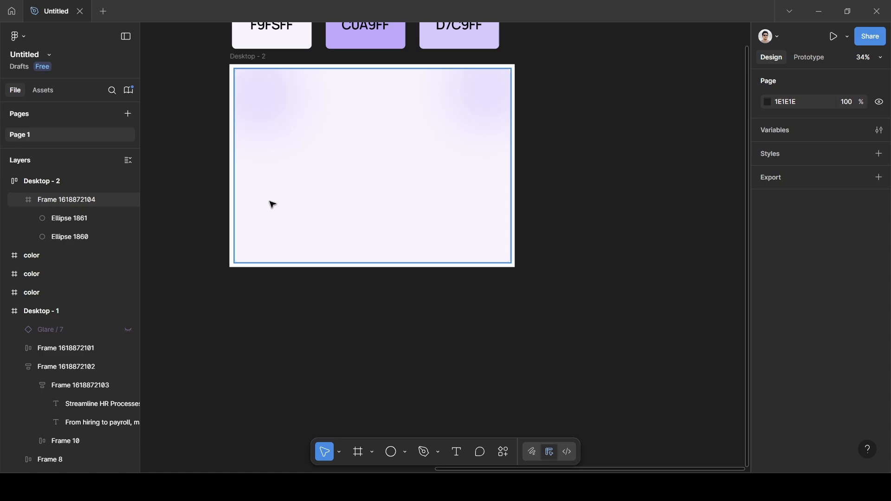
# - Draw a closed angular five-point shape, about 509.5 by 720, over the lavender background's lower-left corner with the Pen tool
pyautogui.press('p')
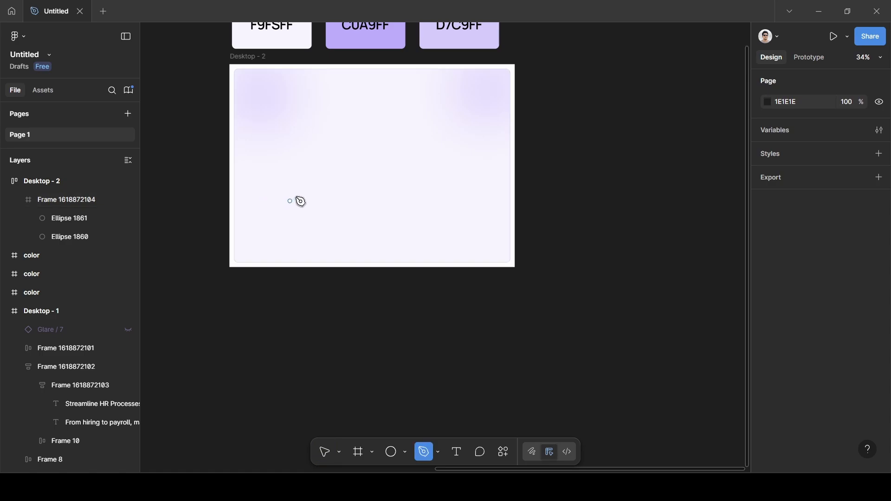
pyautogui.click(307, 151)
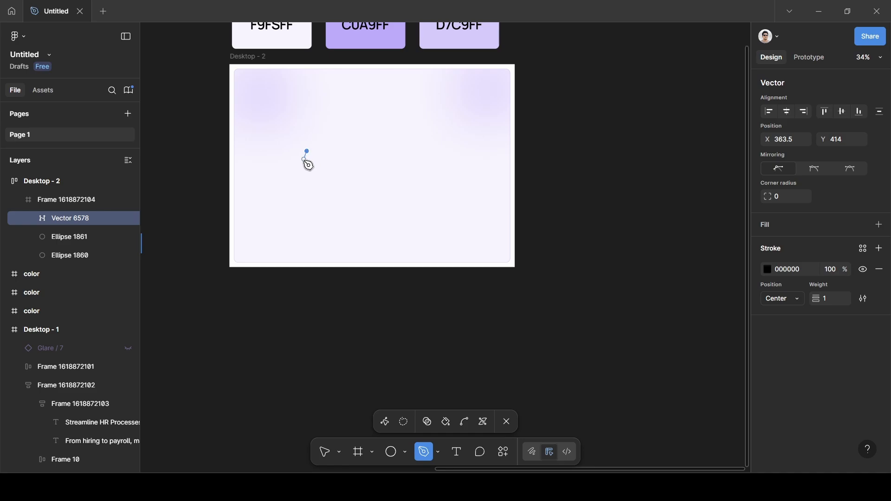
pyautogui.click(295, 245)
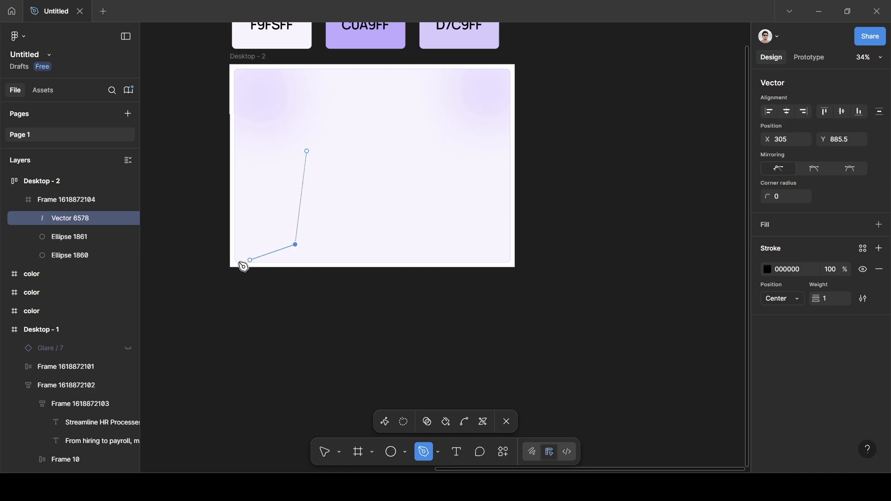
pyautogui.click(206, 280)
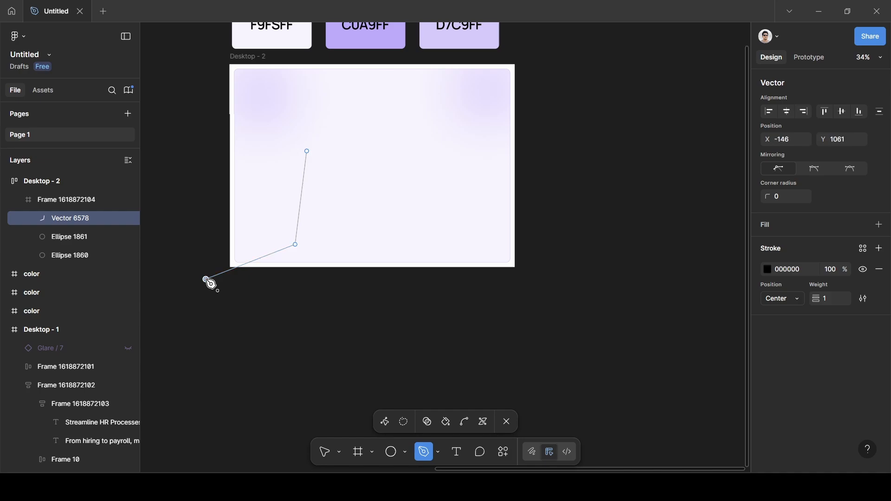
pyautogui.click(266, 209)
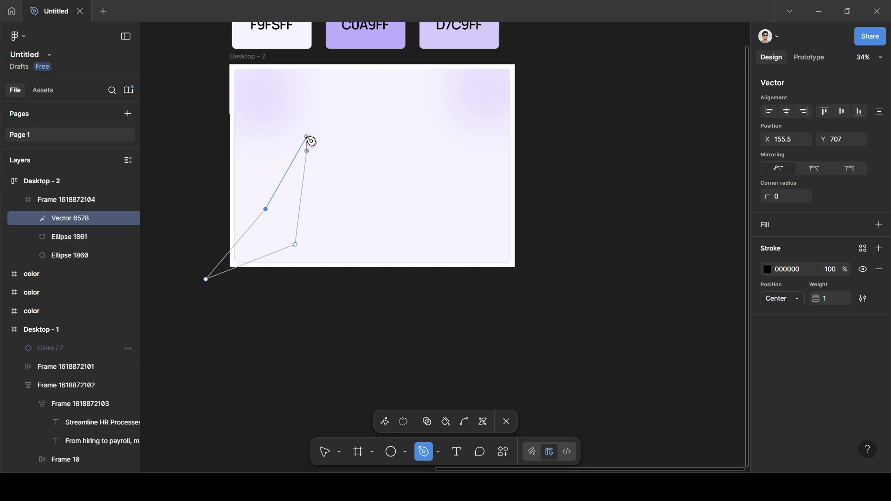
pyautogui.click(307, 137)
pyautogui.click(308, 152)
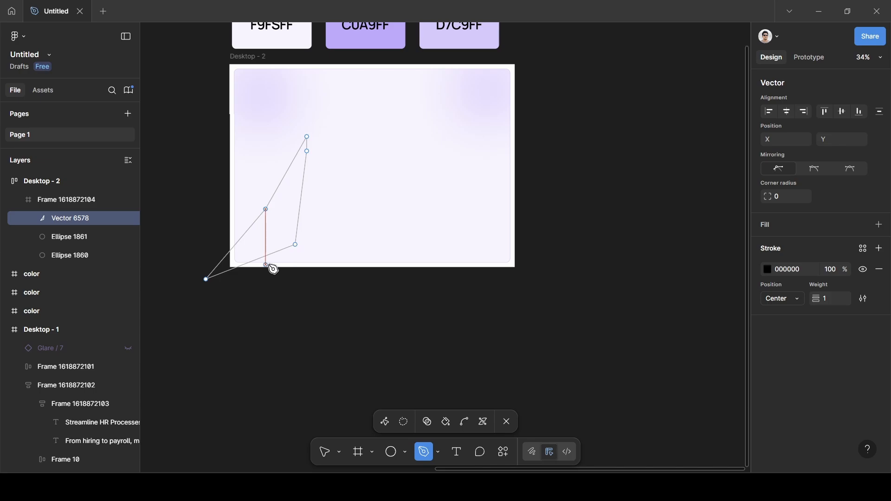
pyautogui.press('Escape')
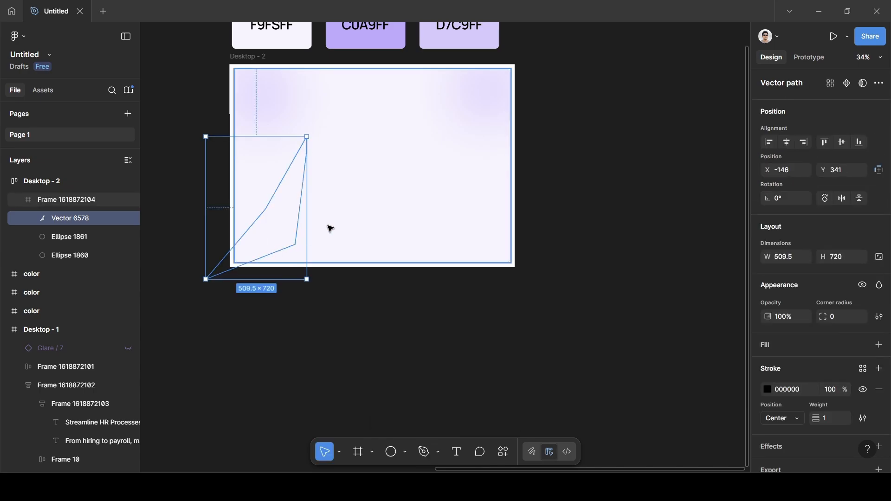
# - Set the pen shape's stroke colour to D7C9FF, sampled from the third colour swatch
pyautogui.click(769, 392)
pyautogui.click(629, 344)
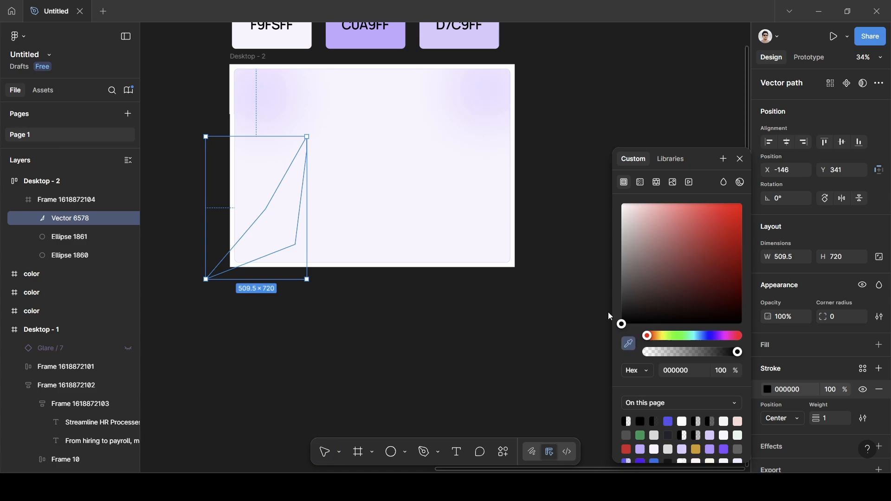
pyautogui.scroll(1, 495, 197)
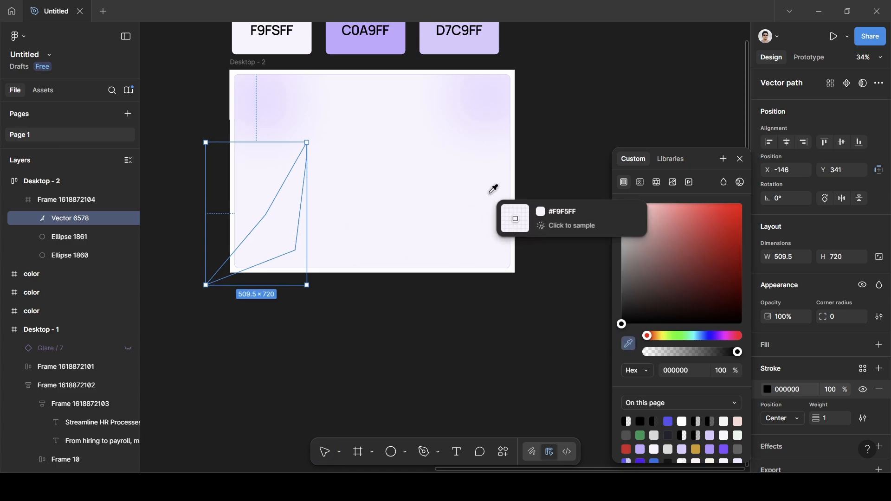
pyautogui.click(476, 40)
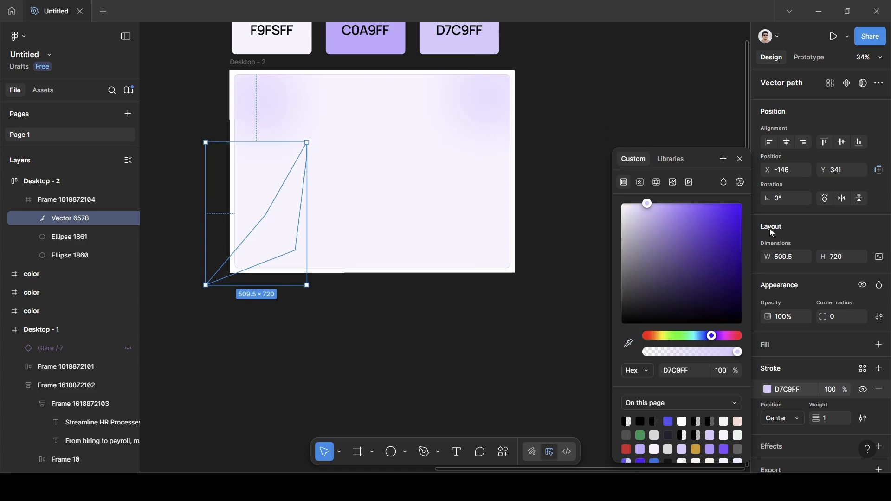
# - Remove the pen shape's stroke and give it a D7C9FF fill sampled from the third colour swatch
pyautogui.click(880, 391)
pyautogui.click(880, 390)
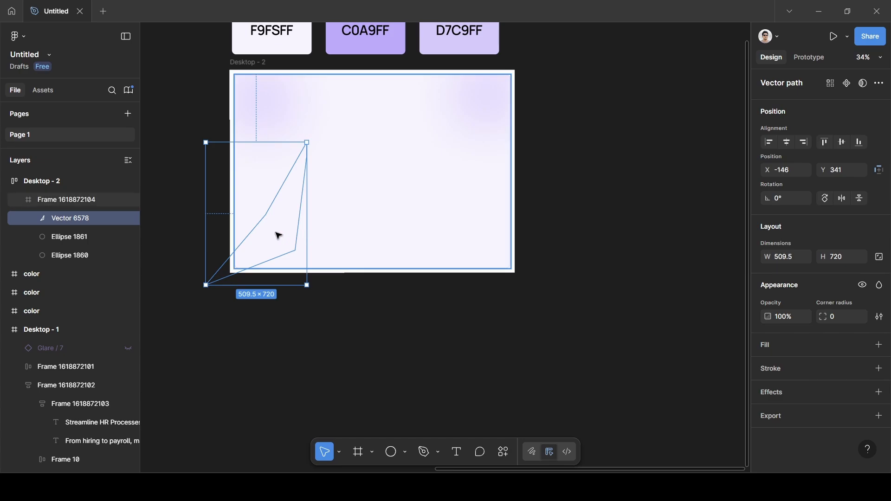
pyautogui.click(880, 345)
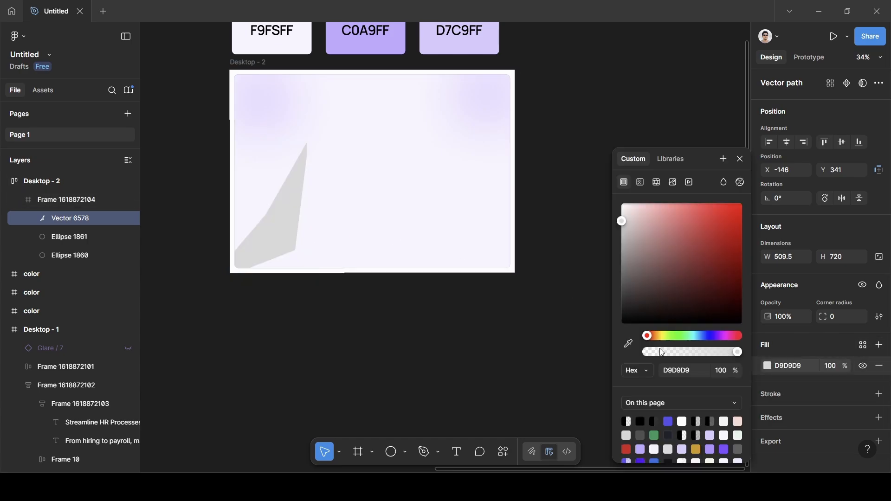
pyautogui.click(629, 345)
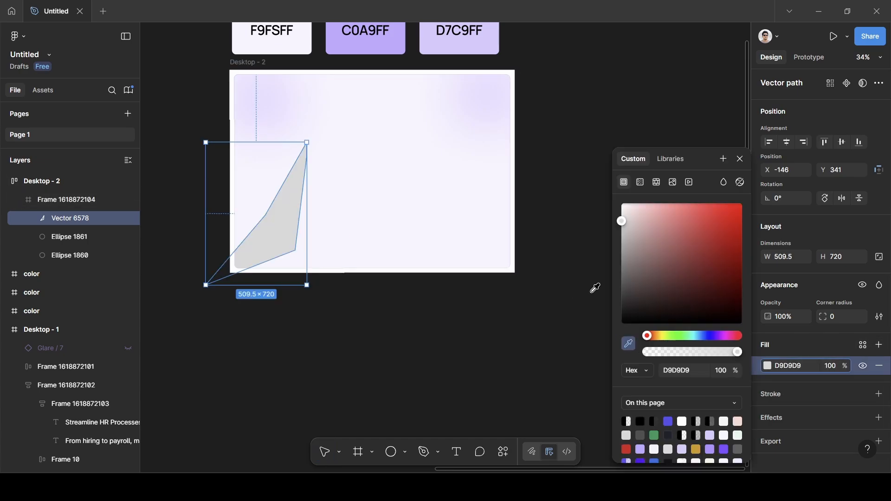
pyautogui.click(471, 44)
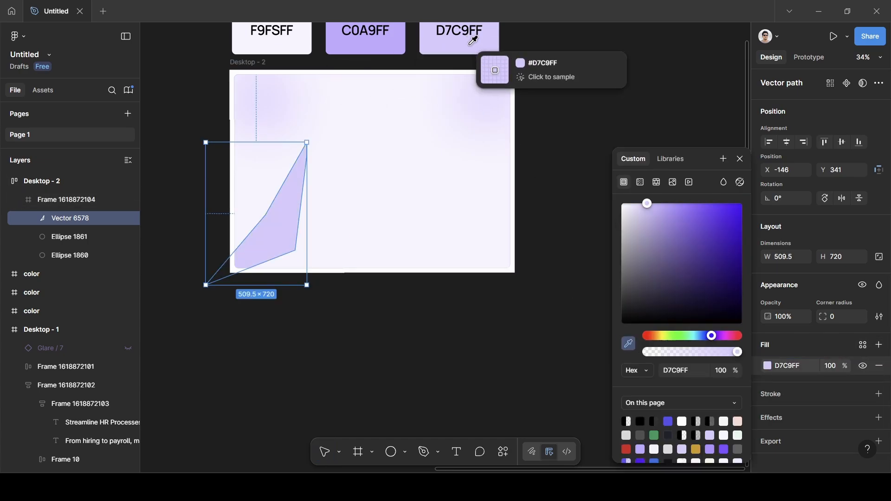
pyautogui.click(740, 160)
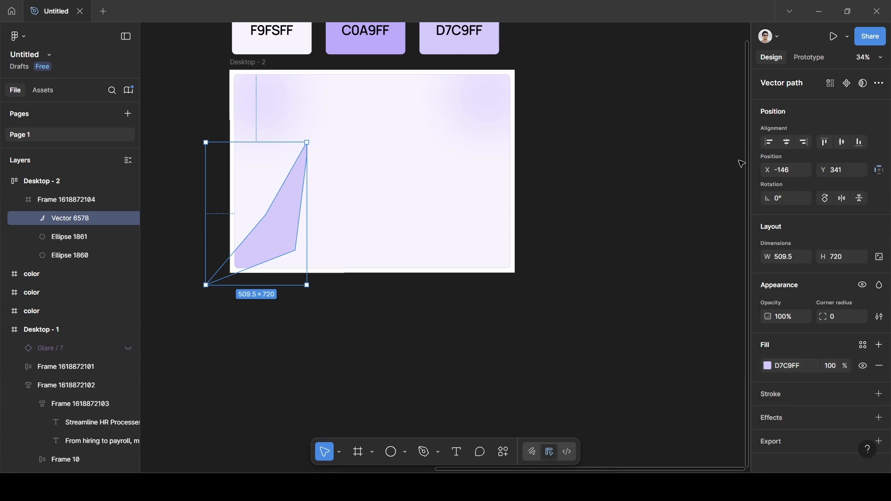
# - Apply a uniform layer blur of 300 to the lower-left pen shape
pyautogui.click(879, 418)
pyautogui.scroll(-1, 812, 408)
pyautogui.click(803, 404)
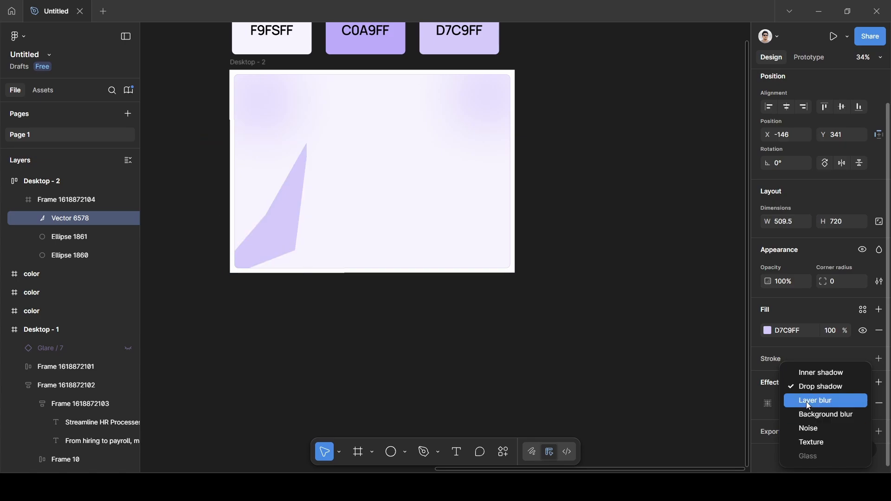
pyautogui.click(808, 402)
pyautogui.click(766, 403)
pyautogui.click(679, 447)
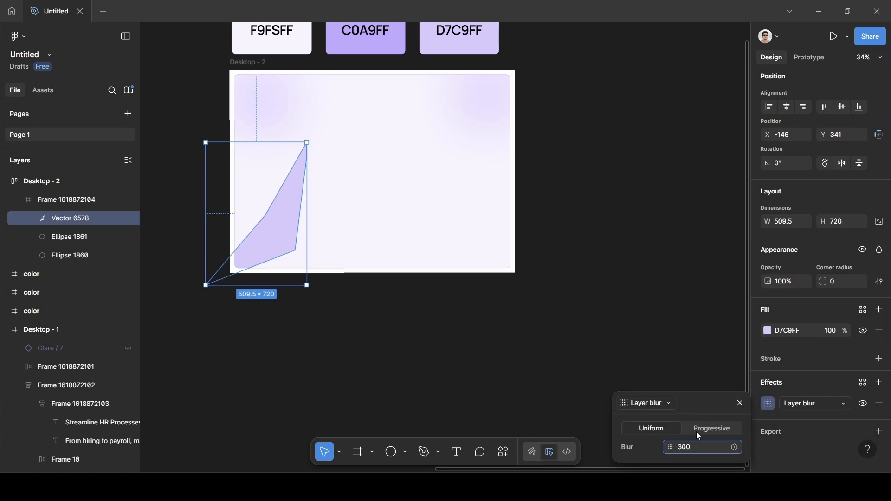
pyautogui.press('Return')
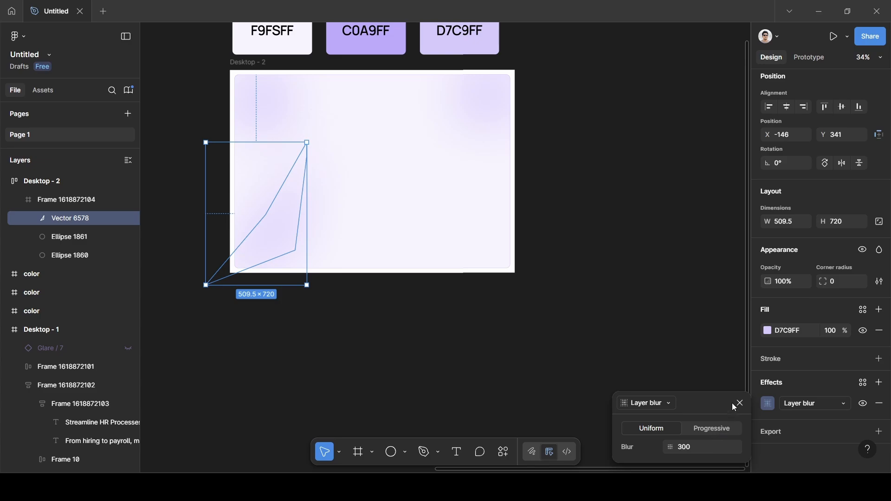
pyautogui.click(738, 403)
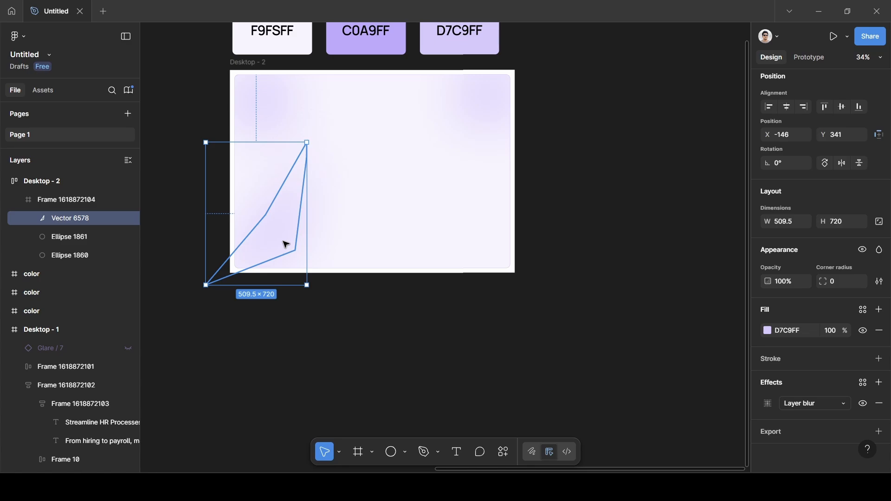
# - Duplicate the blurred pen shape, flip the copy horizontally and place it in the lower-right corner at about X 1022, Y 341
pyautogui.hotkey('ctrl', 'd')
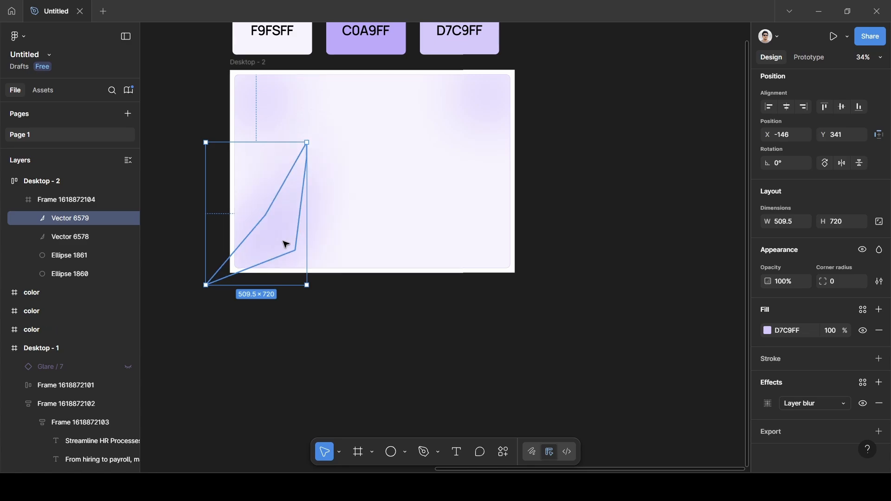
pyautogui.moveTo(284, 242); pyautogui.dragTo(486, 246)
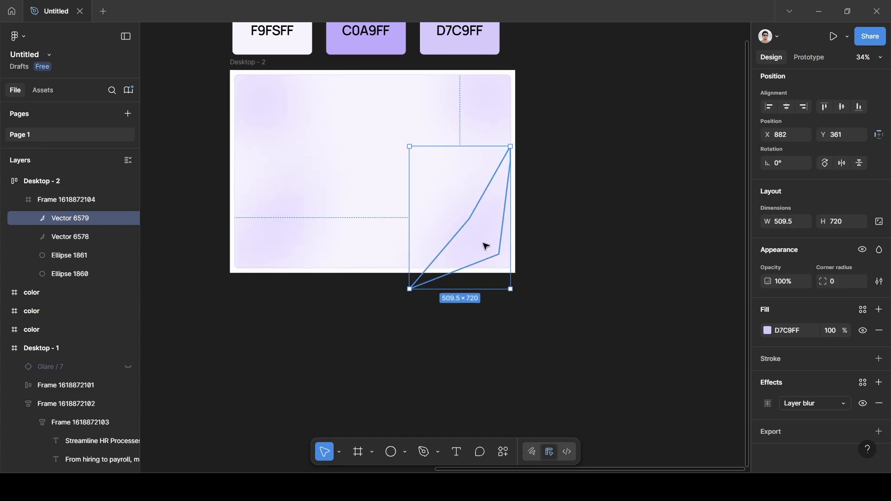
pyautogui.rightClick(485, 246)
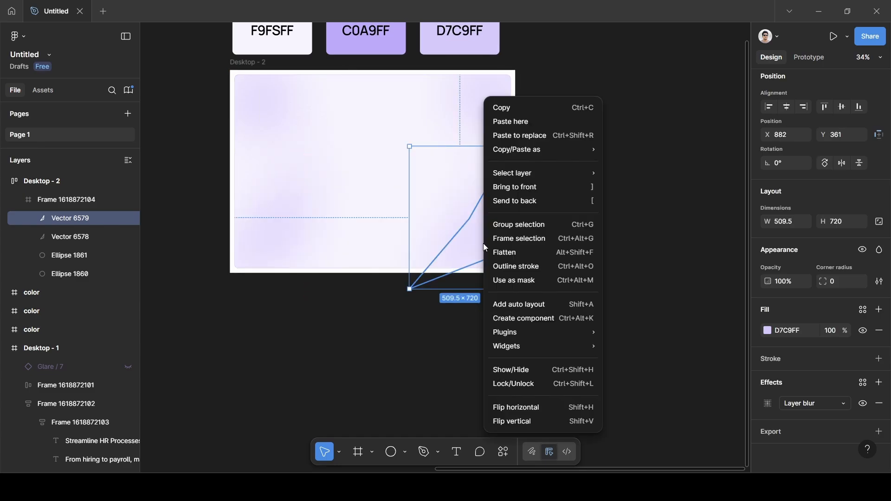
pyautogui.click(541, 409)
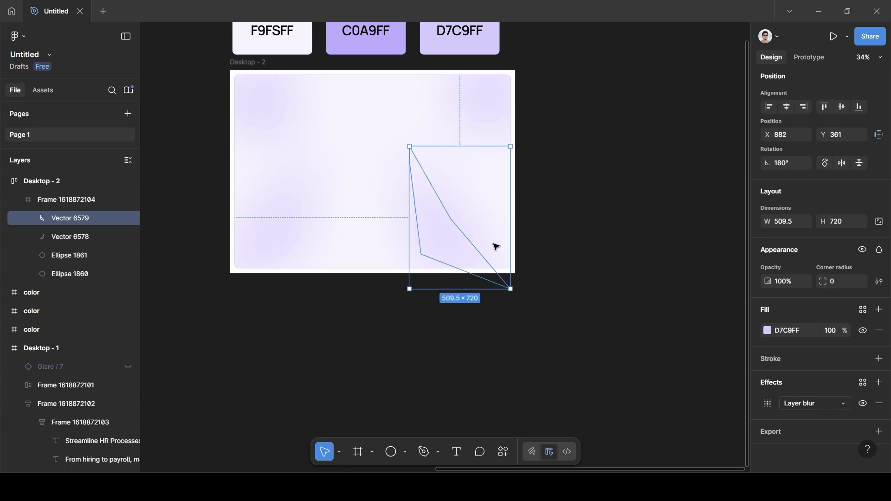
pyautogui.moveTo(440, 241); pyautogui.dragTo(461, 235)
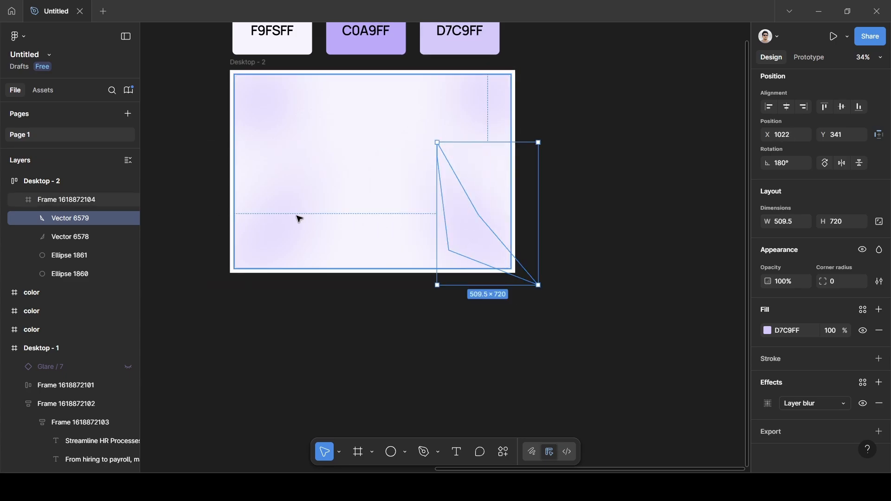
pyautogui.click(274, 219)
pyautogui.moveTo(284, 231); pyautogui.dragTo(283, 231)
pyautogui.click(651, 172)
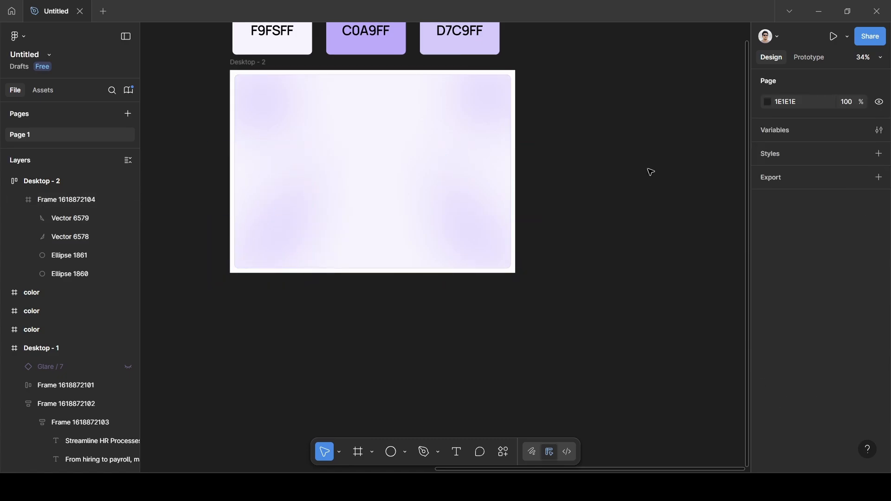
# - Compare the new frame's four corner glows with the reference hero and review the colour swatches above the frame
pyautogui.scroll(-5, 651, 171)
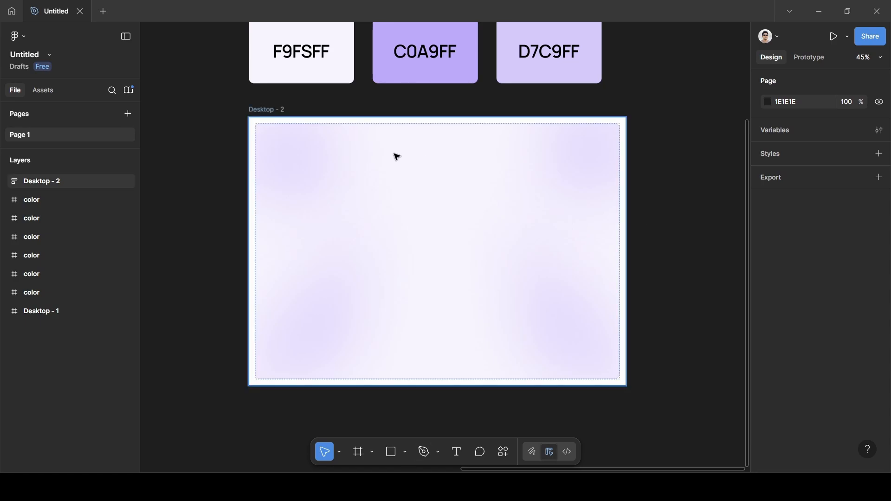
pyautogui.press('space')
pyautogui.moveTo(252, 163); pyautogui.dragTo(717, 172)
pyautogui.moveTo(327, 176); pyautogui.dragTo(704, 179)
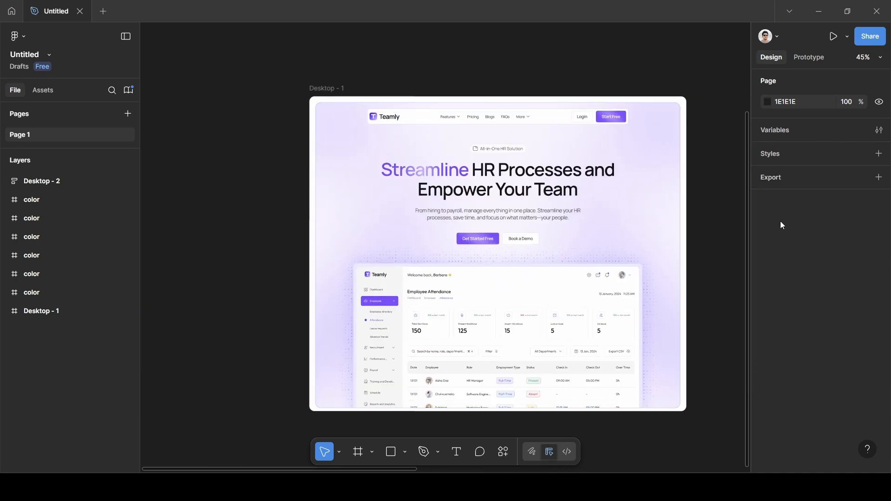
pyautogui.hscroll(10, 690, 199)
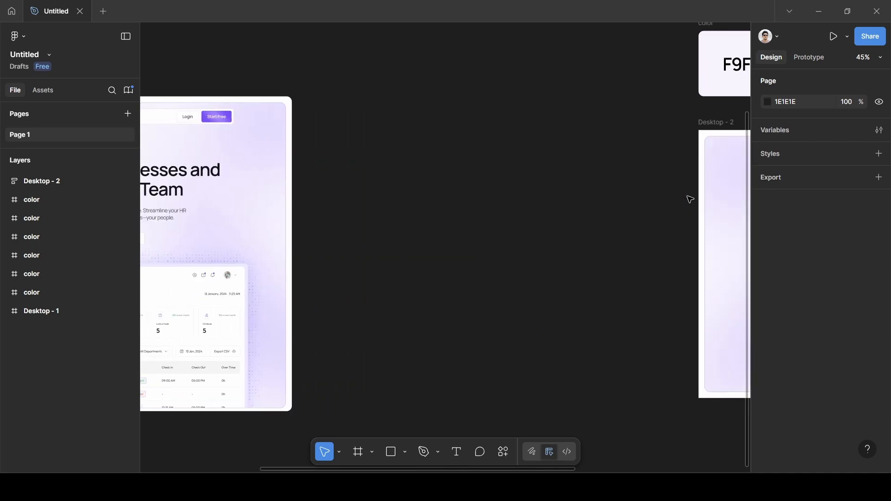
pyautogui.hscroll(15, 682, 199)
pyautogui.hscroll(-4, 675, 199)
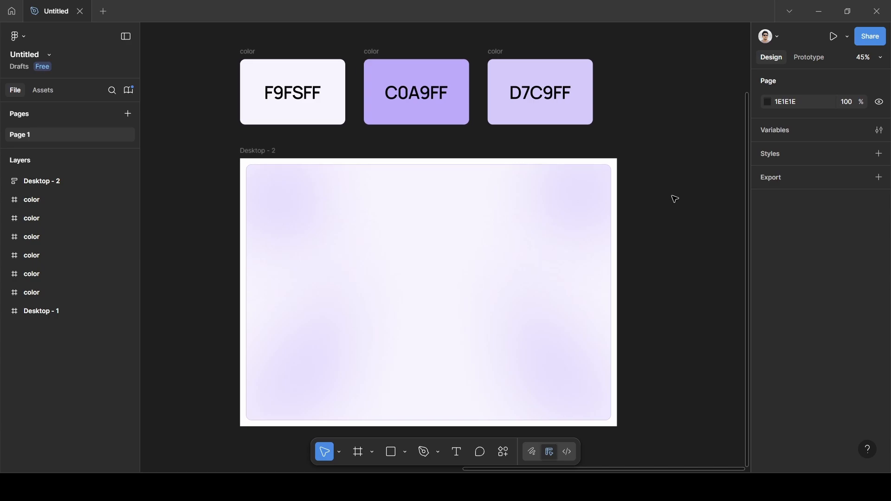
pyautogui.scroll(5, 675, 199)
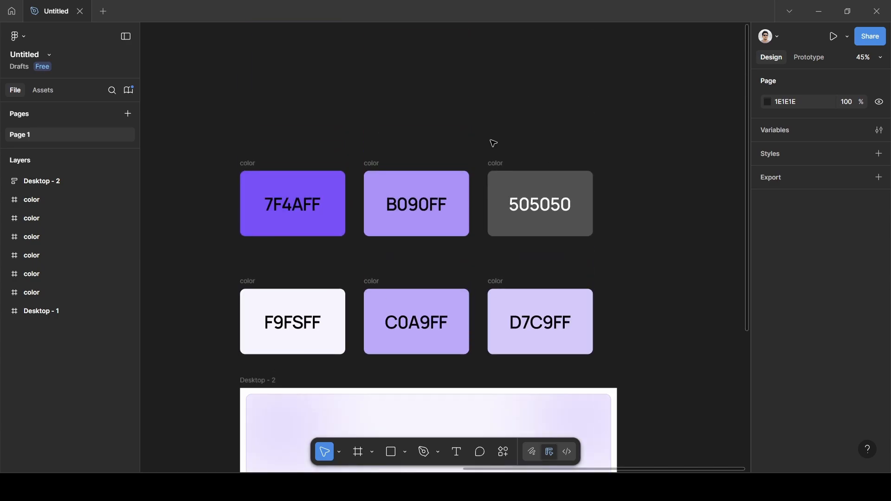
pyautogui.scroll(-4, 593, 263)
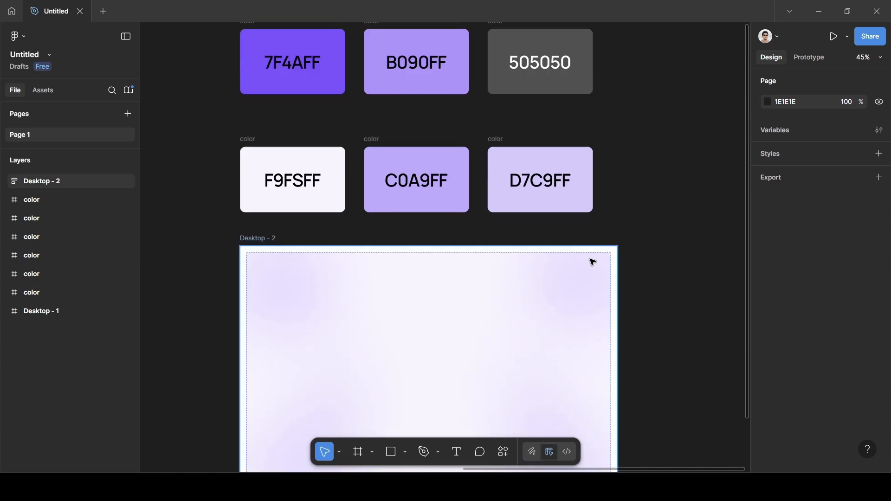
pyautogui.scroll(-3, 697, 245)
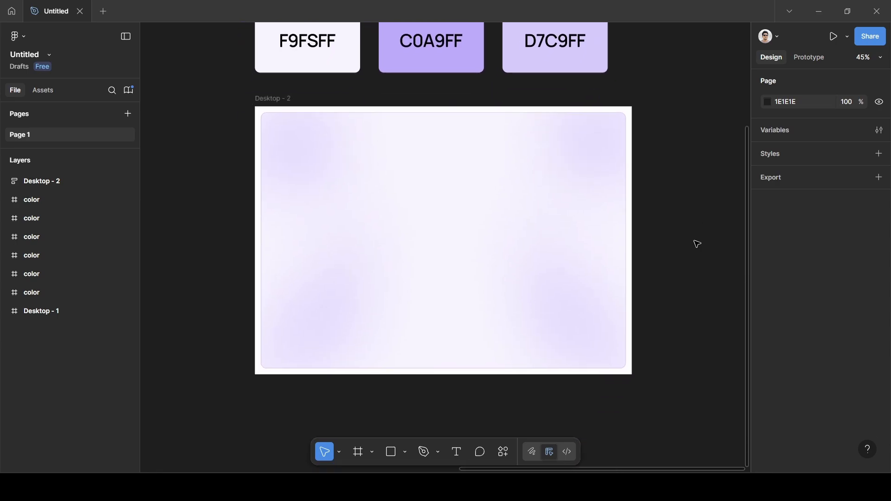
# - Remove auto layout from the Desktop - 2 frame
pyautogui.click(272, 99)
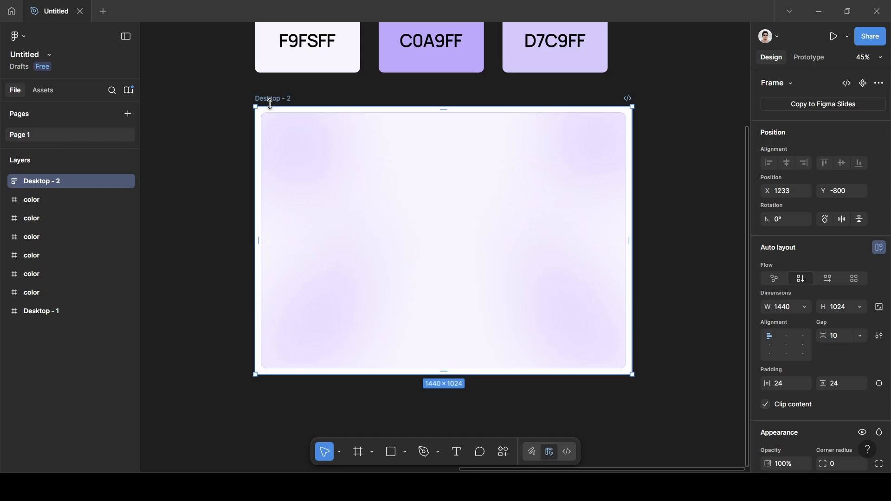
pyautogui.rightClick(276, 104)
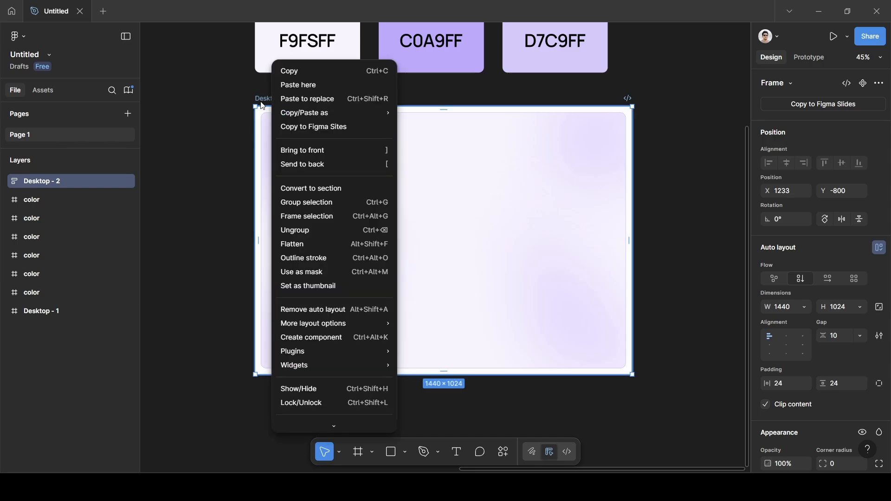
pyautogui.click(325, 314)
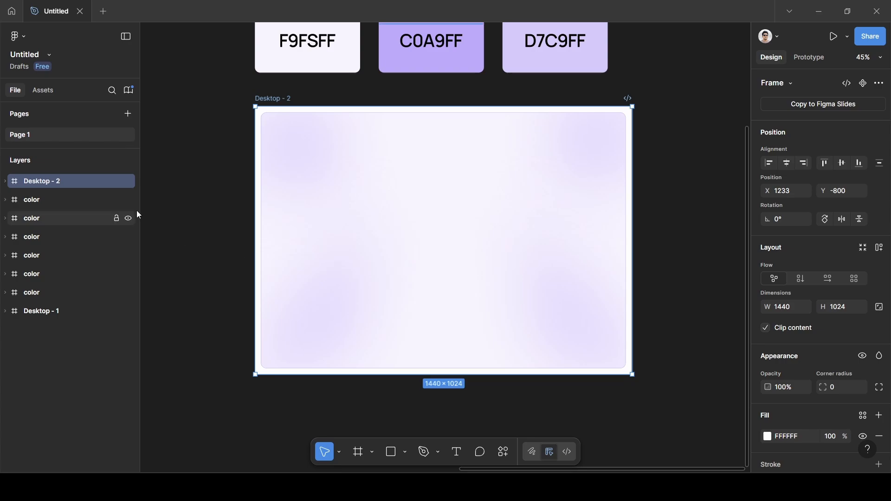
# - Rename the locked background frame inside Desktop - 2 as bg
pyautogui.click(7, 180)
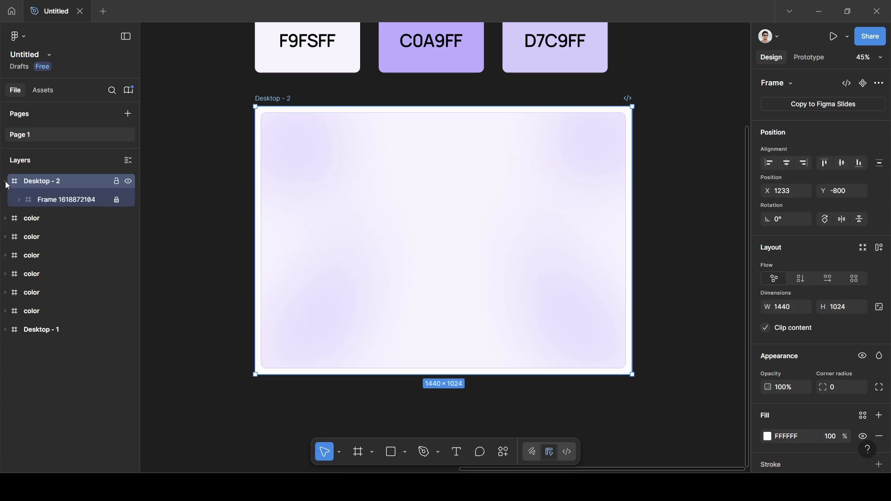
pyautogui.click(326, 134)
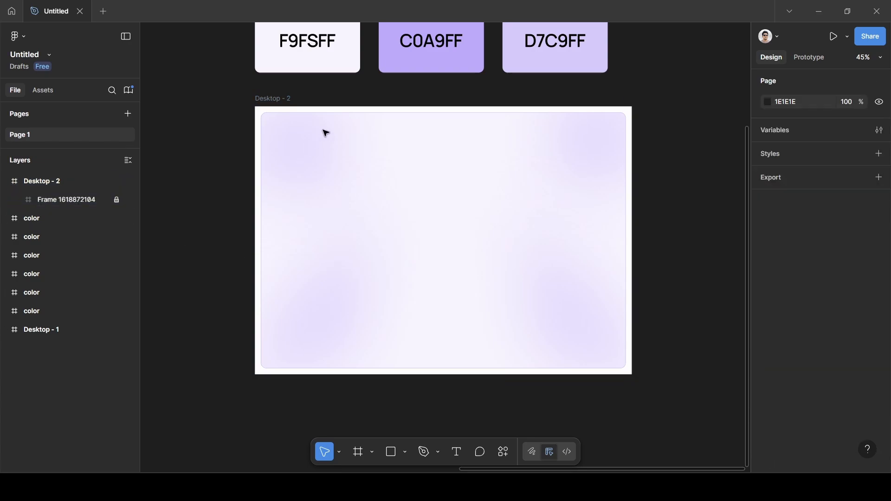
pyautogui.click(69, 198)
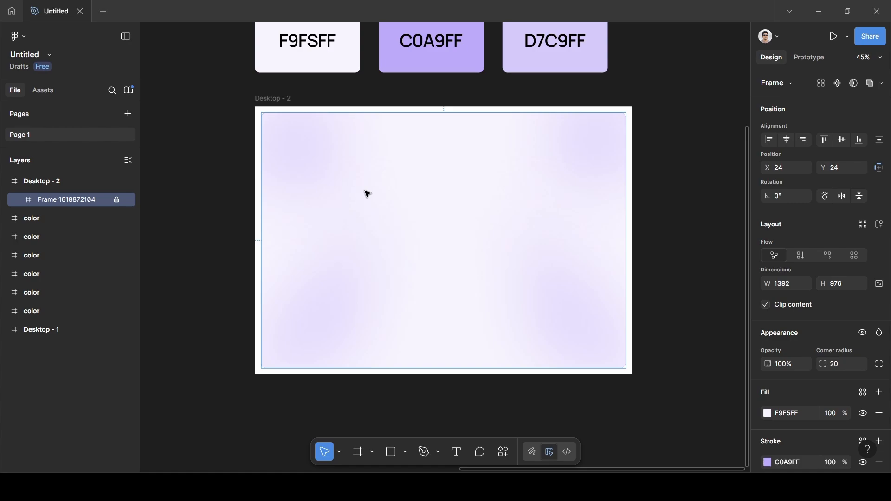
pyautogui.doubleClick(52, 201)
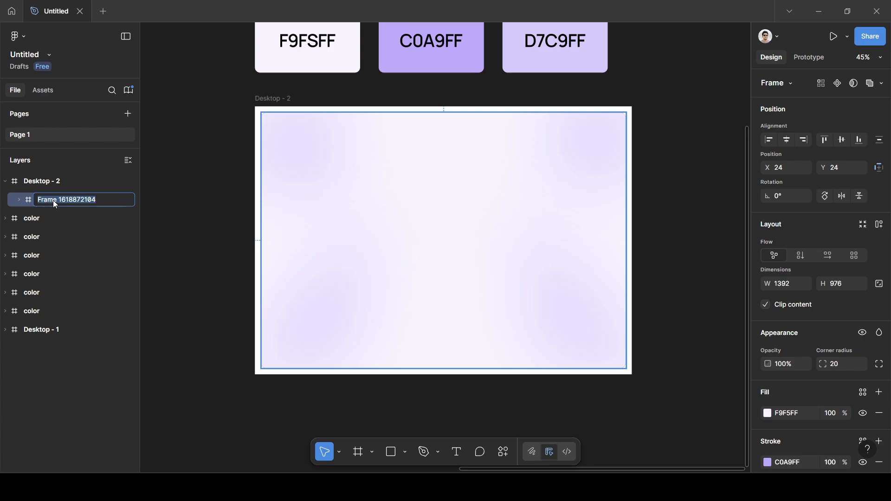
pyautogui.press('BackSpace')
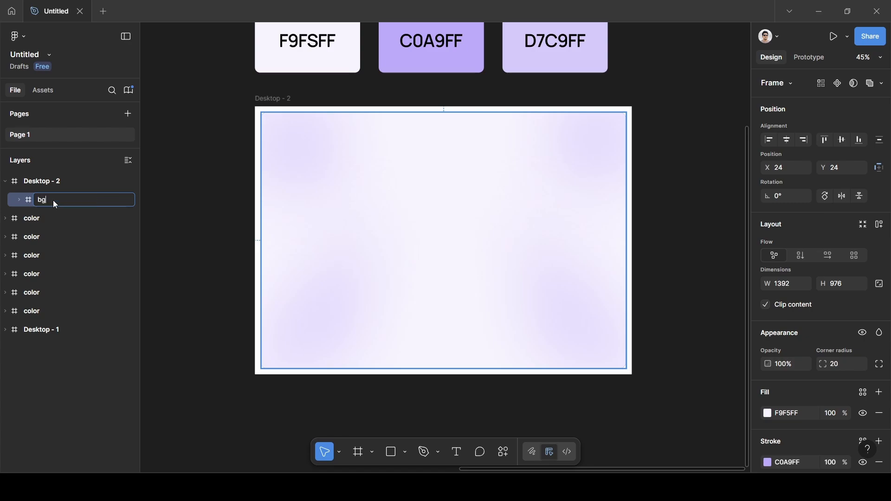
pyautogui.click(180, 188)
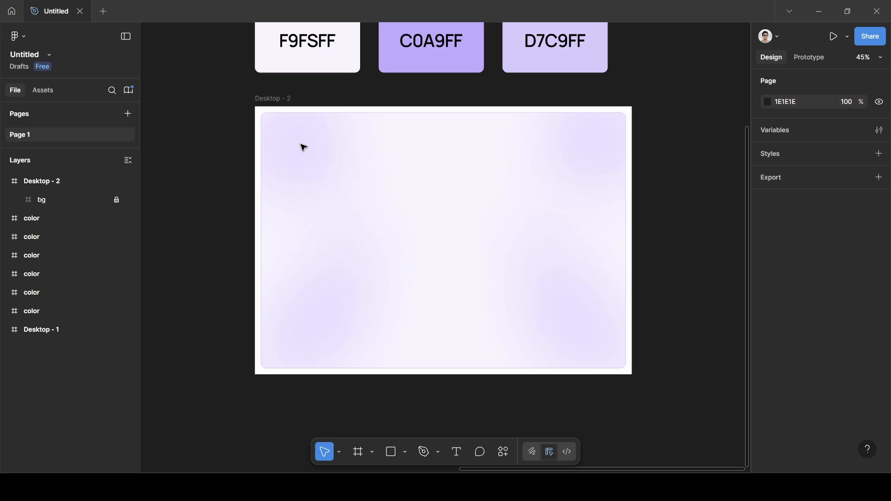
# - Add the text "Teamly" in the upper-left area of Desktop - 2 at about X 203, Y 86
pyautogui.press('t')
pyautogui.click(309, 129)
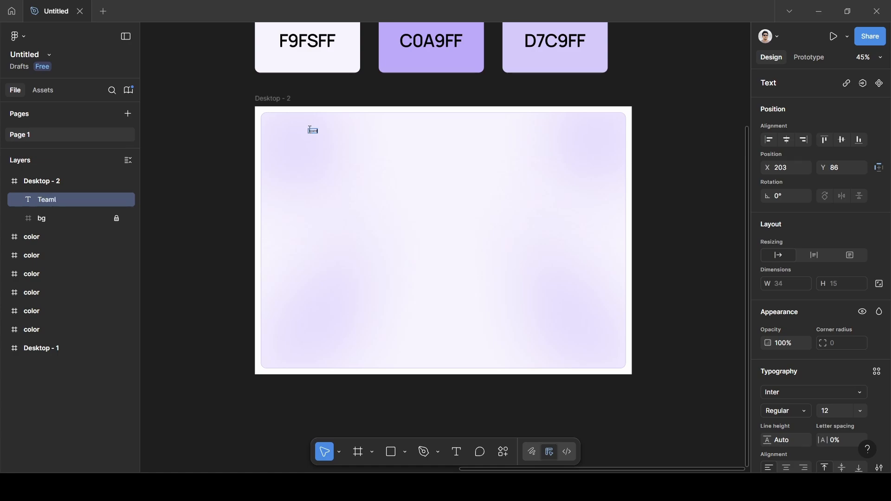
pyautogui.press('Escape')
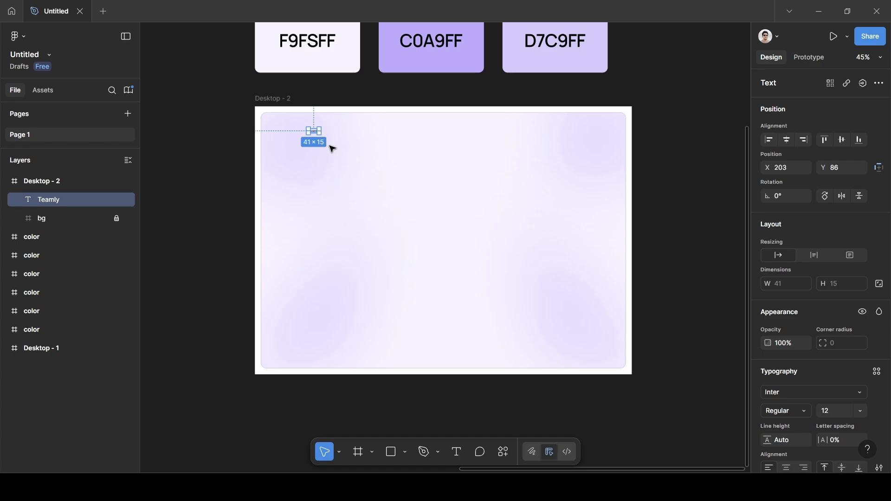
# - Set the Teamly text's font to Manrope and its letter spacing to -3%
pyautogui.scroll(-4, 815, 372)
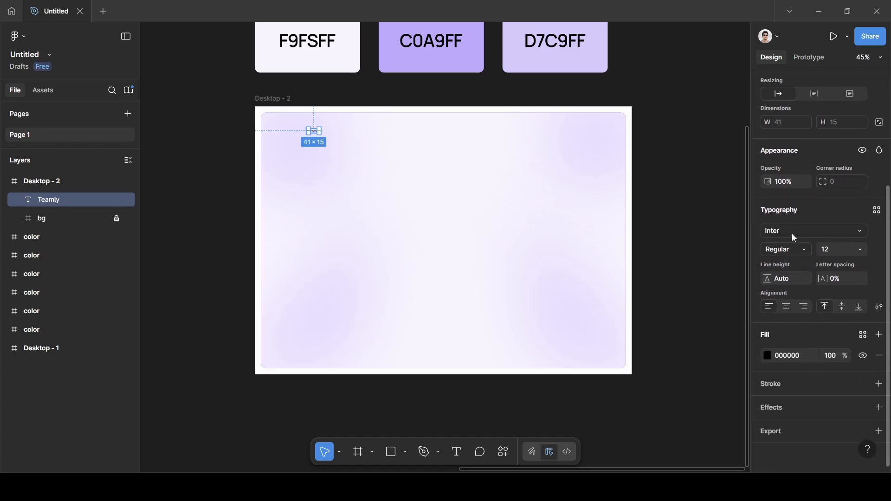
pyautogui.click(794, 237)
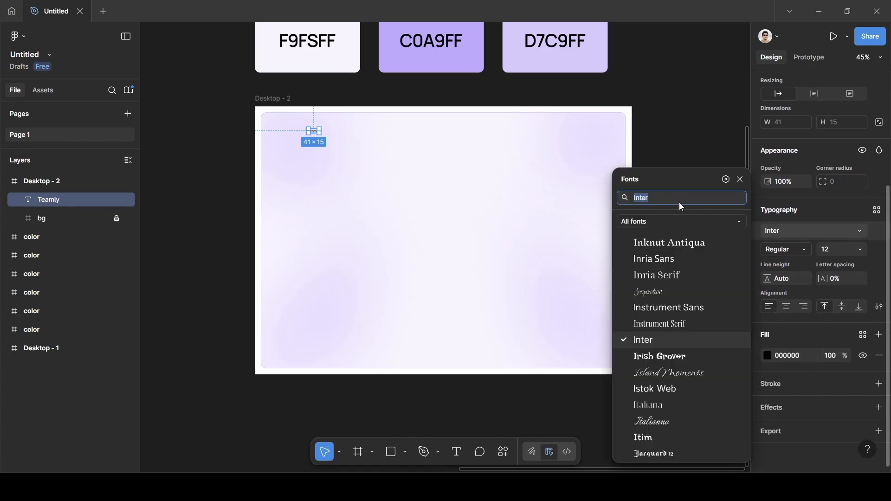
pyautogui.press('BackSpace')
pyautogui.write('man')
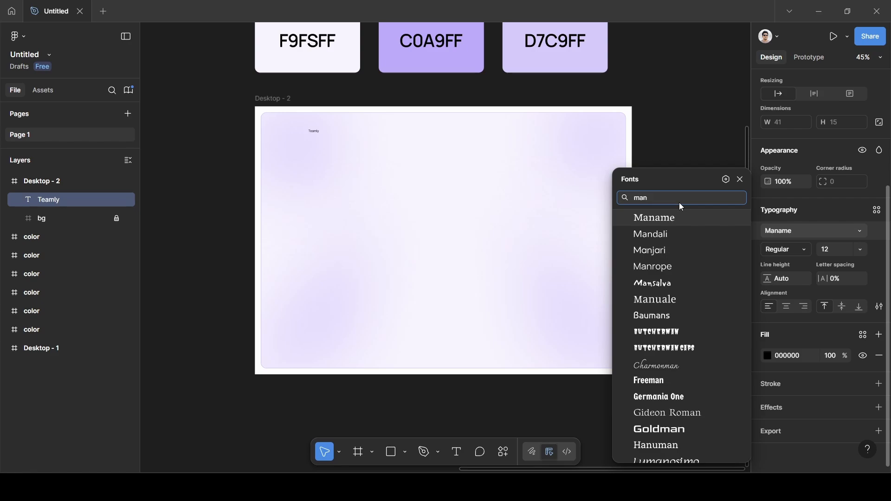
pyautogui.click(666, 269)
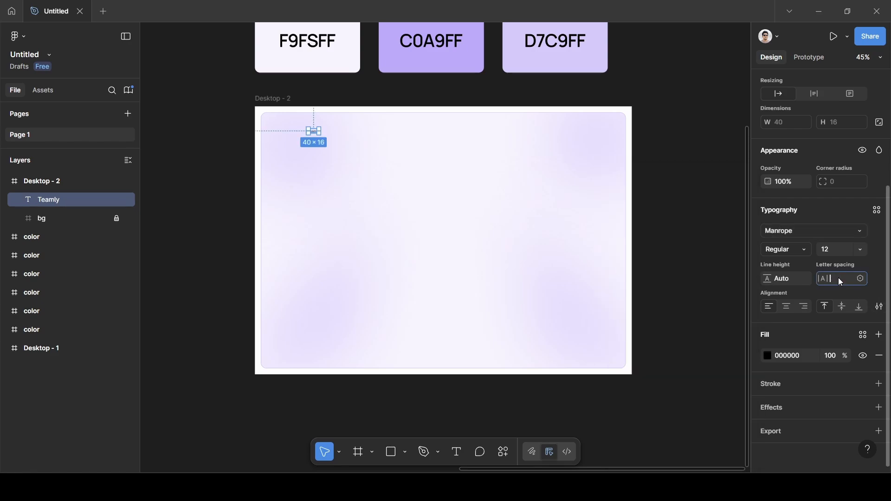
pyautogui.press('Return')
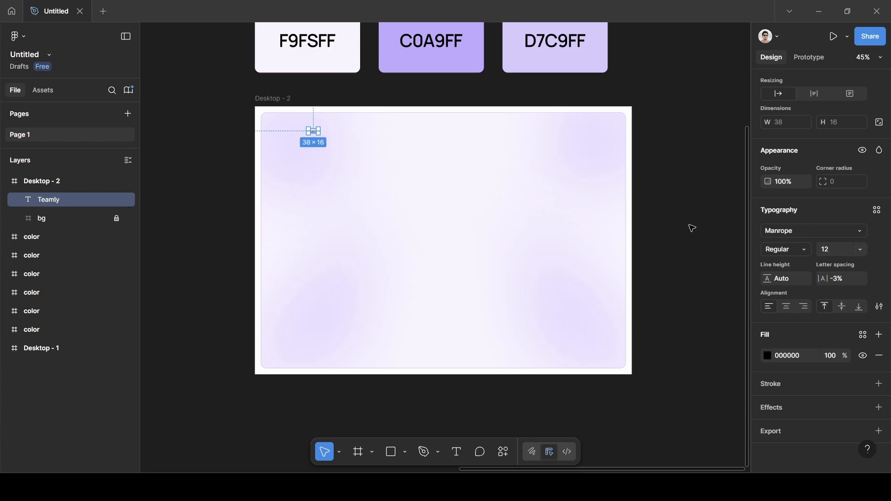
# - Set the Teamly text to size 24 and SemiBold weight, and move it slightly up and to the right
pyautogui.click(862, 250)
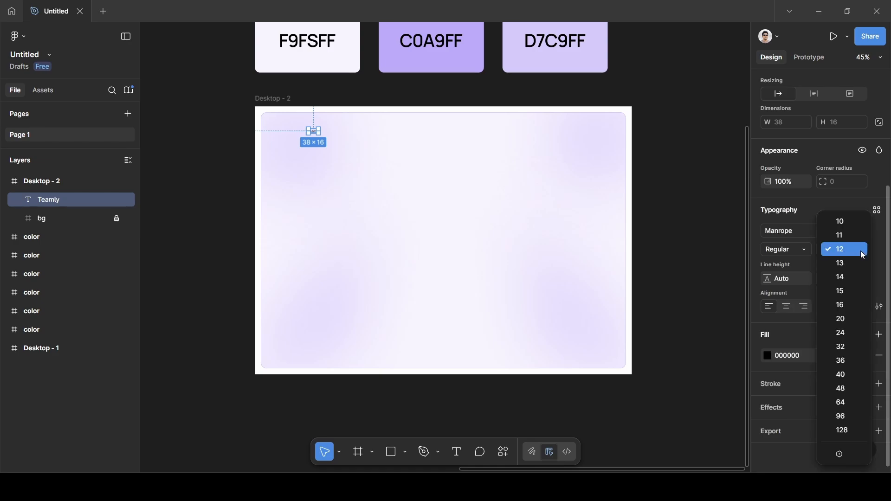
pyautogui.click(847, 332)
pyautogui.click(808, 252)
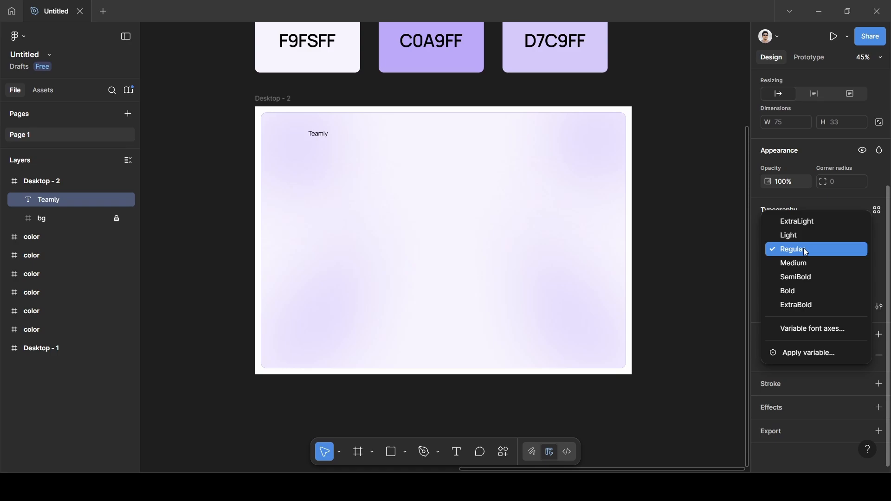
pyautogui.click(801, 277)
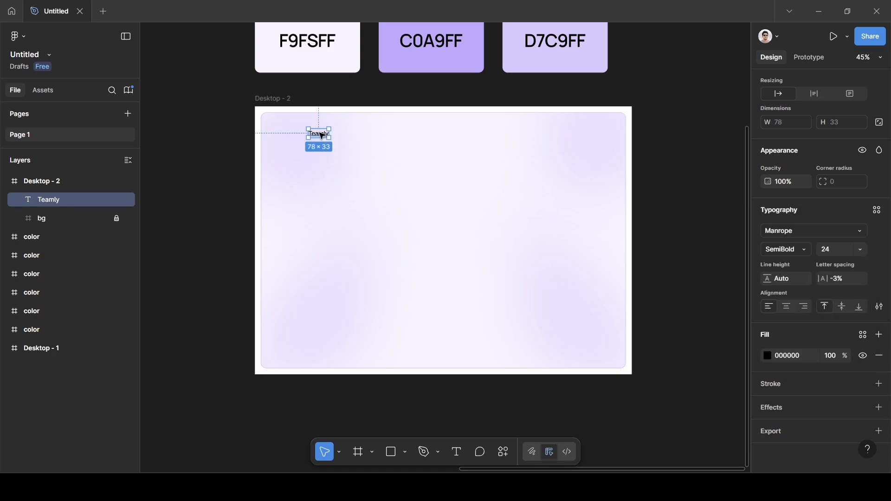
pyautogui.moveTo(317, 129); pyautogui.dragTo(334, 128)
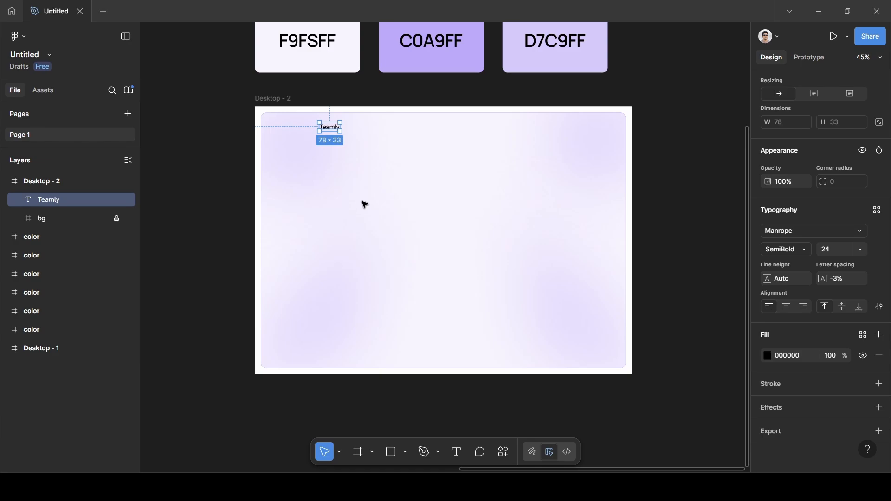
# - Copy the purple T logo icon from the Desktop - 1 header into Desktop - 2 and place it just left of the Teamly text
pyautogui.hscroll(-10, 364, 203)
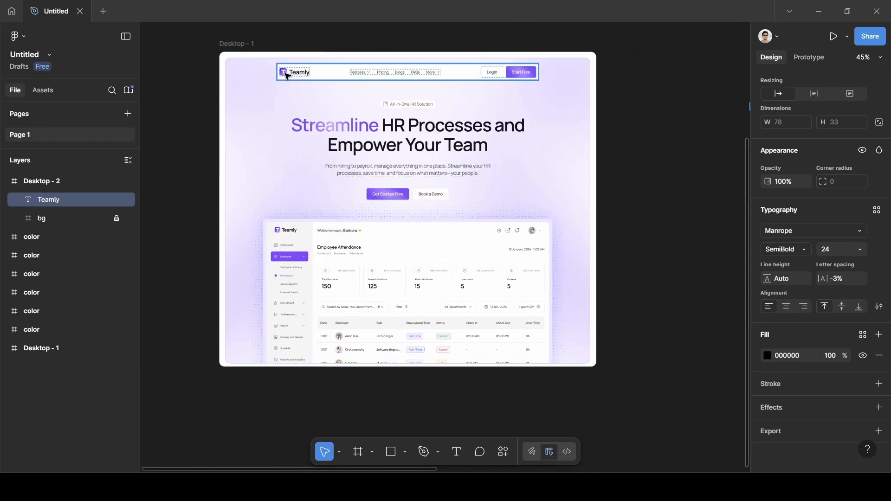
pyautogui.click(287, 76)
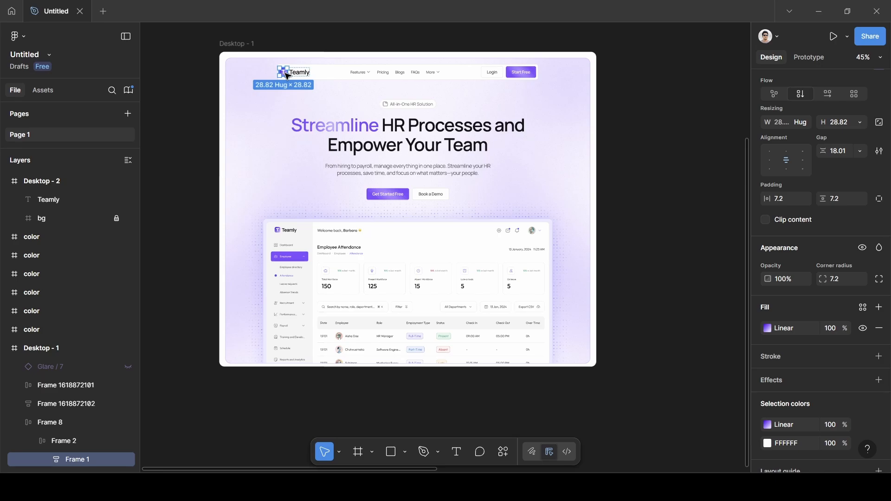
pyautogui.hscroll(10, 602, 139)
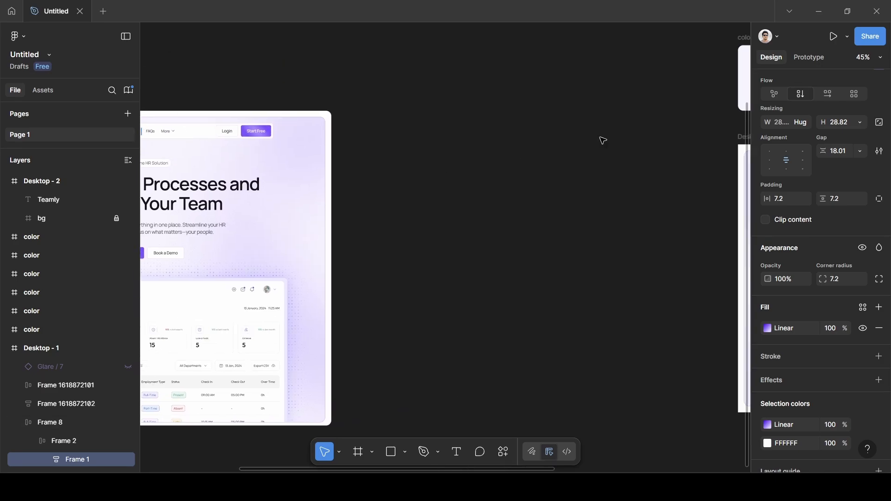
pyautogui.click(374, 104)
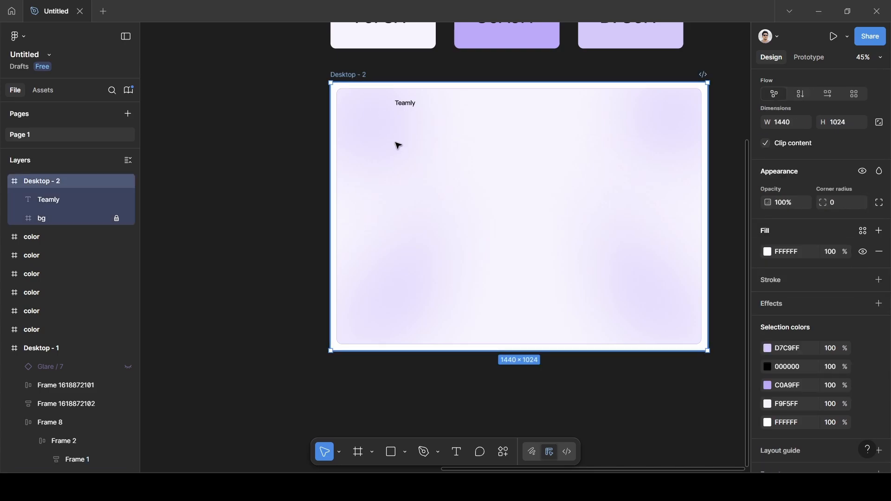
pyautogui.hotkey('ctrl', 'v')
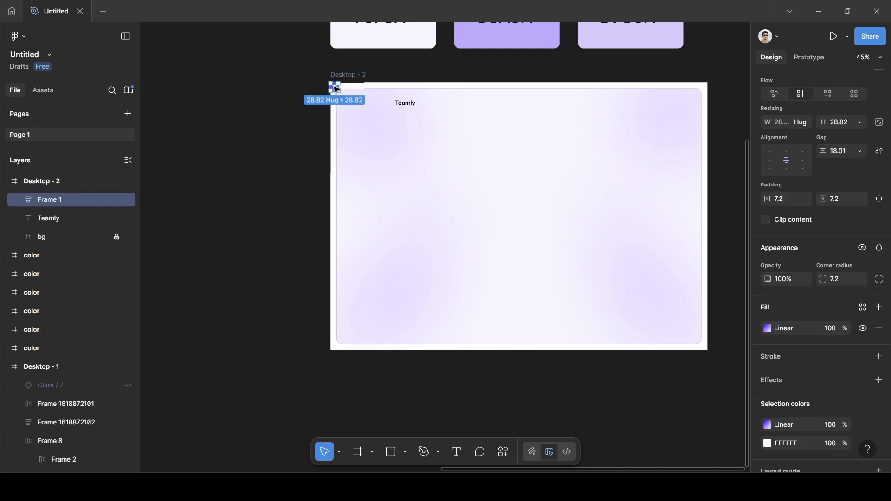
pyautogui.moveTo(336, 89); pyautogui.dragTo(392, 108)
# - Combine the logo icon and the Teamly text in a horizontal auto layout with a gap of 12
pyautogui.scroll(5, 409, 126)
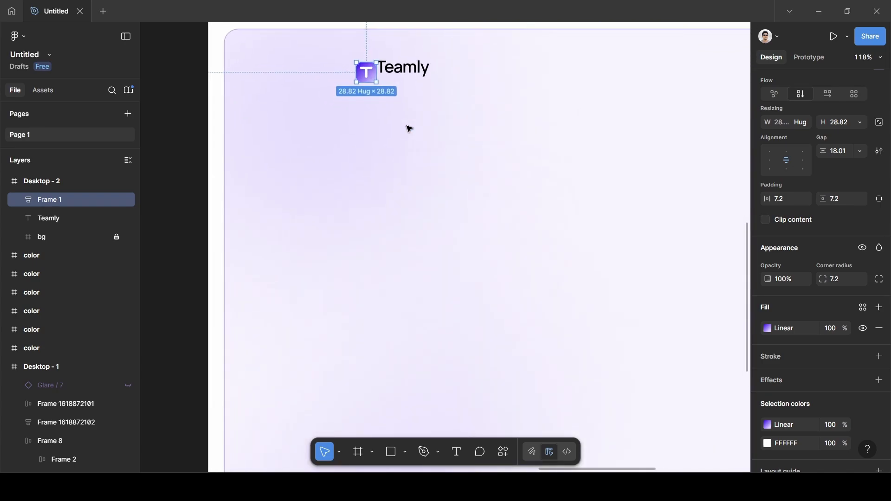
pyautogui.keyDown('shift'); pyautogui.click(394, 87); pyautogui.keyUp('shift')
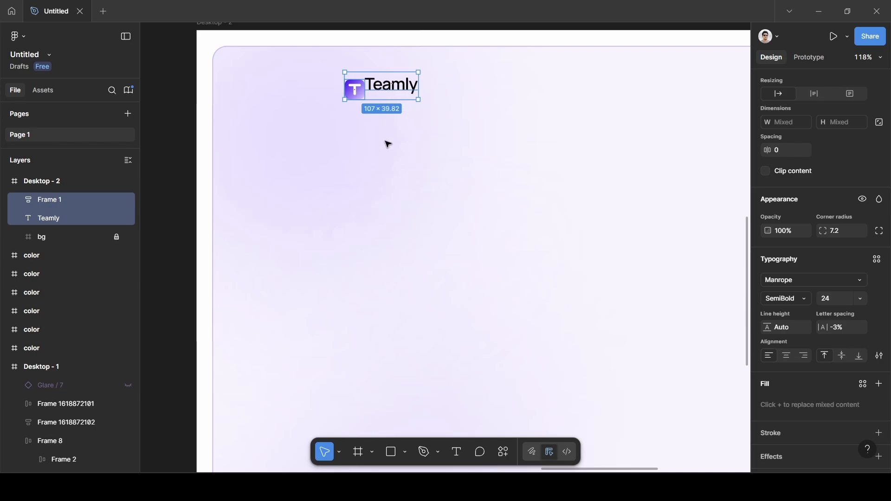
pyautogui.hotkey('shift', 'a')
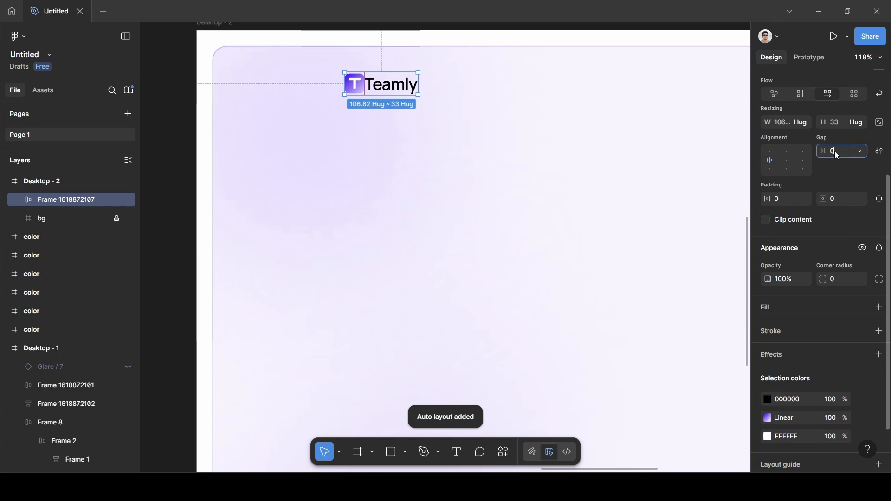
pyautogui.write('12')
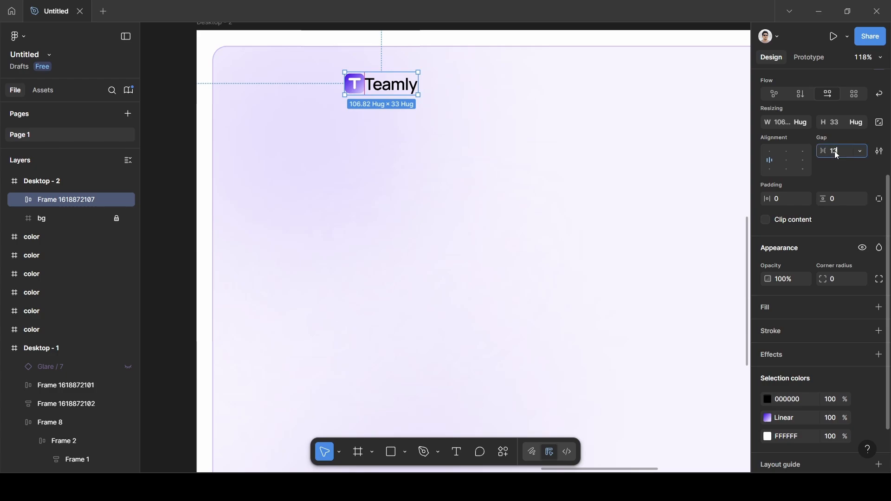
pyautogui.press('Return')
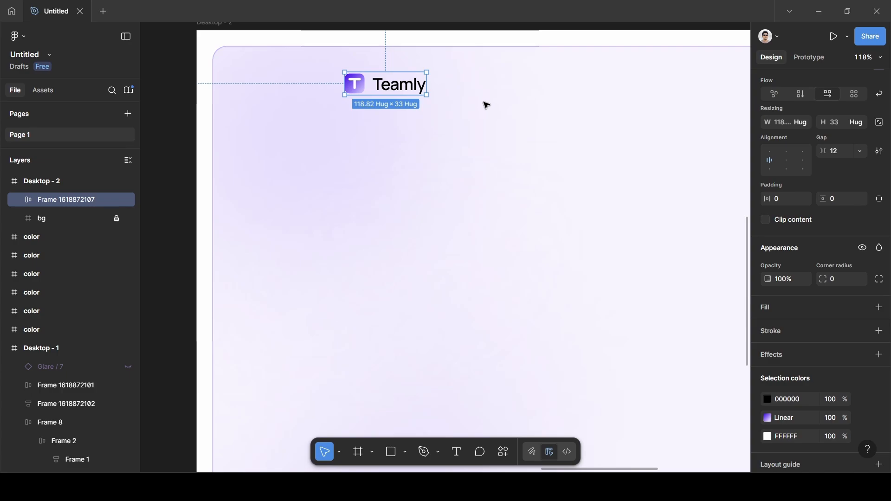
# - Add the text "Features" to the right of the Teamly logo at about X 472, Y 83
pyautogui.hscroll(5, 486, 105)
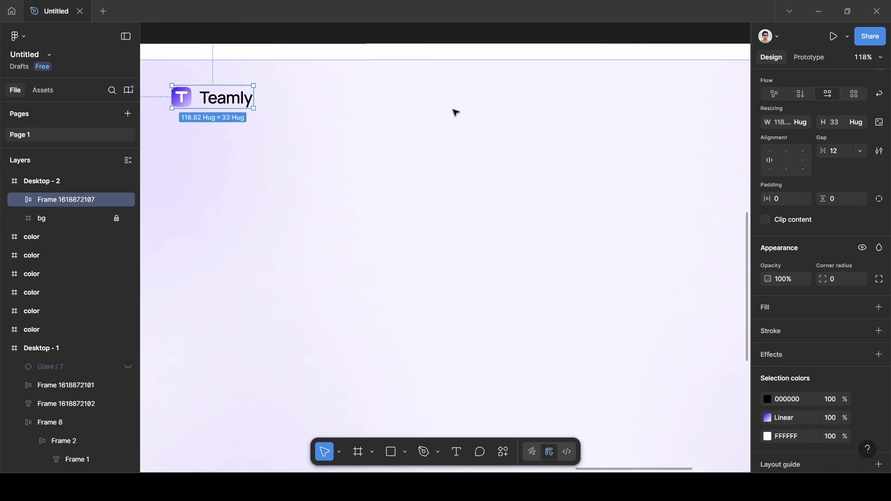
pyautogui.click(374, 117)
pyautogui.press('t')
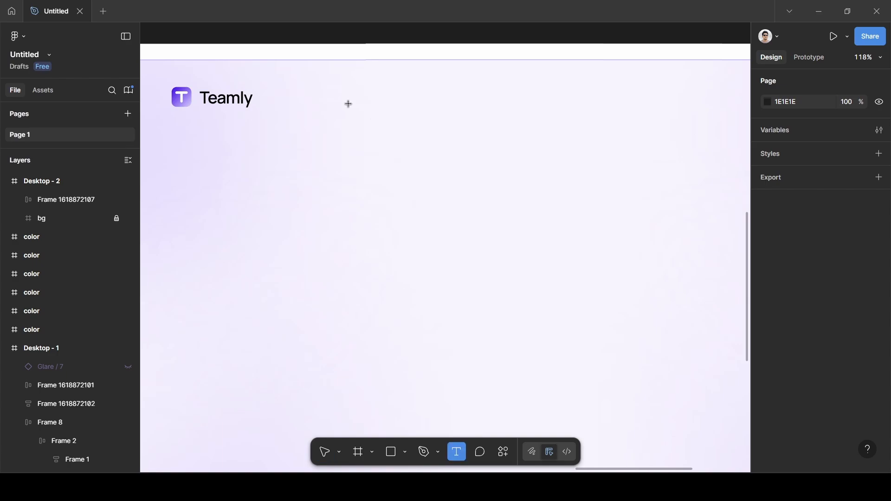
pyautogui.click(348, 101)
pyautogui.press('Escape')
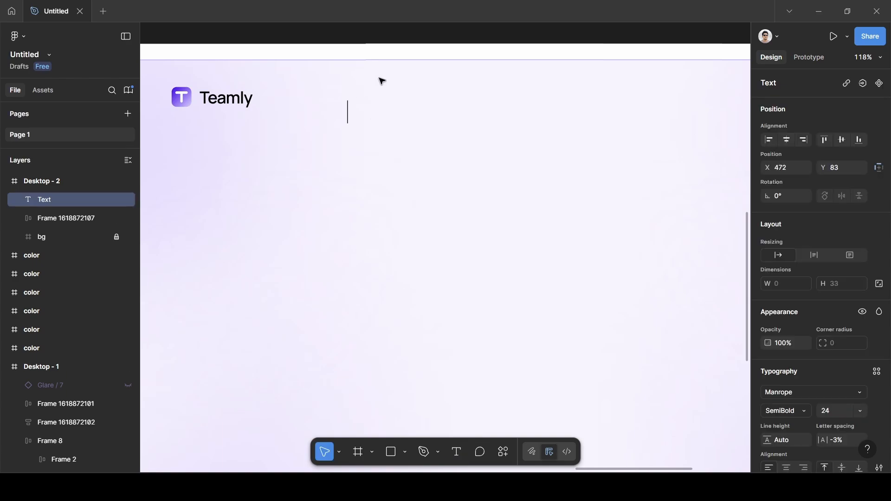
pyautogui.write('Feat')
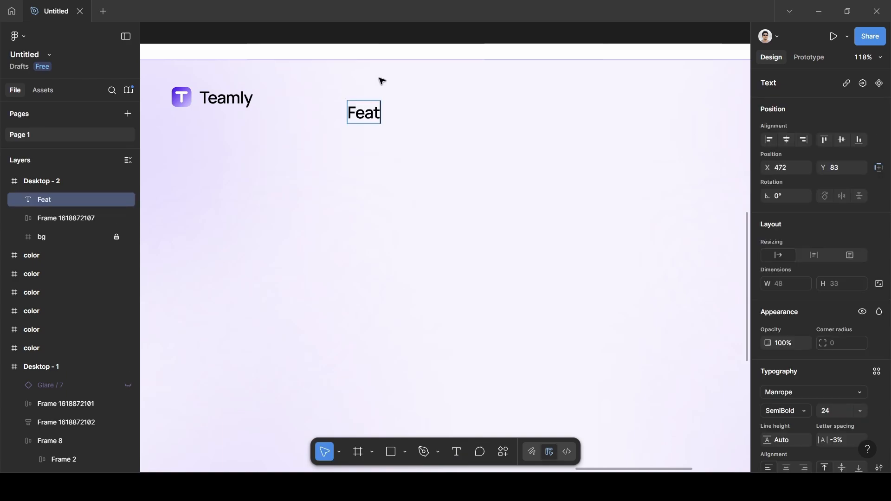
pyautogui.write('ures')
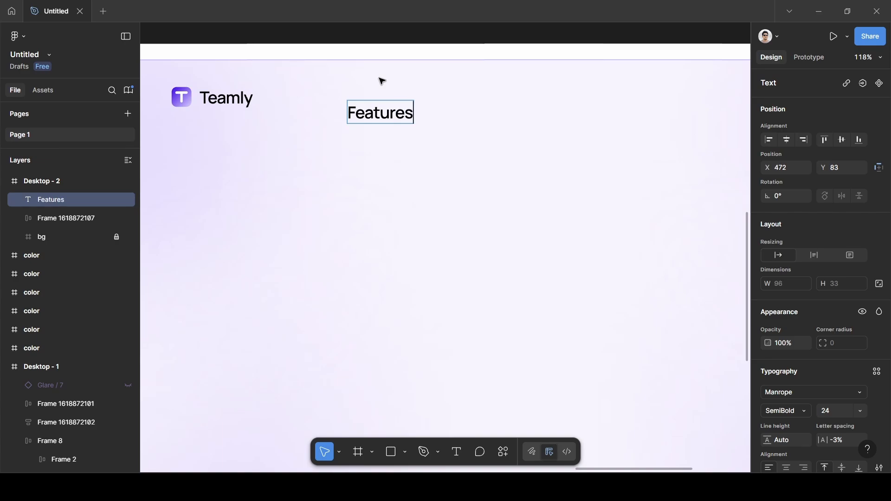
pyautogui.press('Escape')
# - Set the Features text to Regular weight and size 16, and move it slightly right and up, level with the Teamly logo
pyautogui.scroll(-3, 789, 330)
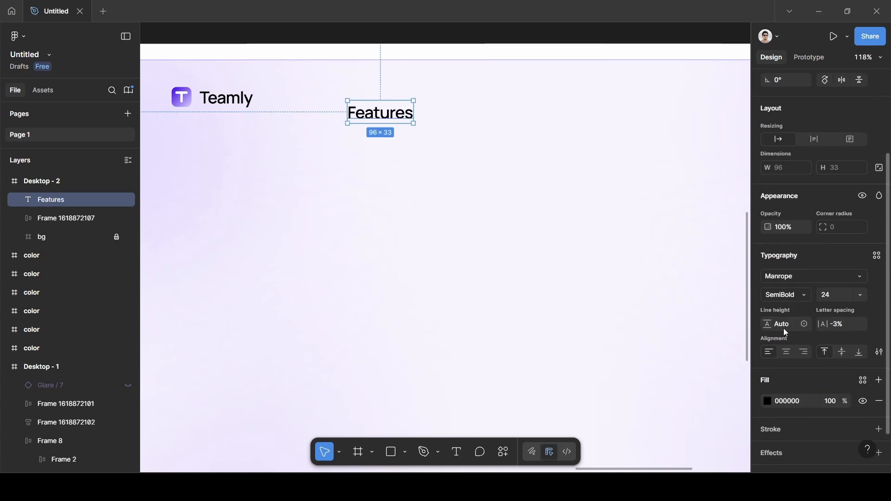
pyautogui.click(789, 296)
pyautogui.click(795, 268)
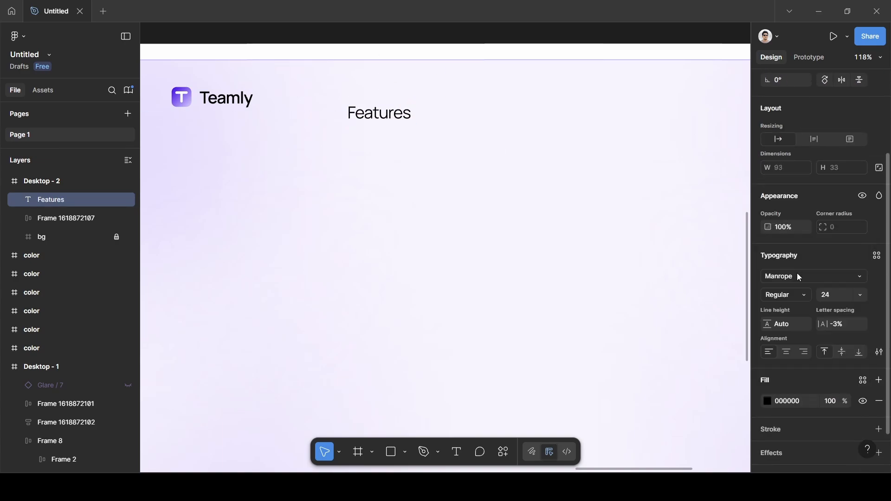
pyautogui.click(861, 295)
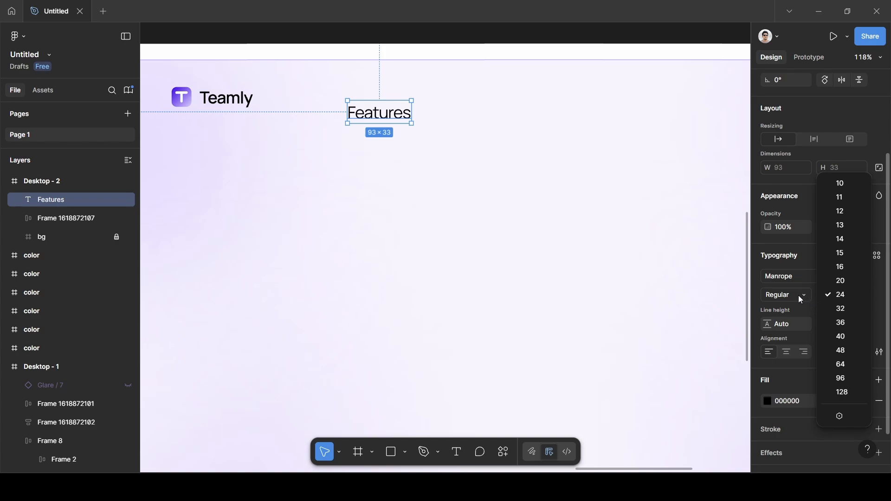
pyautogui.click(847, 268)
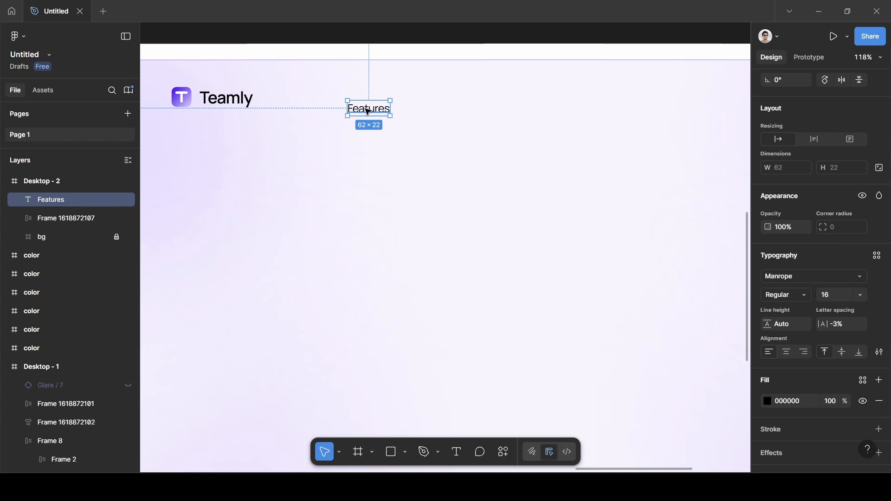
pyautogui.moveTo(368, 111); pyautogui.dragTo(390, 100)
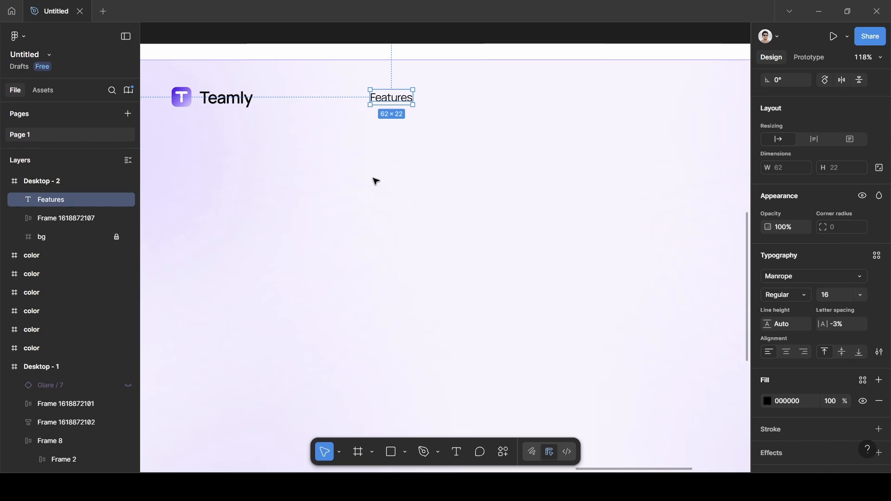
pyautogui.click(416, 138)
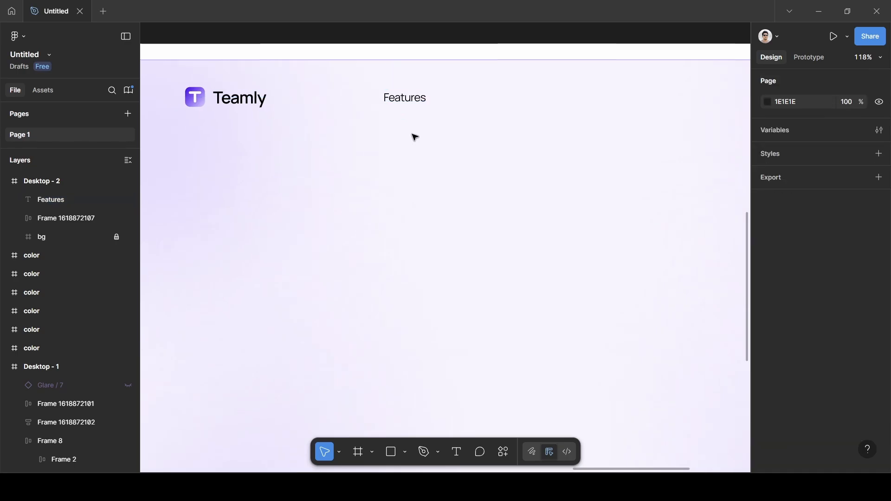
# - Examine the navigation links in the Desktop - 1 header as reference for the Desktop - 2 header
pyautogui.hscroll(-15, 415, 138)
pyautogui.hscroll(-5, 414, 138)
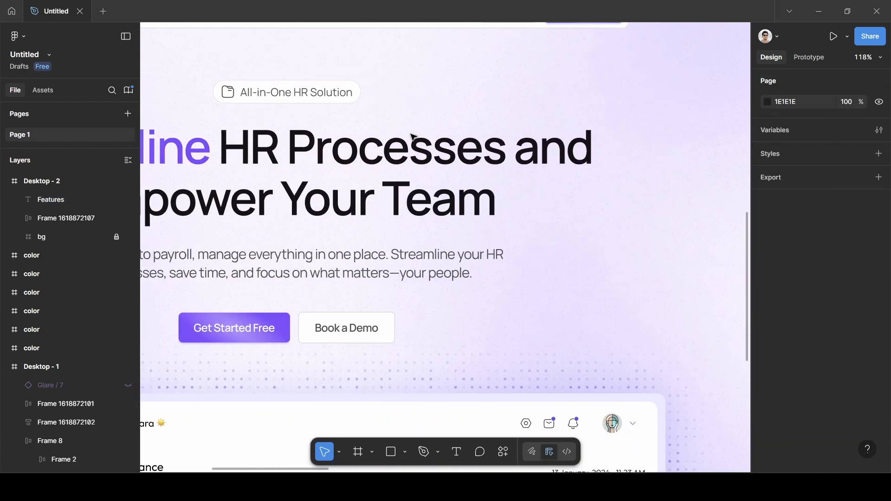
pyautogui.scroll(8, 394, 139)
pyautogui.scroll(-2, 334, 171)
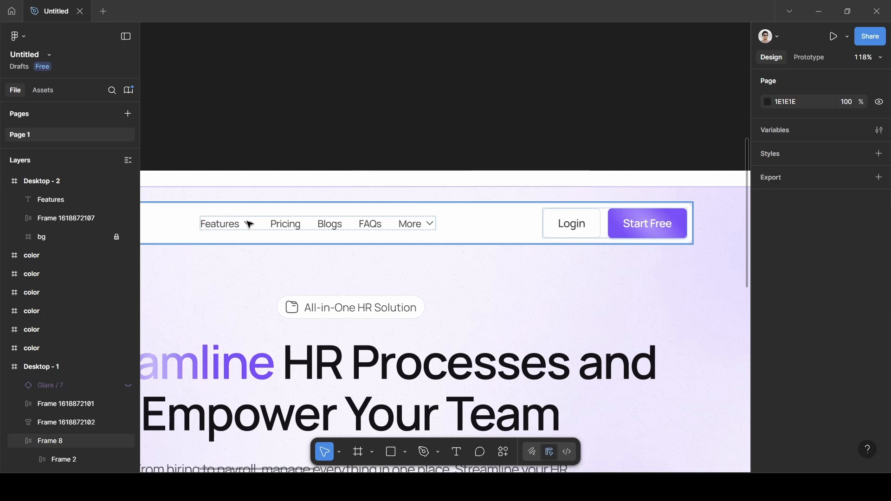
pyautogui.scroll(-5, 559, 148)
pyautogui.hscroll(15, 560, 148)
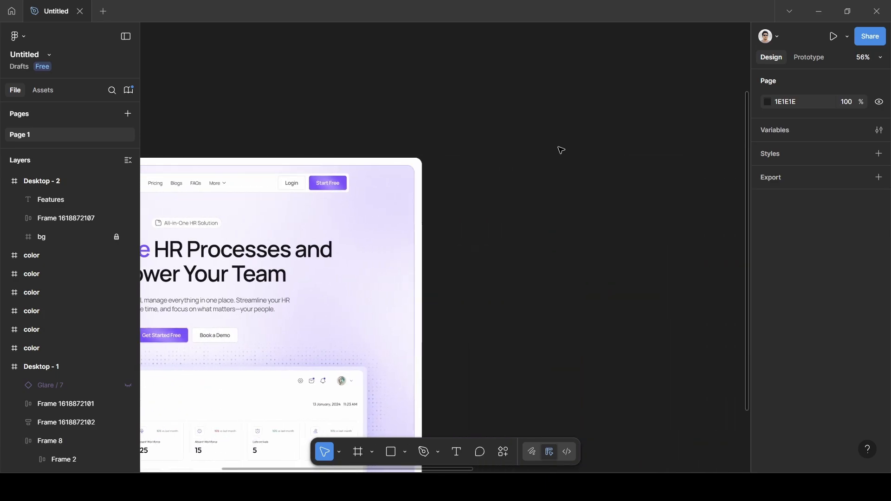
pyautogui.scroll(8, 520, 228)
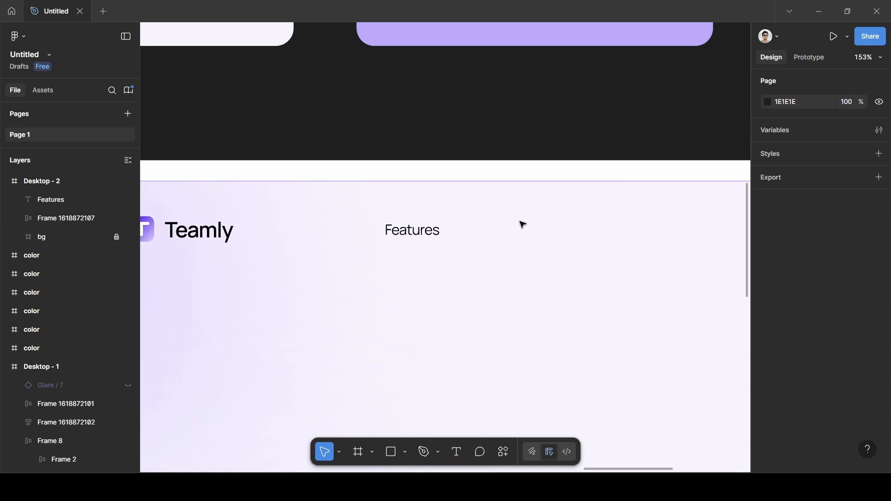
pyautogui.scroll(-1, 521, 225)
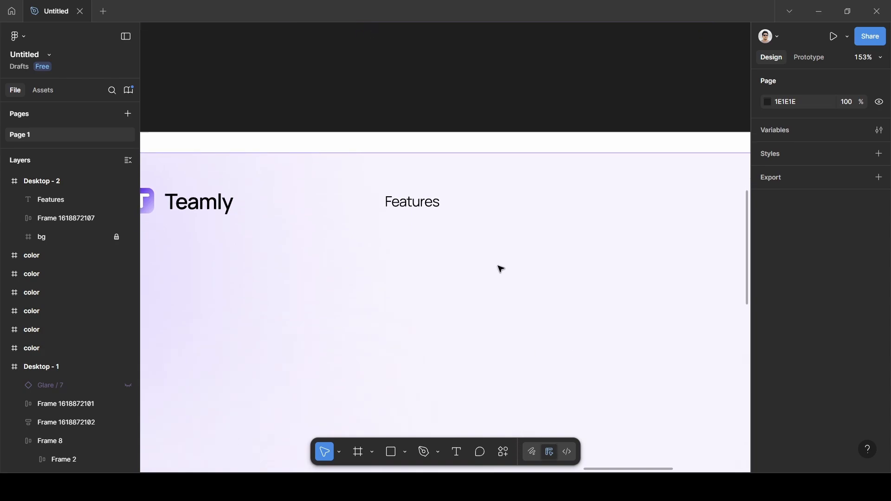
# - Search Iconify for "down", import the mingcute:down-fill chevron as a frame, and place it just right of the Features text
pyautogui.click(504, 455)
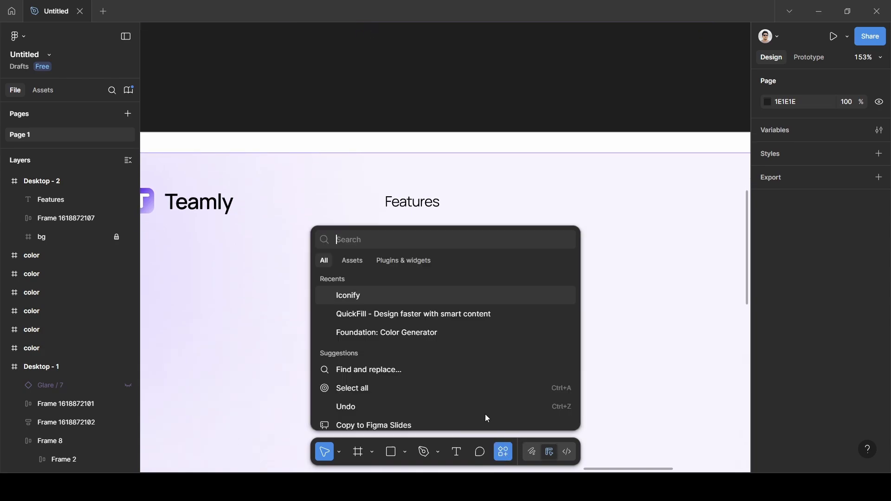
pyautogui.click(365, 297)
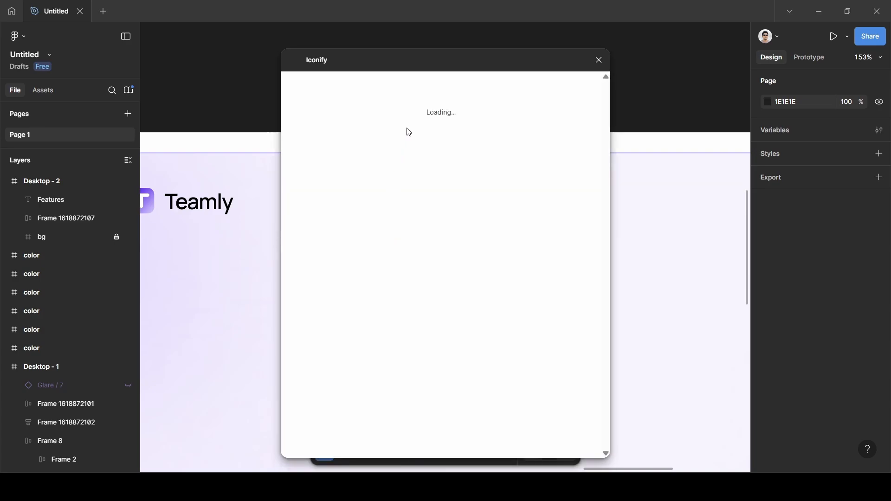
pyautogui.click(356, 107)
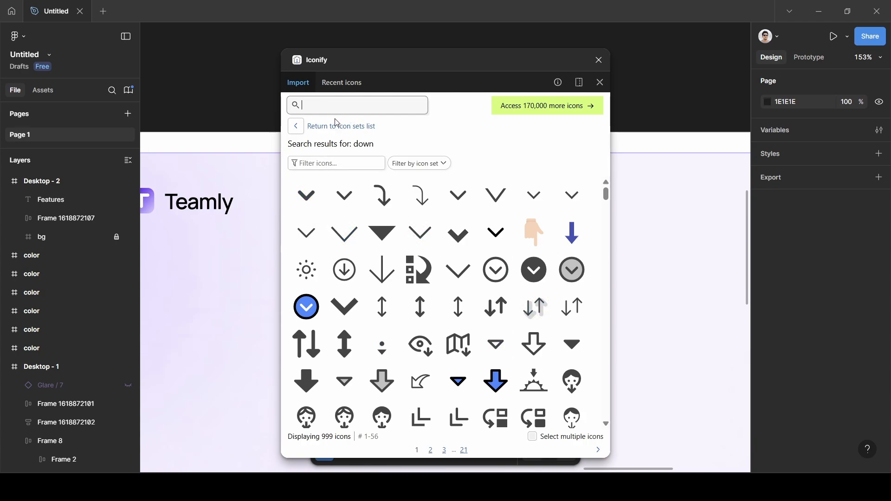
pyautogui.write('down')
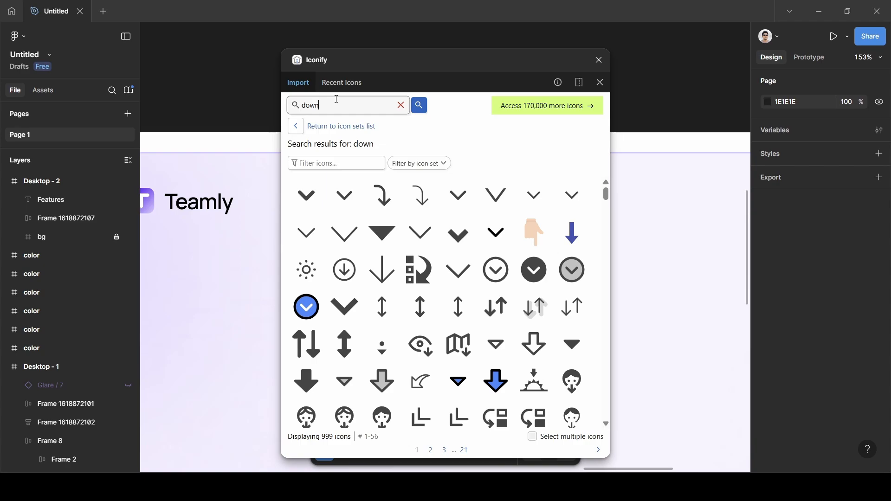
pyautogui.click(307, 198)
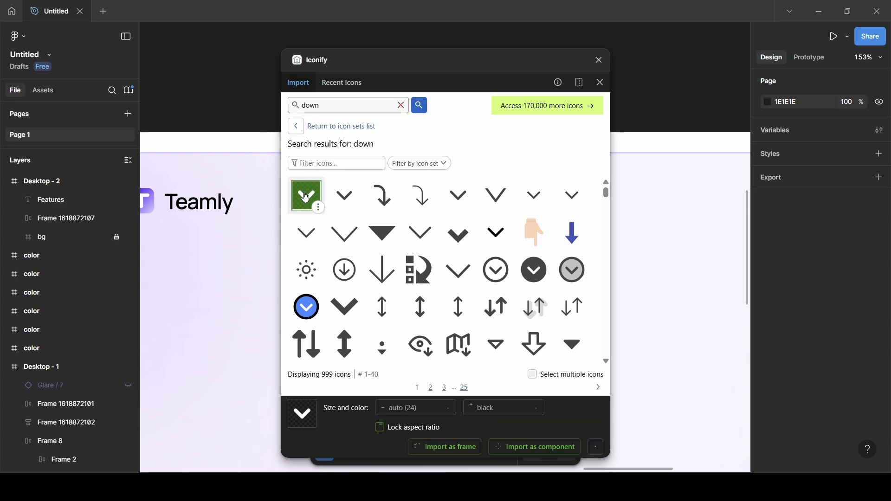
pyautogui.click(452, 448)
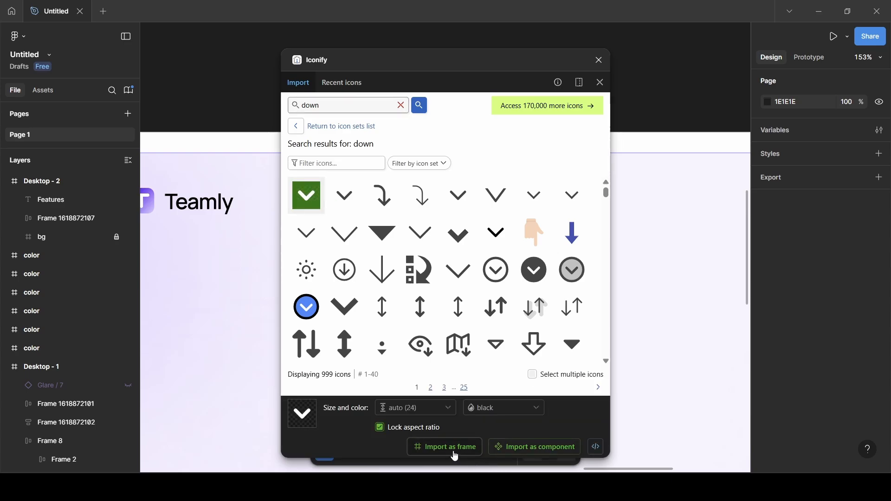
pyautogui.click(598, 60)
pyautogui.moveTo(448, 254); pyautogui.dragTo(459, 210)
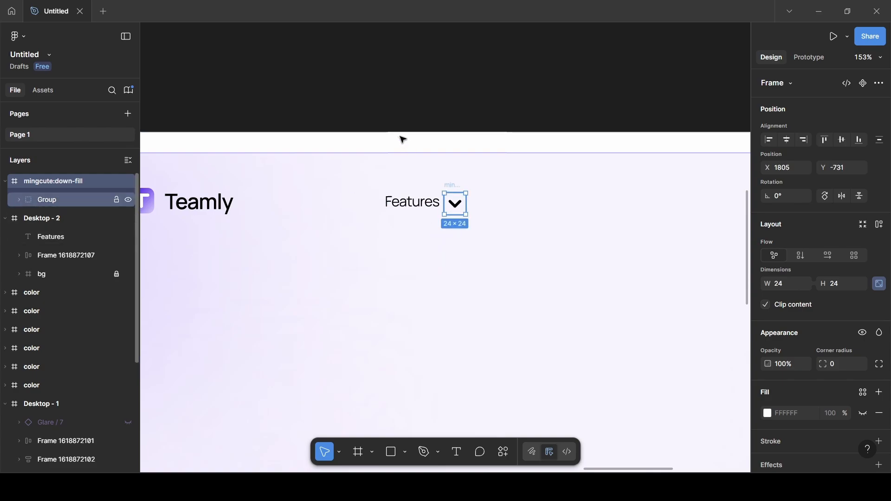
# - Move the chevron layer into Desktop - 2 and combine it with the Features text in a horizontal auto layout with a gap of 5
pyautogui.click(5, 181)
pyautogui.moveTo(44, 181); pyautogui.dragTo(52, 208)
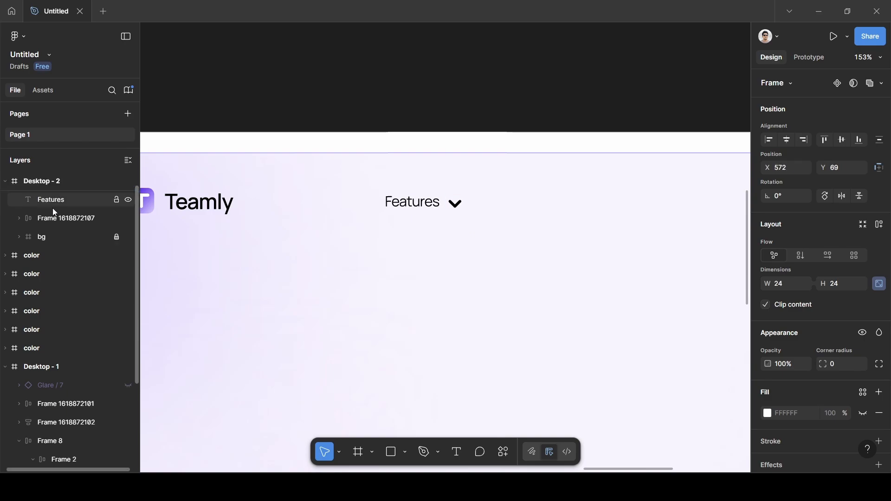
pyautogui.keyDown('shift'); pyautogui.click(416, 207); pyautogui.keyUp('shift')
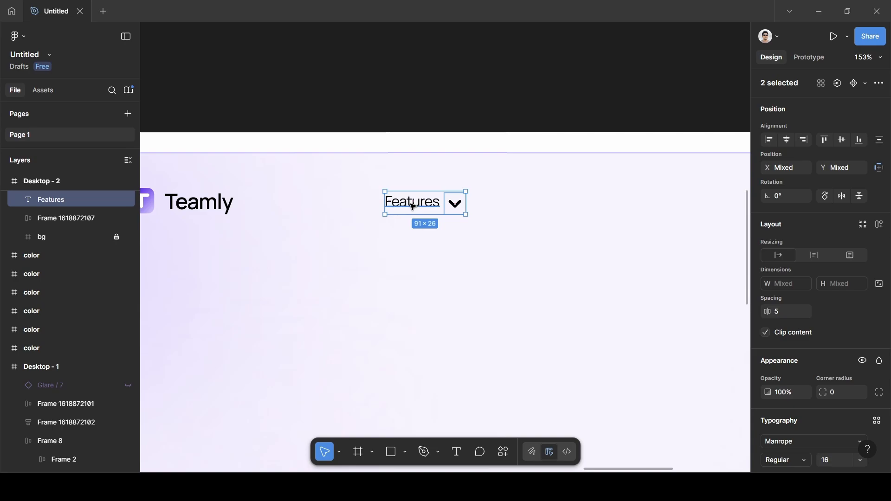
pyautogui.hotkey('shift', 'a')
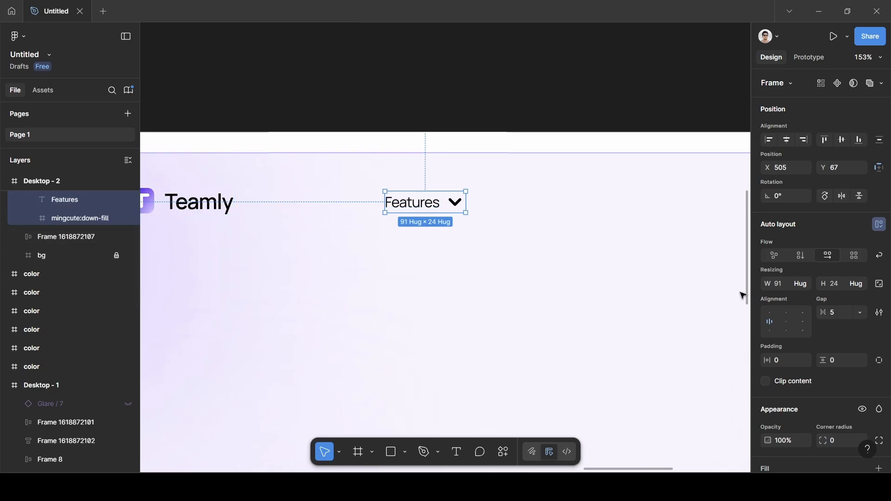
# - Recolor the Features text and its chevron to 505050 by sampling the dark grey color swatch above Desktop - 2
pyautogui.scroll(-5, 730, 371)
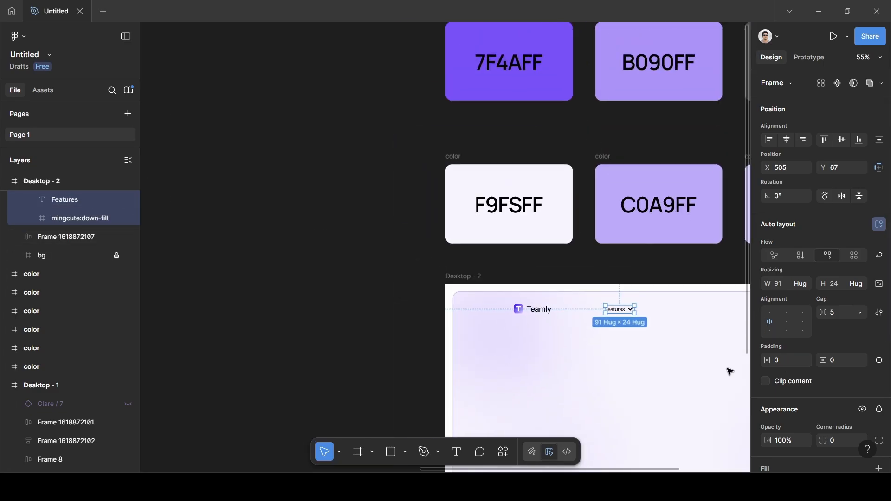
pyautogui.hscroll(5, 730, 371)
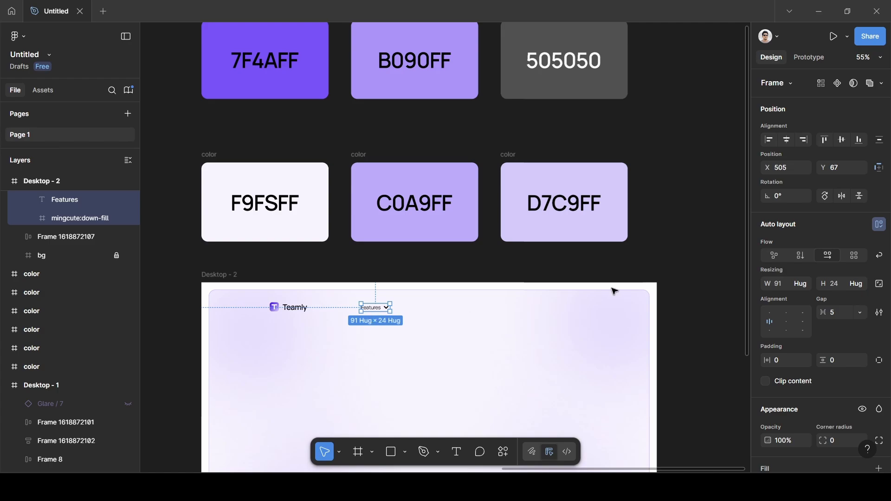
pyautogui.scroll(-2, 791, 376)
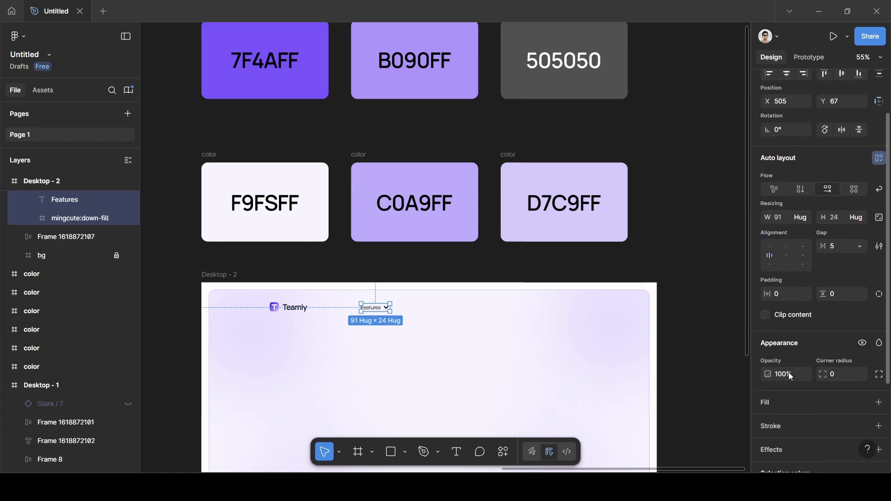
pyautogui.scroll(-3, 791, 376)
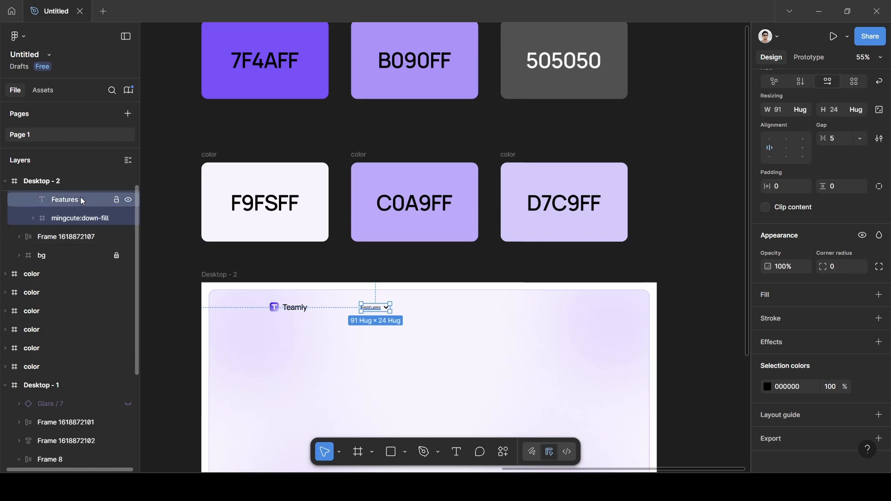
pyautogui.click(759, 392)
pyautogui.click(628, 343)
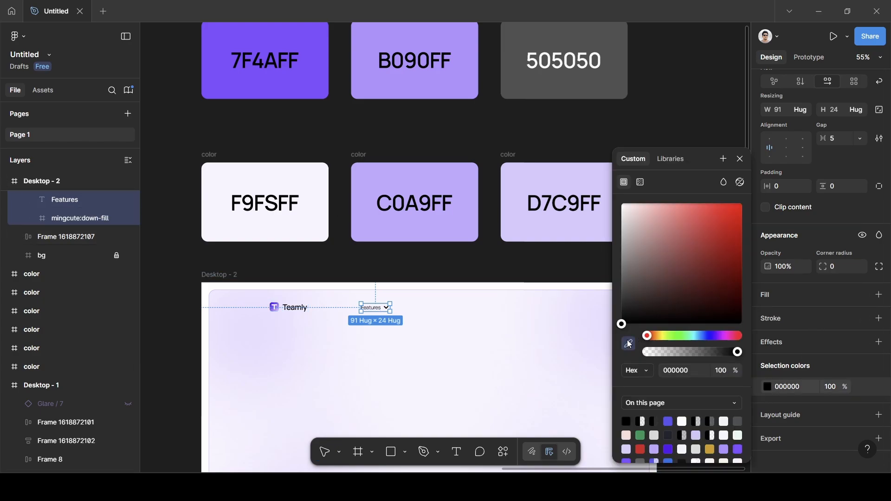
pyautogui.click(611, 72)
pyautogui.click(740, 158)
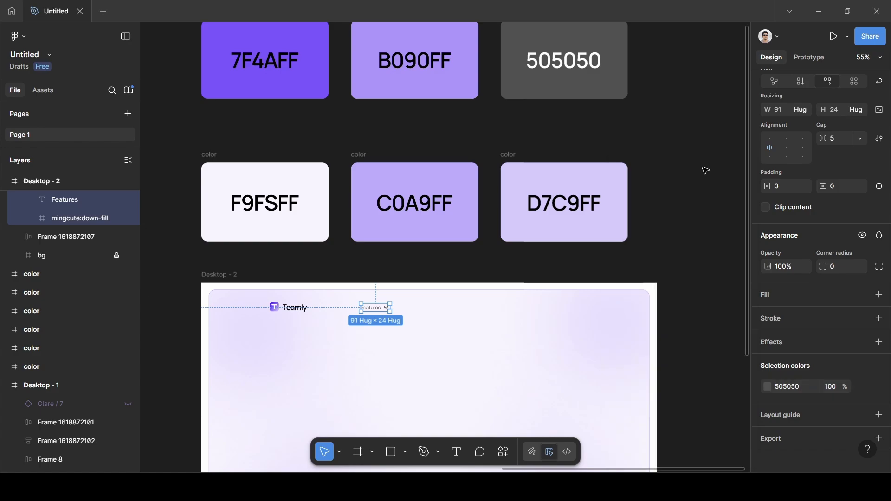
pyautogui.scroll(5, 371, 335)
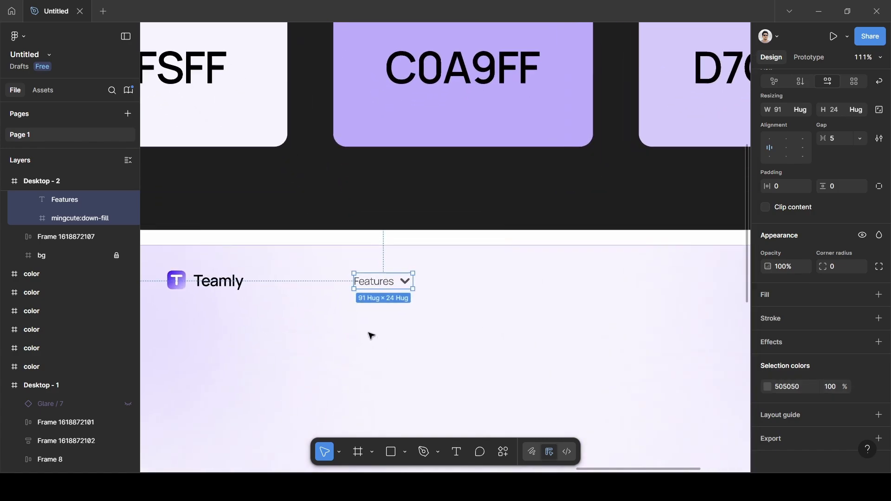
pyautogui.scroll(3, 370, 335)
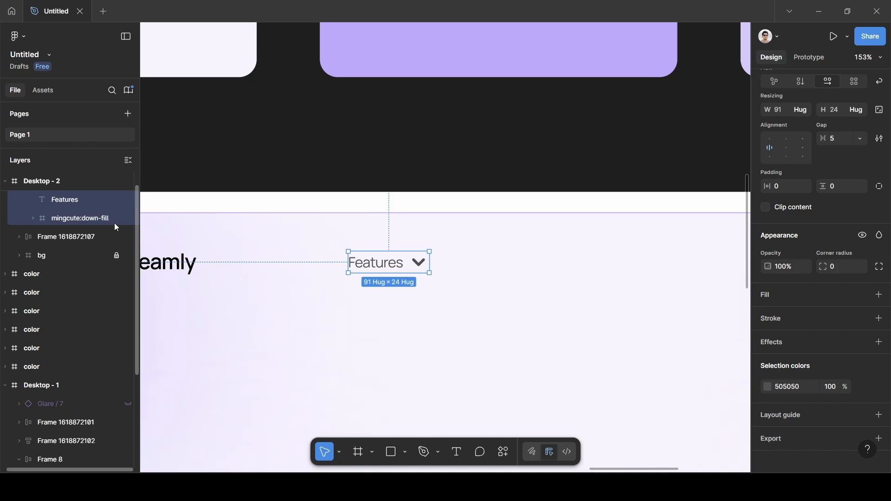
pyautogui.scroll(1, 76, 215)
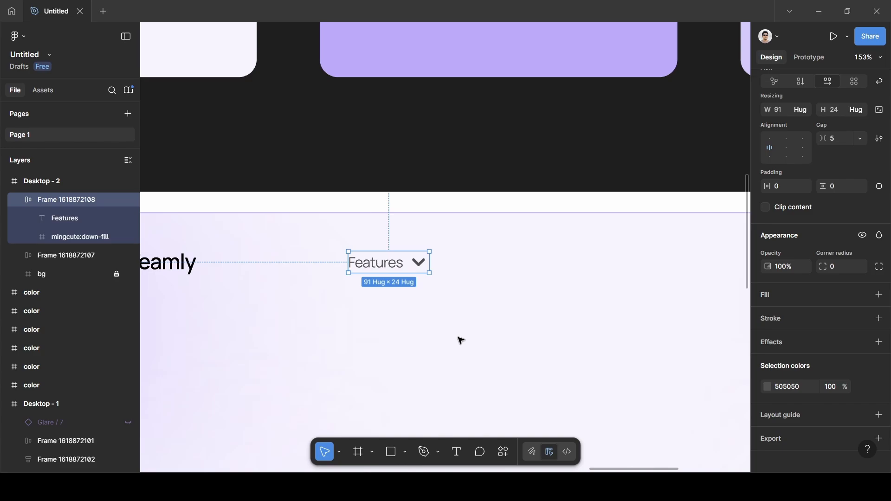
pyautogui.click(473, 285)
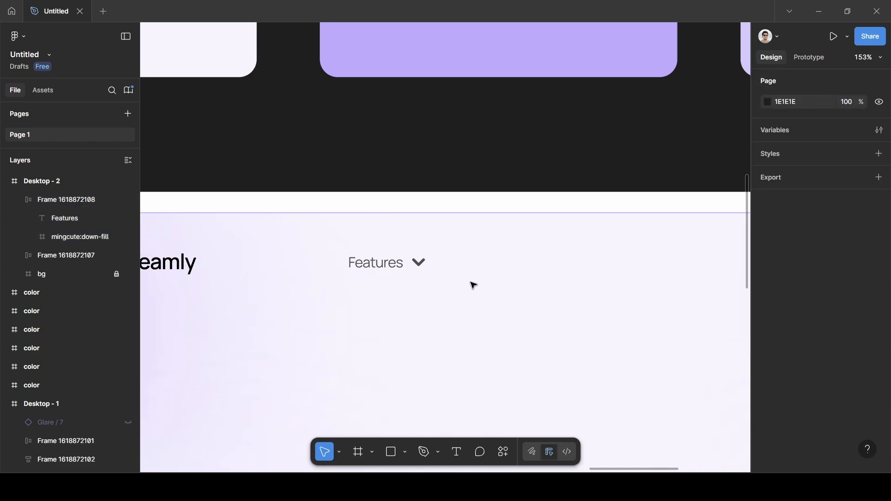
pyautogui.press('t')
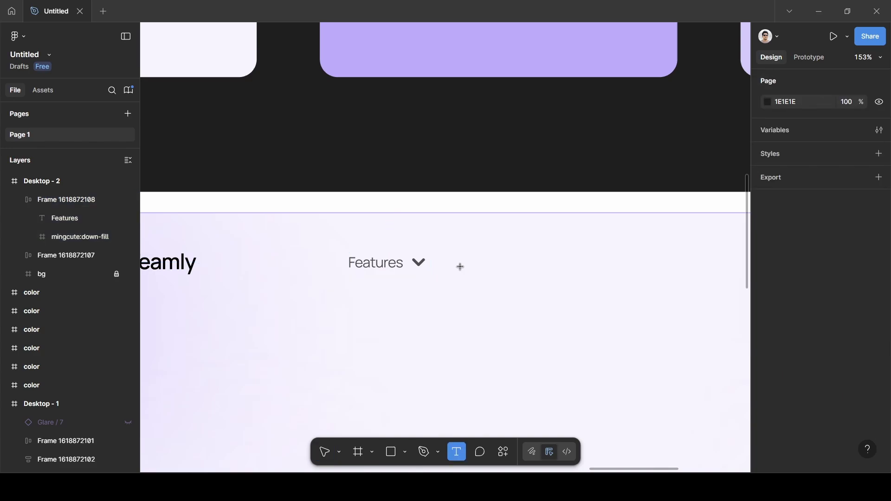
pyautogui.click(459, 265)
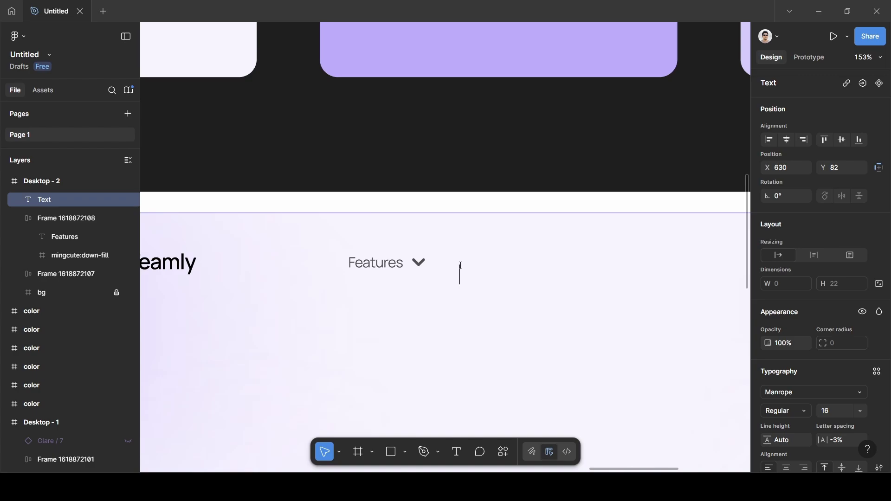
pyautogui.click(456, 291)
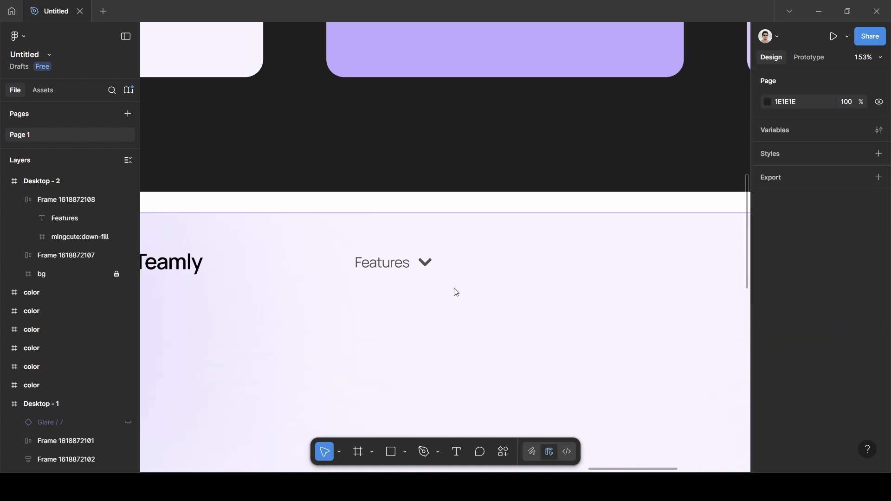
# - Add a text reading "Pricing" just after the Features dropdown in the Desktop - 2 header
pyautogui.hscroll(-10, 457, 292)
pyautogui.scroll(-5, 457, 291)
pyautogui.hscroll(-10, 456, 291)
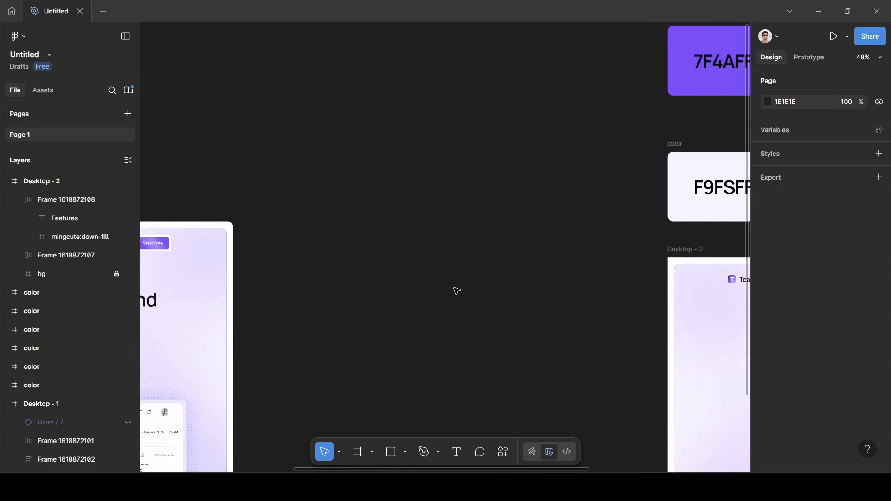
pyautogui.scroll(5, 456, 291)
pyautogui.hscroll(10, 457, 291)
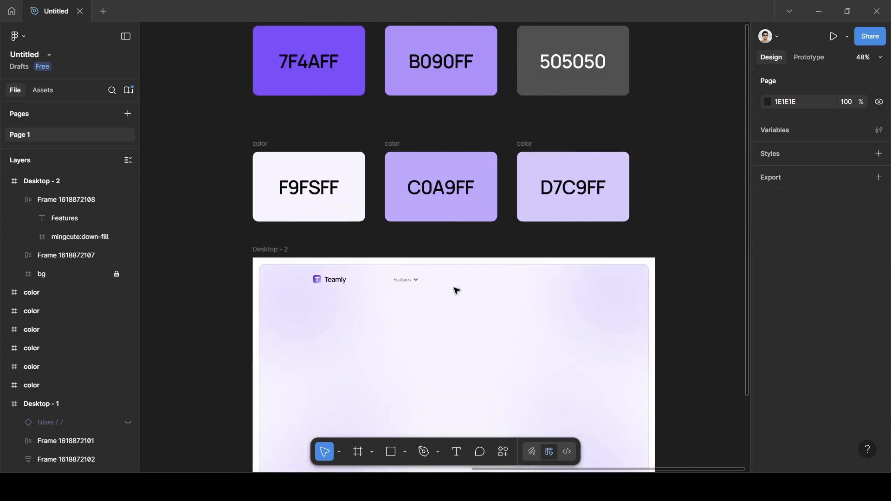
pyautogui.scroll(5, 456, 290)
pyautogui.scroll(-2, 456, 291)
pyautogui.hscroll(-3, 457, 291)
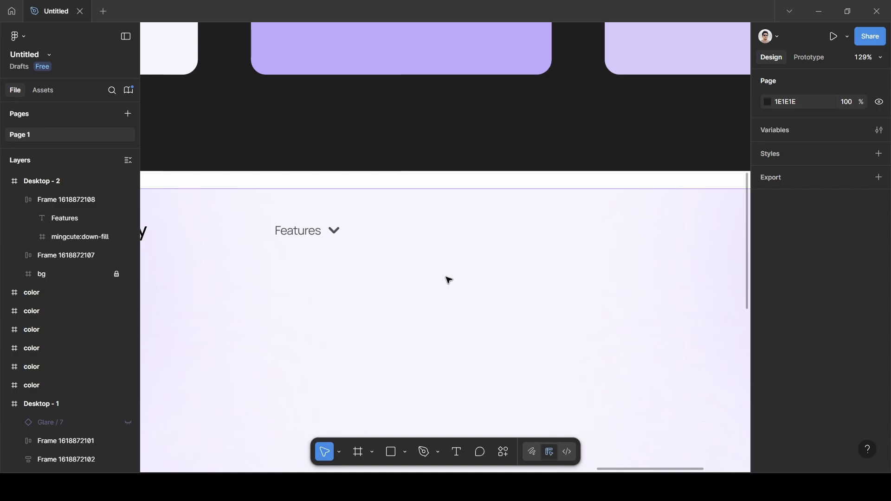
pyautogui.press('t')
pyautogui.click(366, 231)
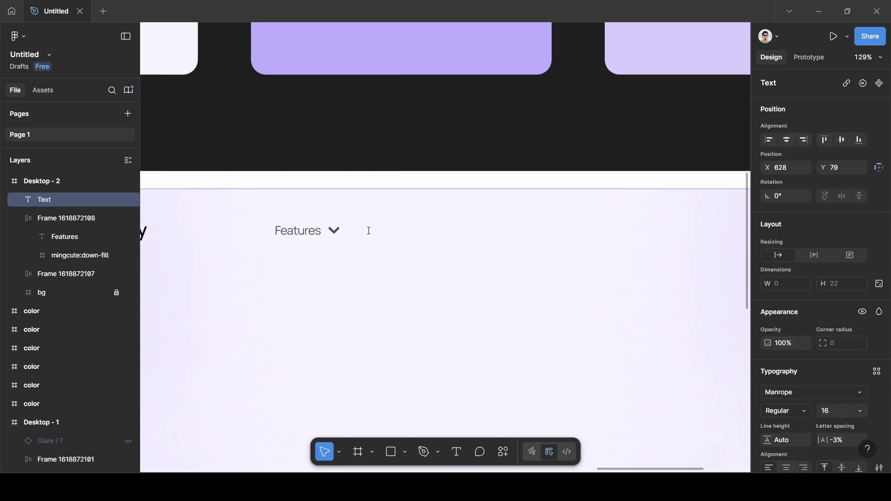
pyautogui.write('Pricing')
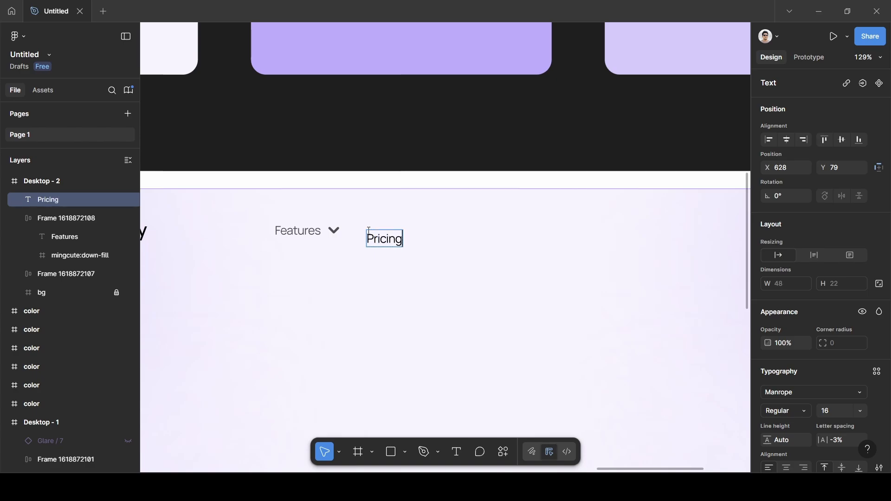
pyautogui.press('Escape')
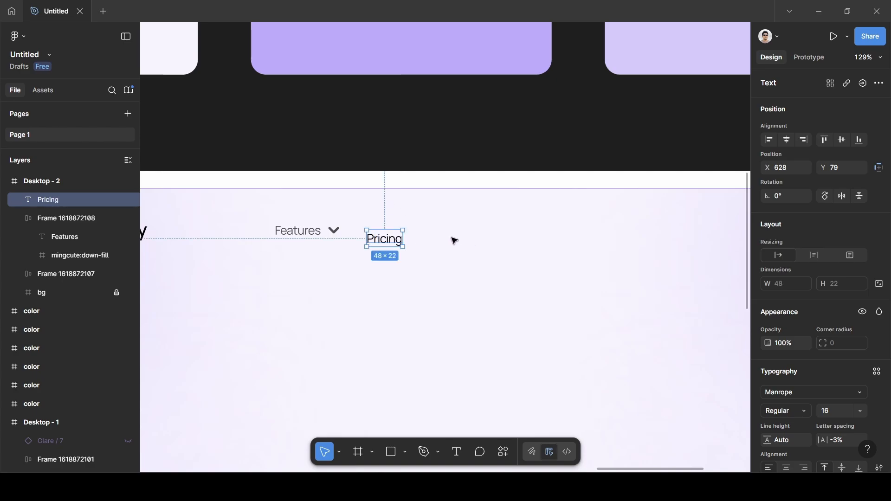
# - Duplicate the Pricing text three times in a row across the Desktop - 2 header
pyautogui.keyDown('alt'); pyautogui.moveTo(385, 236); pyautogui.dragTo(445, 235); pyautogui.keyUp('alt')
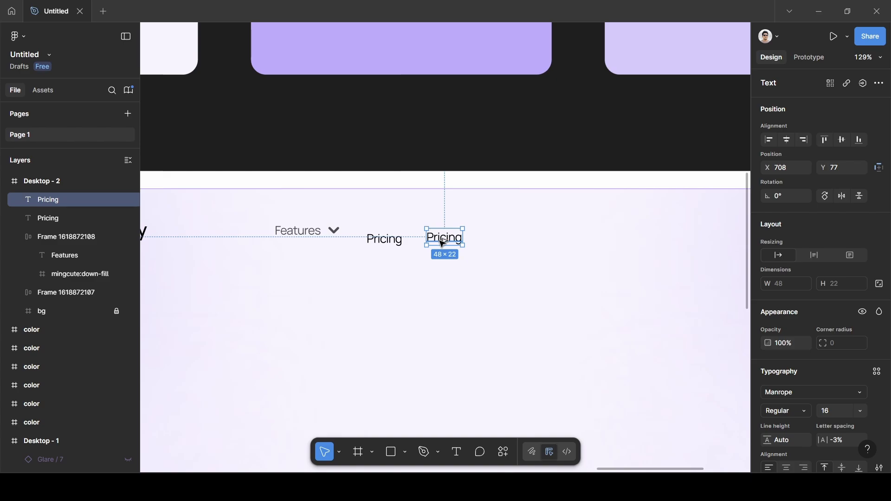
pyautogui.keyDown('alt'); pyautogui.moveTo(442, 242); pyautogui.dragTo(566, 241); pyautogui.keyUp('alt')
pyautogui.click(387, 246)
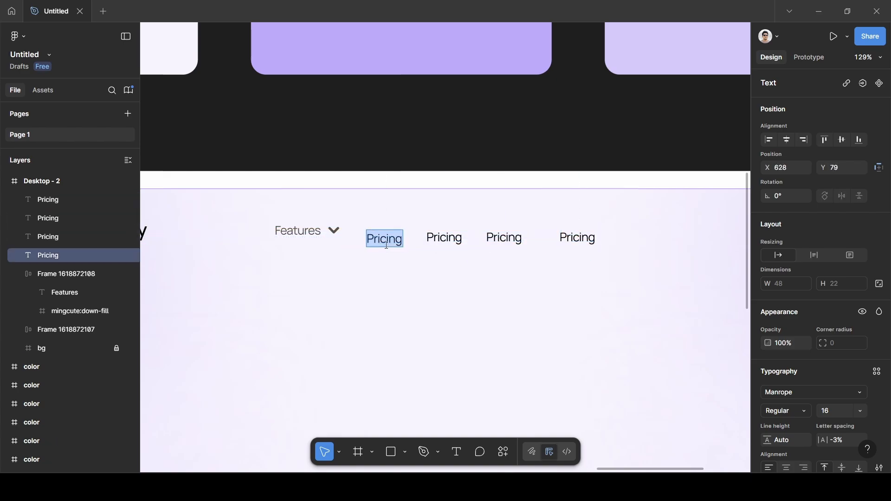
pyautogui.press('BackSpace')
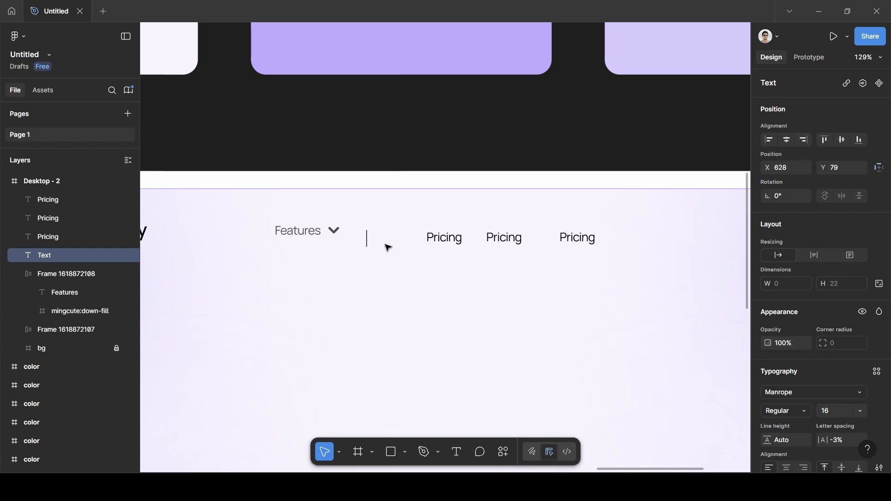
pyautogui.hotkey('ctrl', 'z')
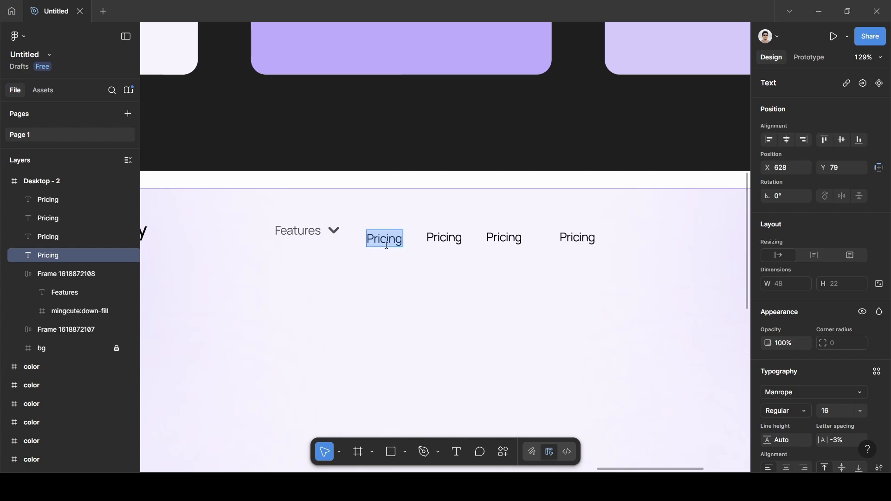
# - Change the first Pricing copy to read "Blogs" and the second copy to read "FAQs"
pyautogui.click(447, 238)
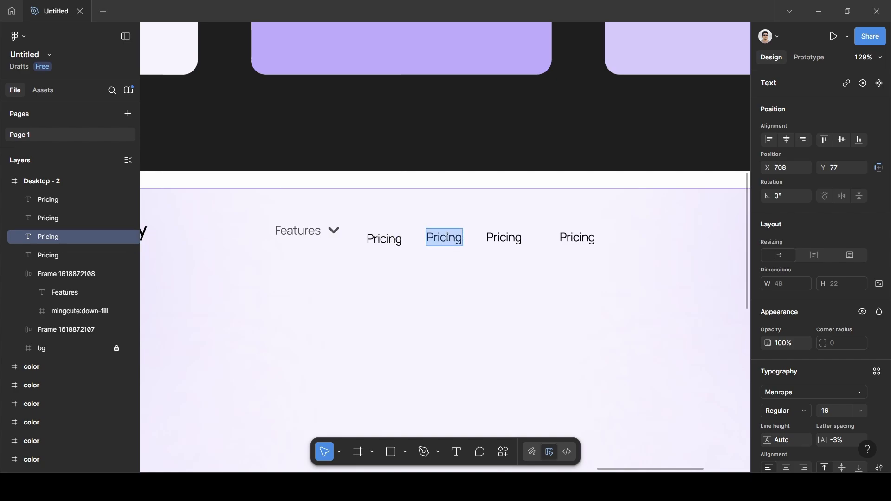
pyautogui.press('BackSpace')
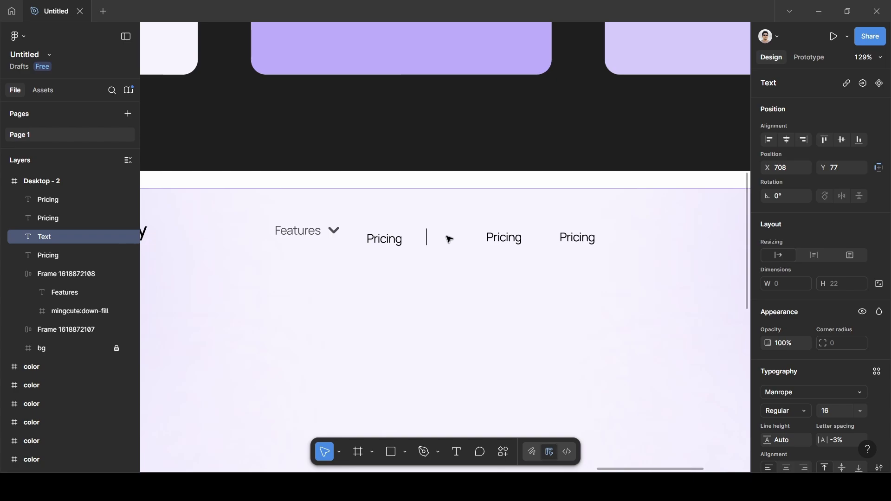
pyautogui.write('Blogs')
pyautogui.press('Escape')
pyautogui.click(512, 238)
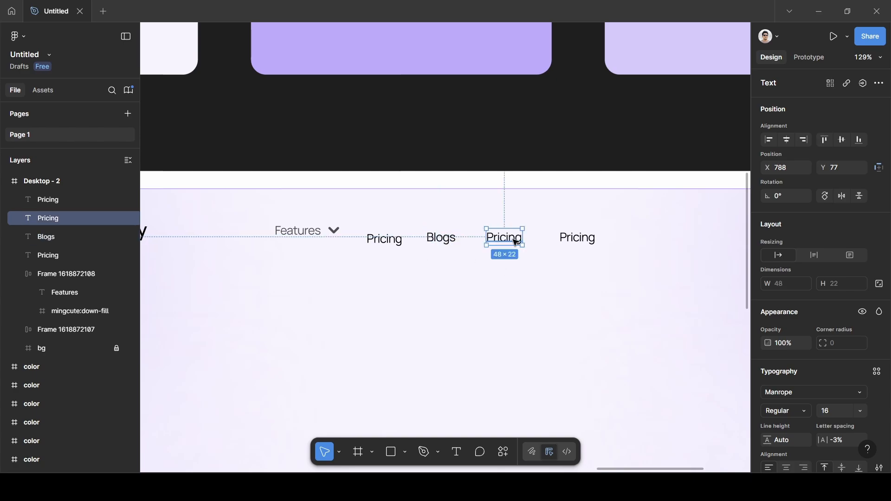
pyautogui.doubleClick(513, 238)
pyautogui.press('BackSpace')
pyautogui.write('F')
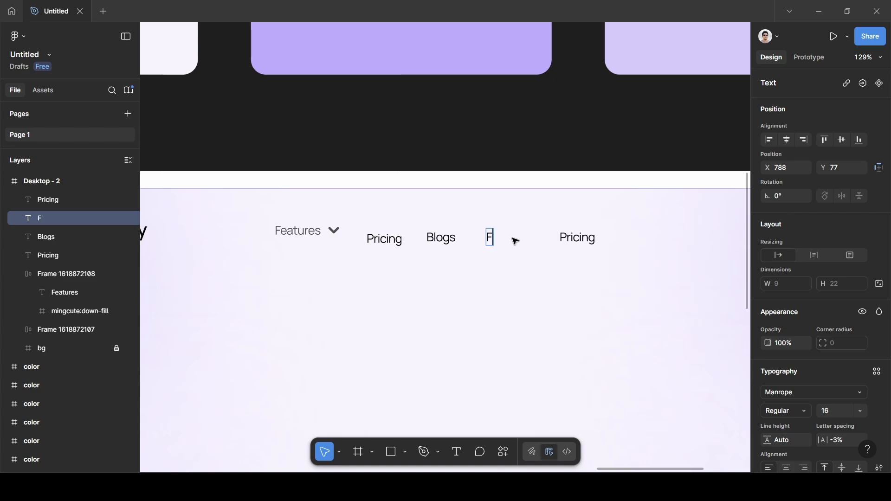
pyautogui.write('AQs')
pyautogui.press('Escape')
# - Change the last Pricing copy in the header to read "More"
pyautogui.click(592, 238)
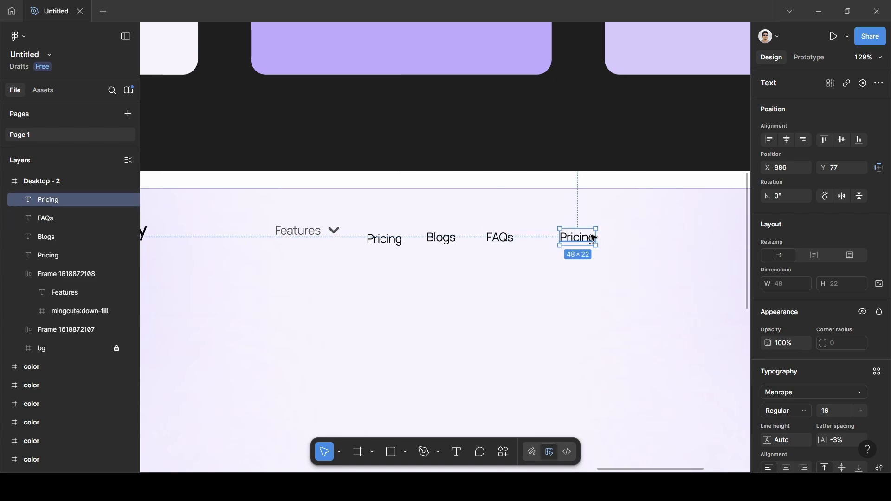
pyautogui.doubleClick(592, 236)
pyautogui.write('More')
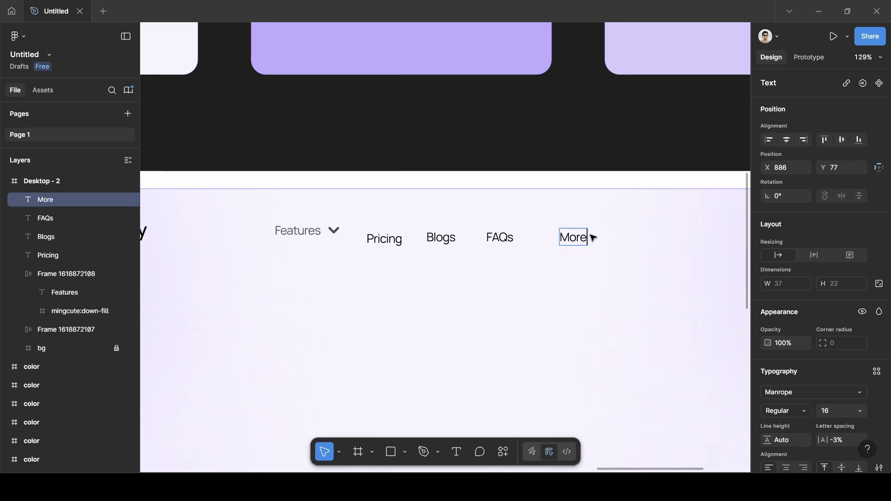
pyautogui.press('Escape')
pyautogui.click(584, 273)
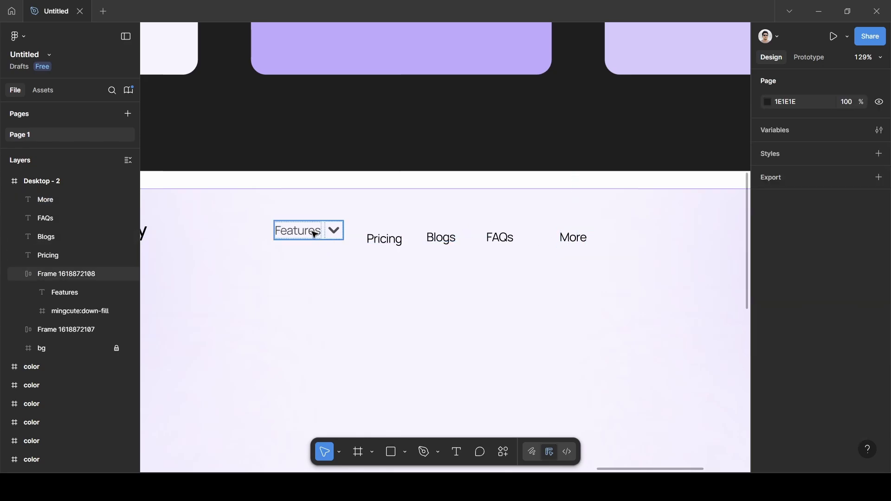
# - Delete the plain More text and place a copy of the Features dropdown after FAQs instead
pyautogui.click(335, 232)
pyautogui.click(579, 238)
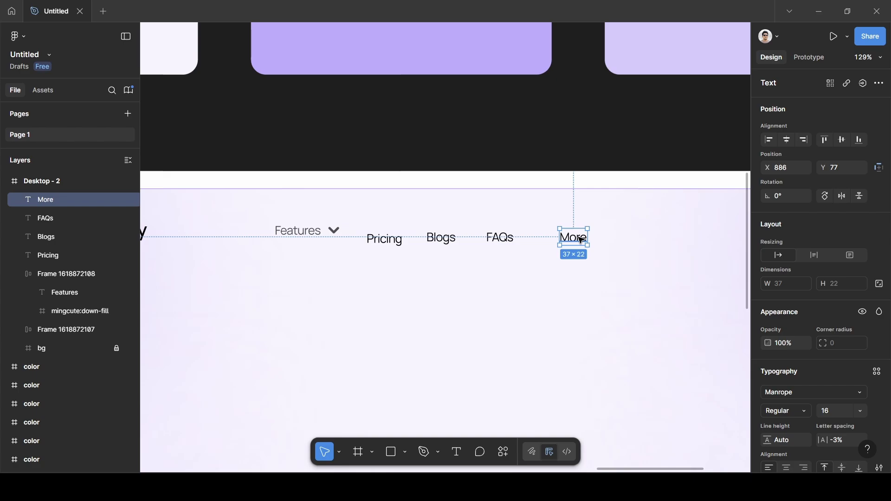
pyautogui.press('Delete')
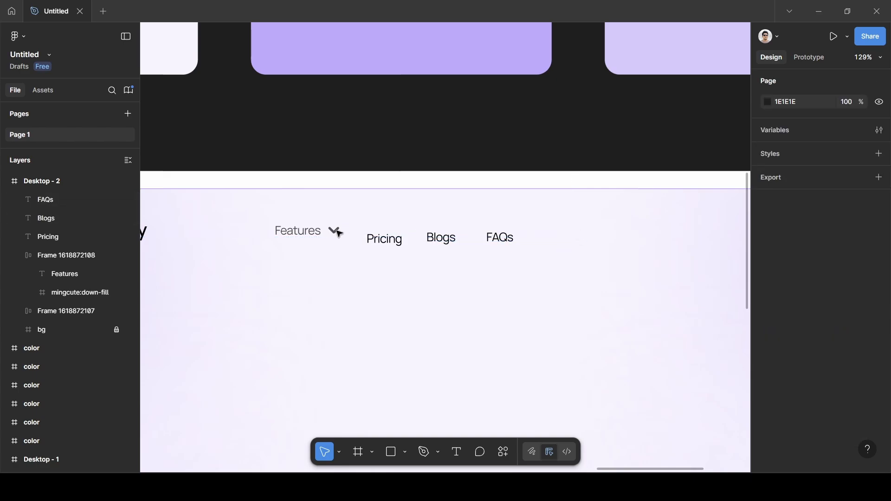
pyautogui.click(302, 236)
pyautogui.moveTo(302, 237); pyautogui.dragTo(563, 238)
# - Change the label of the copied dropdown after FAQs to "More"
pyautogui.doubleClick(563, 237)
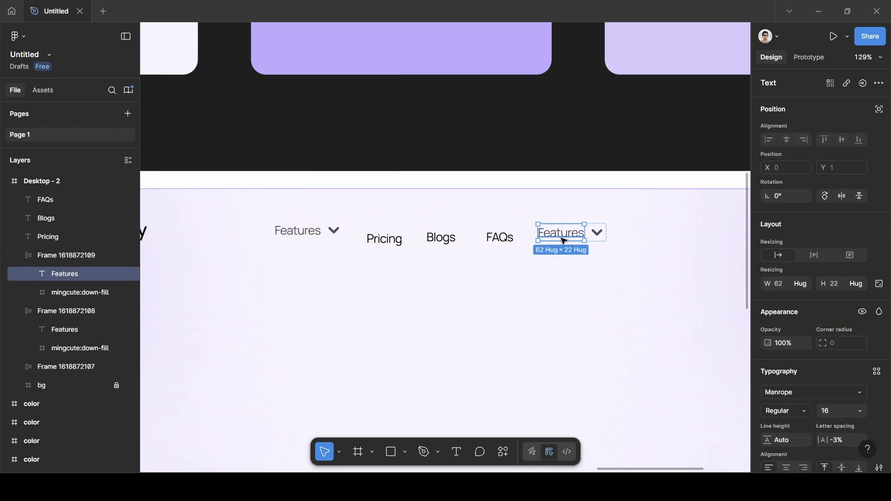
pyautogui.doubleClick(562, 238)
pyautogui.press('BackSpace')
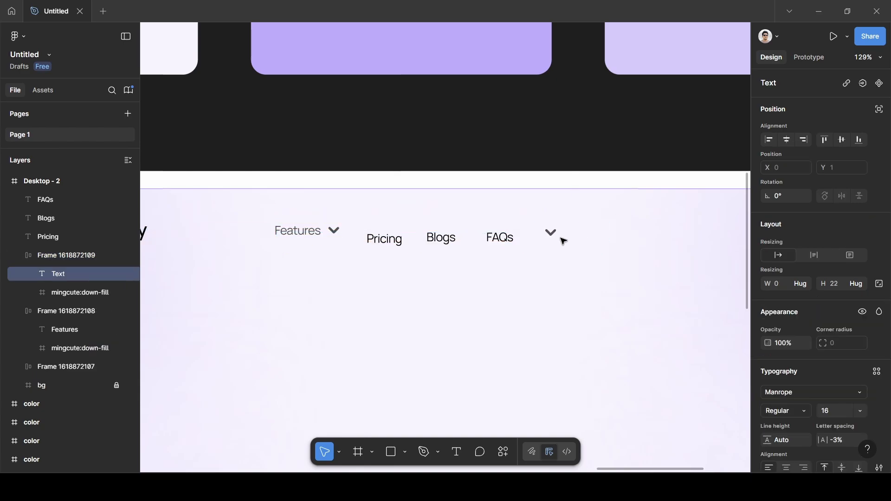
pyautogui.write('More')
pyautogui.press('Escape')
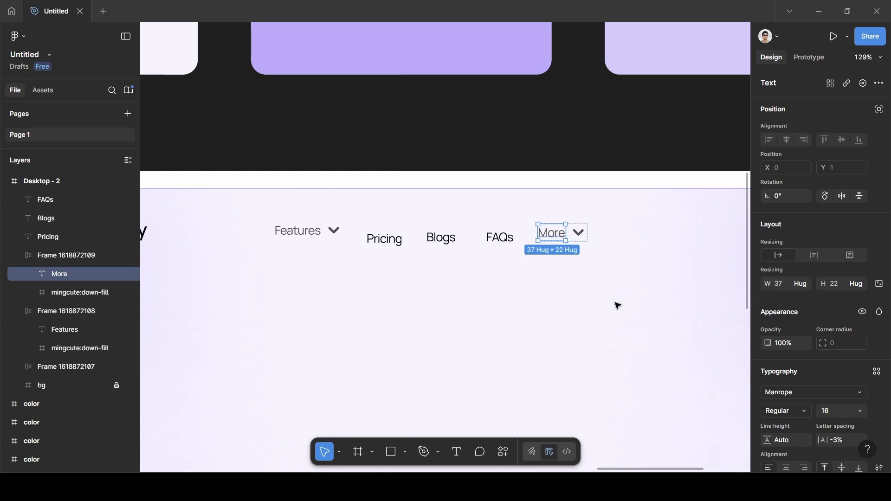
# - Set the auto layout gap between text and chevron to 4 in both the Features and More dropdowns
pyautogui.click(330, 259)
pyautogui.click(331, 230)
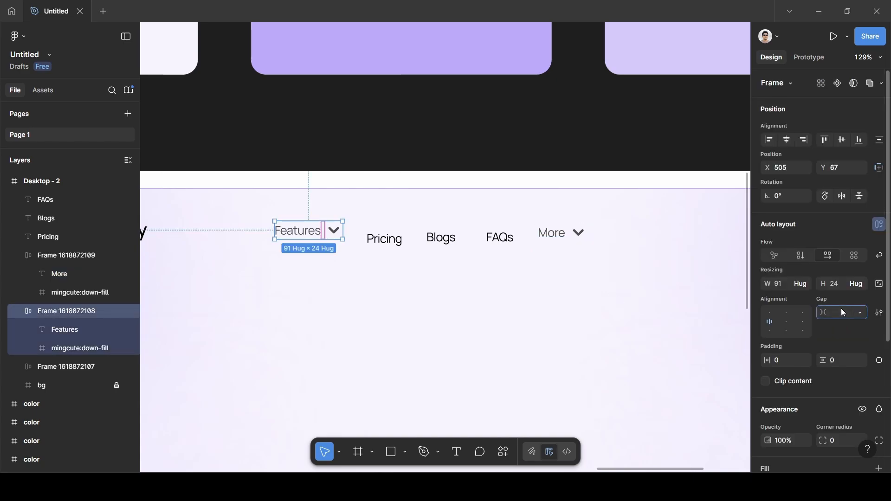
pyautogui.click(838, 330)
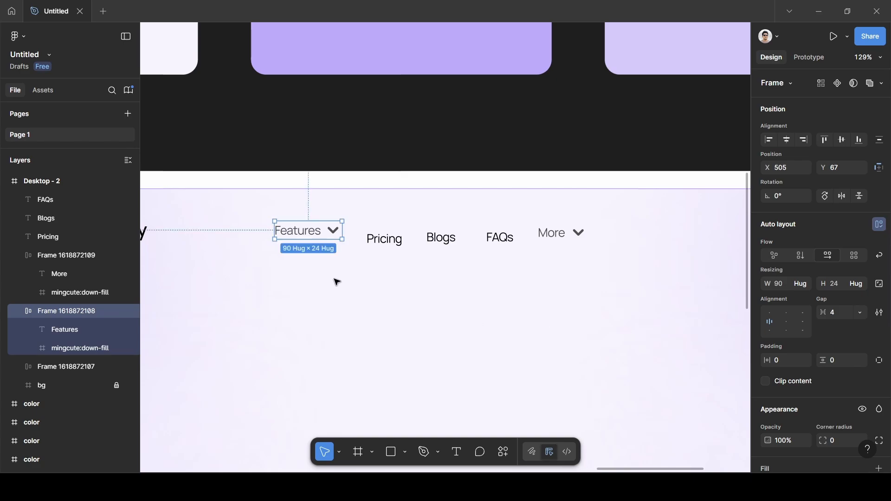
pyautogui.click(520, 266)
pyautogui.click(558, 235)
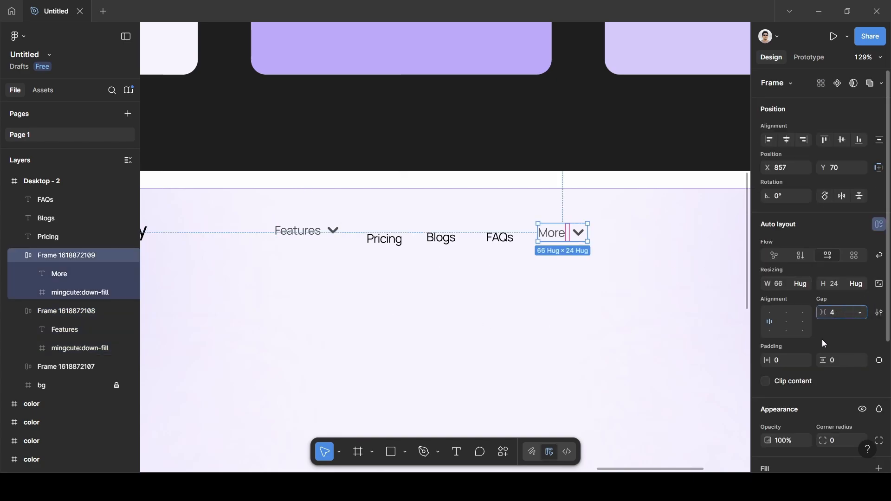
pyautogui.click(400, 264)
# - Set the fill of the Pricing, Blogs and FAQs texts to dark grey 505050
pyautogui.click(383, 241)
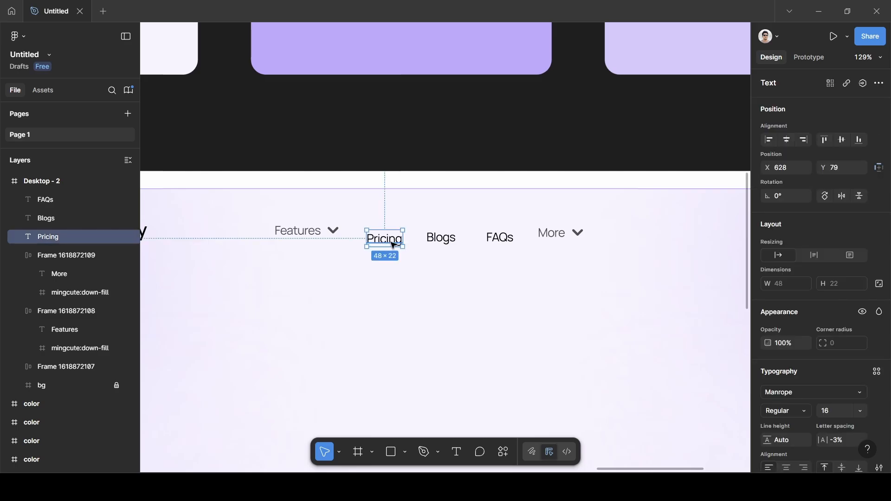
pyautogui.keyDown('shift'); pyautogui.click(459, 245); pyautogui.keyUp('shift')
pyautogui.keyDown('shift'); pyautogui.click(500, 237); pyautogui.keyUp('shift')
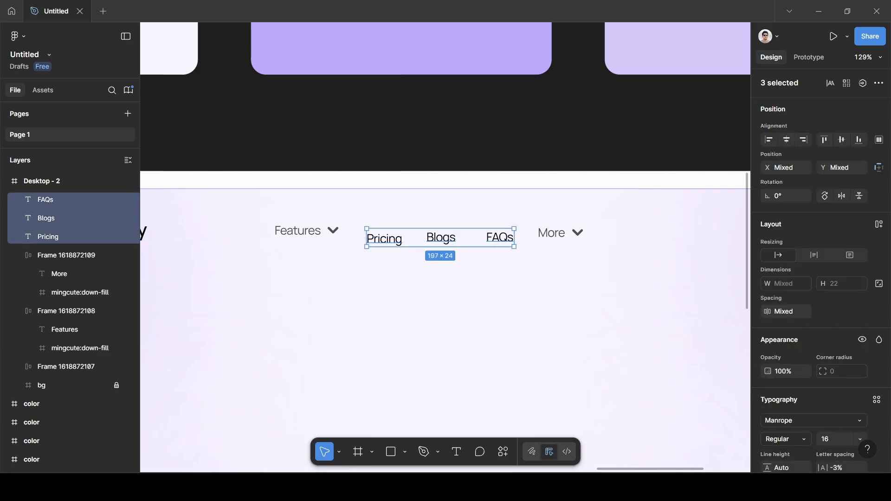
pyautogui.scroll(-5, 806, 383)
pyautogui.click(788, 375)
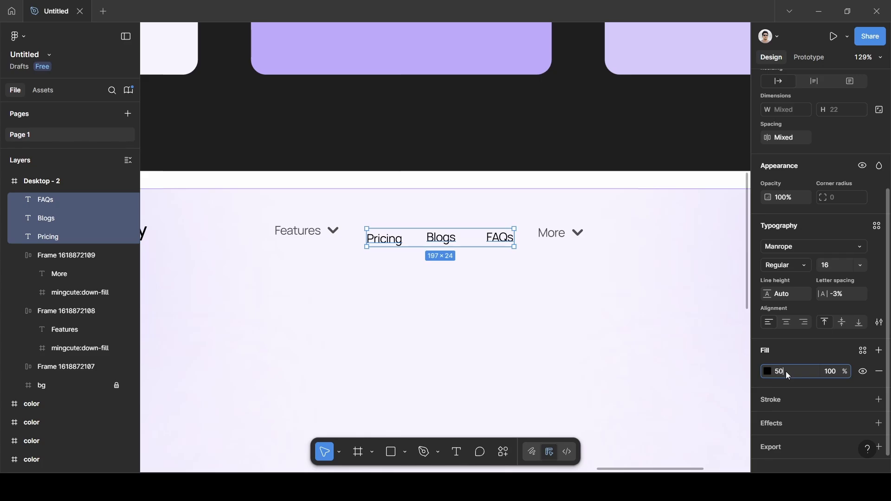
pyautogui.write('50')
pyautogui.press('Return')
pyautogui.click(446, 306)
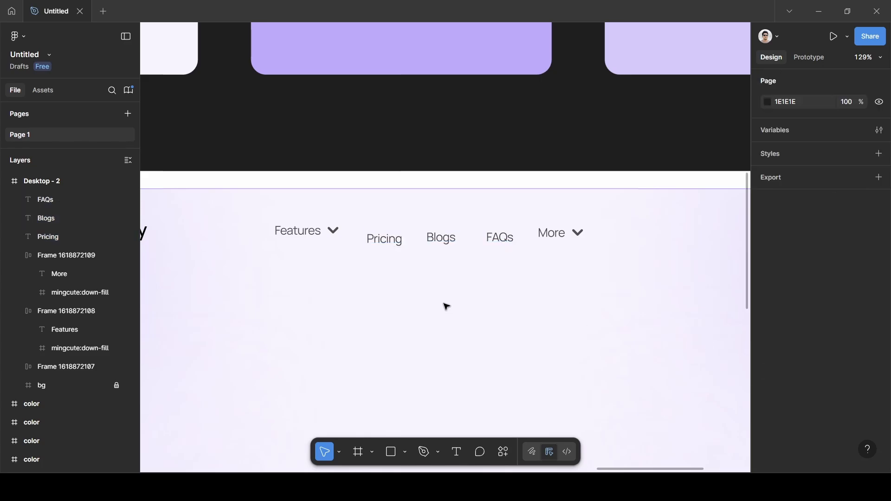
# - Combine Features, Pricing, Blogs, FAQs and More in one horizontal auto layout with a gap of 24
pyautogui.click(313, 231)
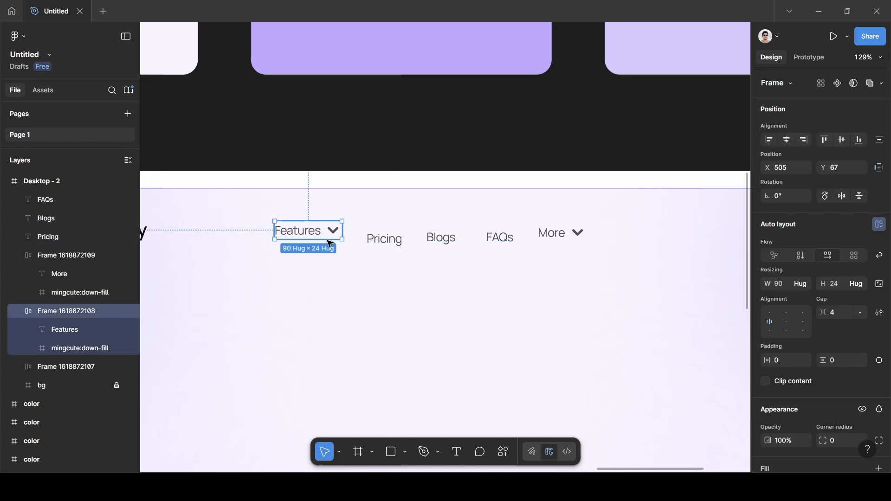
pyautogui.keyDown('shift'); pyautogui.click(397, 247); pyautogui.keyUp('shift')
pyautogui.keyDown('shift'); pyautogui.click(437, 244); pyautogui.keyUp('shift')
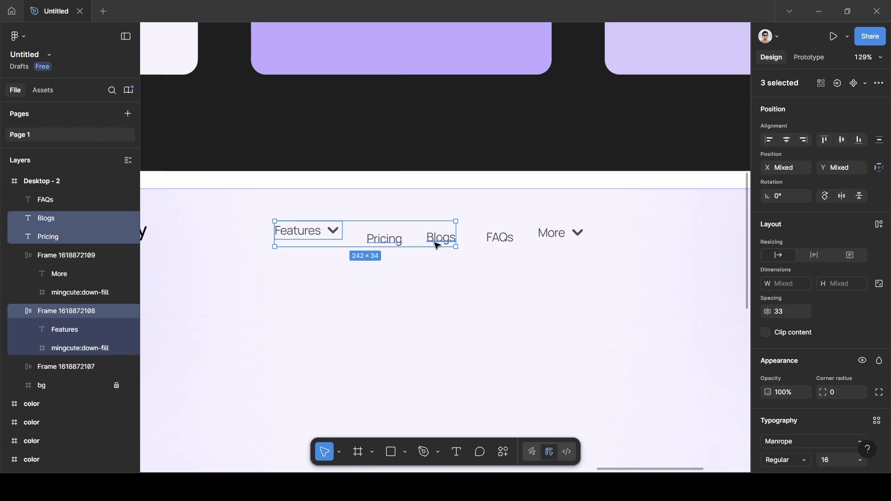
pyautogui.keyDown('shift'); pyautogui.click(494, 239); pyautogui.keyUp('shift')
pyautogui.keyDown('shift'); pyautogui.click(553, 232); pyautogui.keyUp('shift')
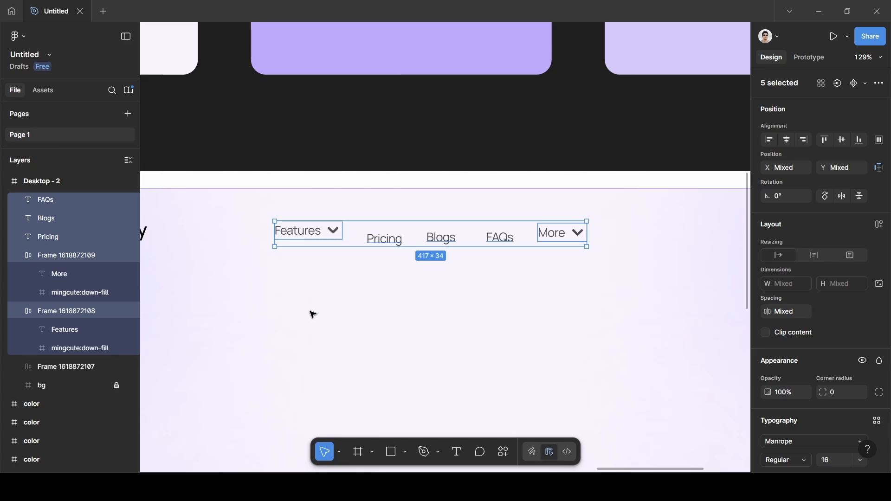
pyautogui.hotkey('shift', 'a')
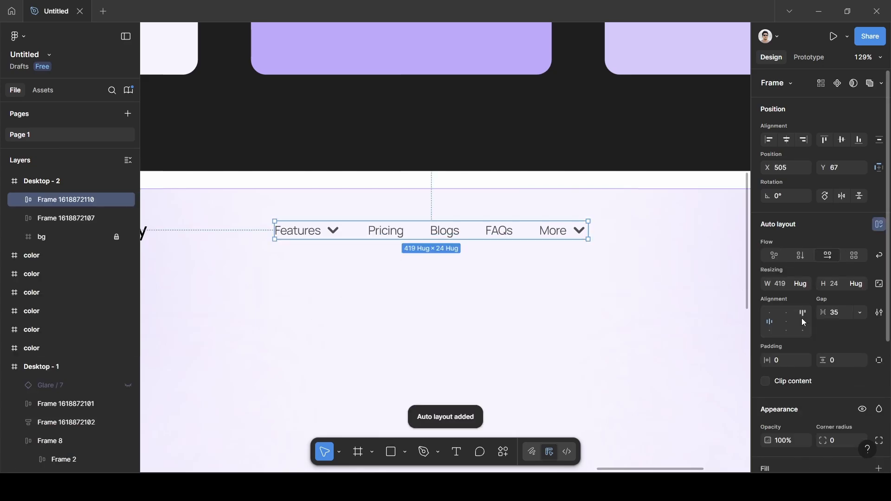
pyautogui.click(840, 316)
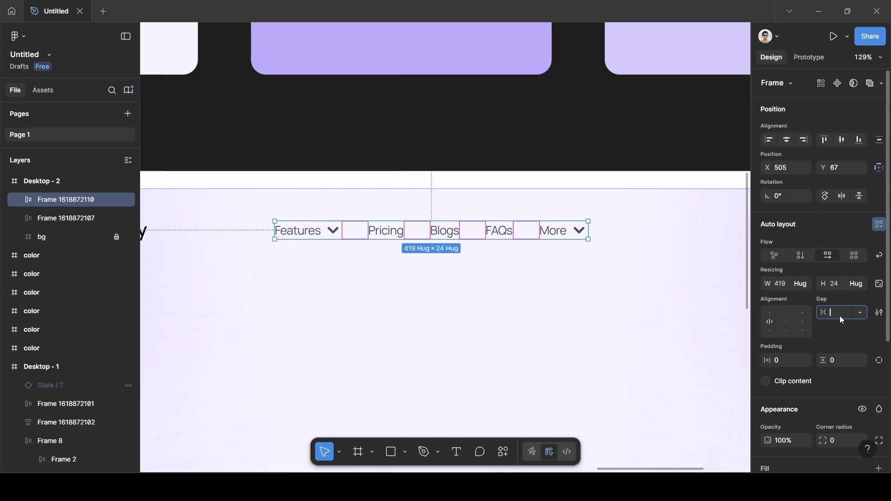
pyautogui.press('Return')
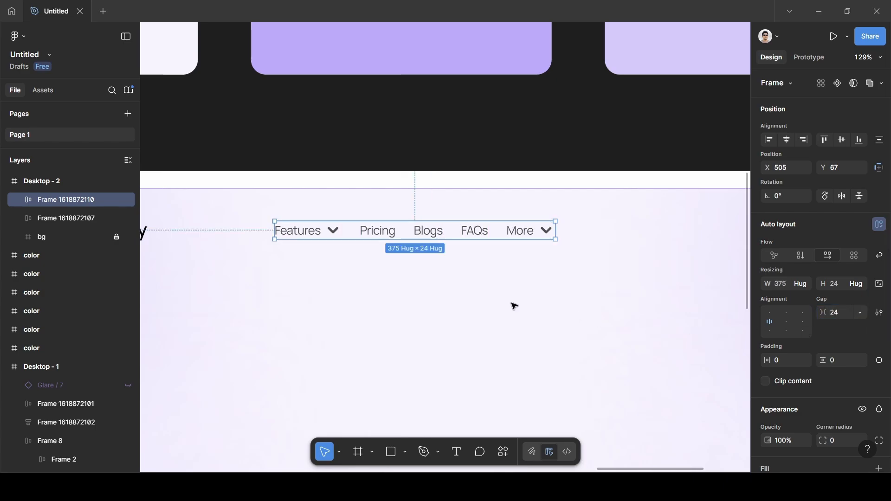
# - Move the navigation links group further along the header, to X 588 and Y 65
pyautogui.moveTo(438, 237); pyautogui.dragTo(490, 237)
pyautogui.scroll(-3, 489, 238)
pyautogui.hscroll(5, 485, 237)
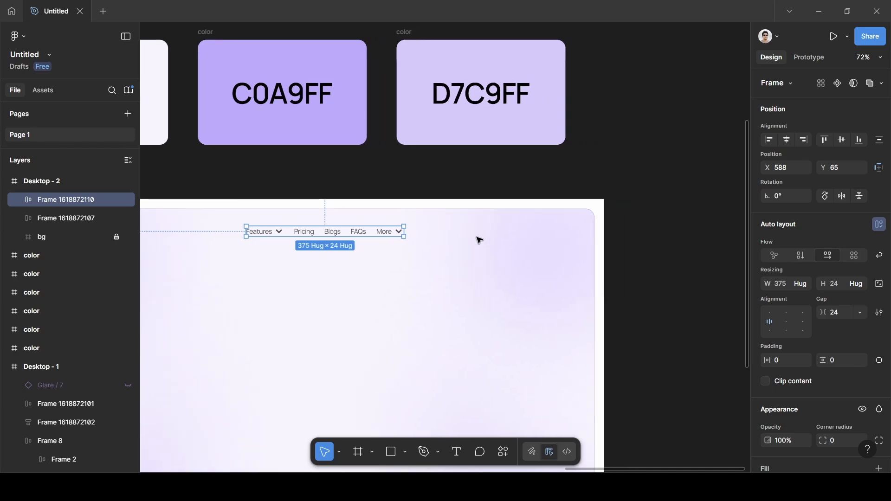
pyautogui.click(457, 245)
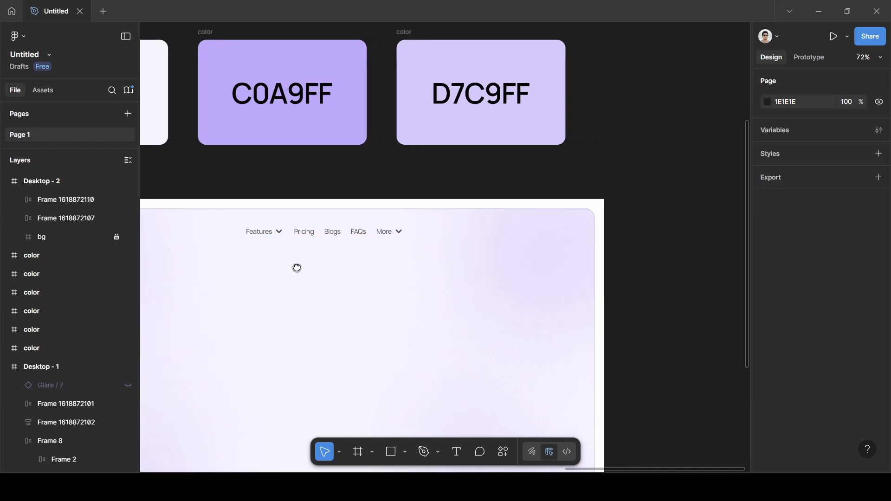
# - Check the header buttons in the reference design and add the text "Log in" beyond the navigation links in Desktop - 2
pyautogui.moveTo(283, 269); pyautogui.dragTo(845, 249)
pyautogui.moveTo(356, 257); pyautogui.dragTo(731, 215)
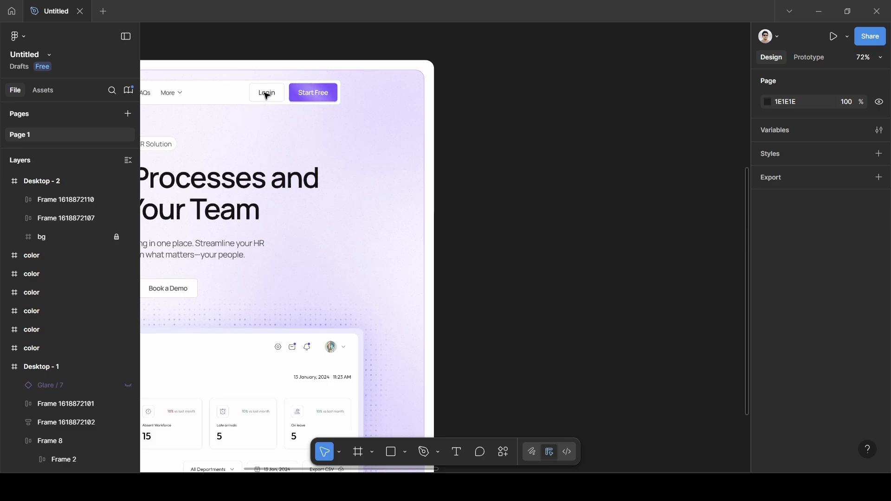
pyautogui.hscroll(10, 441, 214)
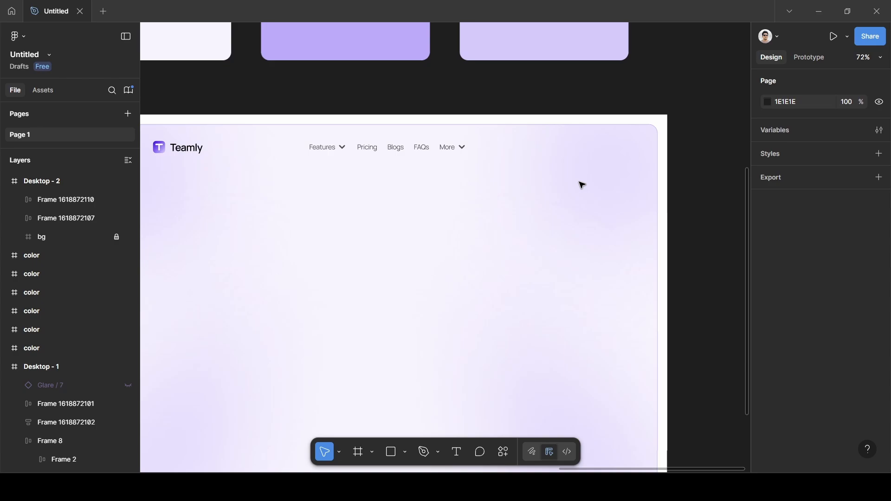
pyautogui.press('t')
pyautogui.click(549, 147)
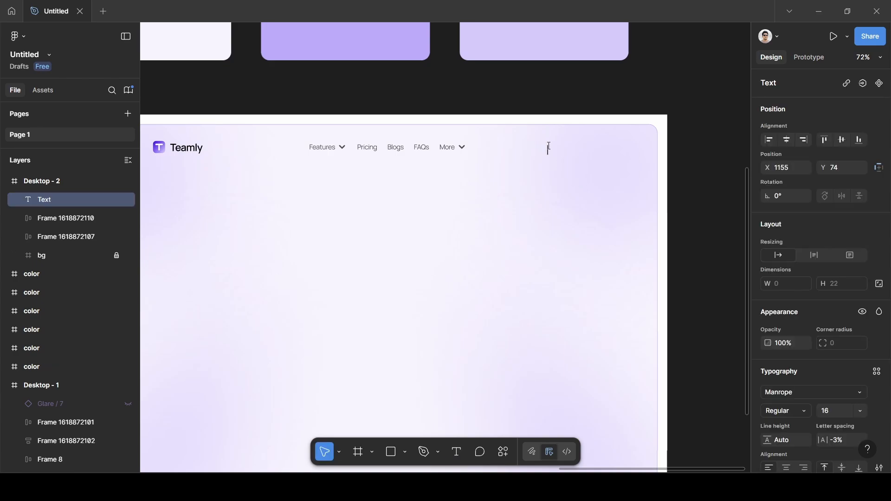
pyautogui.write('Log in')
pyautogui.press('Escape')
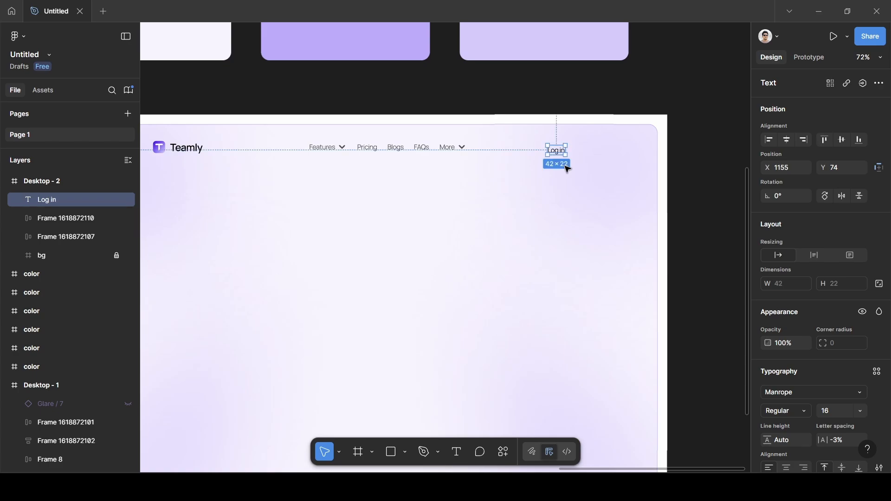
# - Wrap the Log in text in an auto layout with 24 horizontal and 12 vertical padding and a corner radius of 6
pyautogui.hotkey('shift', 'a')
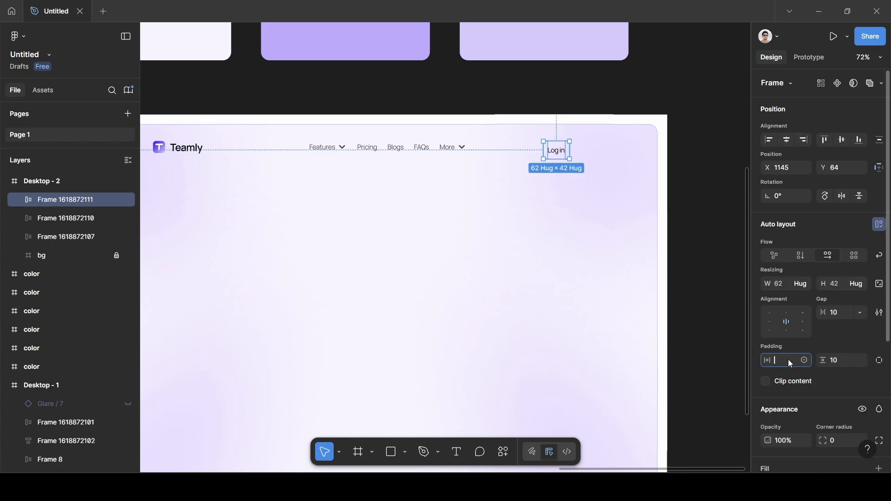
pyautogui.write('4')
pyautogui.click(847, 363)
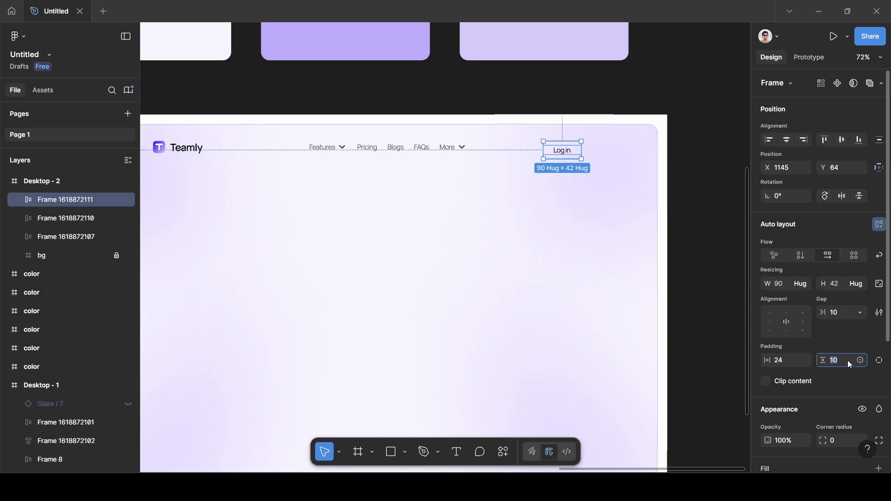
pyautogui.click(824, 342)
pyautogui.scroll(-1, 813, 388)
pyautogui.scroll(-2, 813, 391)
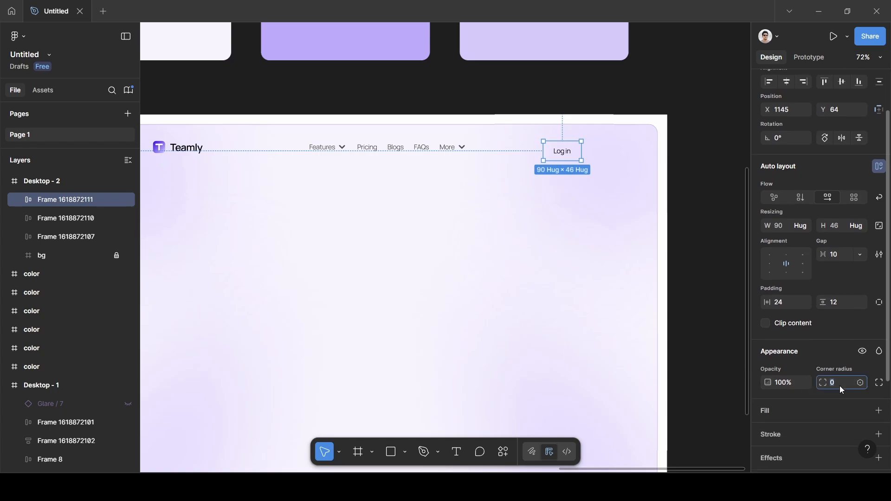
pyautogui.click(833, 354)
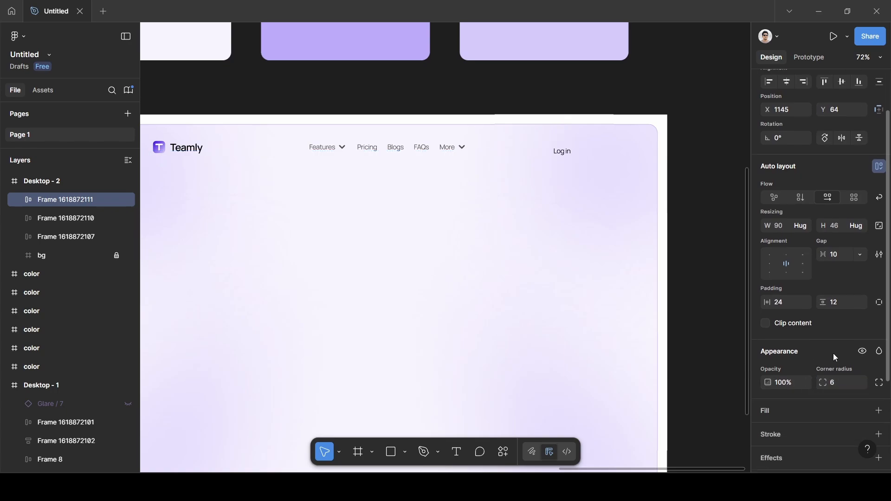
# - Give the Log in button a 1 px inside stroke in light grey C8C8C8 and a white FFFFFF fill
pyautogui.scroll(-1, 808, 443)
pyautogui.scroll(-3, 810, 436)
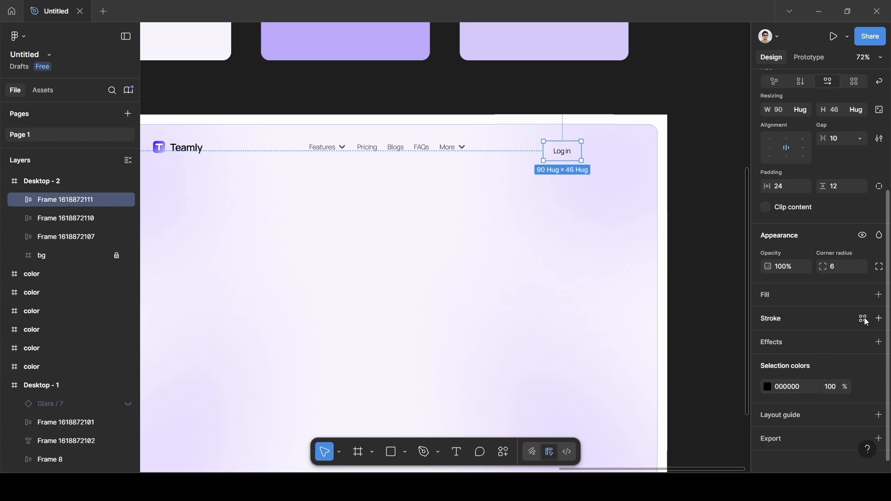
pyautogui.click(878, 319)
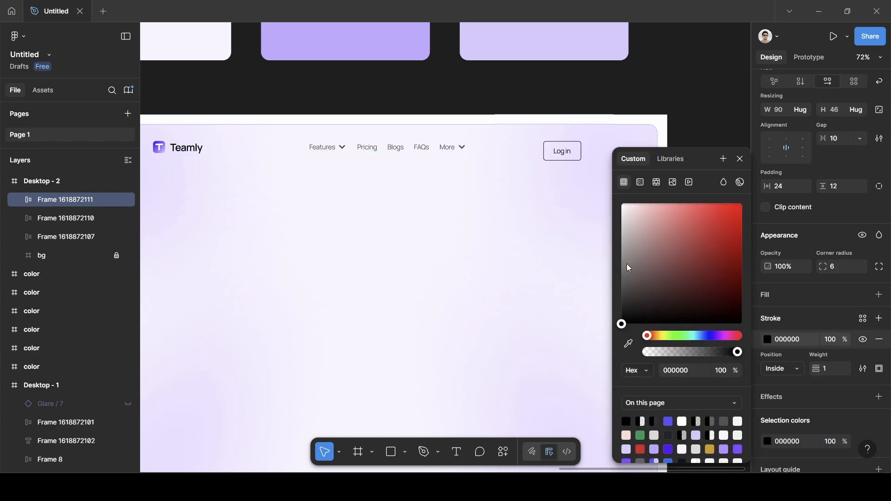
pyautogui.moveTo(628, 268); pyautogui.dragTo(594, 233)
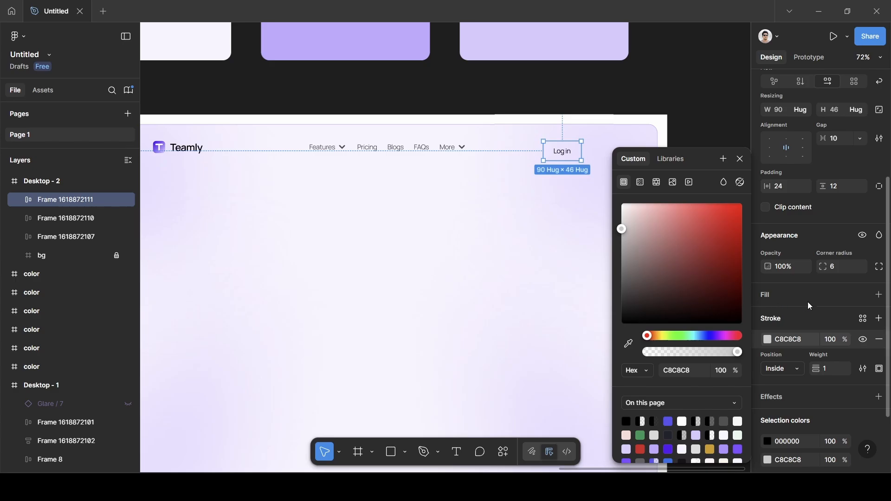
pyautogui.click(880, 295)
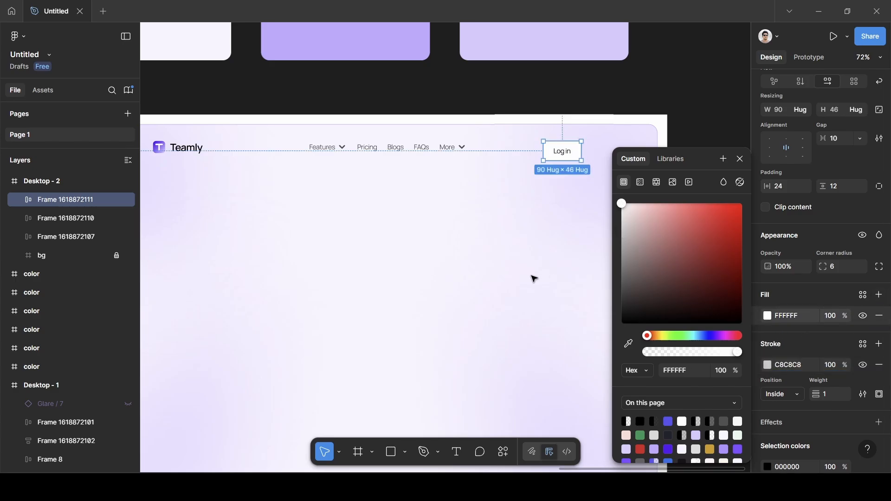
# - Change the button's label to "Login" and move the button to X 1103, Y 55, in line with the navigation links
pyautogui.click(518, 279)
pyautogui.moveTo(569, 149); pyautogui.dragTo(553, 150)
pyautogui.scroll(-6, 784, 382)
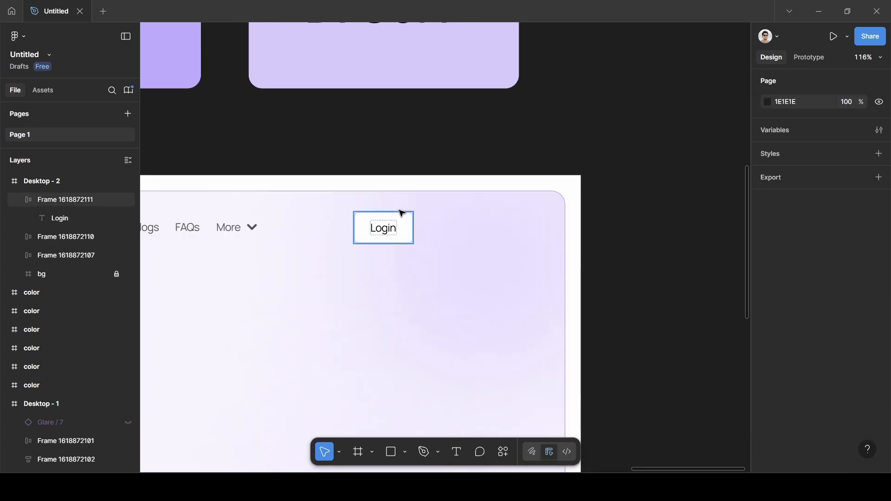
# - Duplicate the Login button and place the copy beside it at X 1221, Y 55
pyautogui.click(392, 214)
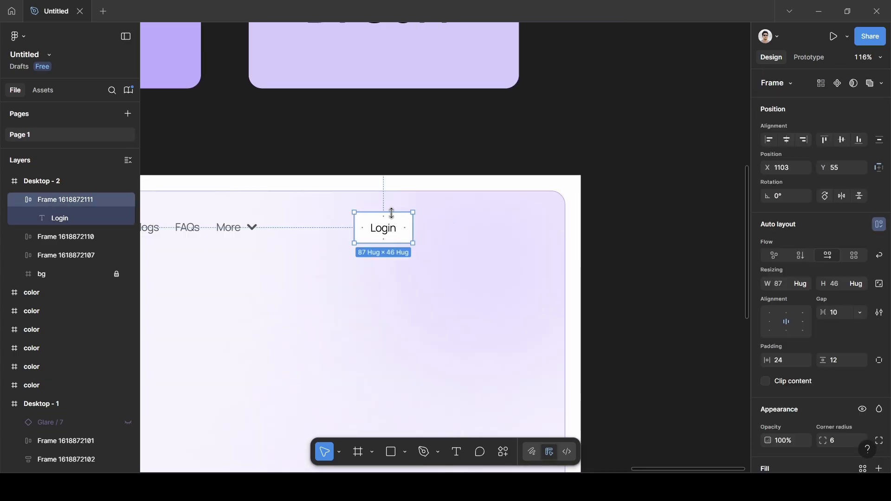
pyautogui.hotkey('ctrl', 'd')
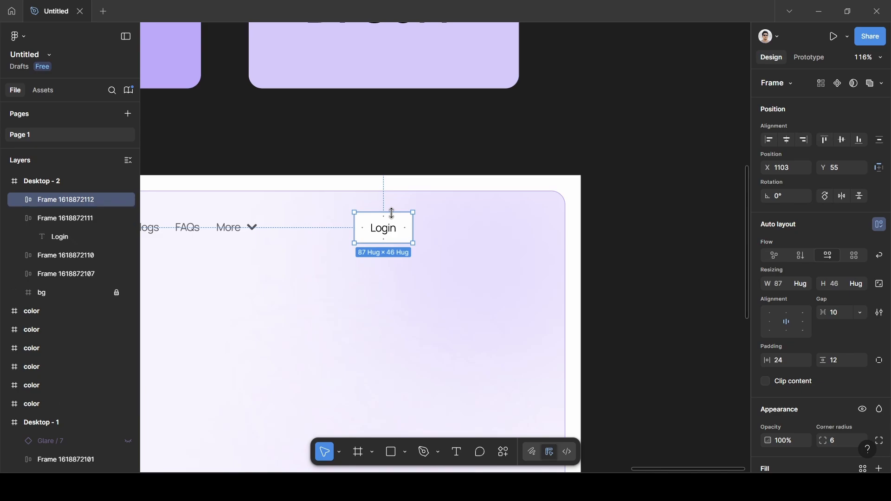
pyautogui.moveTo(395, 231); pyautogui.dragTo(474, 230)
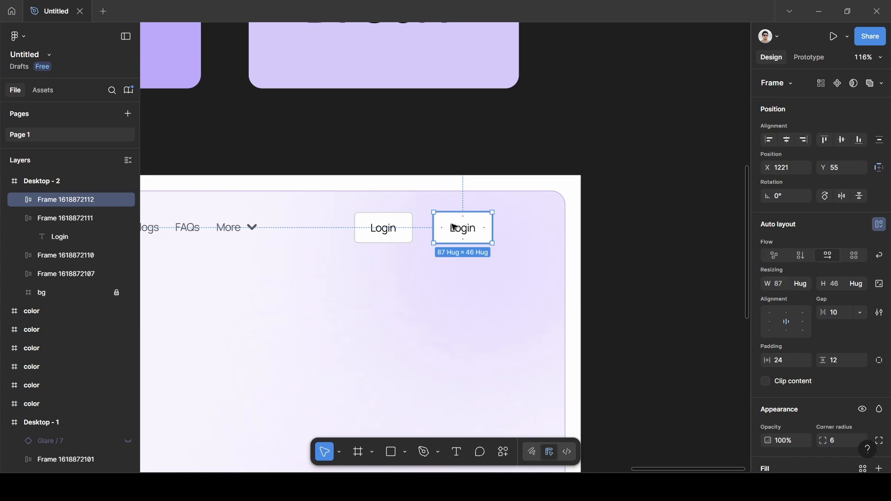
# - Compare with the reference's Start Free button and change the copied button's fill to a radial gradient
pyautogui.scroll(-5, 454, 227)
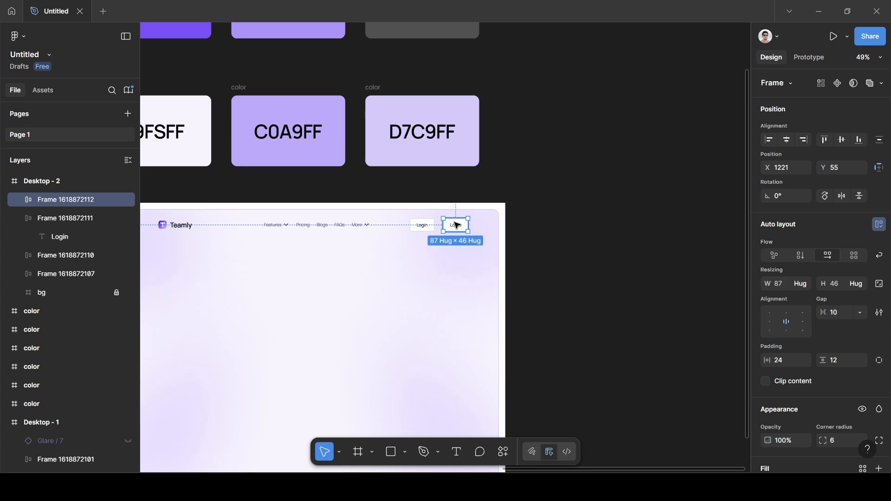
pyautogui.moveTo(243, 238); pyautogui.dragTo(678, 244)
pyautogui.moveTo(444, 255); pyautogui.dragTo(713, 267)
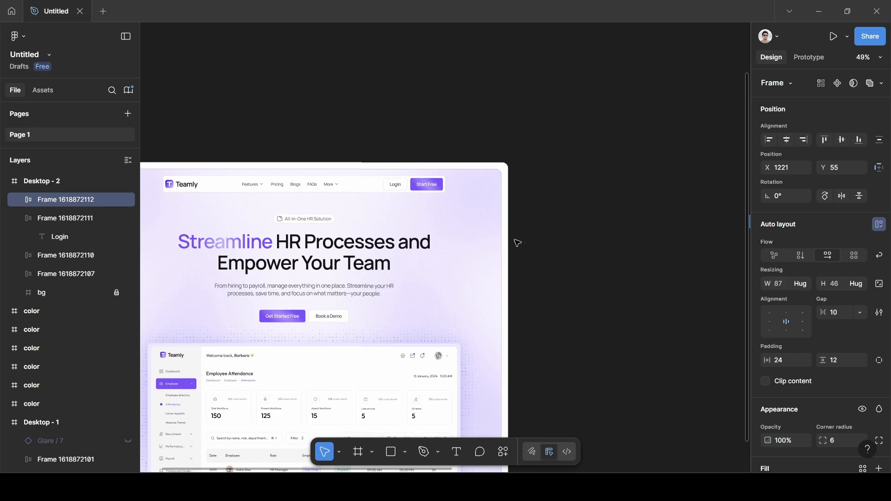
pyautogui.hscroll(11, 439, 231)
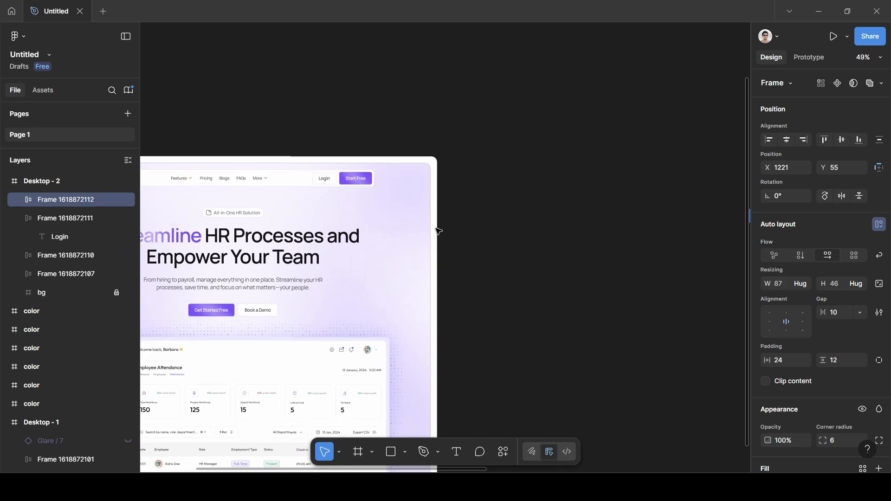
pyautogui.hscroll(5, 438, 231)
pyautogui.scroll(6, 439, 231)
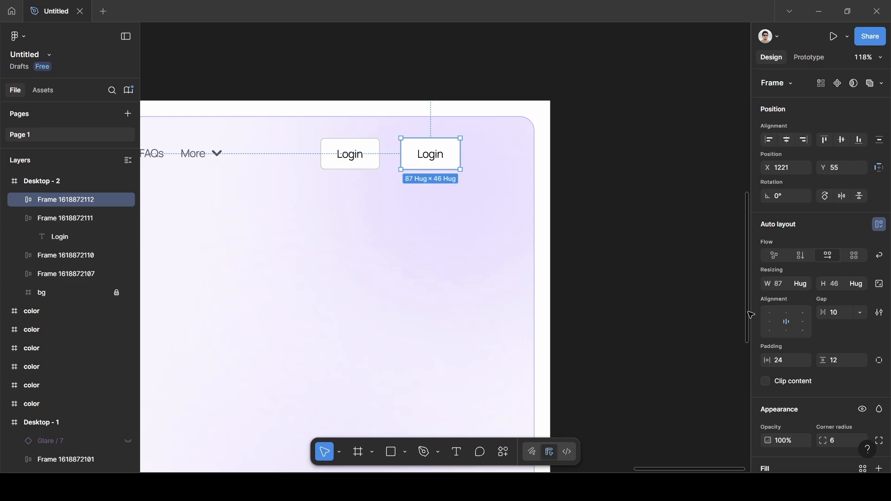
pyautogui.scroll(-5, 785, 369)
pyautogui.click(767, 258)
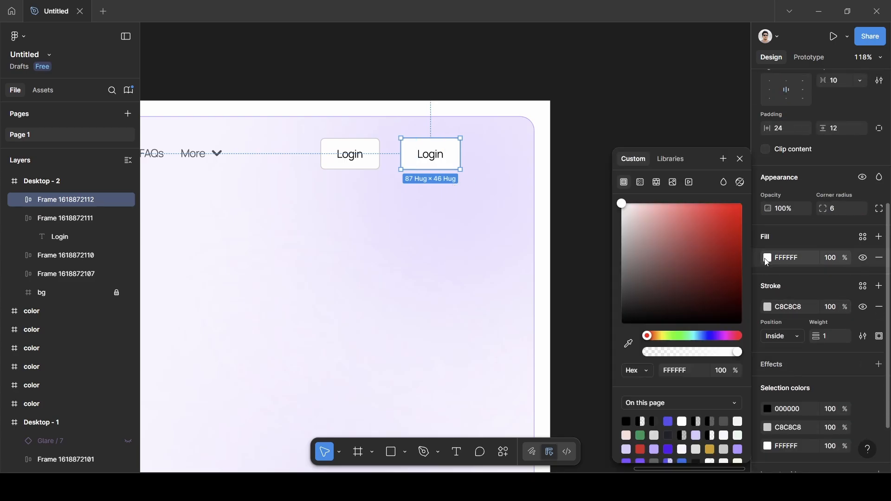
pyautogui.click(640, 183)
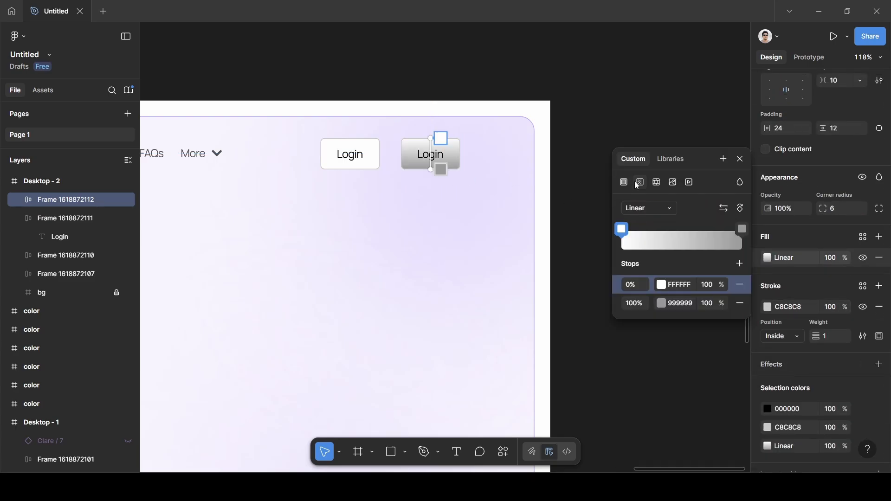
pyautogui.click(648, 210)
pyautogui.click(647, 223)
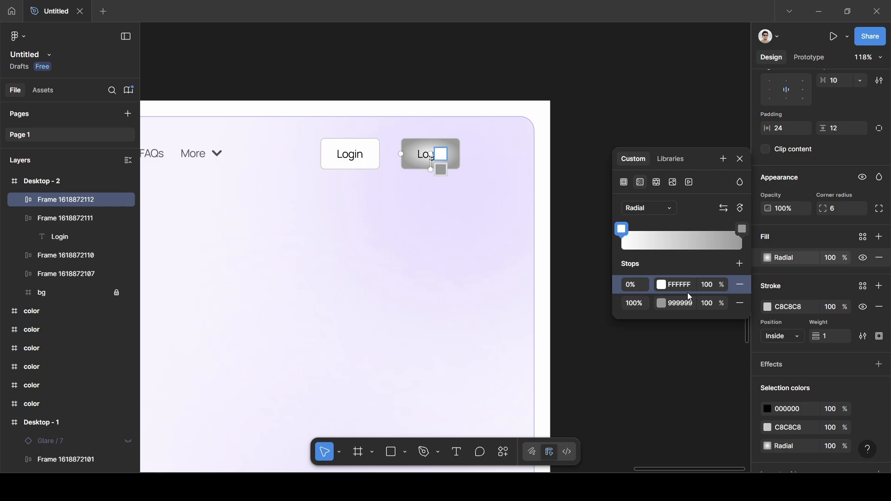
# - Set the gradient's 0% stop to the light purple B090FF sampled from its color card
pyautogui.click(686, 286)
pyautogui.click(672, 270)
pyautogui.scroll(-4, 571, 261)
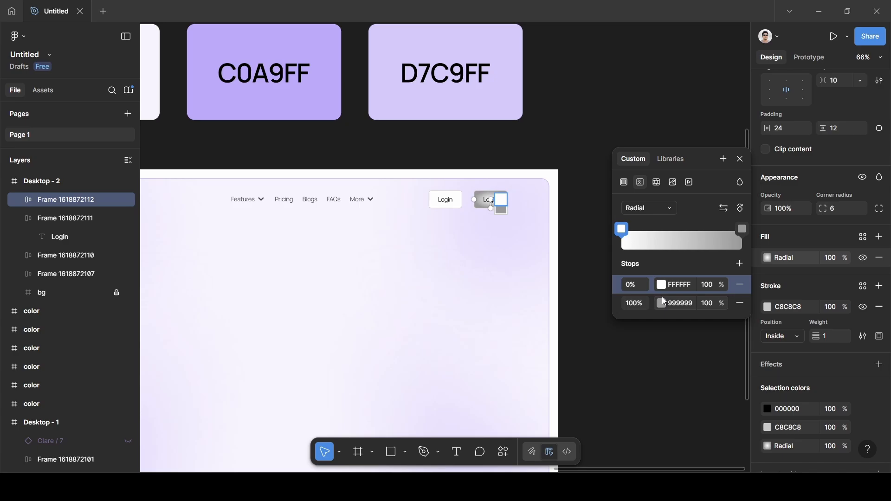
pyautogui.scroll(-5, 505, 275)
pyautogui.scroll(3, 420, 147)
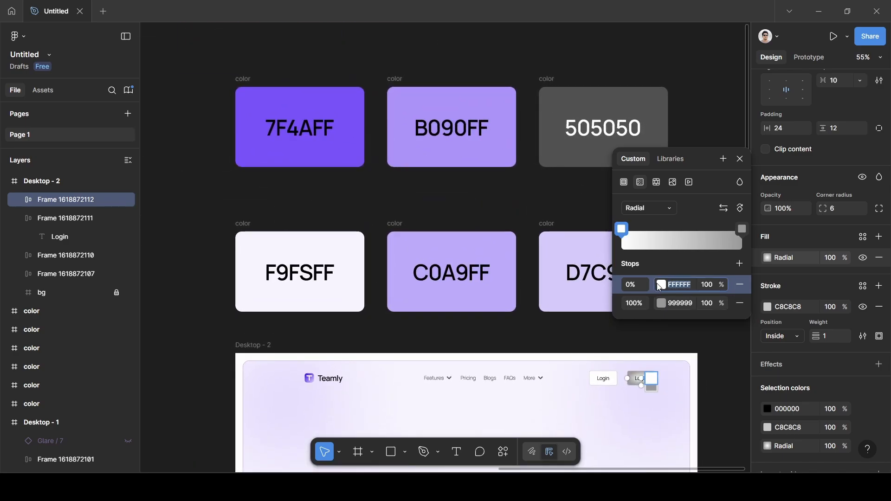
pyautogui.click(661, 285)
pyautogui.click(490, 344)
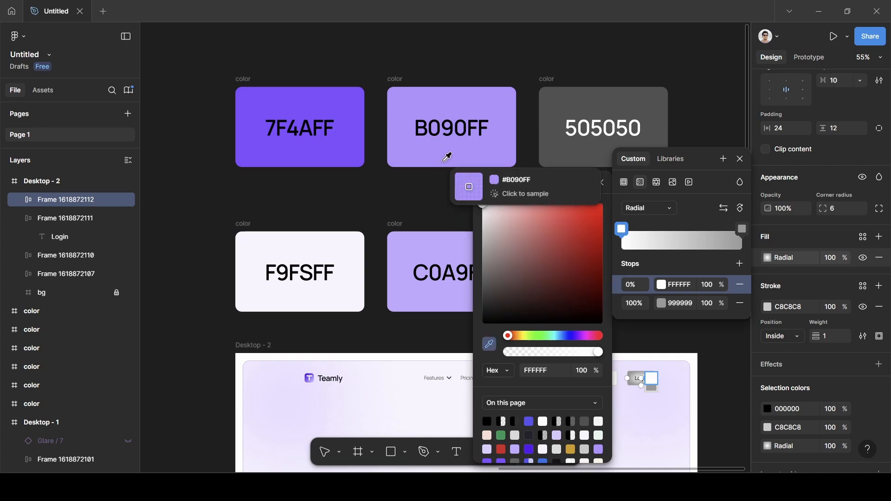
pyautogui.click(451, 89)
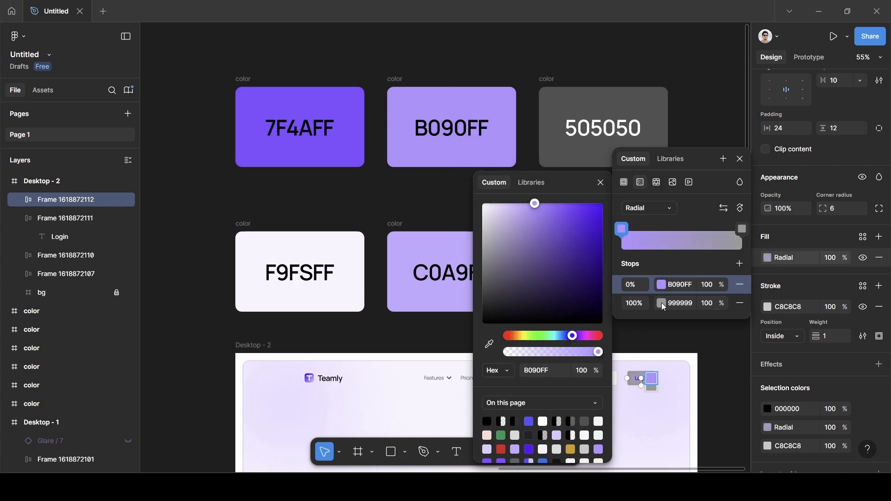
# - Set the gradient's 100% stop to the purple 7F4AFF sampled from its color card
pyautogui.click(663, 305)
pyautogui.click(489, 344)
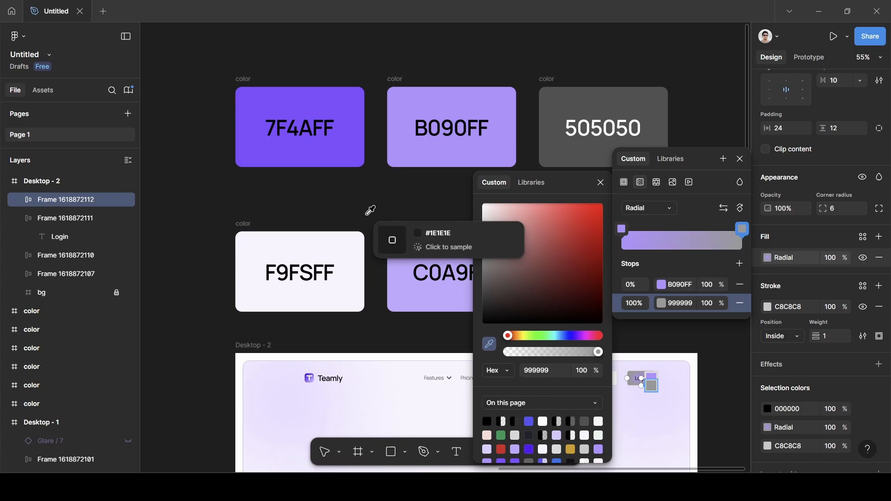
pyautogui.click(344, 147)
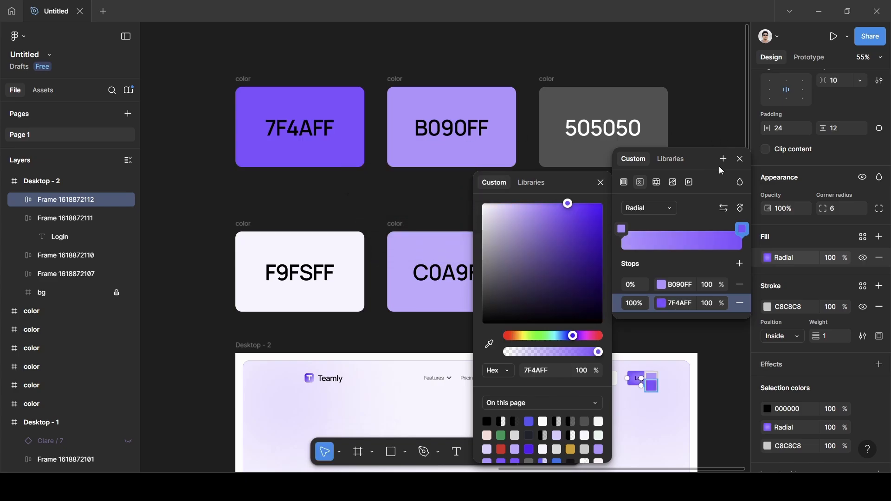
pyautogui.click(738, 172)
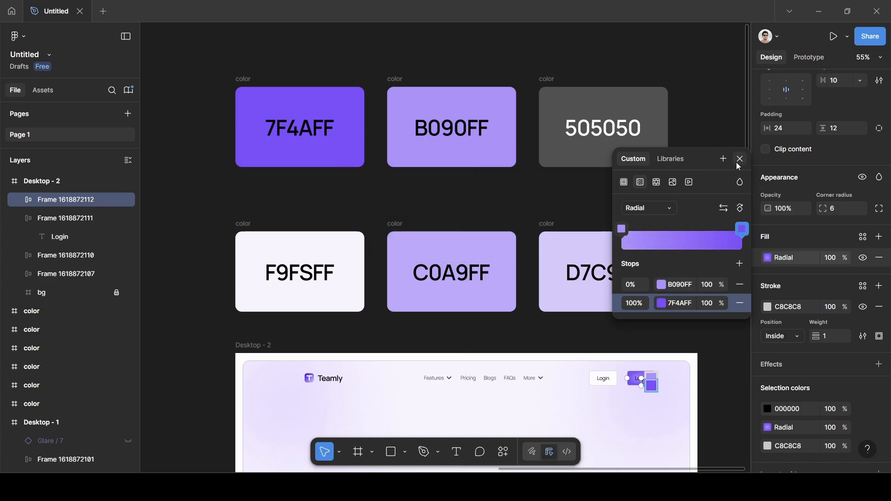
pyautogui.click(740, 159)
# - Angle the copied button's radial gradient toward its lower-left corner and move the 7F4AFF stop to 87%
pyautogui.scroll(6, 670, 394)
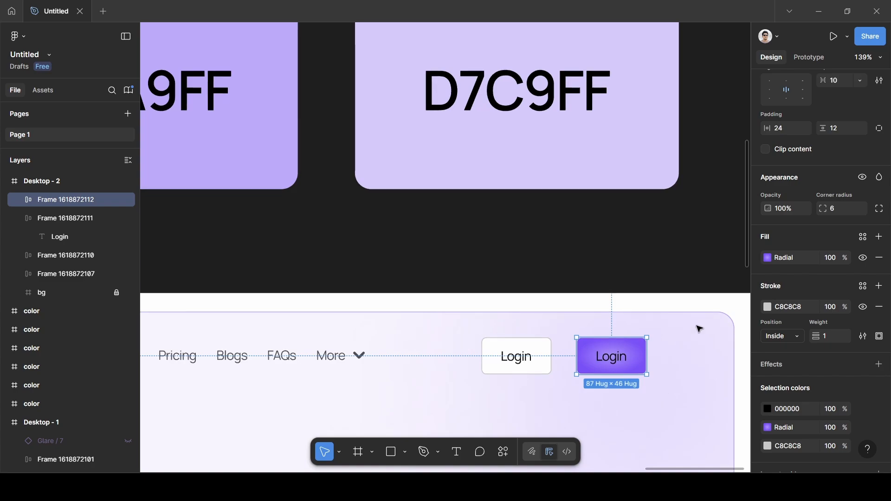
pyautogui.click(768, 258)
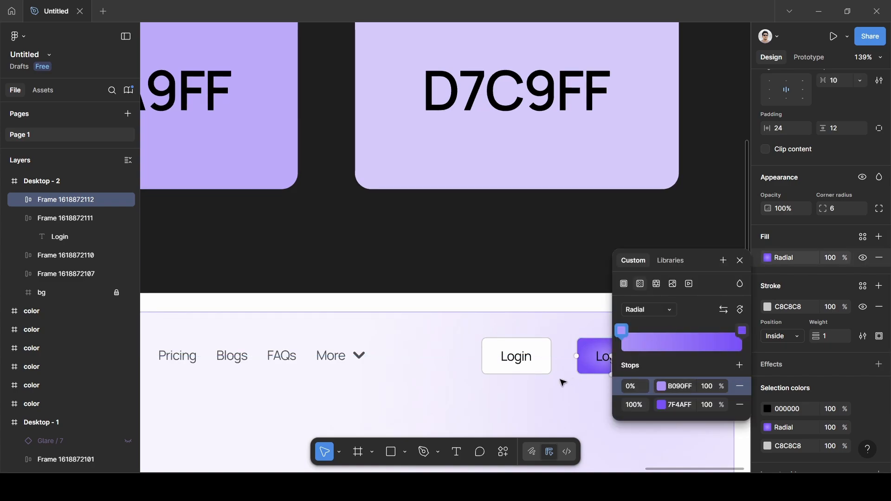
pyautogui.scroll(4, 559, 384)
pyautogui.scroll(2, 512, 384)
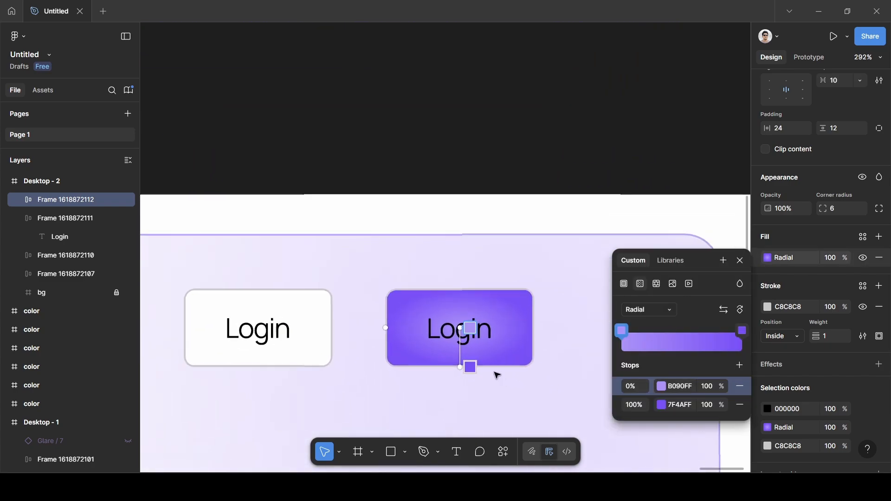
pyautogui.moveTo(464, 362); pyautogui.dragTo(412, 364)
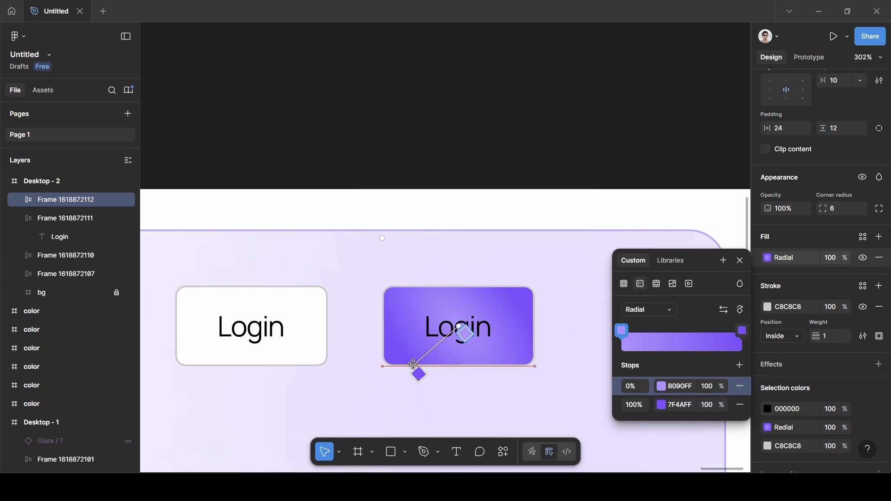
pyautogui.moveTo(459, 325); pyautogui.dragTo(460, 329)
pyautogui.moveTo(417, 374); pyautogui.dragTo(435, 362)
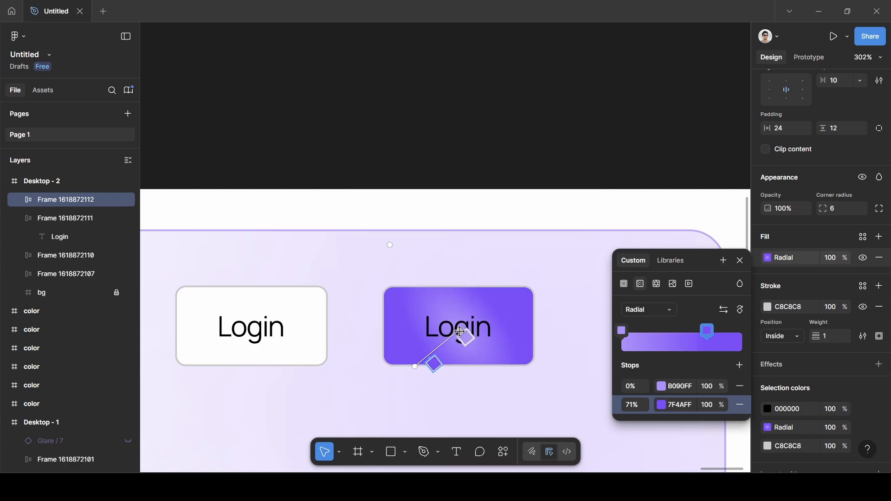
pyautogui.moveTo(460, 330); pyautogui.dragTo(460, 326)
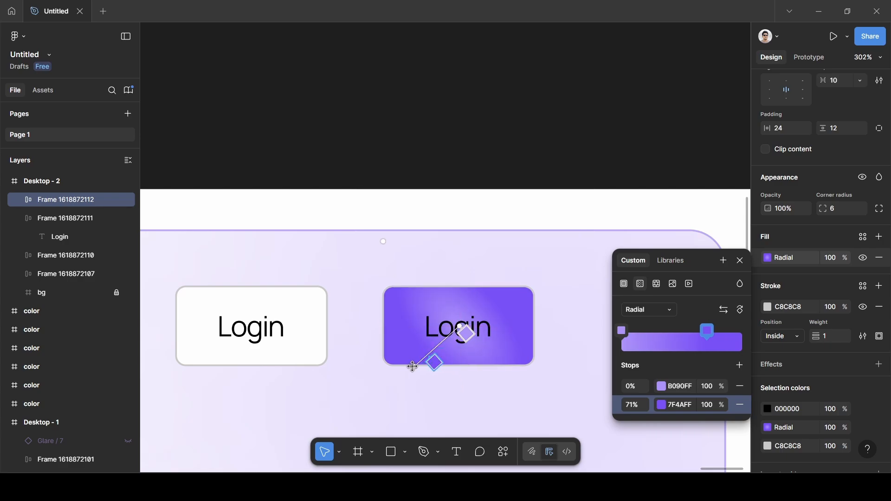
pyautogui.moveTo(411, 366); pyautogui.dragTo(408, 364)
pyautogui.moveTo(465, 325)
pyautogui.mouseDown()
pyautogui.moveTo(450, 332)
pyautogui.moveTo(461, 335)
pyautogui.mouseUp()
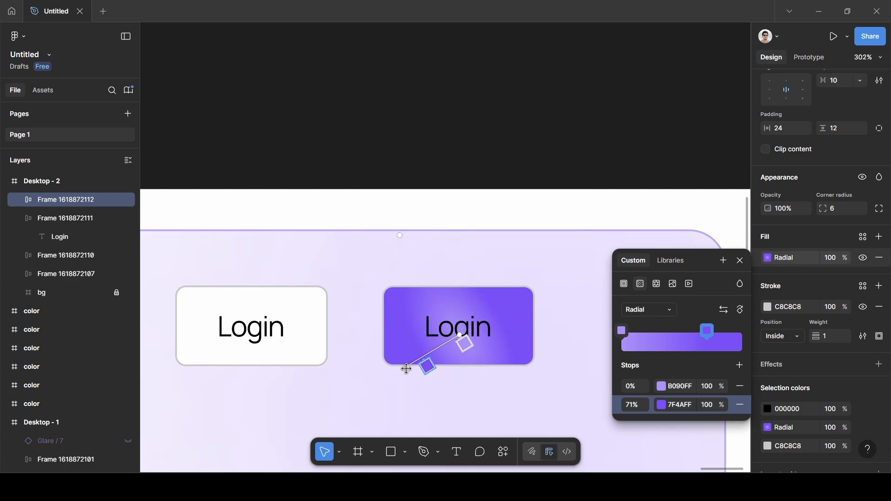
pyautogui.moveTo(406, 370); pyautogui.dragTo(414, 370)
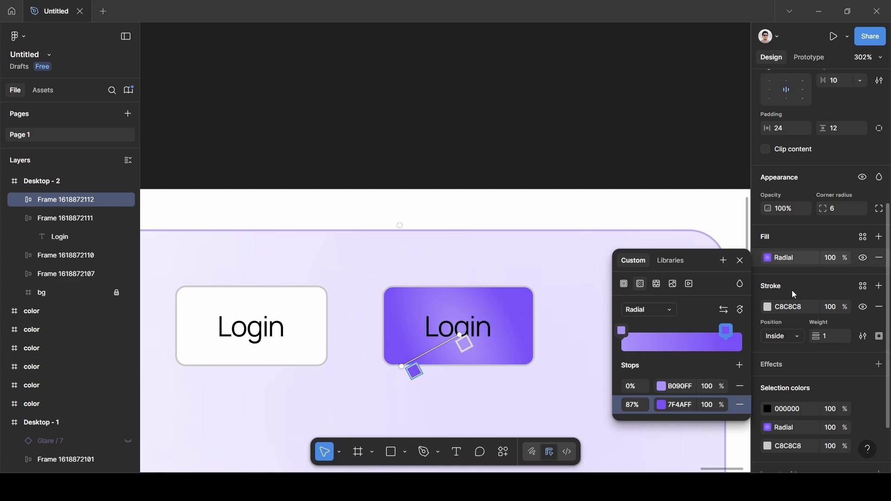
pyautogui.click(740, 267)
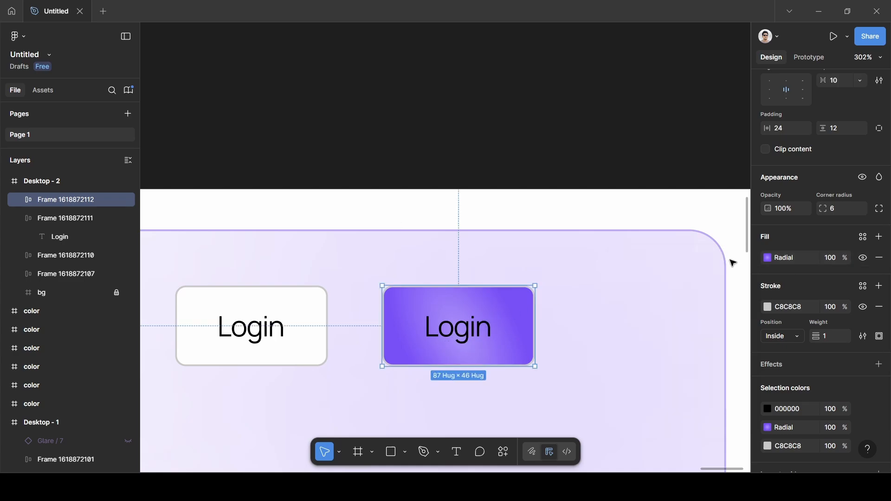
# - Replace the Login label on the gradient button with the text "Start Free"
pyautogui.click(461, 327)
pyautogui.doubleClick(464, 321)
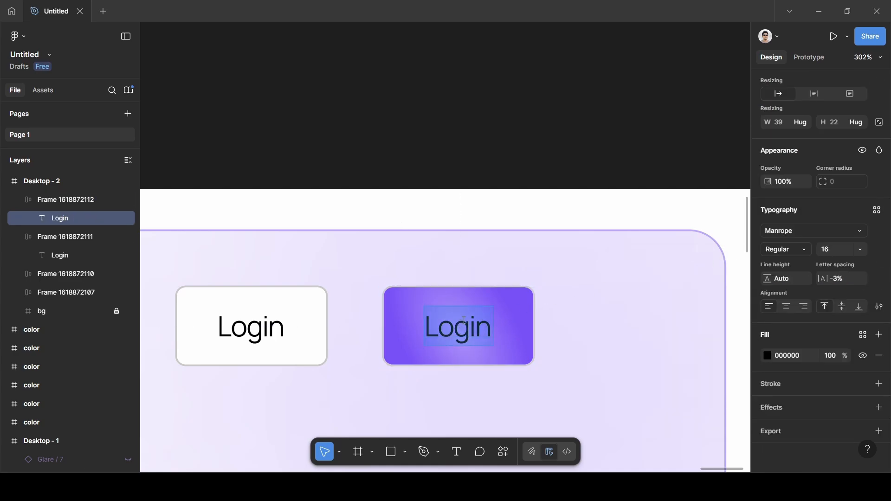
pyautogui.press('BackSpace')
pyautogui.write('Sat')
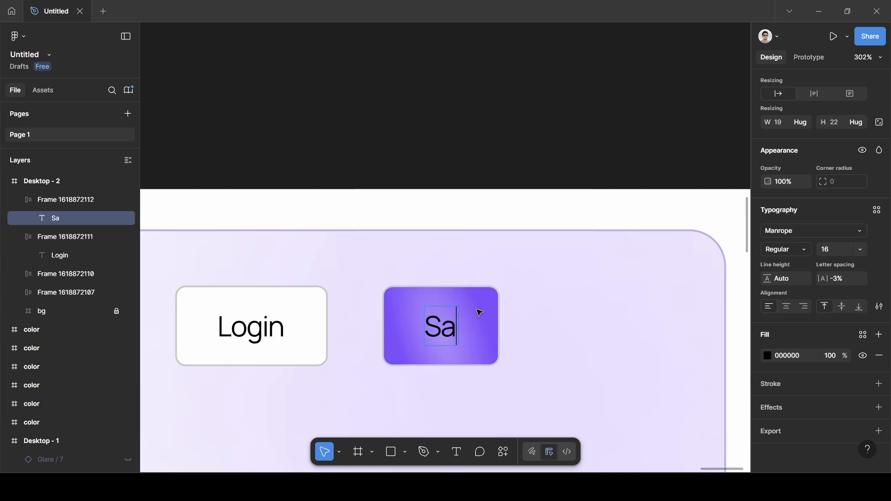
pyautogui.press('BackSpace')
pyautogui.press('BackSpace')
pyautogui.write('tart f')
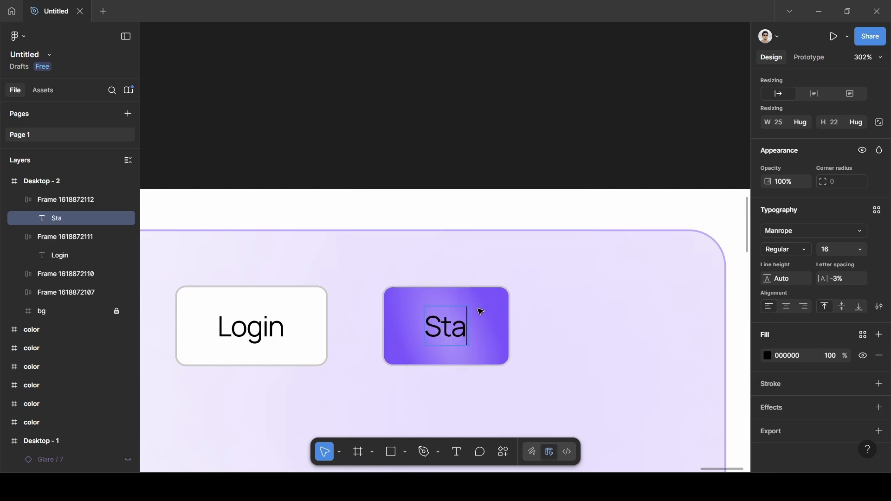
pyautogui.write('r')
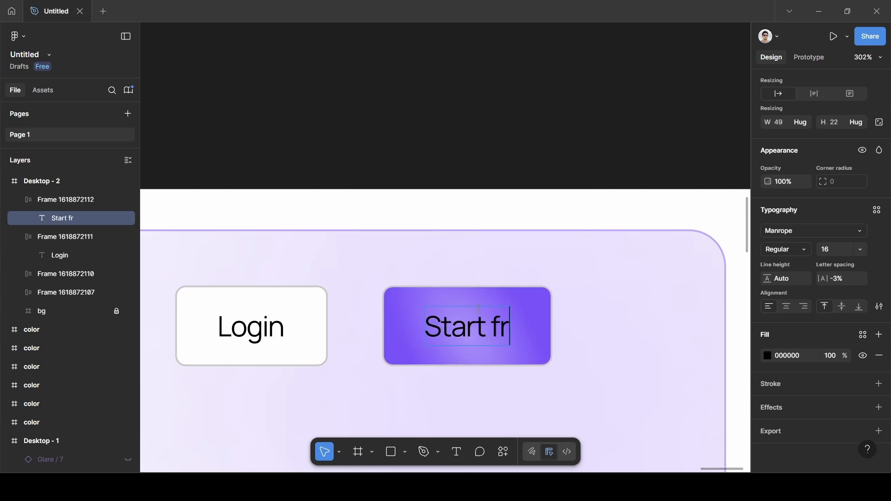
pyautogui.press('BackSpace')
pyautogui.press('BackSpace')
pyautogui.press('BackSpace')
pyautogui.write('free')
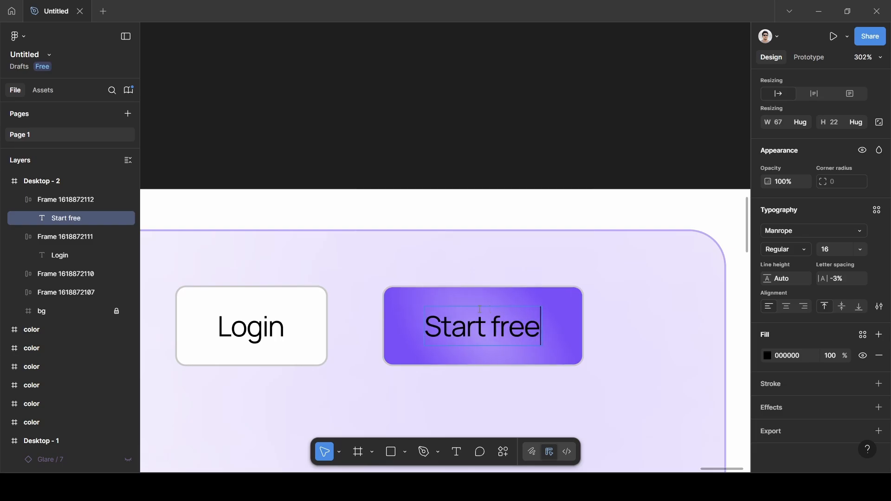
pyautogui.press('BackSpace')
pyautogui.press('BackSpace')
pyautogui.press('BackSpace')
pyautogui.press('BackSpace')
pyautogui.press('BackSpace')
pyautogui.write('F')
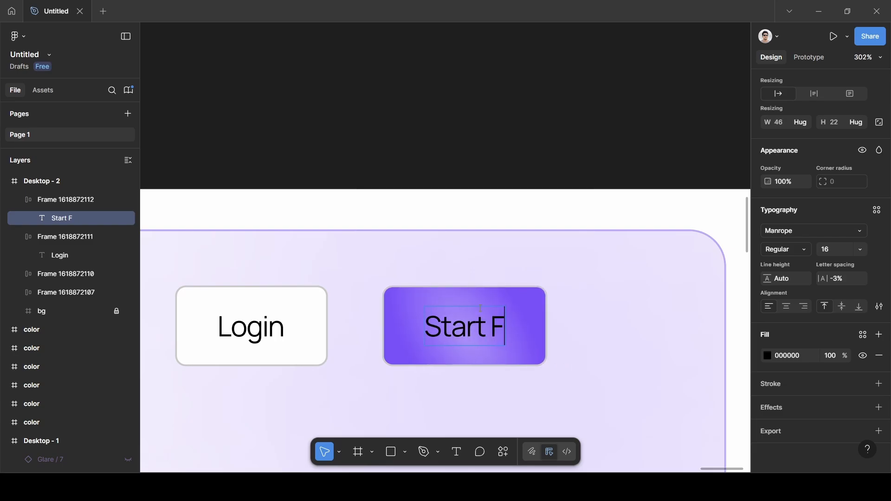
pyautogui.write('ree')
pyautogui.press('Escape')
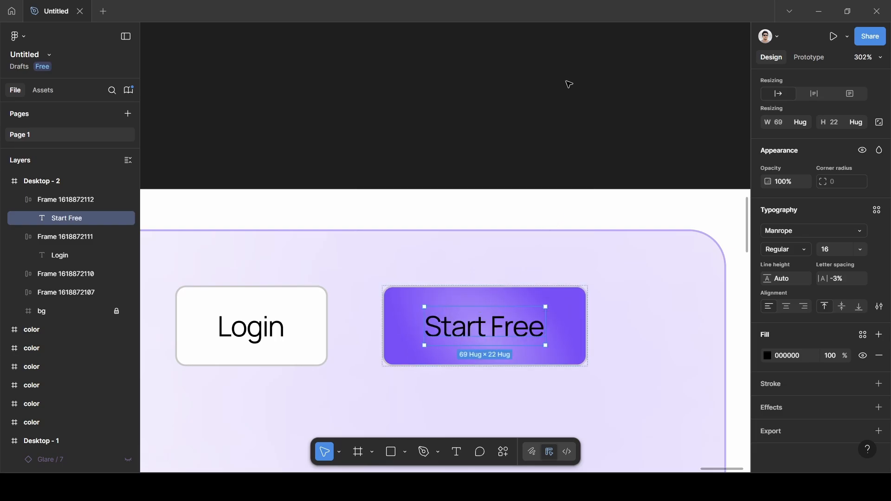
# - Change the Start Free label's fill to the light grey ECECEC
pyautogui.click(566, 83)
pyautogui.doubleClick(515, 327)
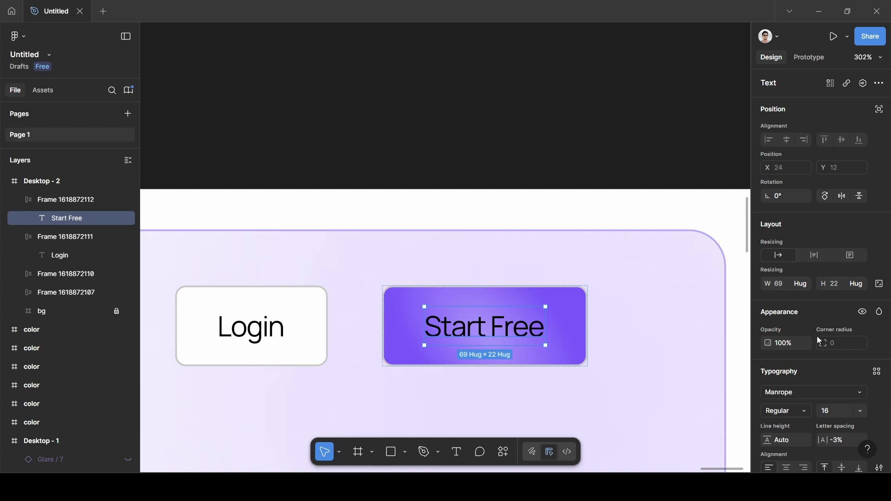
pyautogui.scroll(-4, 817, 337)
pyautogui.click(768, 357)
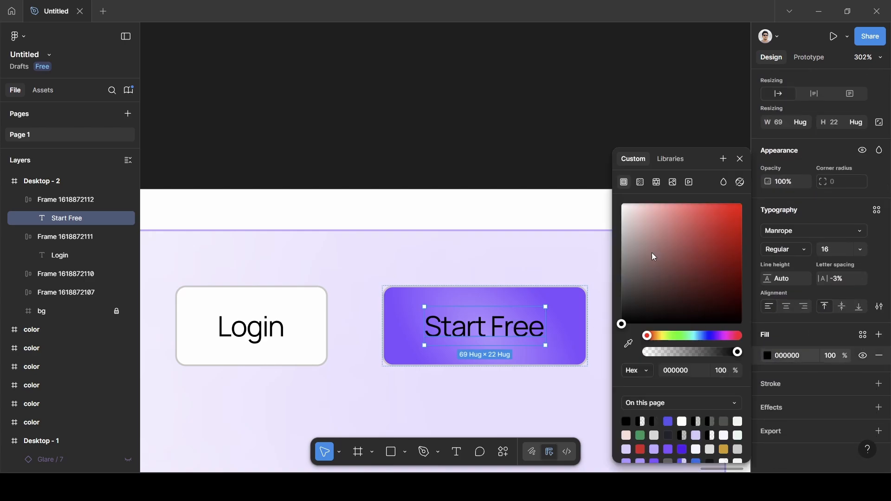
pyautogui.moveTo(652, 253); pyautogui.dragTo(622, 222)
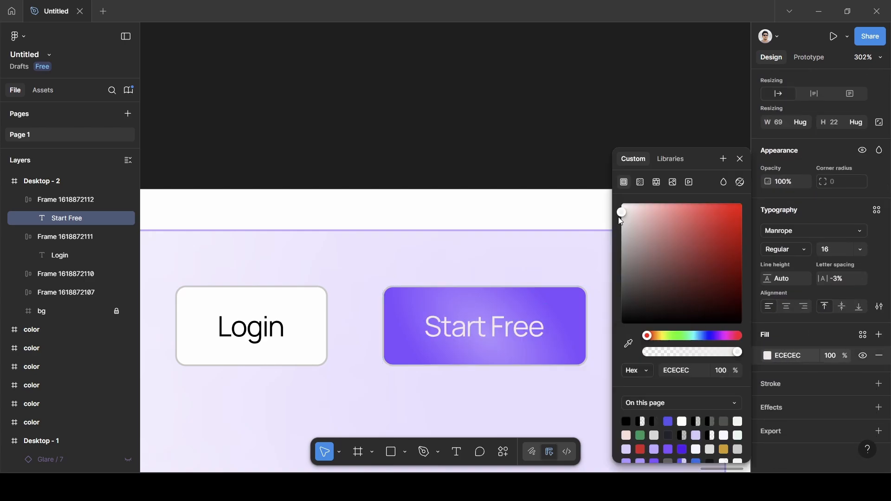
pyautogui.click(519, 149)
# - Sample the Start Free button's purple for its stroke and lighten the stroke color to AE8CFF
pyautogui.click(540, 348)
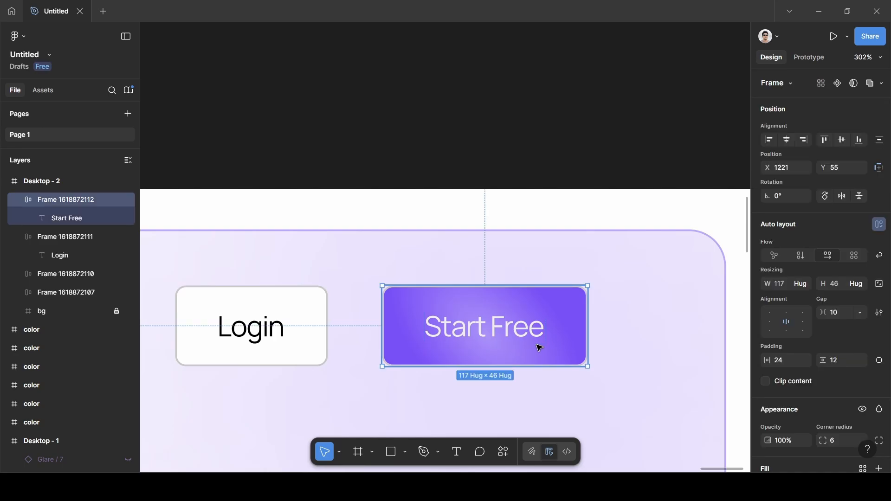
pyautogui.scroll(-5, 831, 380)
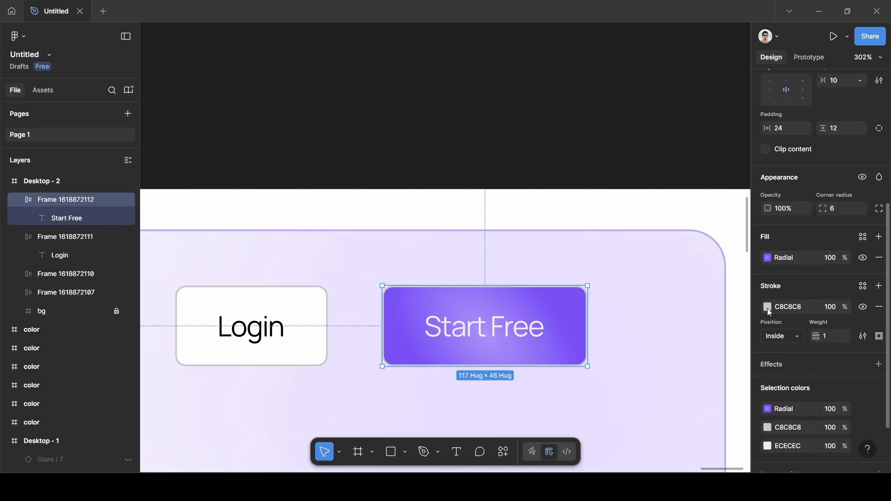
pyautogui.click(767, 307)
pyautogui.press('i')
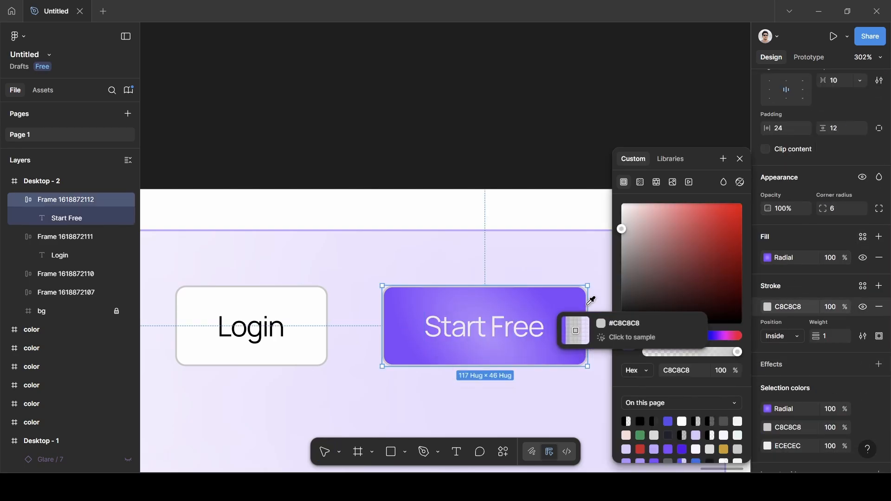
pyautogui.click(581, 320)
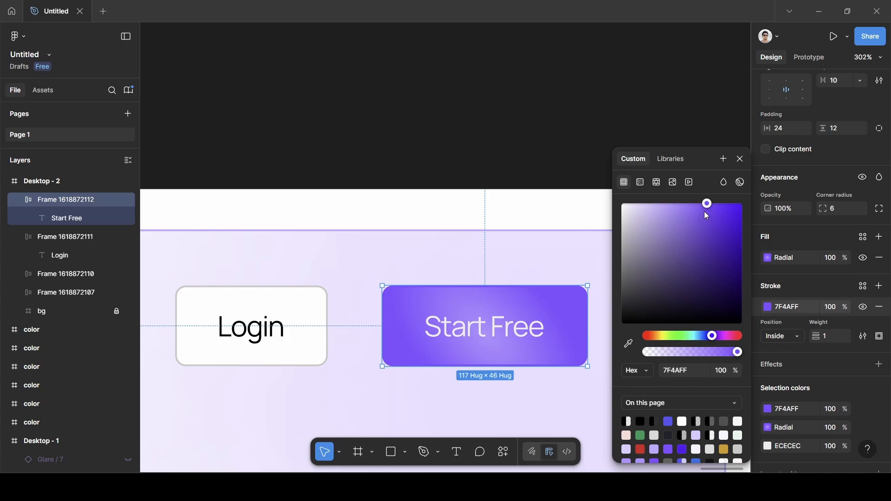
pyautogui.moveTo(707, 204); pyautogui.dragTo(678, 204)
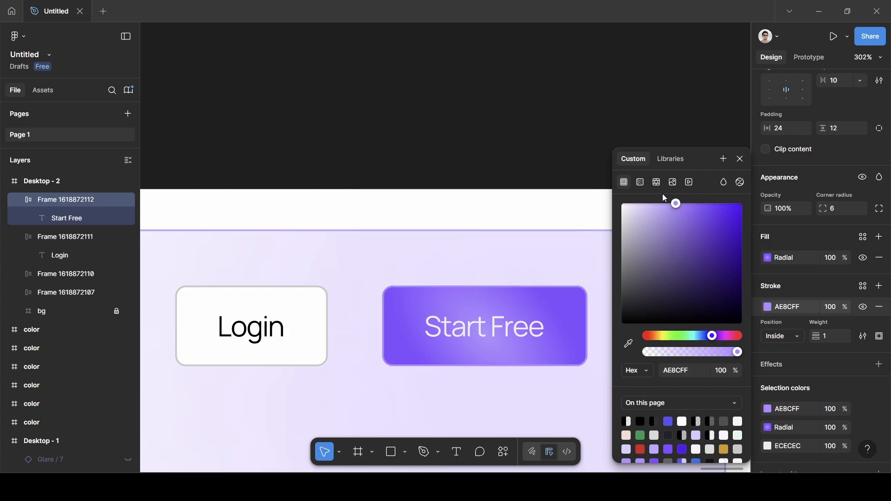
pyautogui.click(533, 124)
# - Combine the Login and Start Free buttons in a horizontal auto layout with a gap of 24
pyautogui.scroll(-10, 533, 123)
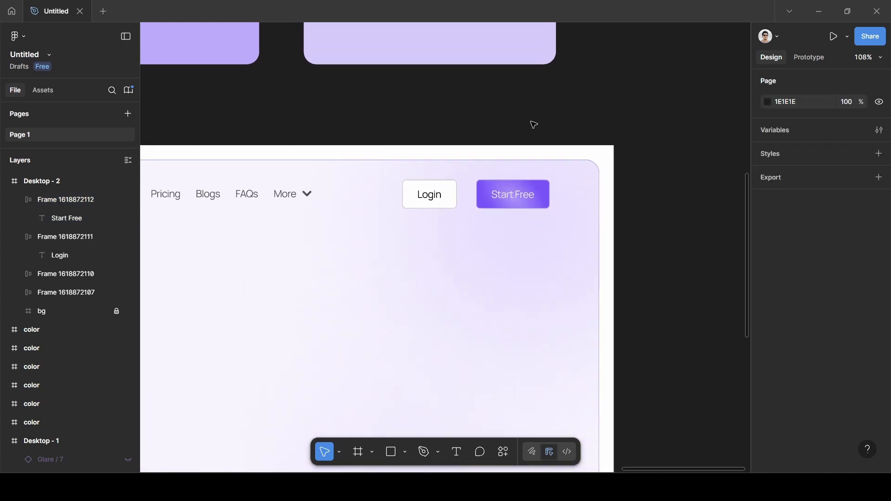
pyautogui.scroll(3, 552, 124)
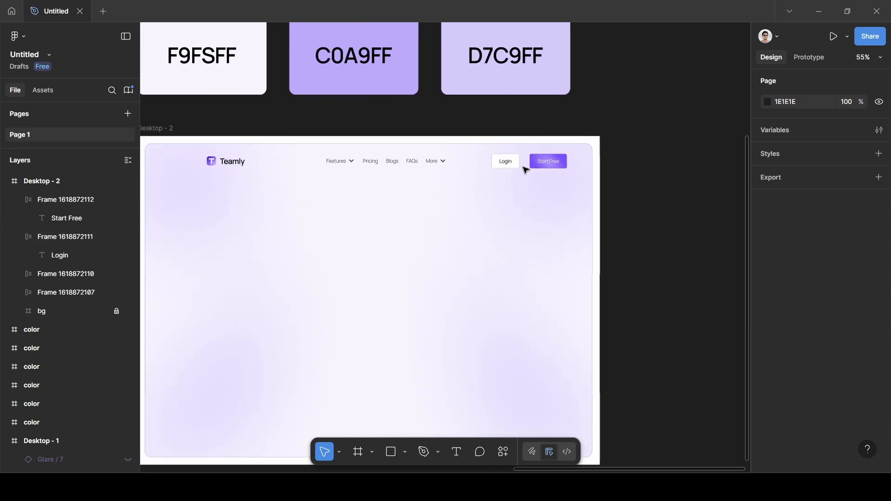
pyautogui.click(513, 166)
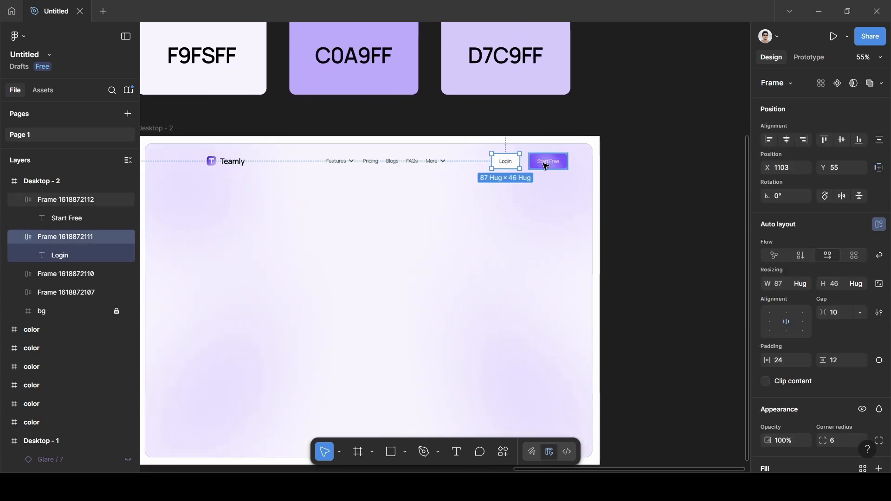
pyautogui.keyDown('shift'); pyautogui.click(542, 164); pyautogui.keyUp('shift')
pyautogui.hotkey('shift', 'a')
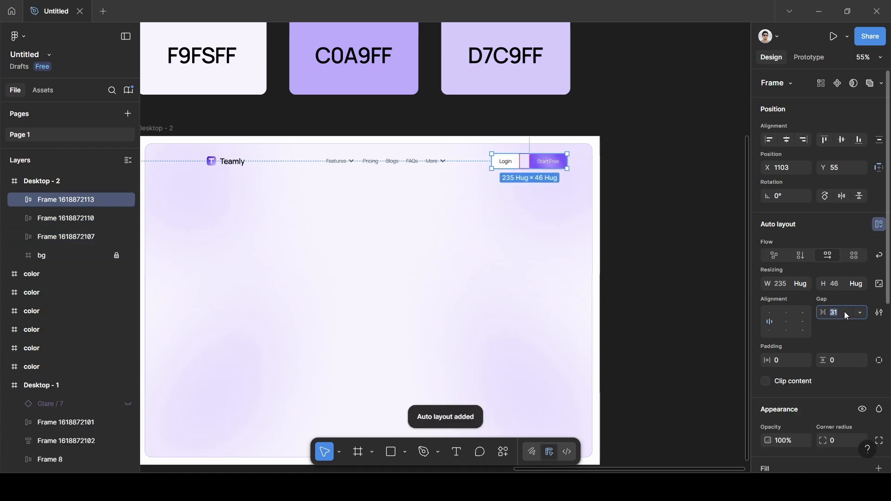
pyautogui.press('BackSpace')
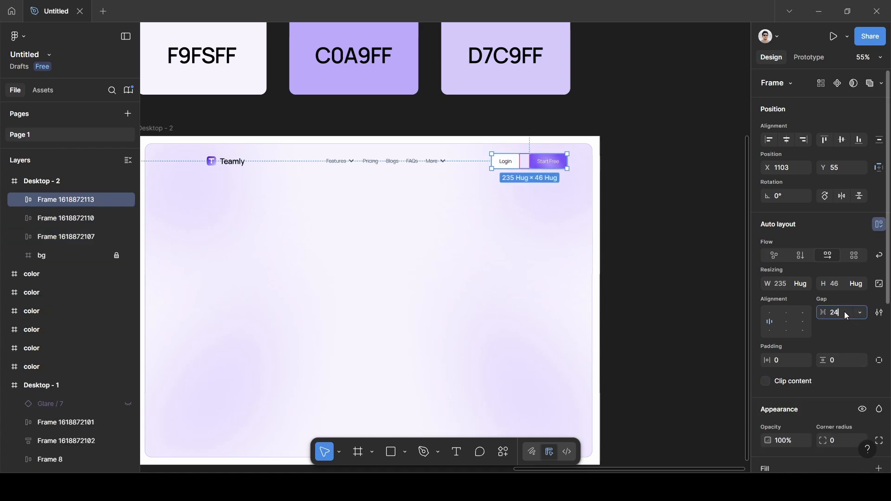
pyautogui.press('Return')
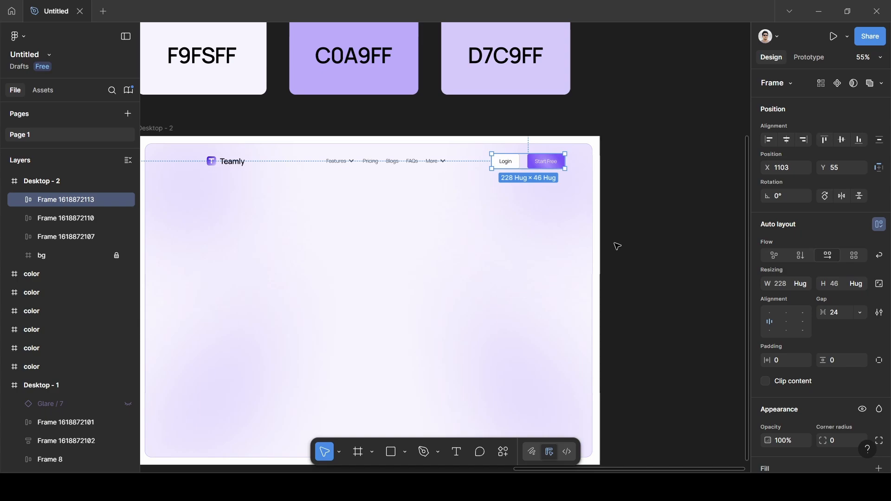
# - Wrap the Teamly logo, the navigation links and the button group together in one auto layout frame
pyautogui.click(396, 163)
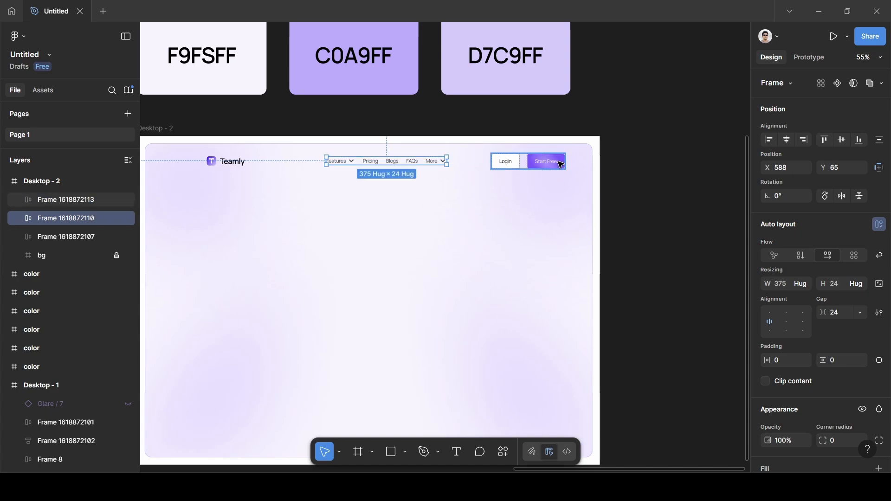
pyautogui.click(218, 165)
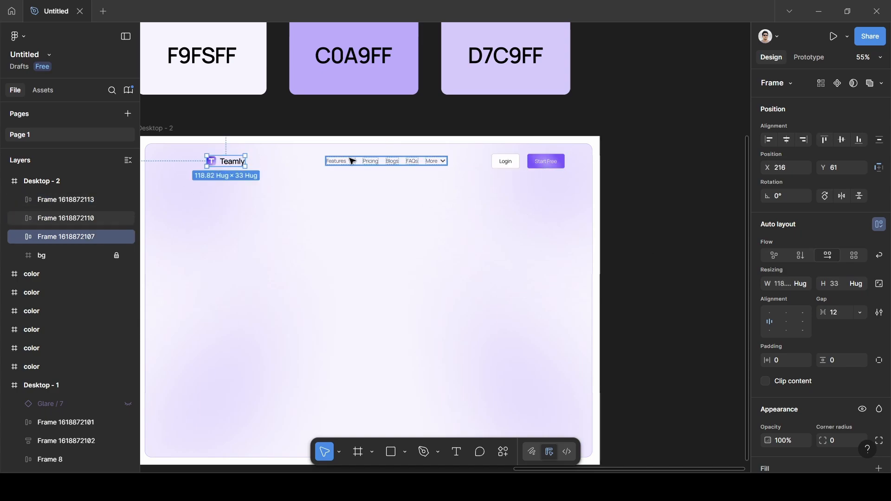
pyautogui.click(350, 162)
pyautogui.click(233, 168)
pyautogui.click(233, 164)
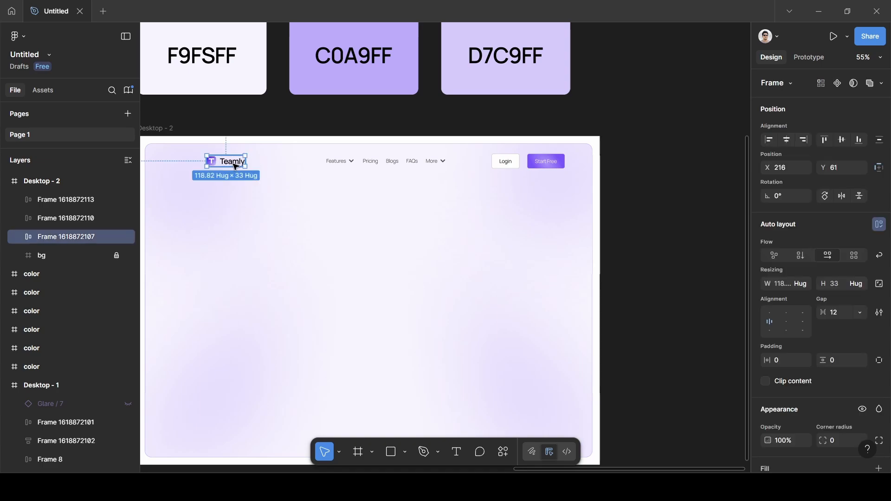
pyautogui.keyDown('shift'); pyautogui.click(351, 166); pyautogui.keyUp('shift')
pyautogui.keyDown('shift'); pyautogui.click(540, 163); pyautogui.keyUp('shift')
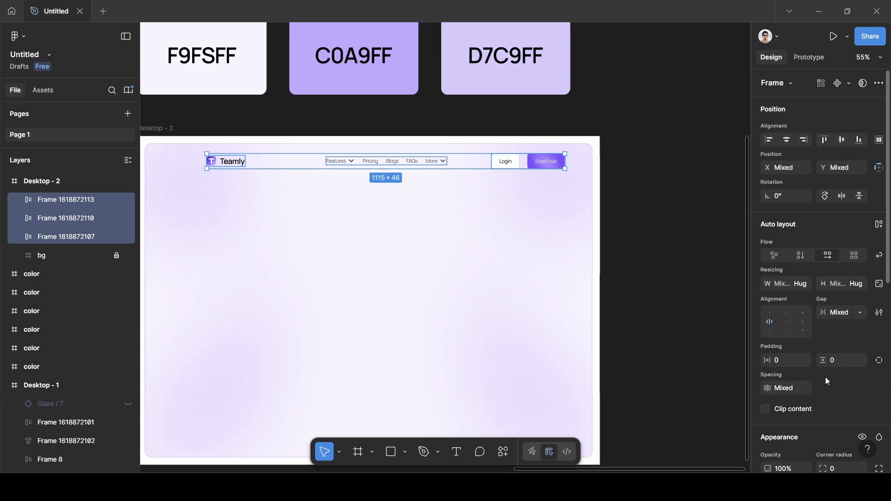
pyautogui.hotkey('shift', 'a')
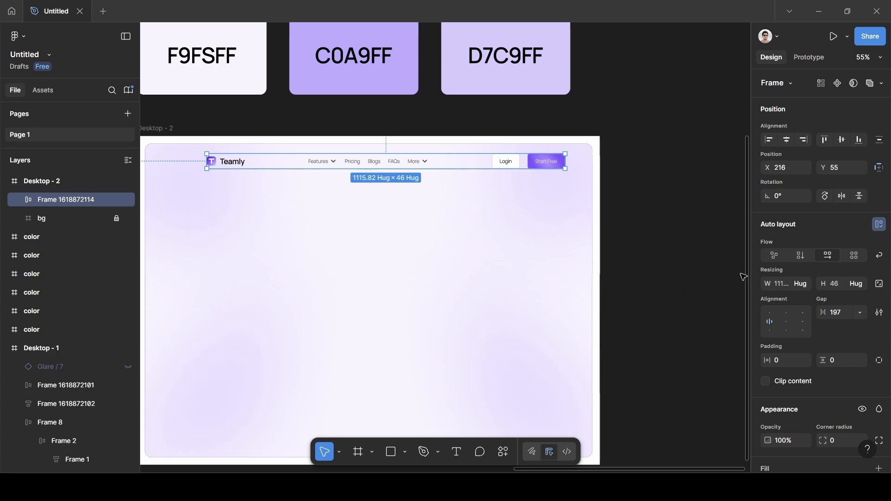
# - Move the header auto layout frame to X 162, Y 60 and add a white FFFFFF fill
pyautogui.moveTo(473, 168); pyautogui.dragTo(457, 168)
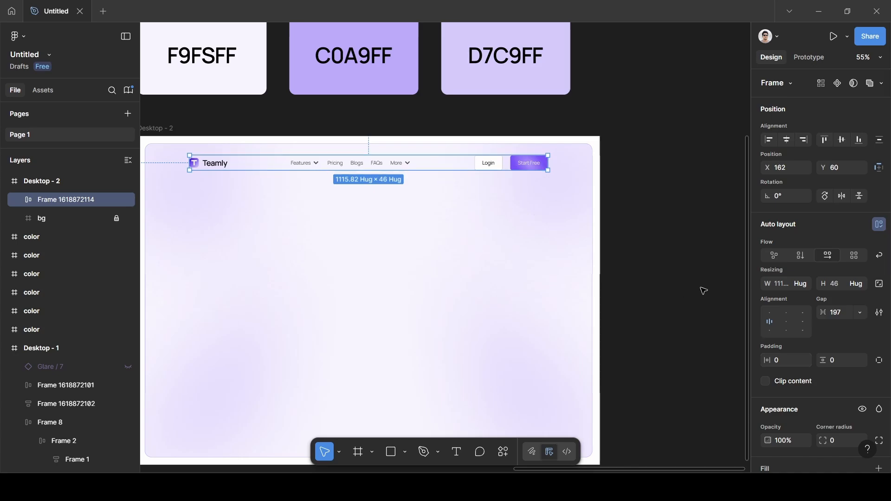
pyautogui.scroll(-5, 766, 381)
pyautogui.click(878, 237)
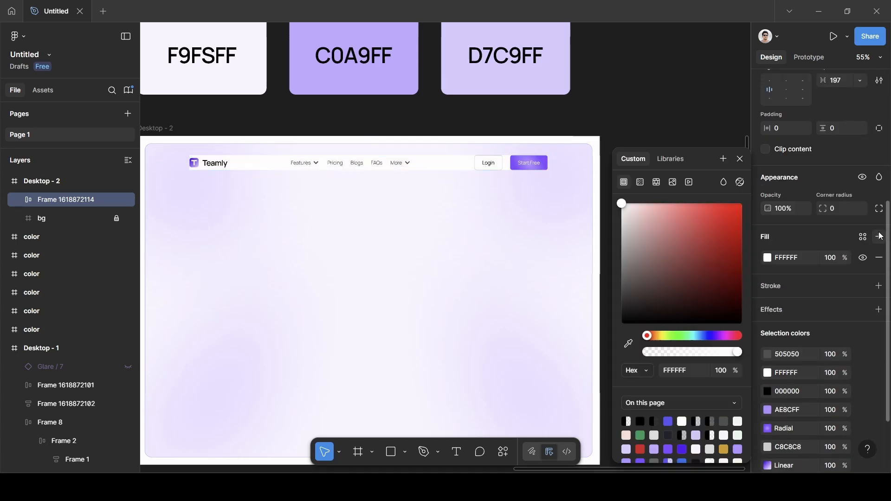
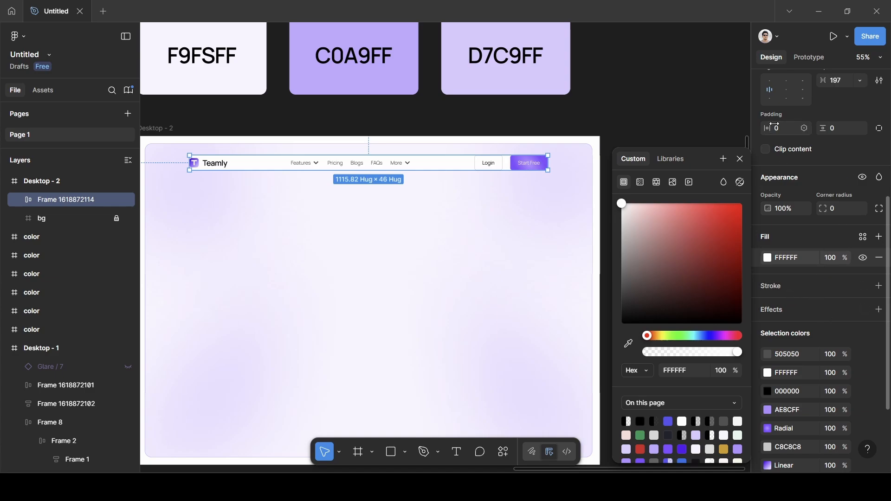
# - Set the Desktop - 2 navigation bar's padding to 8 horizontally and 12 vertically
pyautogui.click(787, 132)
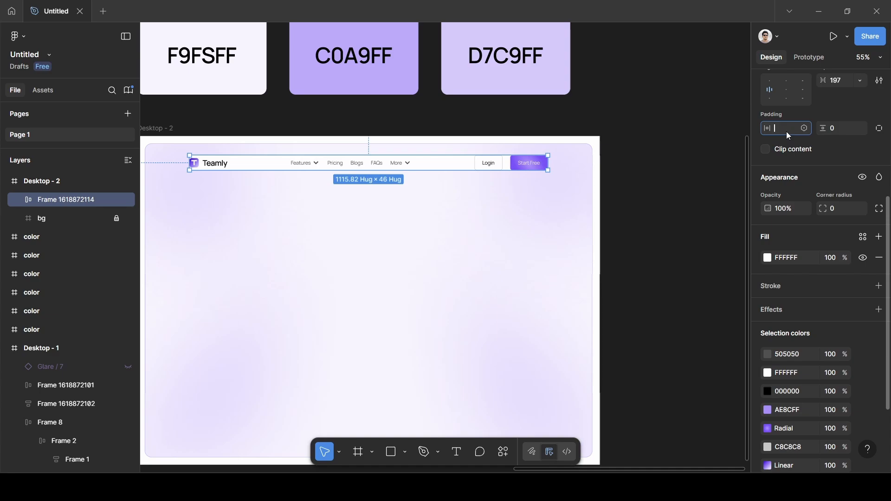
pyautogui.write('12')
pyautogui.press('Return')
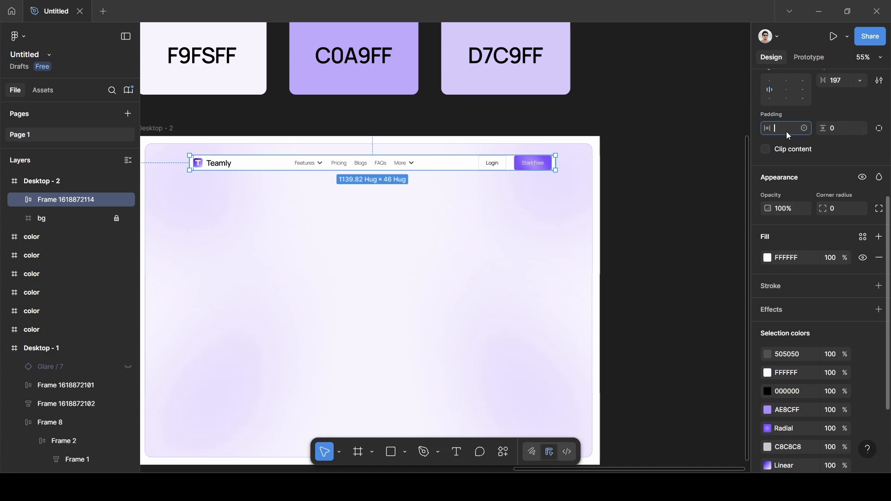
pyautogui.press('Return')
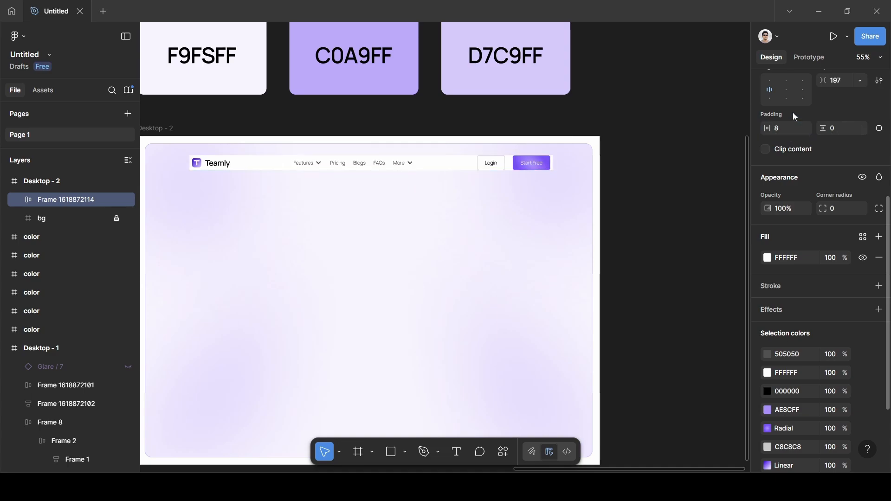
pyautogui.click(849, 126)
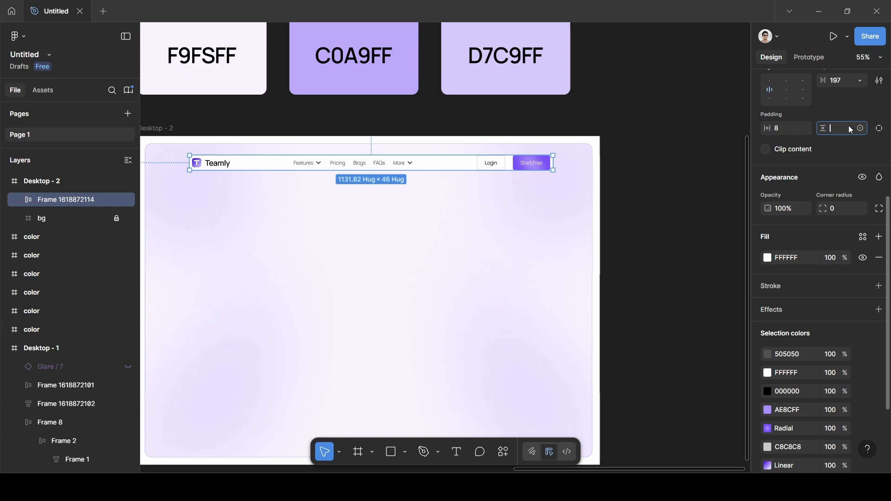
pyautogui.press('Return')
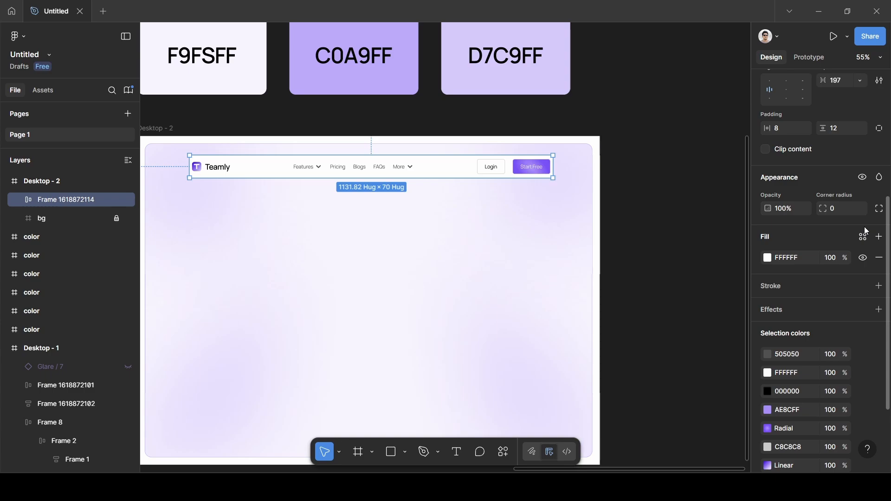
# - Round the navigation bar's corners with a radius of 8 and deselect it
pyautogui.click(851, 212)
pyautogui.write('8')
pyautogui.press('Return')
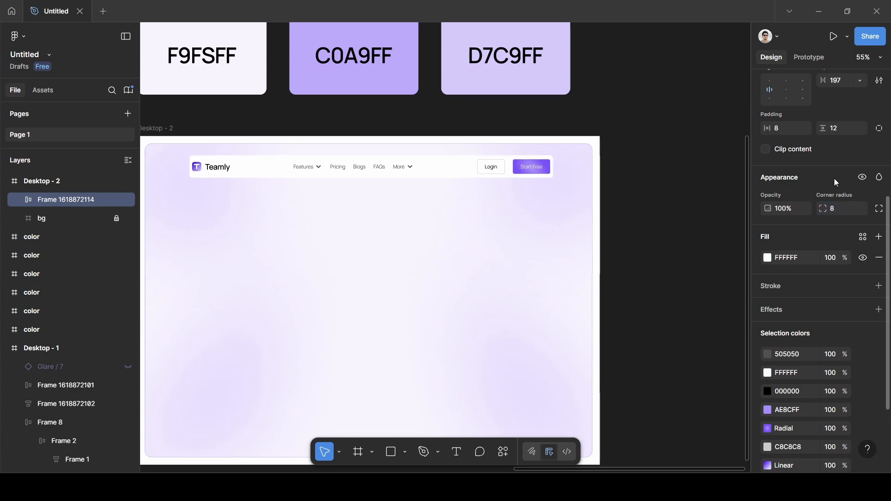
pyautogui.click(302, 230)
# - Compare the navigation bar in Desktop - 2 with the one in the finished Desktop - 1 design
pyautogui.hscroll(-1, 302, 230)
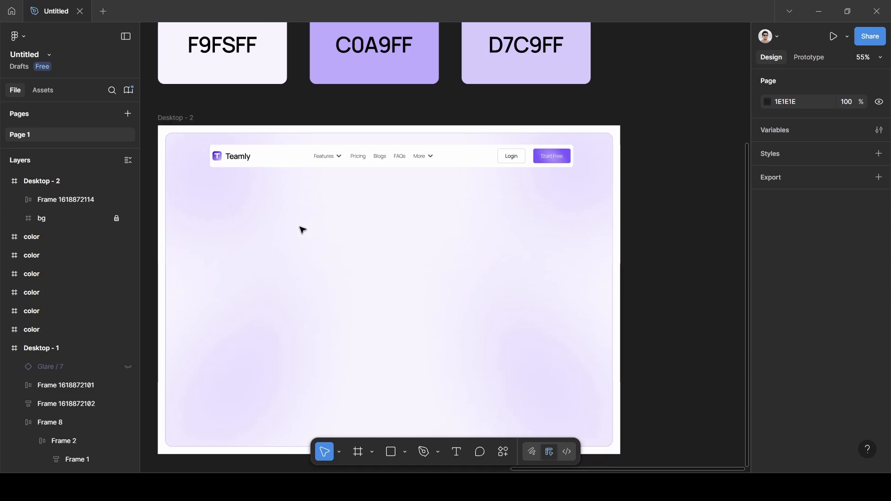
pyautogui.scroll(-3, 300, 229)
pyautogui.hscroll(-4, 300, 230)
pyautogui.scroll(-3, 299, 231)
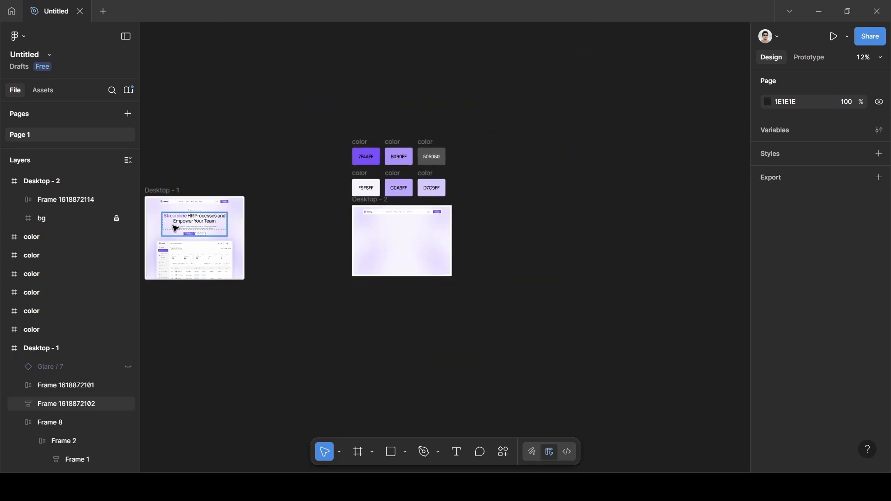
pyautogui.scroll(3, 175, 229)
pyautogui.scroll(1, 427, 251)
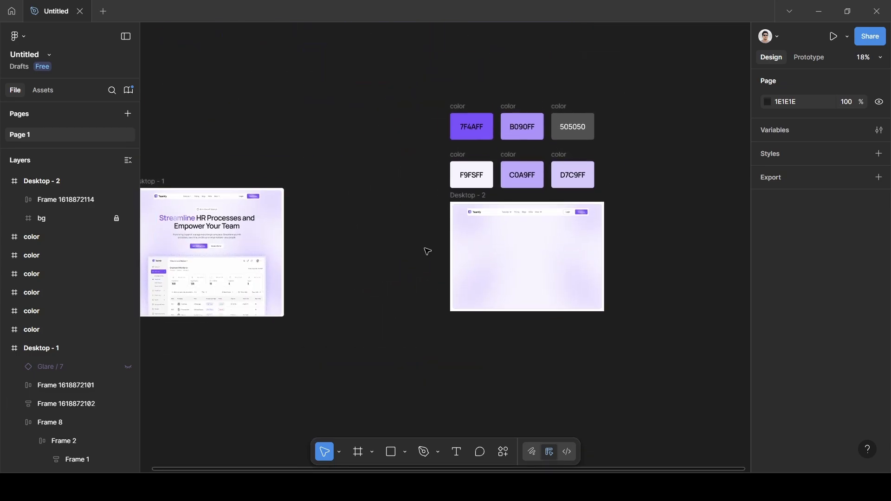
pyautogui.scroll(5, 424, 251)
pyautogui.hscroll(-8, 423, 251)
pyautogui.hscroll(-4, 424, 251)
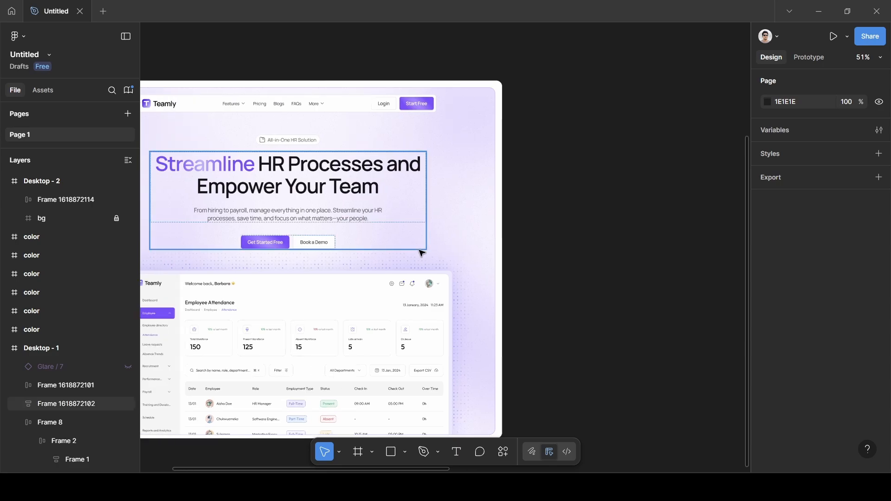
pyautogui.hscroll(20, 422, 253)
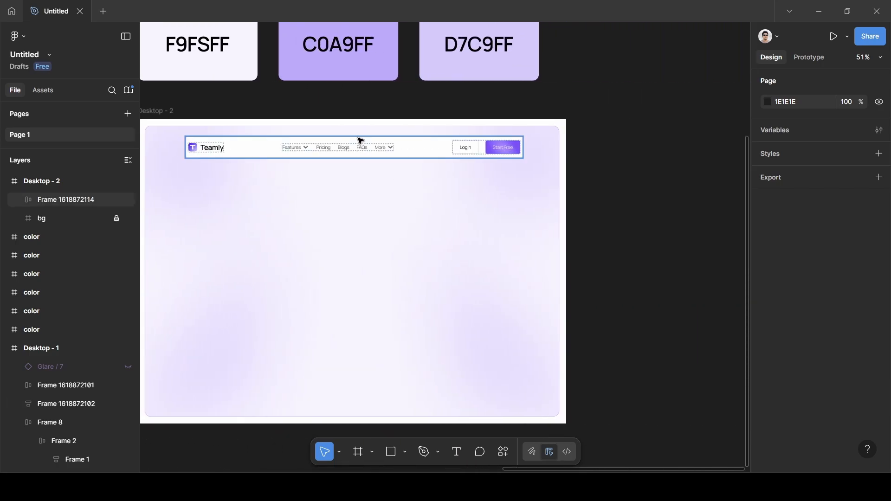
# - Set the navigation bar's vertical padding to 8 and move the bar to X 154, Y 52
pyautogui.click(408, 151)
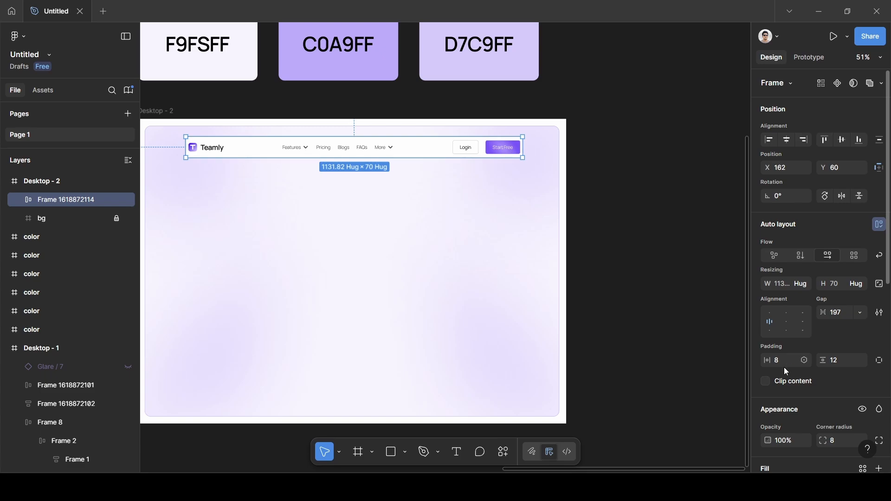
pyautogui.click(851, 361)
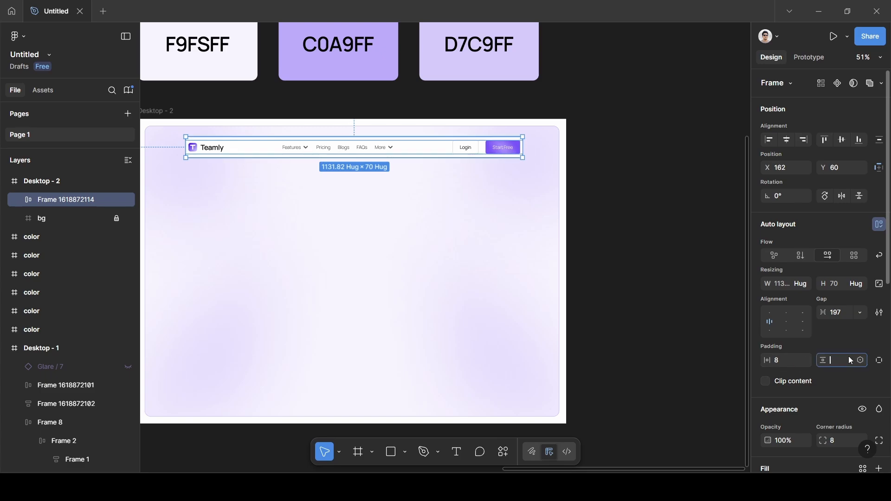
pyautogui.write('8')
pyautogui.press('Return')
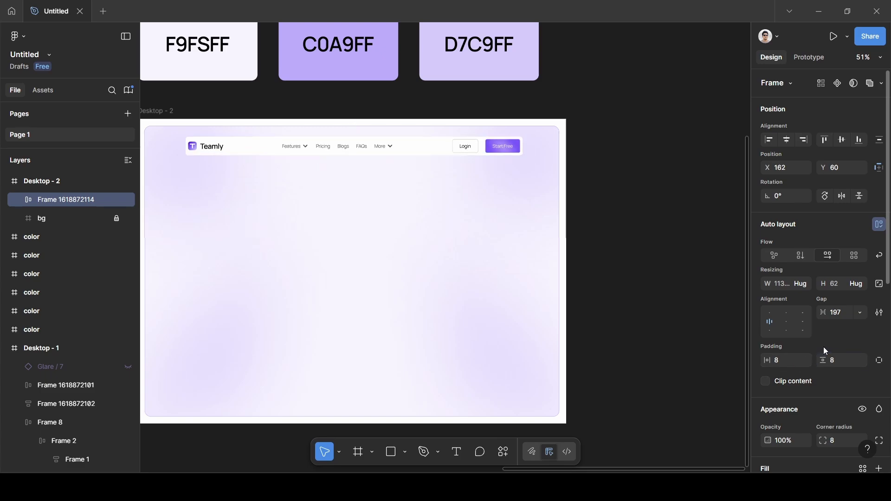
pyautogui.moveTo(403, 154)
pyautogui.mouseDown()
pyautogui.moveTo(396, 148)
pyautogui.moveTo(402, 153)
pyautogui.mouseUp()
# - Set the navigation bar's item gap to Auto and narrow the bar from both ends to a width of 1011
pyautogui.click(861, 316)
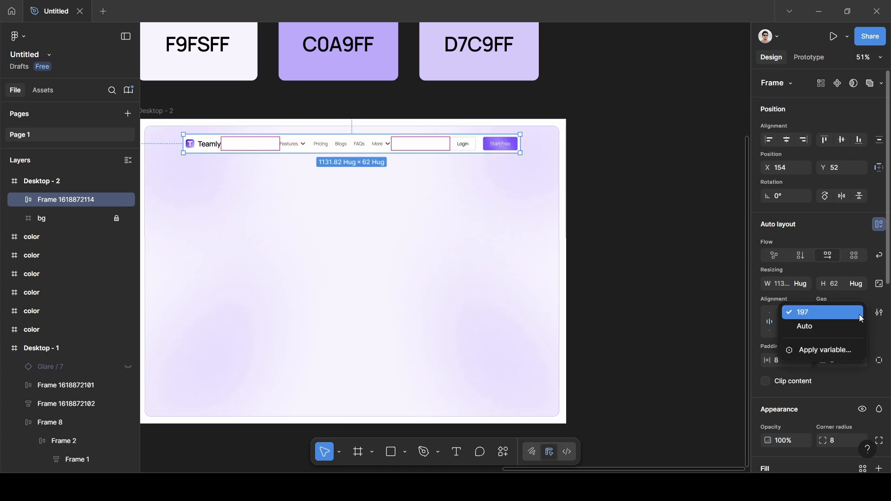
pyautogui.click(852, 326)
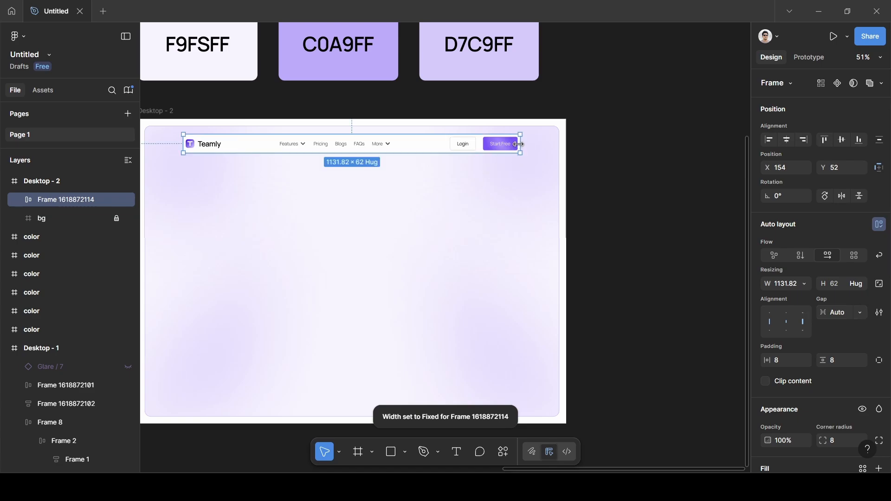
pyautogui.moveTo(518, 144); pyautogui.dragTo(499, 147)
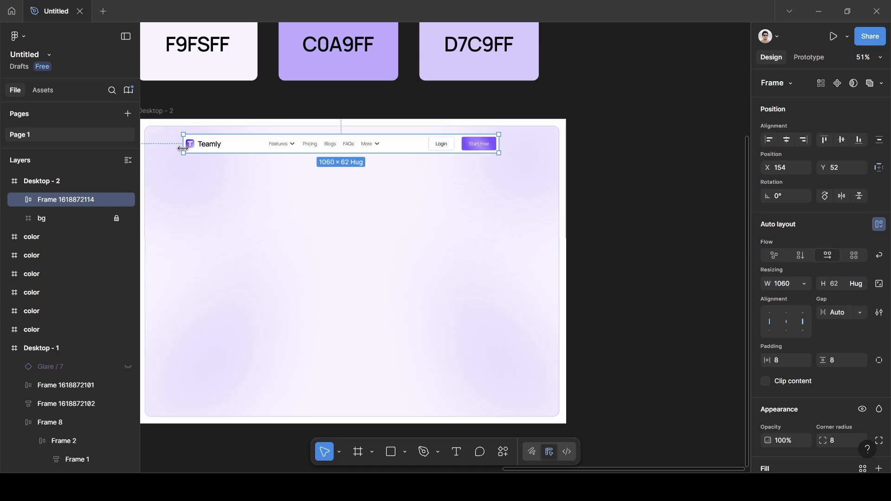
pyautogui.moveTo(189, 144); pyautogui.dragTo(204, 145)
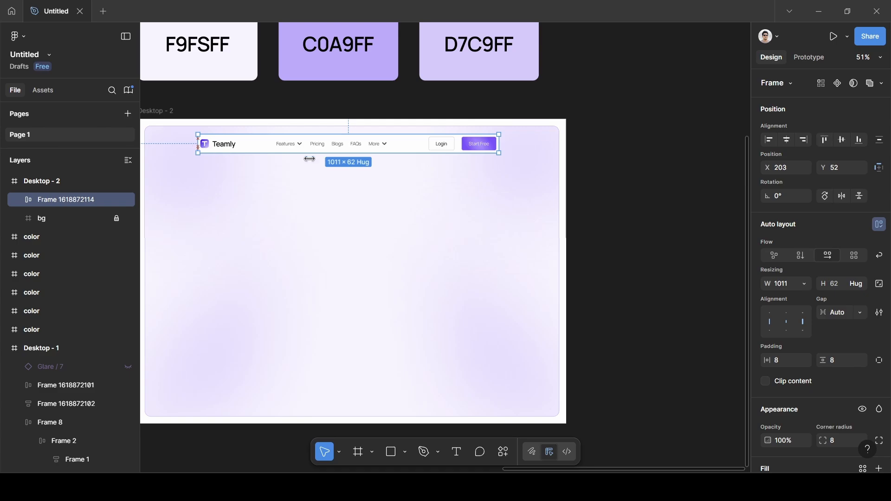
pyautogui.click(641, 174)
# - Examine the hero section of Desktop - 1, including its tagline, heading, buttons and dashboard, as reference for Desktop - 2
pyautogui.hscroll(-5, 642, 174)
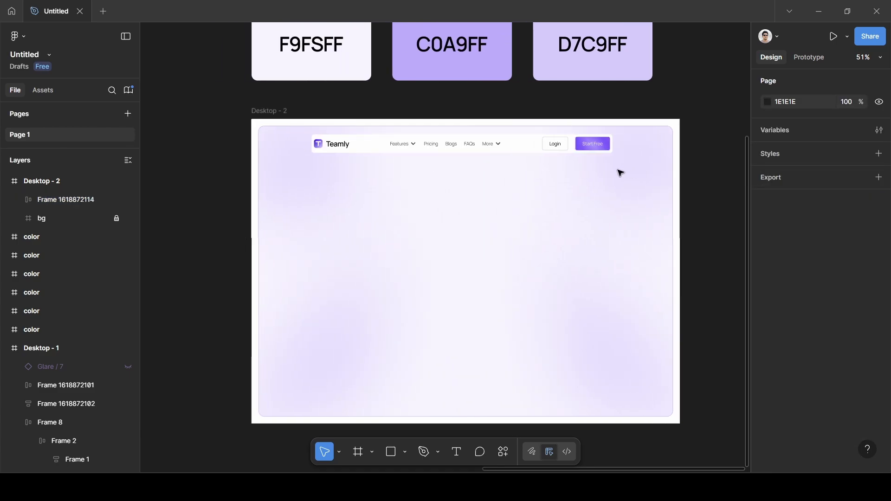
pyautogui.hscroll(-20, 620, 173)
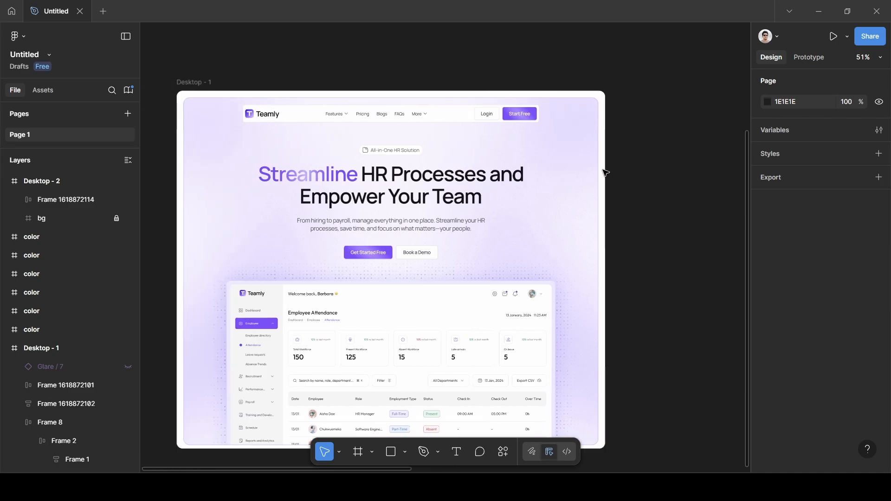
pyautogui.scroll(-4, 603, 172)
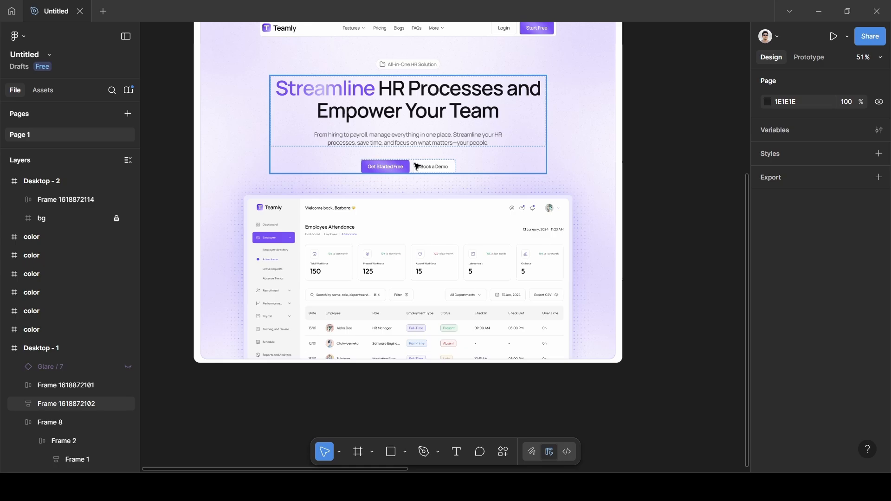
pyautogui.scroll(-3, 416, 166)
pyautogui.scroll(5, 416, 166)
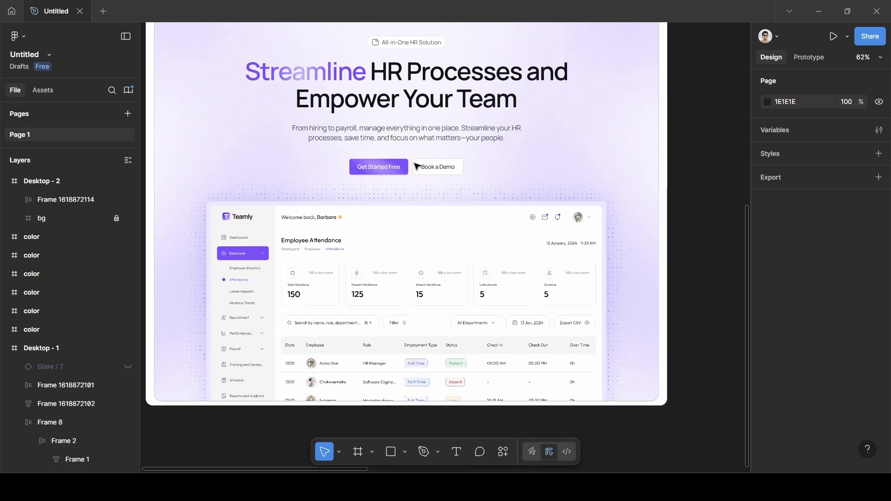
pyautogui.hscroll(3, 416, 166)
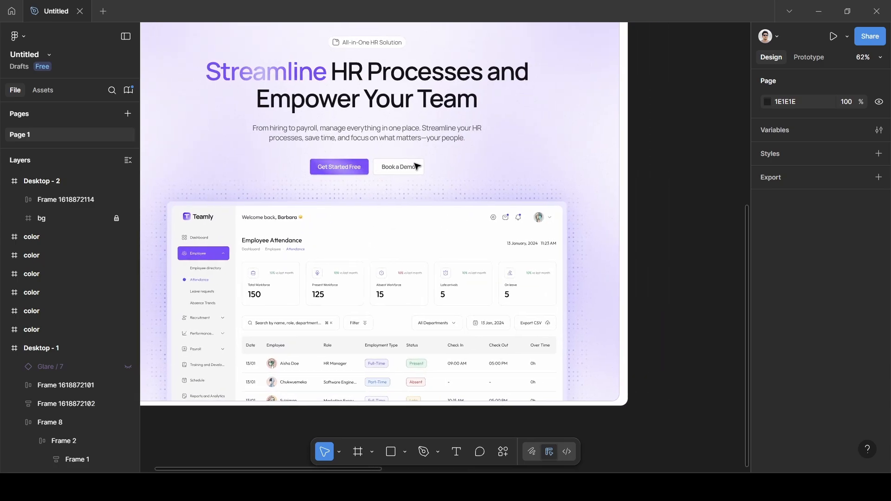
pyautogui.scroll(-5, 416, 166)
pyautogui.hscroll(10, 655, 166)
pyautogui.scroll(4, 654, 166)
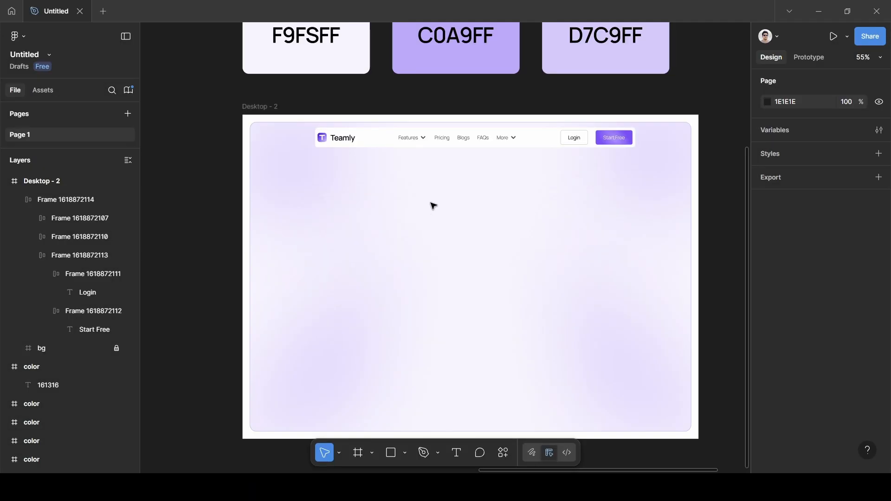
# - Add the text "ALl in one HR solution" below the navigation bar in Desktop - 2
pyautogui.press('t')
pyautogui.click(436, 184)
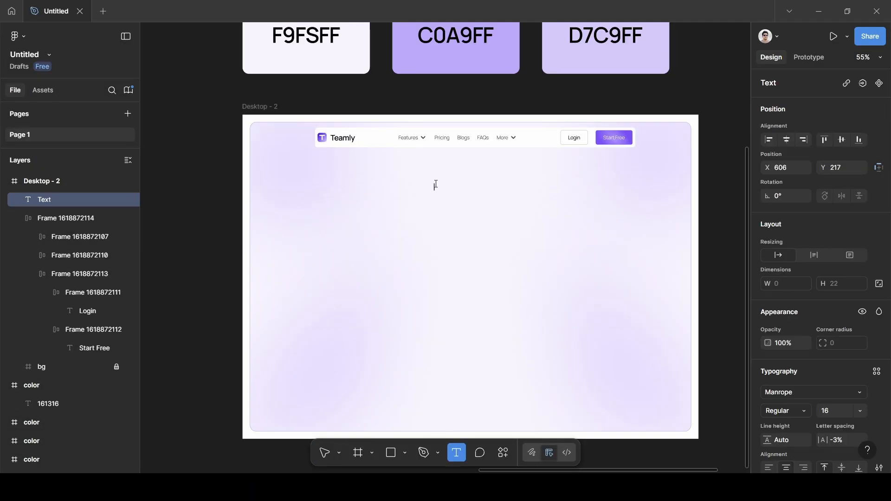
pyautogui.write('All')
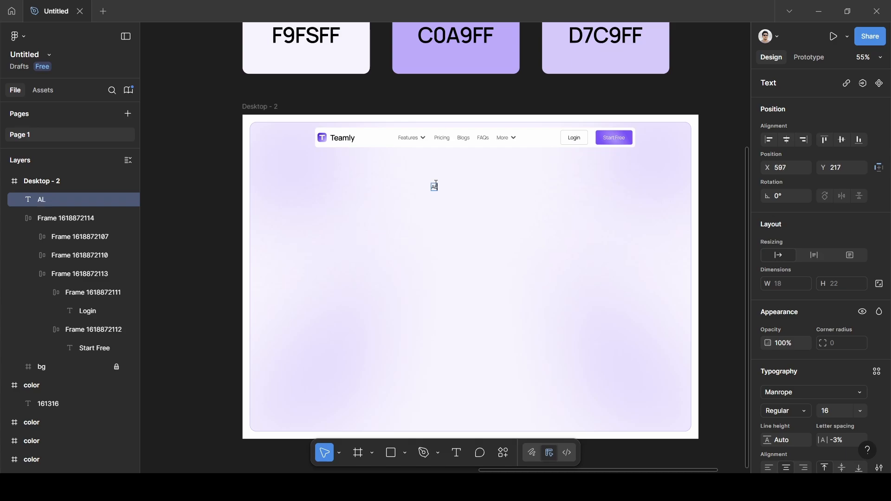
pyautogui.write(' in one HR solution')
pyautogui.press('Escape')
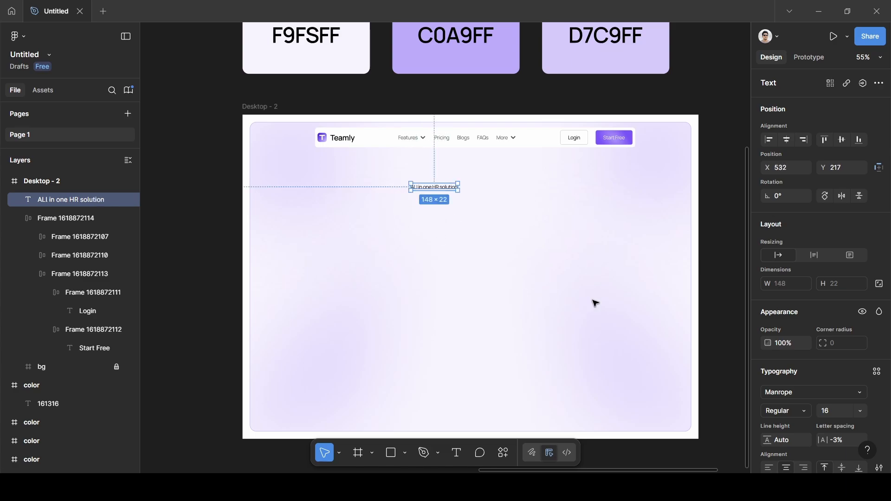
pyautogui.click(505, 272)
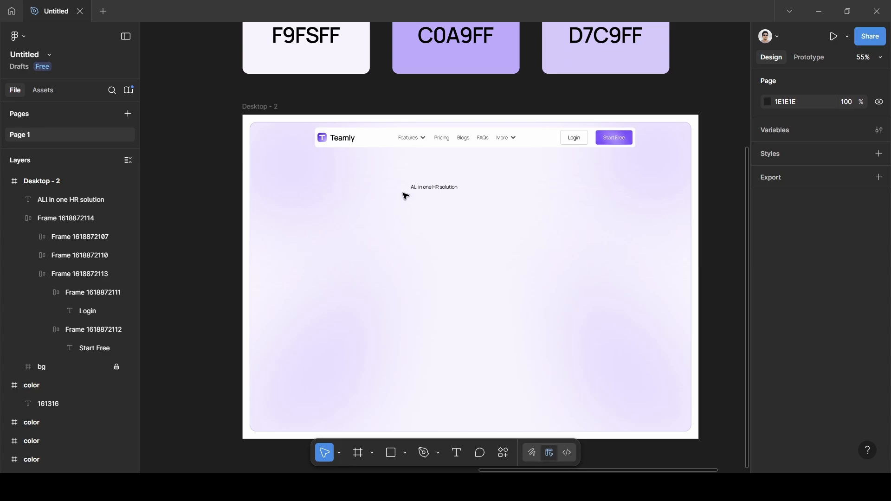
# - Open the Iconify plugin and search its icons for "folder"
pyautogui.click(505, 452)
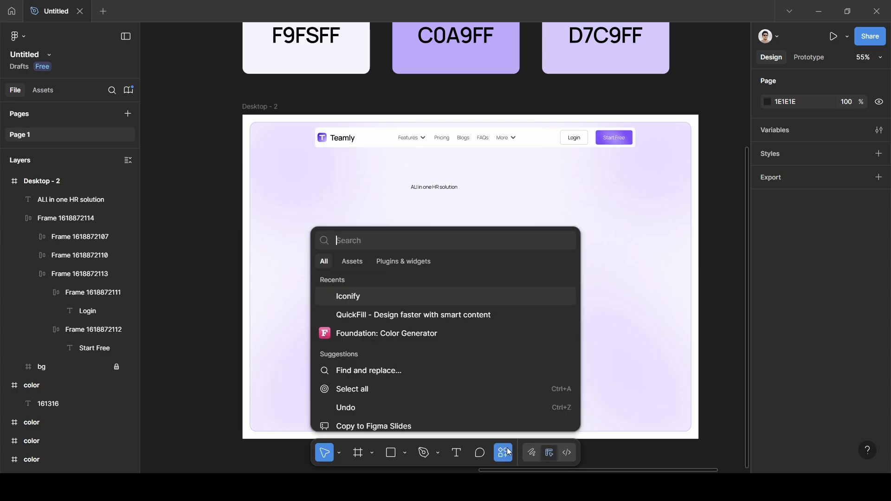
pyautogui.click(389, 296)
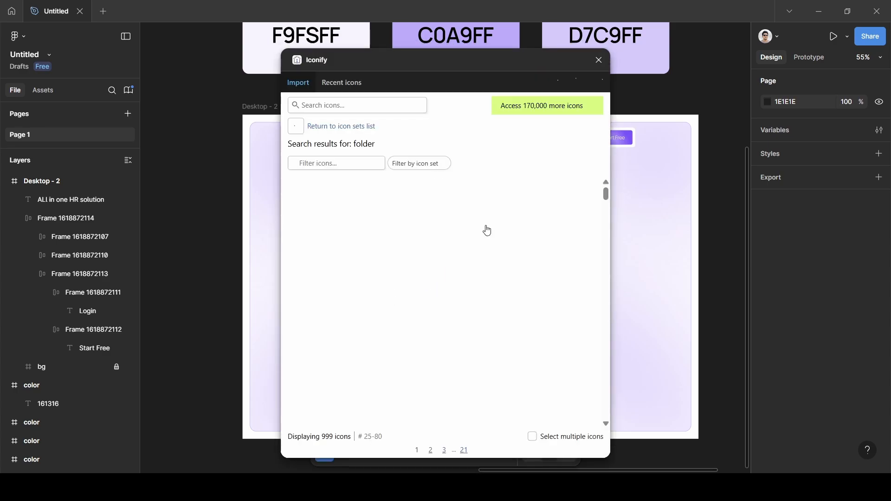
pyautogui.click(343, 103)
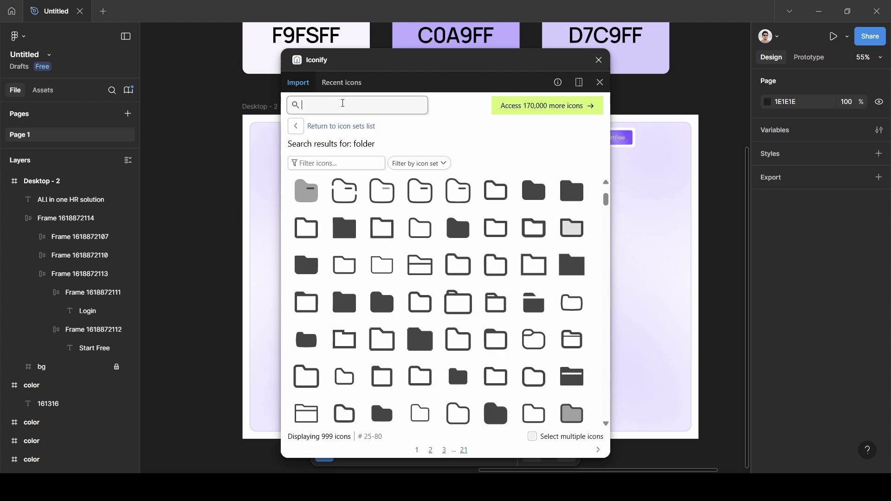
pyautogui.write('fo')
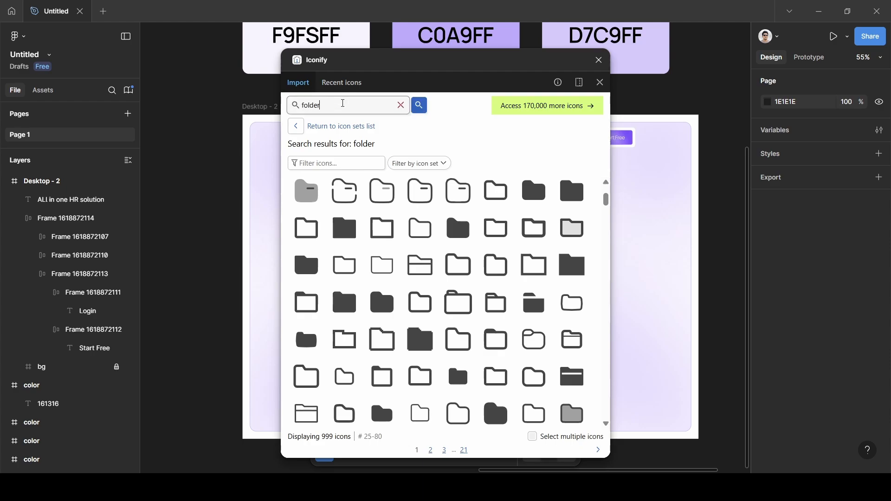
pyautogui.write('lder')
pyautogui.press('Return')
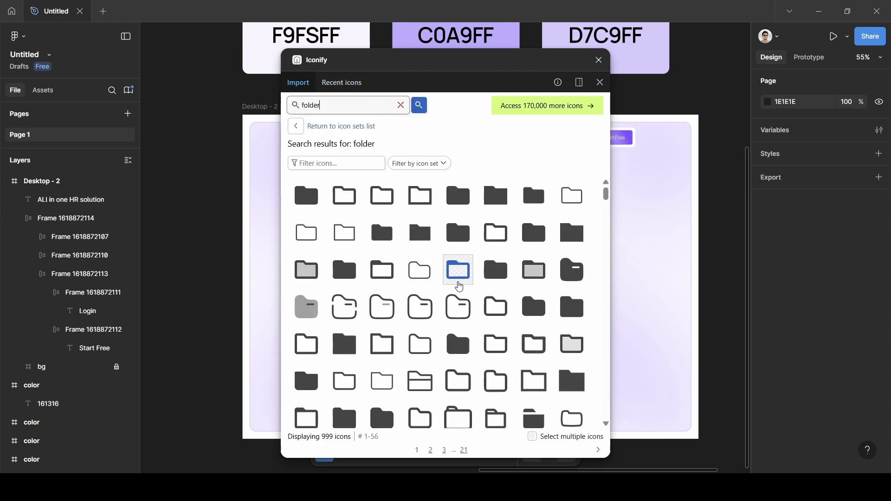
# - Examine the folder icon search results for an outlined icon that suits the tagline
pyautogui.scroll(-3, 460, 287)
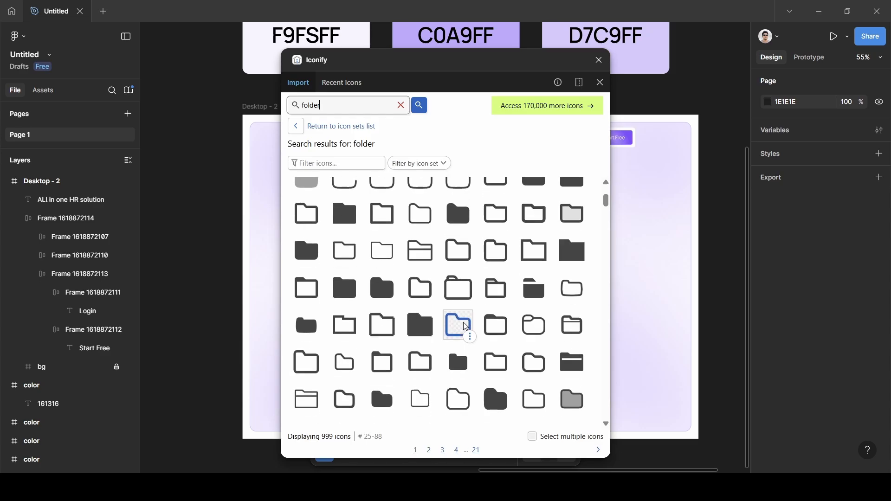
pyautogui.scroll(-5, 466, 327)
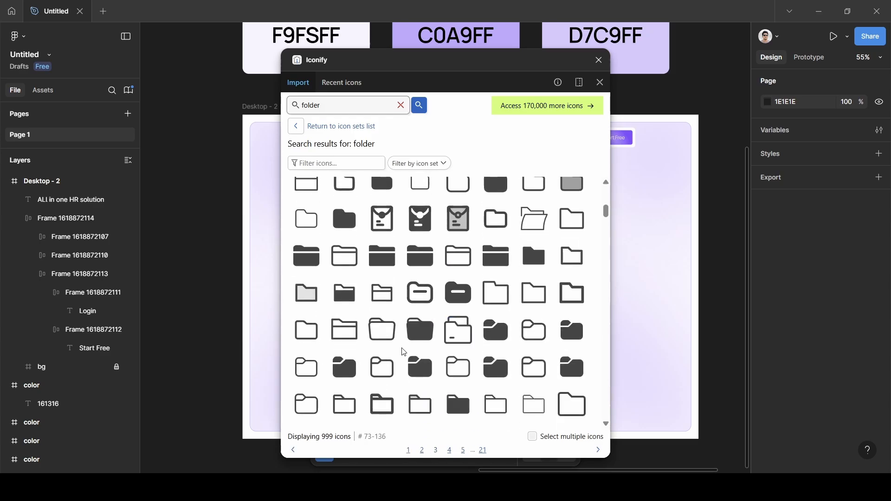
pyautogui.scroll(-2, 403, 352)
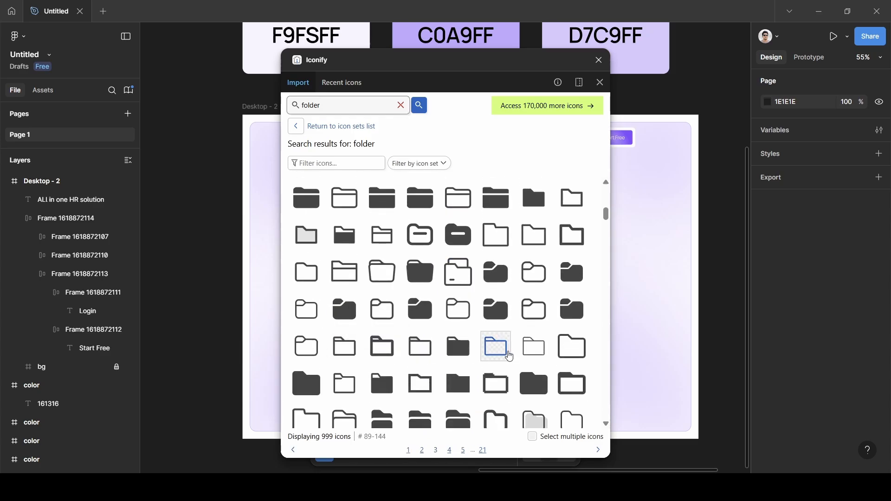
pyautogui.scroll(-3, 482, 357)
pyautogui.scroll(-1, 362, 350)
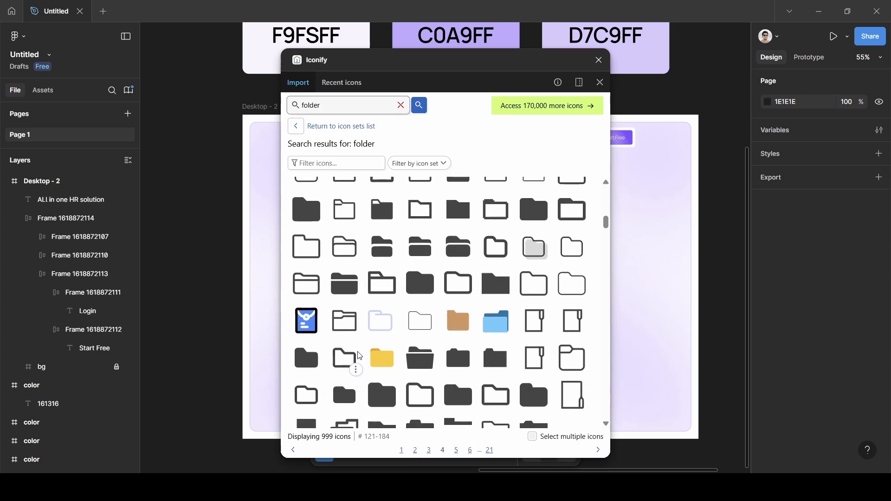
pyautogui.scroll(-7, 436, 375)
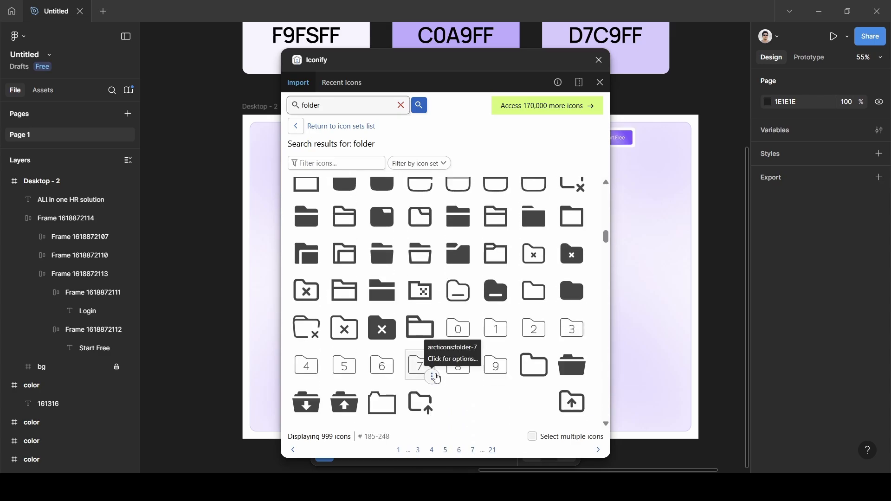
pyautogui.scroll(-5, 487, 329)
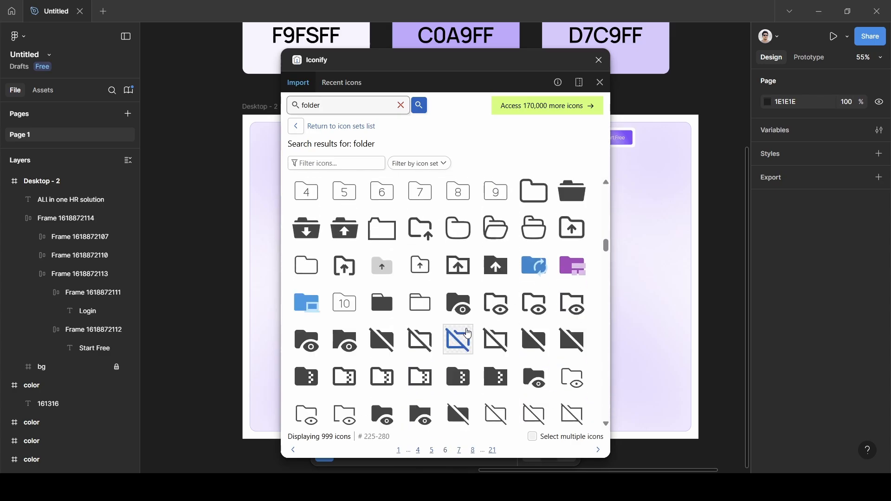
pyautogui.scroll(-10, 467, 334)
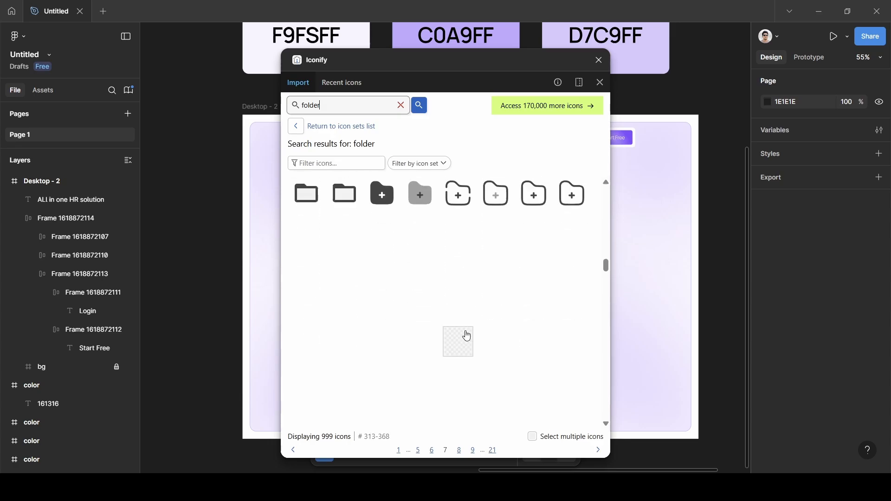
pyautogui.scroll(-4, 467, 335)
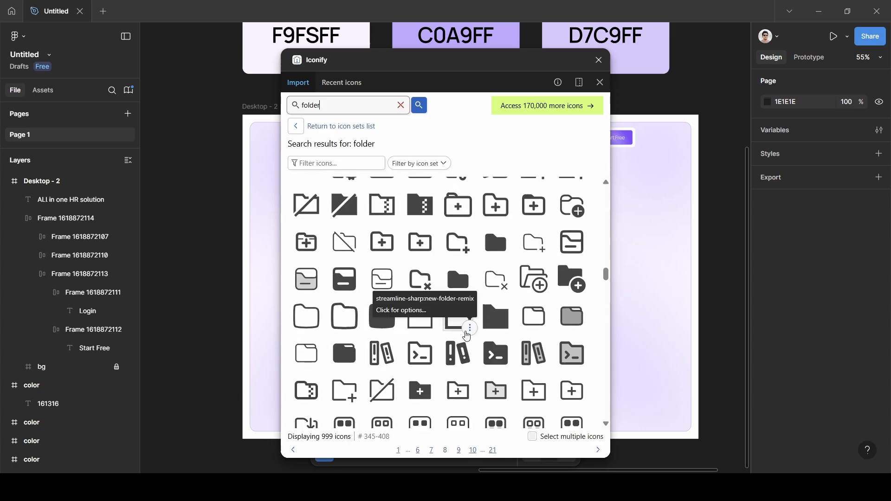
pyautogui.scroll(-1, 467, 335)
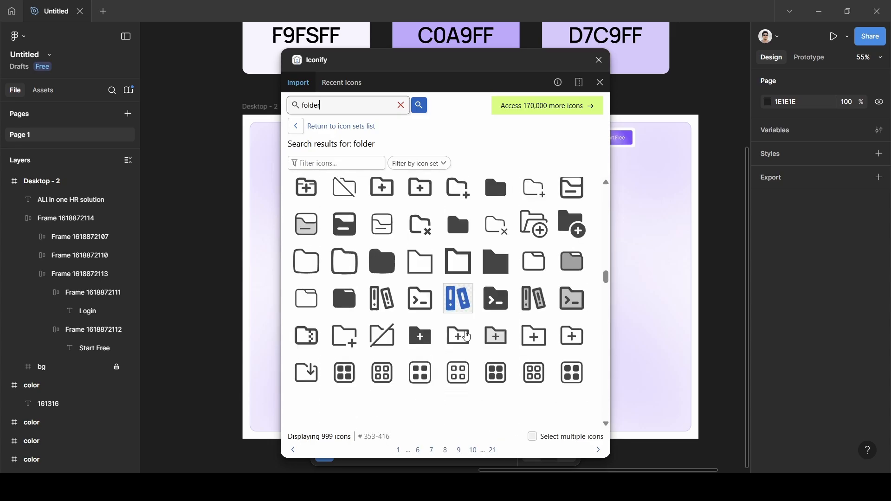
pyautogui.scroll(-5, 467, 336)
pyautogui.scroll(-7, 466, 336)
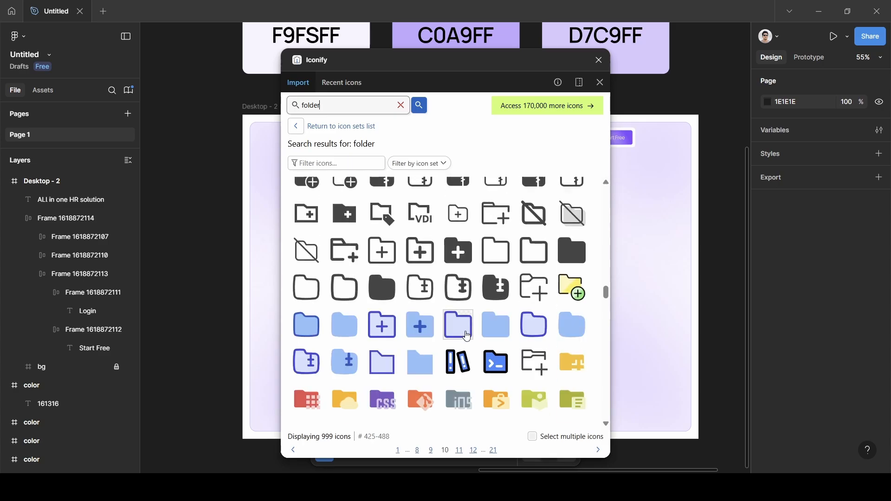
pyautogui.scroll(-5, 467, 335)
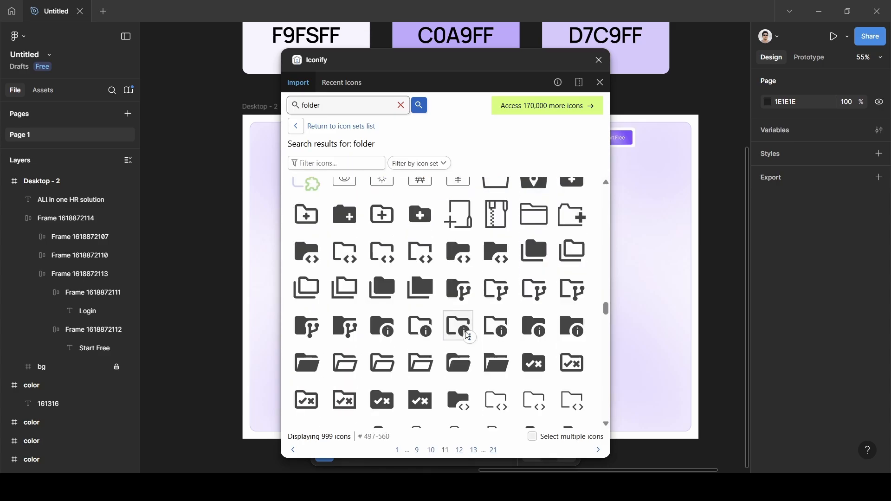
pyautogui.scroll(20, 488, 299)
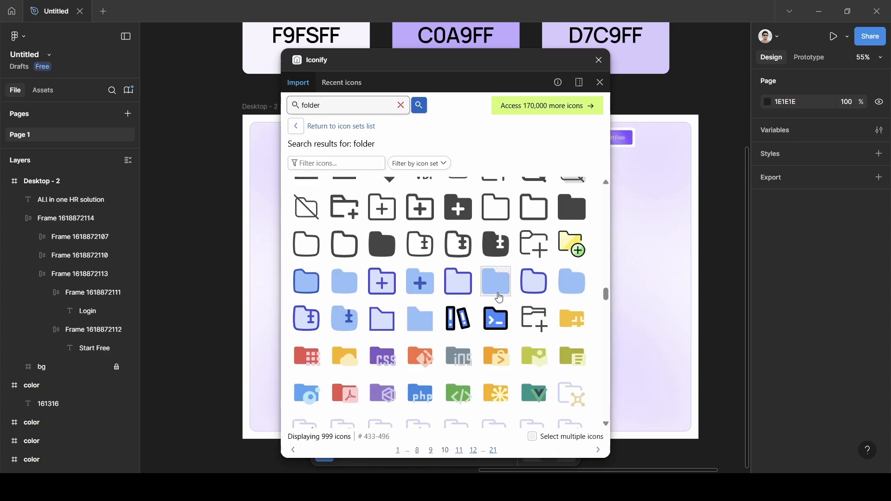
pyautogui.scroll(10, 488, 298)
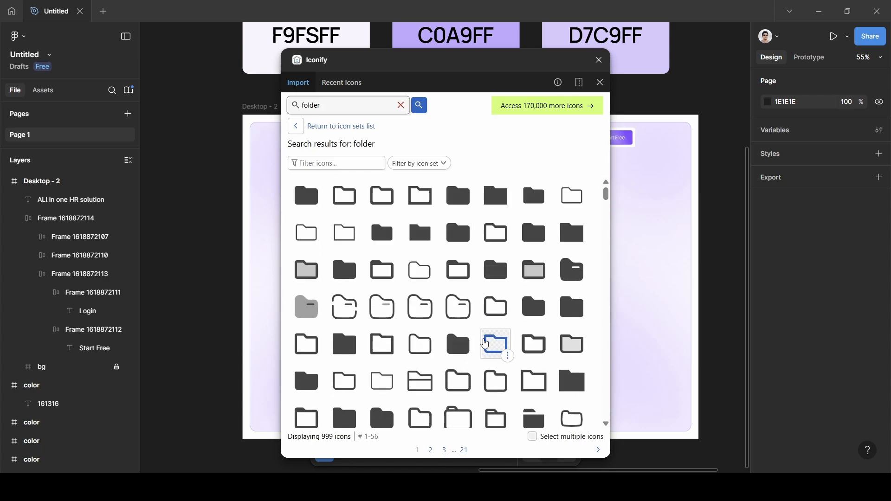
# - Import the rounded outline proicons folder icon as a frame in automatic size and black, and close Iconify
pyautogui.scroll(-2, 464, 334)
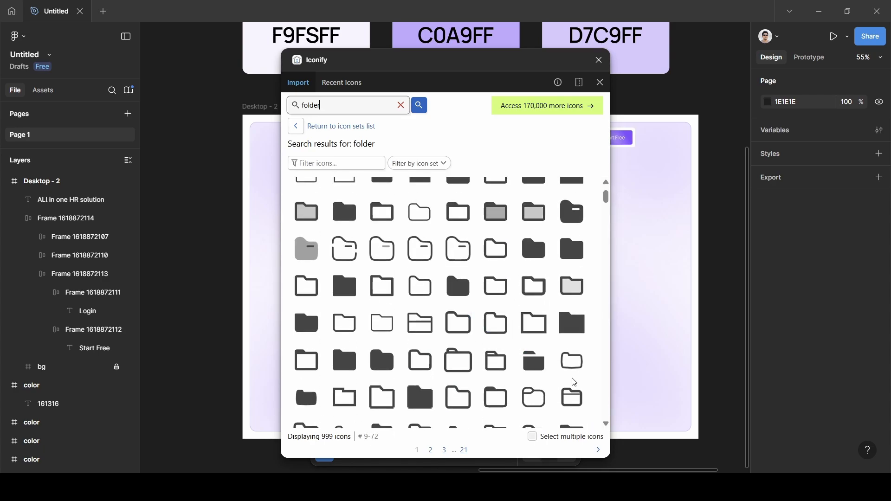
pyautogui.scroll(-2, 572, 385)
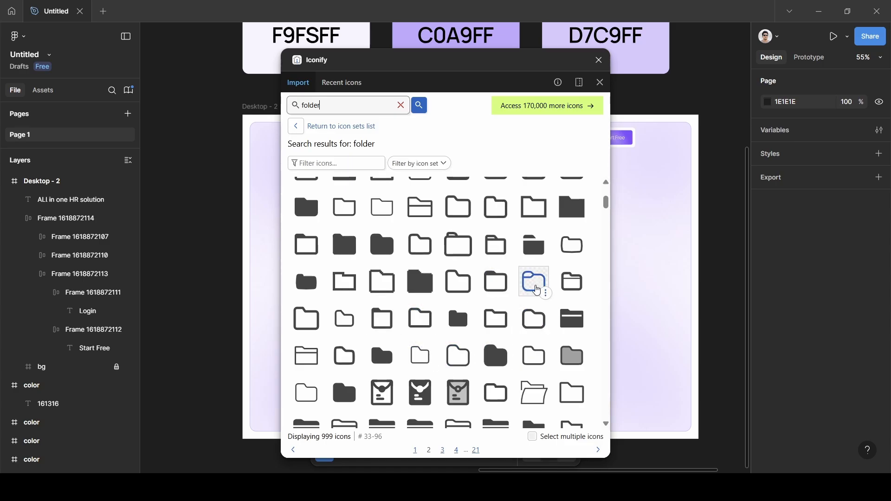
pyautogui.click(532, 284)
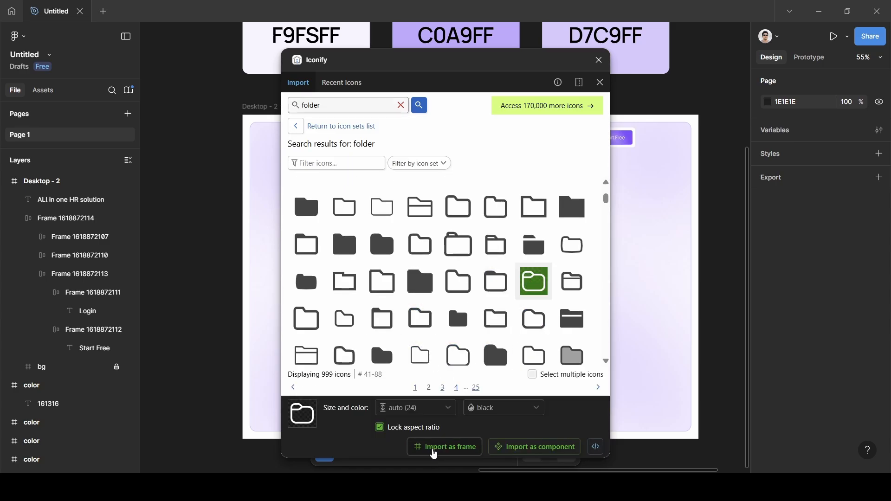
pyautogui.click(429, 447)
pyautogui.click(599, 60)
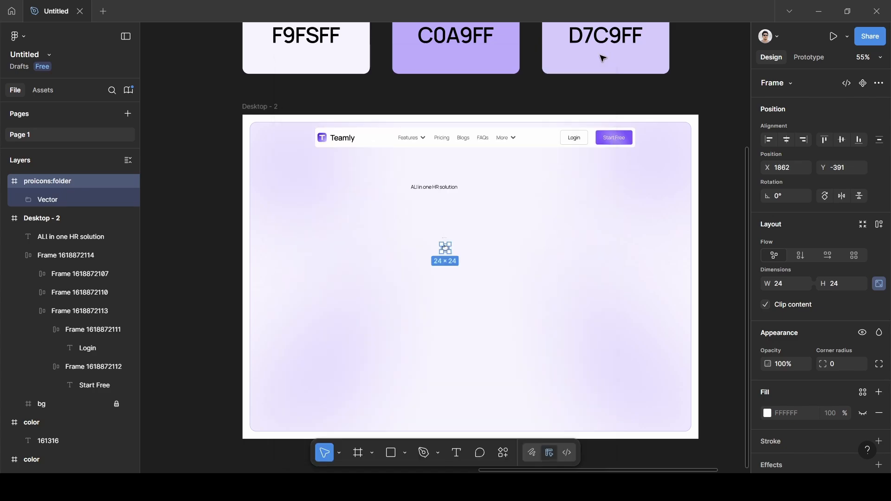
# - Place the folder icon just before the tagline text and nest it inside the Desktop - 2 frame
pyautogui.moveTo(445, 251); pyautogui.dragTo(403, 188)
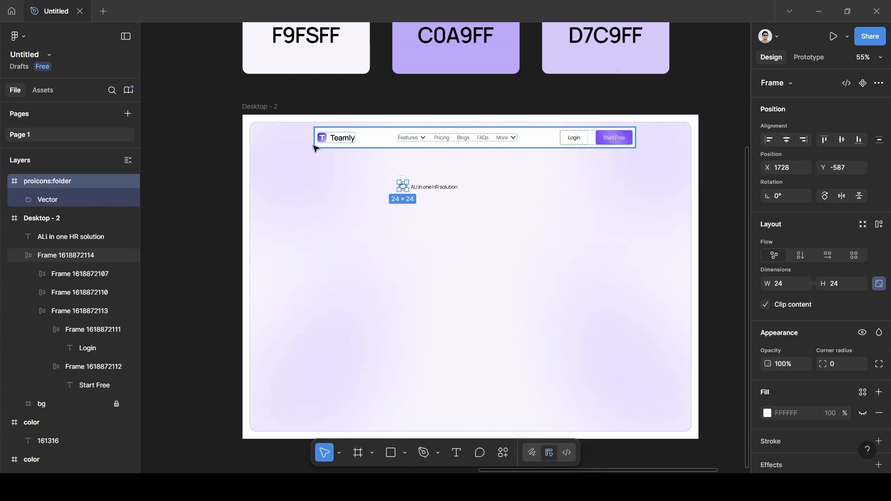
pyautogui.click(6, 181)
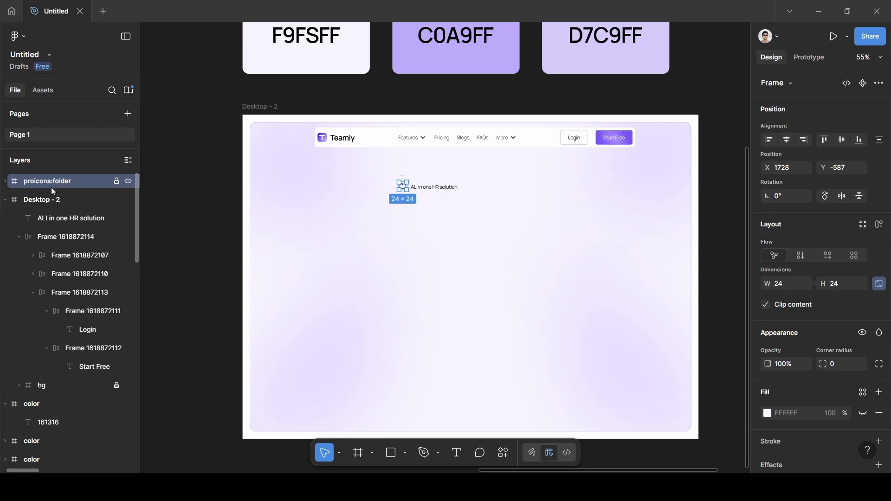
pyautogui.moveTo(51, 188); pyautogui.dragTo(54, 207)
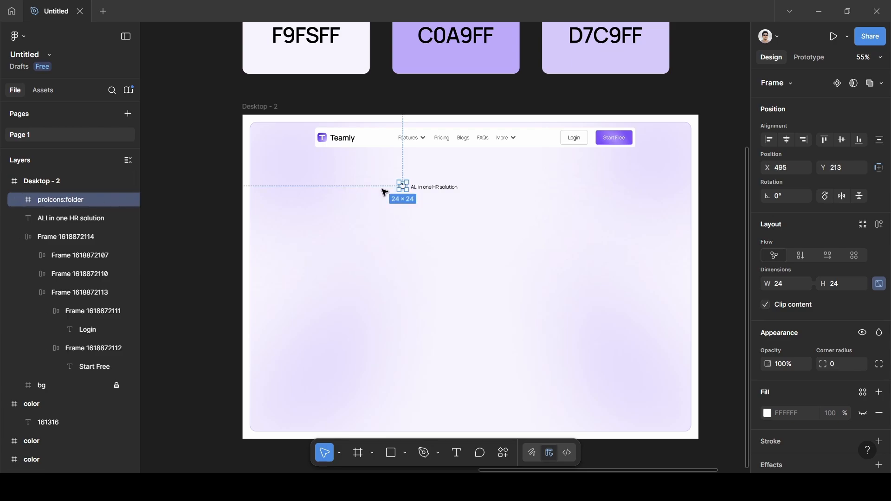
# - Combine the folder icon and tagline text in a horizontal auto layout with a gap of 12
pyautogui.keyDown('shift'); pyautogui.click(445, 189); pyautogui.keyUp('shift')
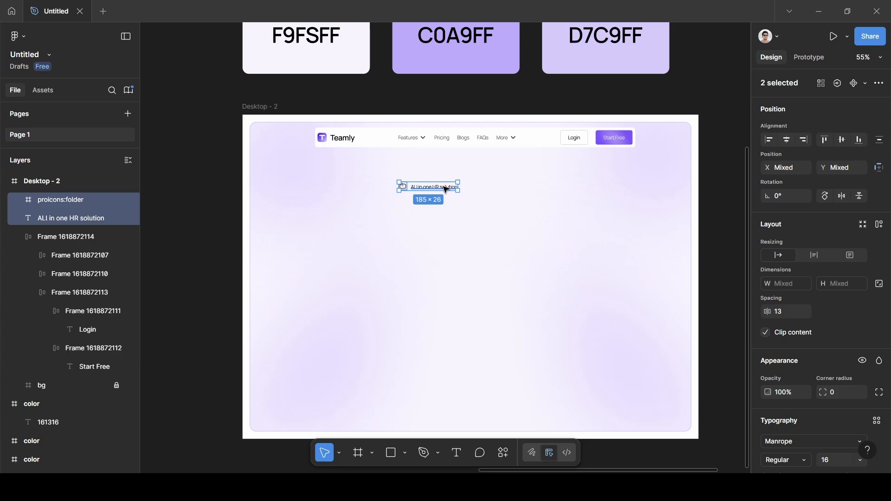
pyautogui.hotkey('shift', 'a')
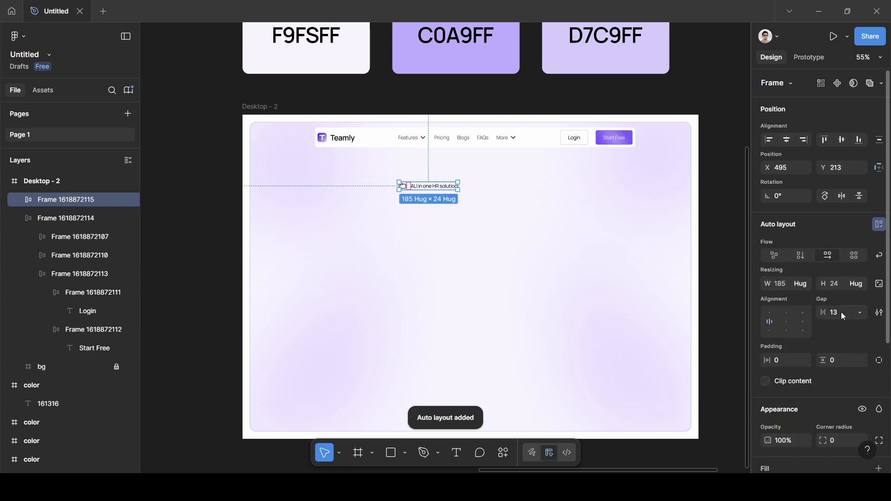
pyautogui.press('BackSpace')
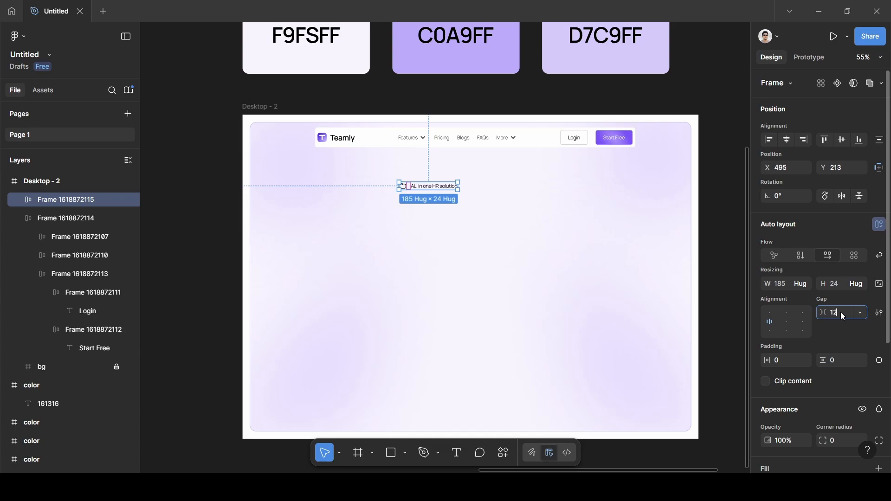
pyautogui.write('12')
pyautogui.press('Return')
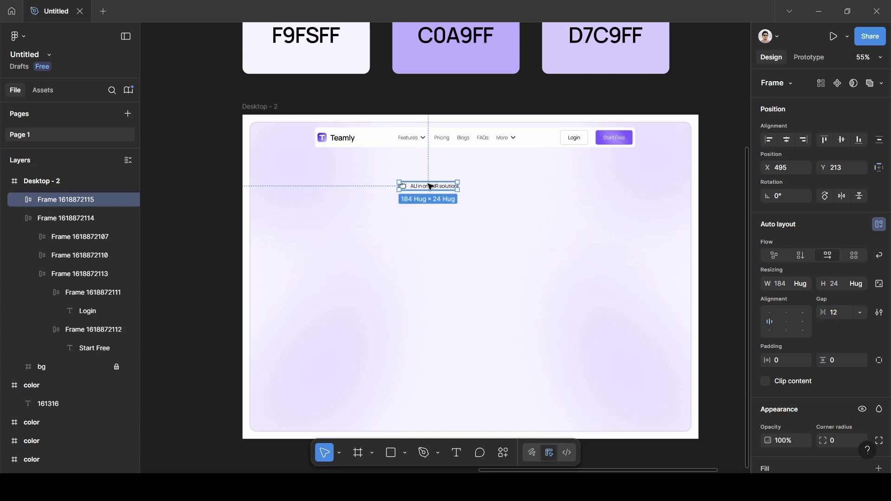
# - Move the tagline badge to about X 582, Y 202 and set its padding to 12 horizontal and 8 vertical
pyautogui.moveTo(429, 189); pyautogui.dragTo(456, 185)
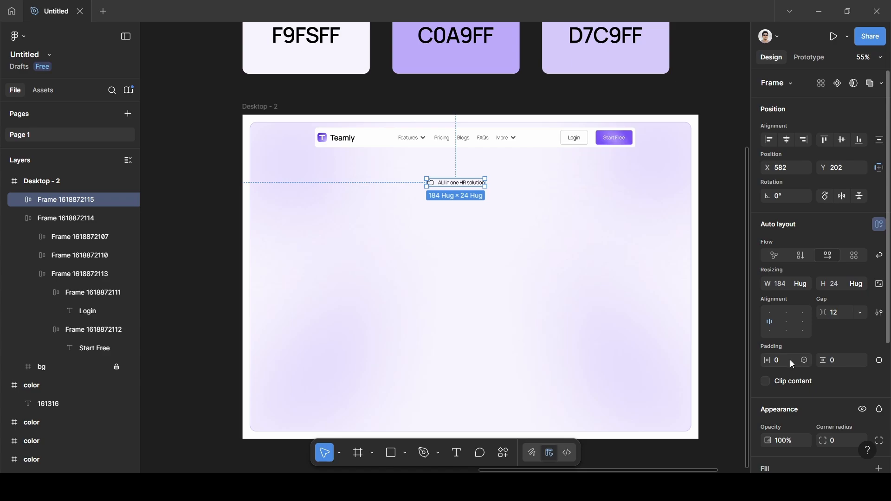
pyautogui.click(791, 360)
pyautogui.write('12')
pyautogui.click(836, 357)
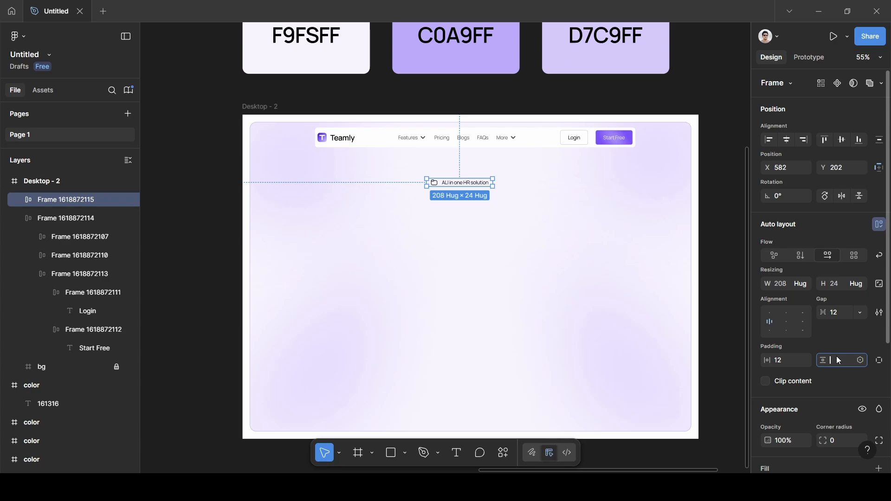
pyautogui.write('8')
pyautogui.press('Return')
# - Give the tagline badge a corner radius of 100 and a white FFFFFF fill
pyautogui.scroll(-4, 834, 402)
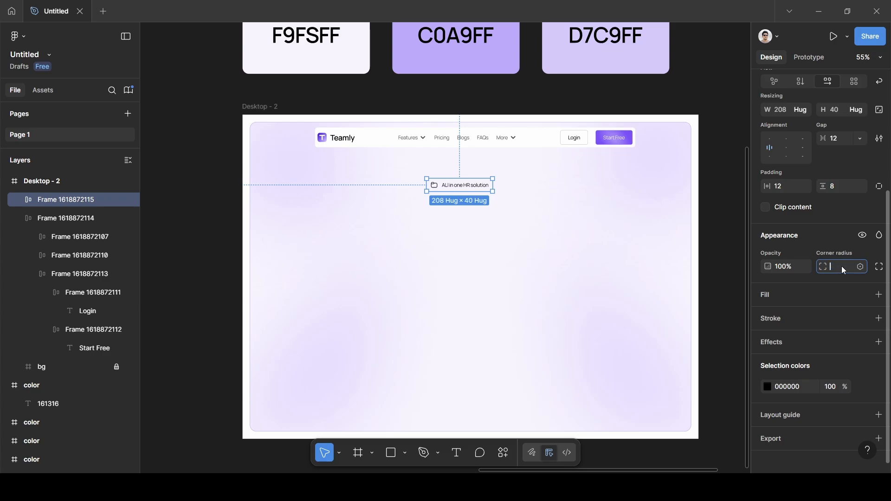
pyautogui.click(833, 239)
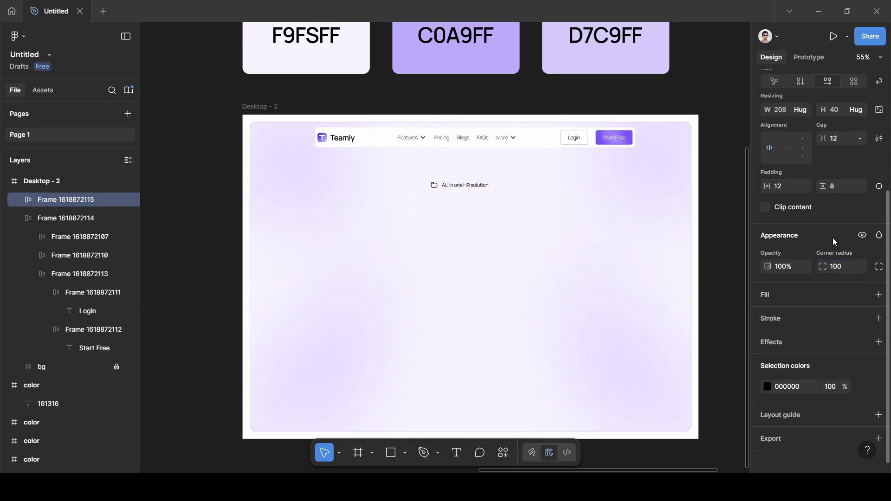
pyautogui.click(878, 294)
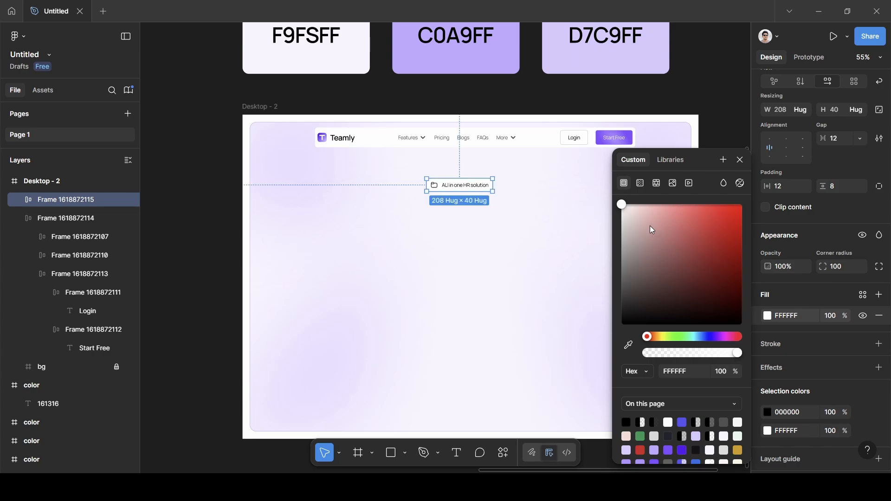
pyautogui.click(799, 297)
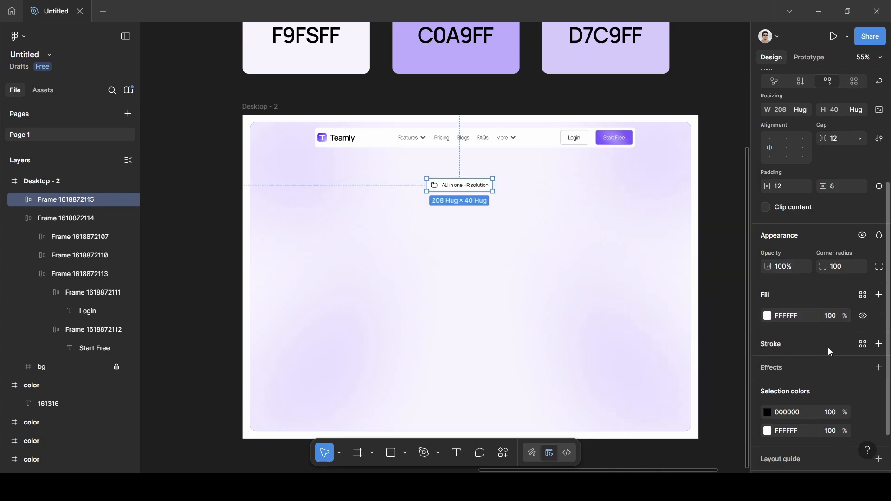
# - Add a DEDEDE stroke to the tagline badge and shift it to the horizontal centre of Desktop - 2
pyautogui.click(878, 344)
pyautogui.click(634, 233)
pyautogui.moveTo(627, 237); pyautogui.dragTo(603, 224)
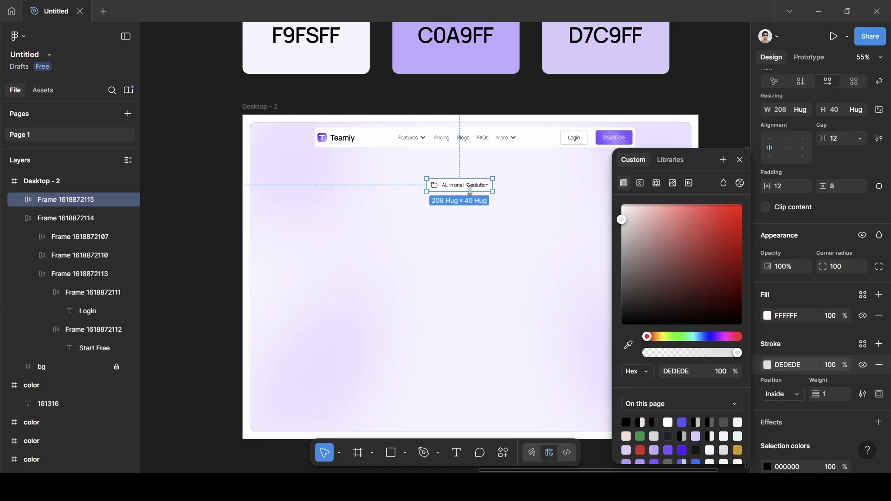
pyautogui.moveTo(466, 190); pyautogui.dragTo(476, 189)
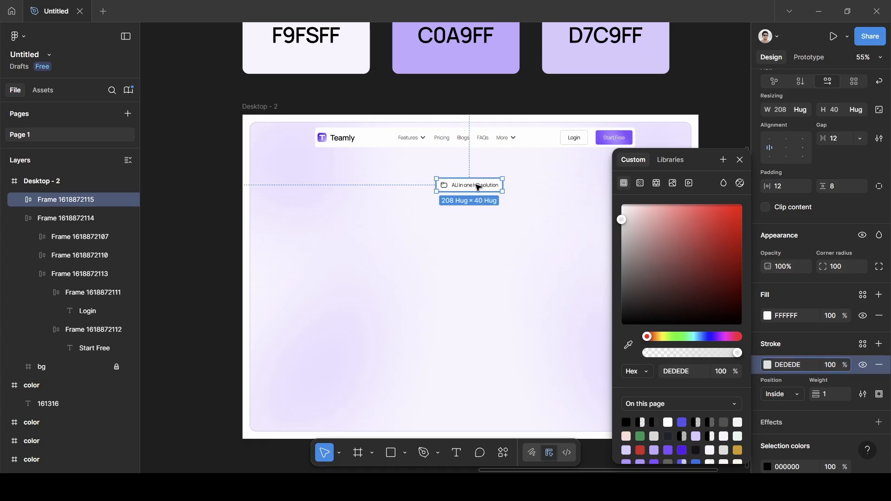
# - Set the fill of the tagline text inside the badge to 505050
pyautogui.doubleClick(478, 186)
pyautogui.click(788, 356)
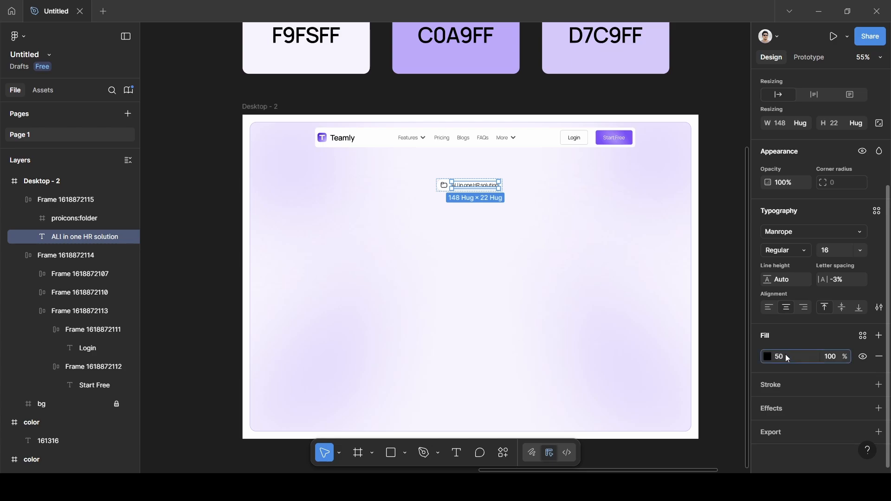
pyautogui.write('505050')
pyautogui.press('Return')
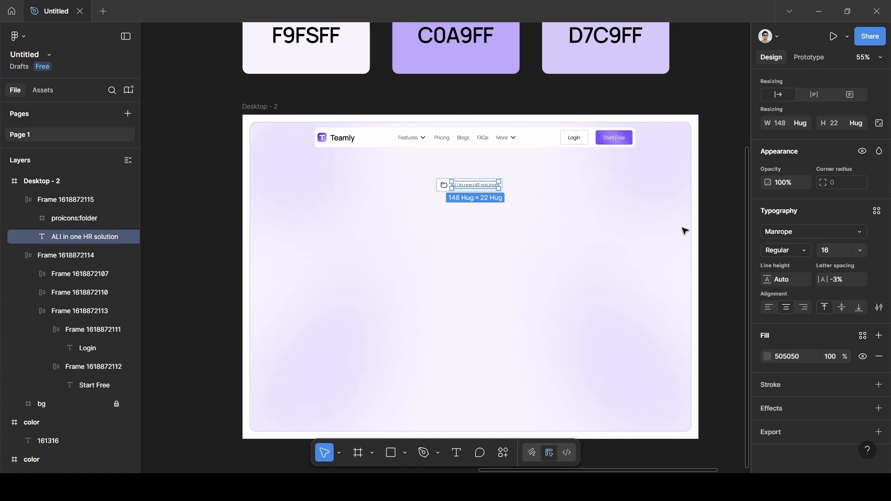
pyautogui.scroll(5, 684, 230)
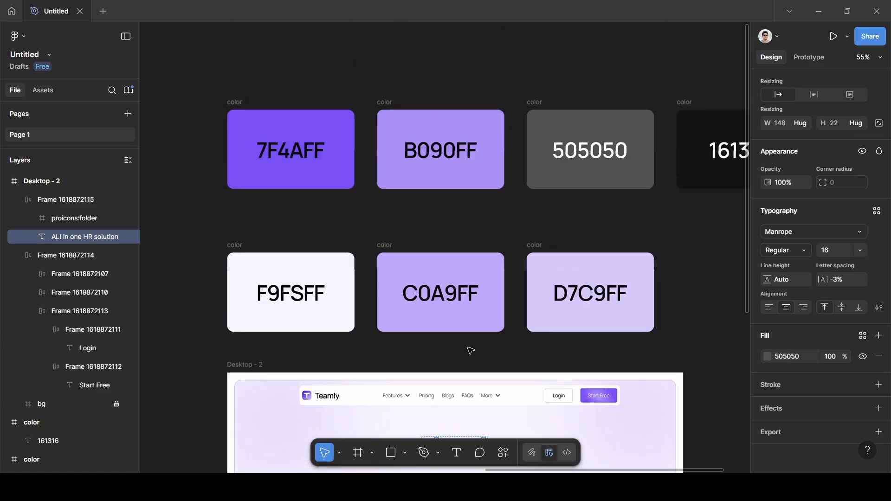
pyautogui.scroll(-5, 472, 352)
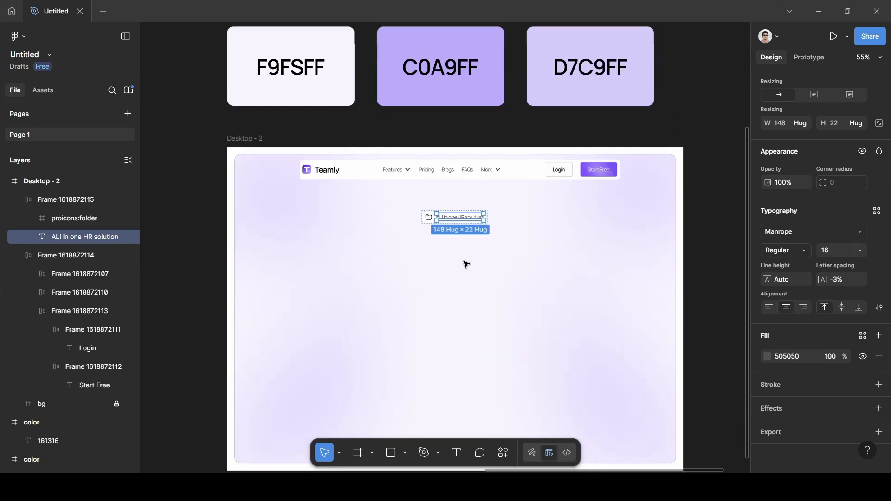
# - Recolor the folder icon inside the tagline badge
pyautogui.click(432, 241)
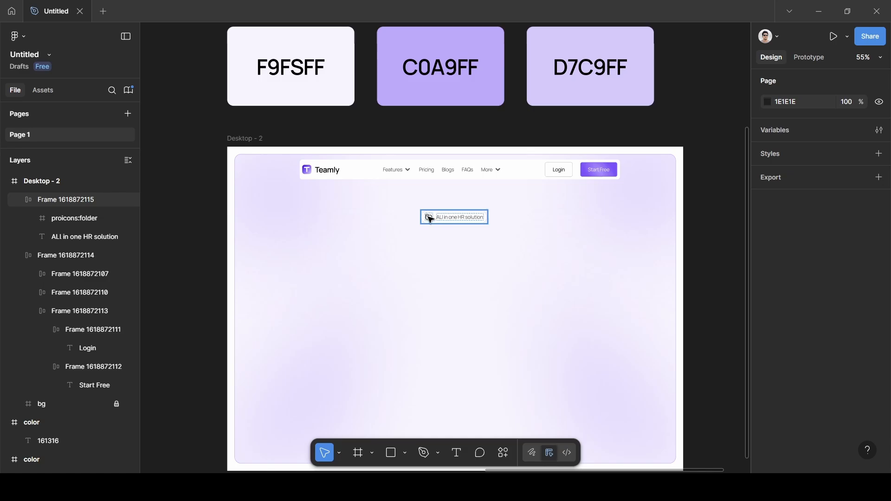
pyautogui.doubleClick(428, 217)
pyautogui.scroll(-4, 783, 391)
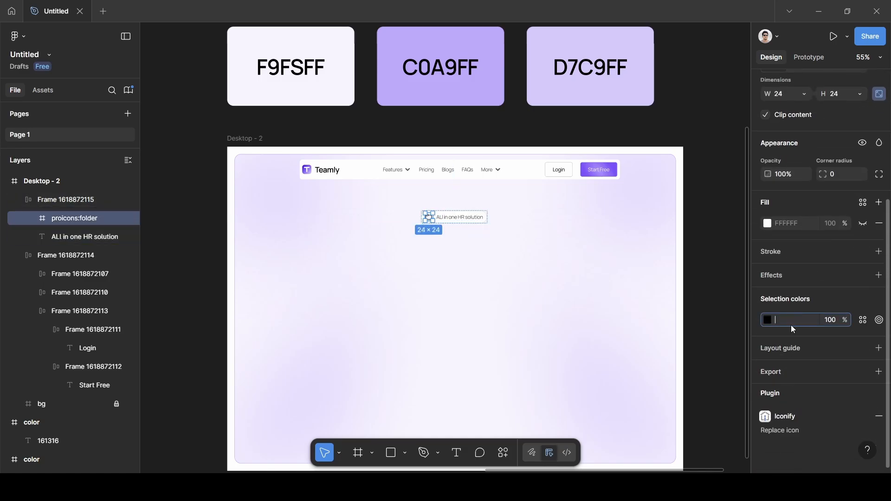
pyautogui.press('Return')
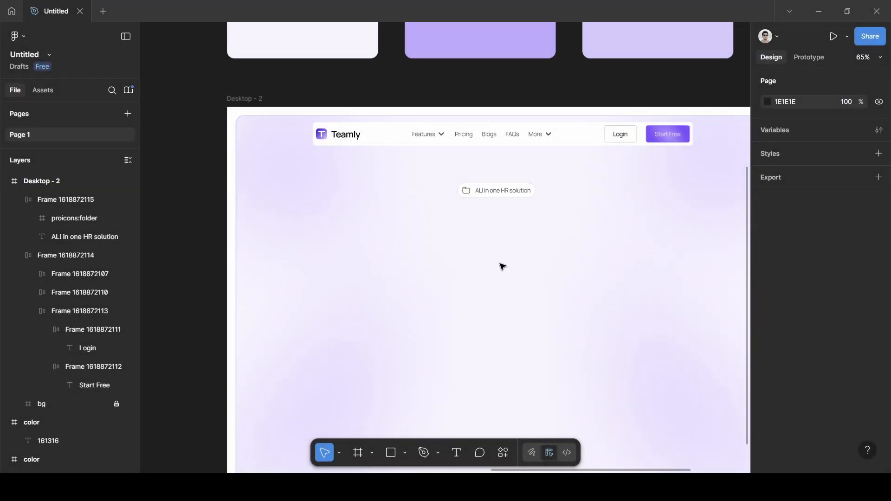
# - Add a headline text below the tagline badge in Desktop - 2 reading "Streamline HR Processes"
pyautogui.press('t')
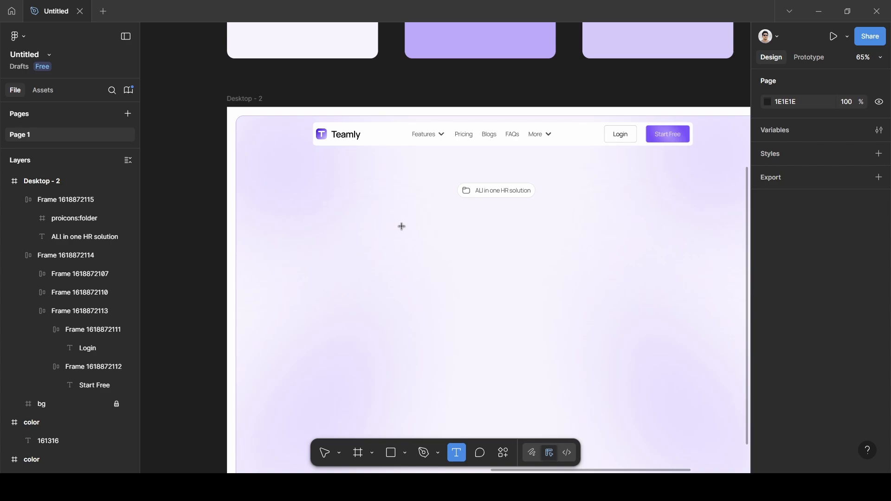
pyautogui.click(402, 227)
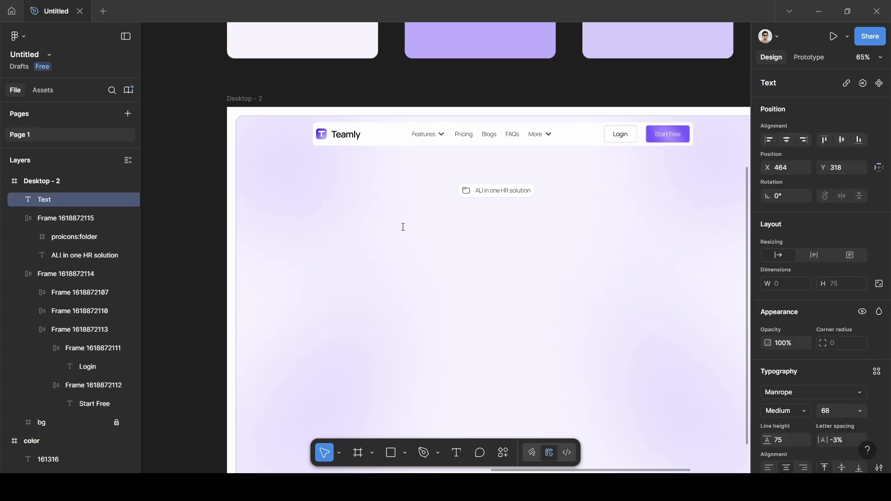
pyautogui.write('Stre')
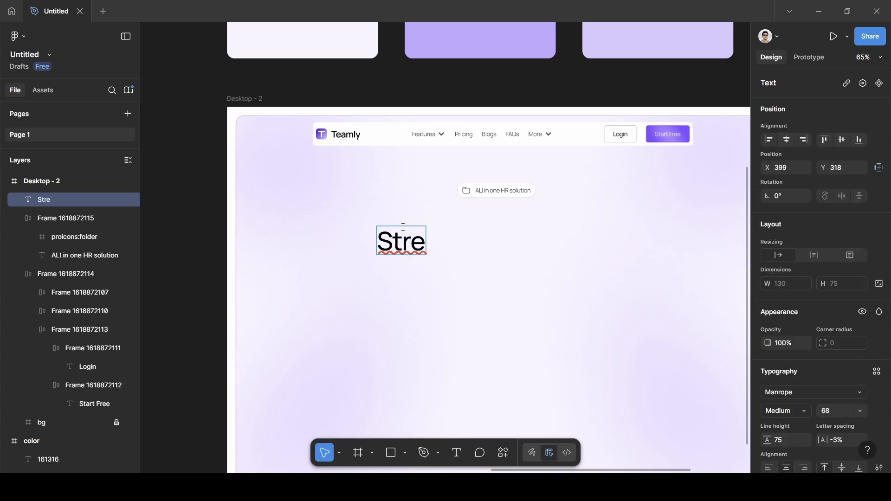
pyautogui.write('amline')
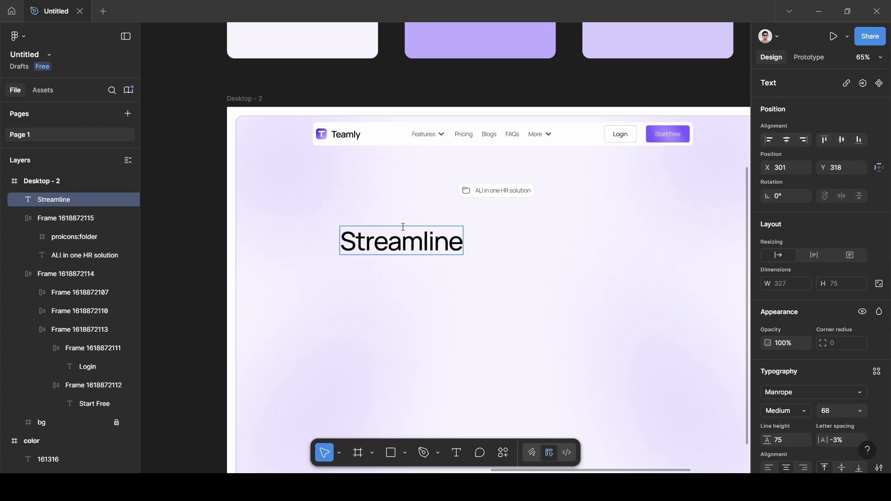
pyautogui.scroll(-5, 403, 227)
pyautogui.hscroll(-3, 403, 227)
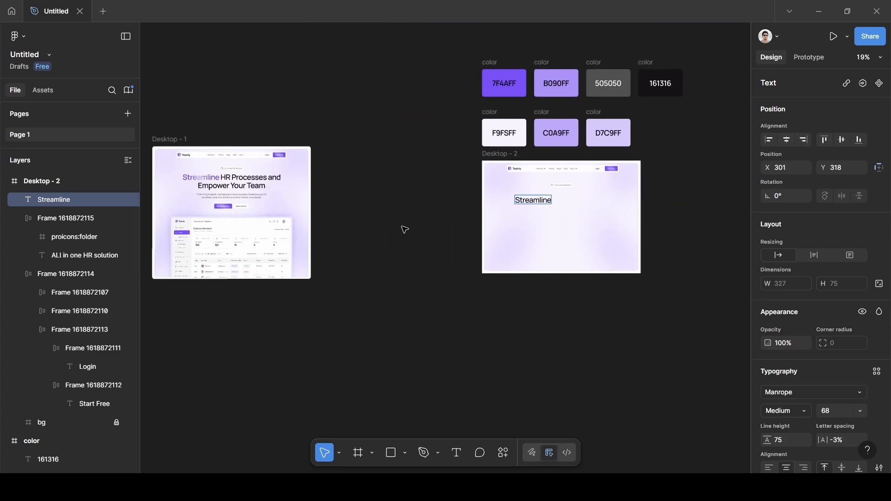
pyautogui.hscroll(3, 404, 230)
pyautogui.scroll(3, 405, 229)
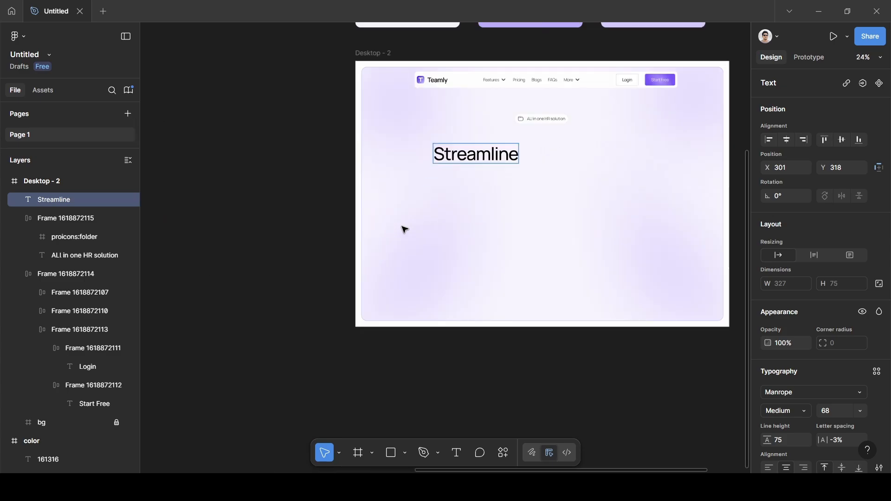
pyautogui.scroll(5, 404, 229)
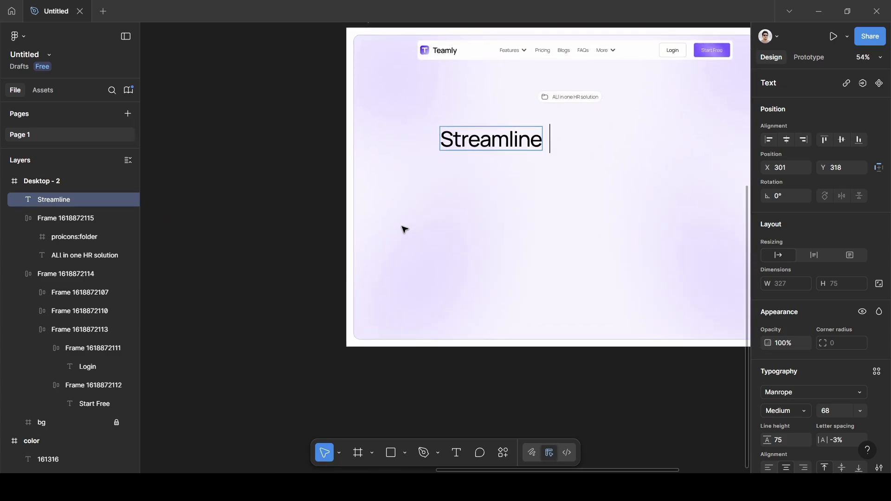
pyautogui.write('HR')
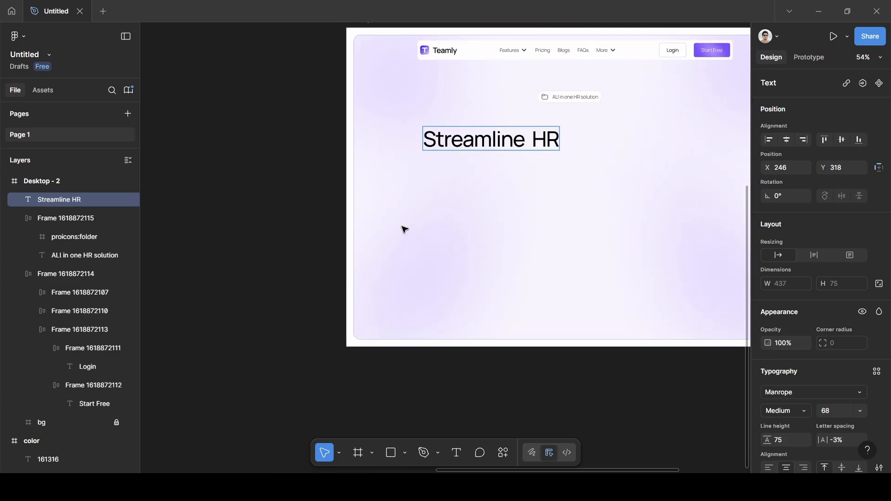
pyautogui.write(' Pr')
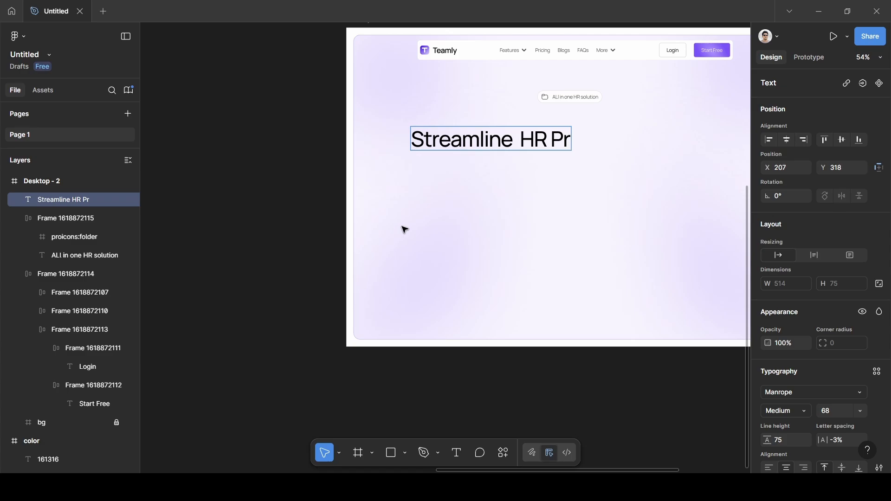
pyautogui.write('ocesses')
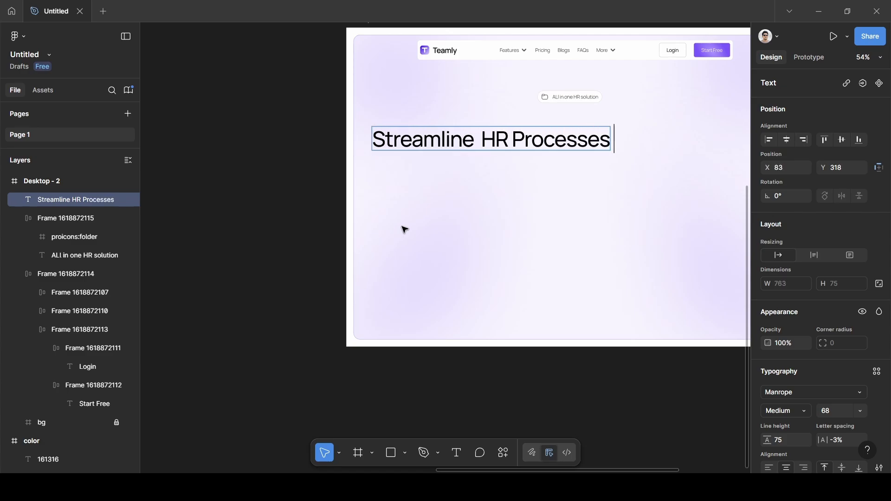
# - Complete the headline with "and Empower Your Team", following the wording in Desktop - 1
pyautogui.scroll(-5, 439, 216)
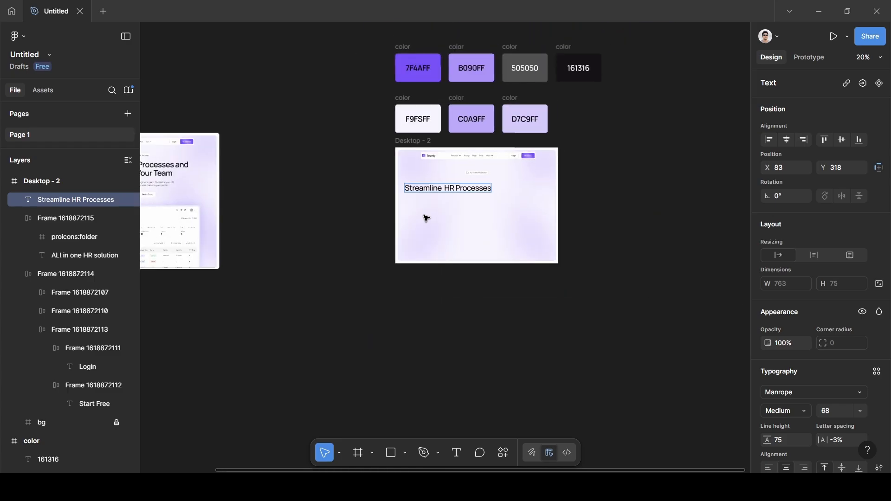
pyautogui.hscroll(-5, 423, 217)
pyautogui.hscroll(3, 426, 218)
pyautogui.write('and')
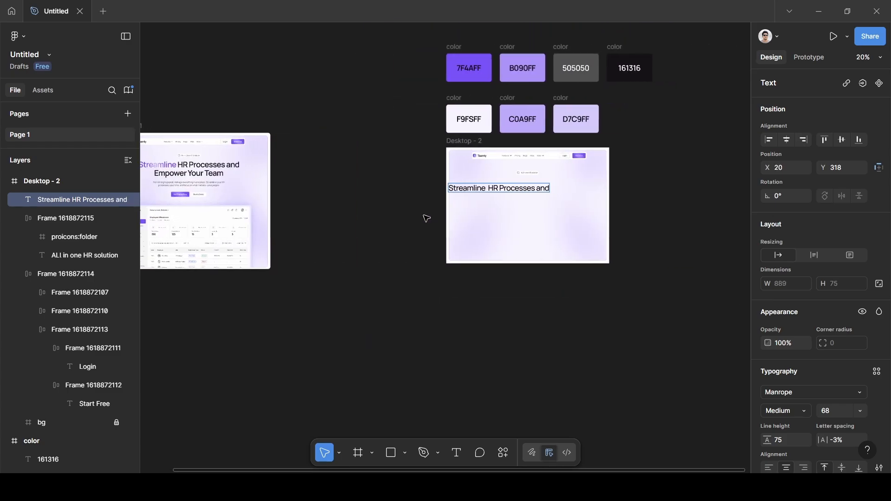
pyautogui.write(' Empowe')
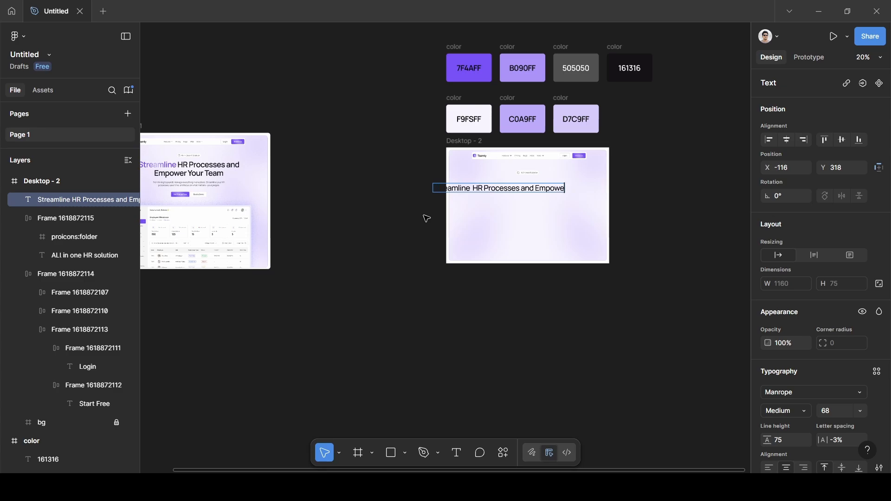
pyautogui.write('r')
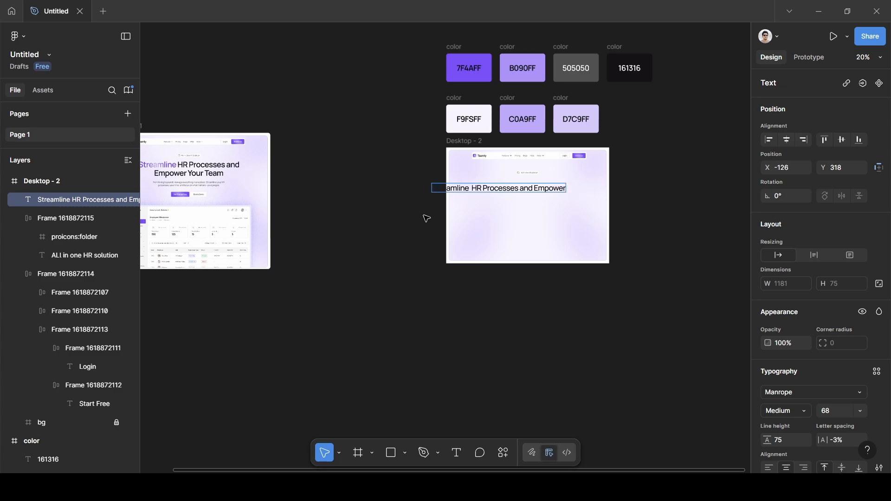
pyautogui.write(' Your')
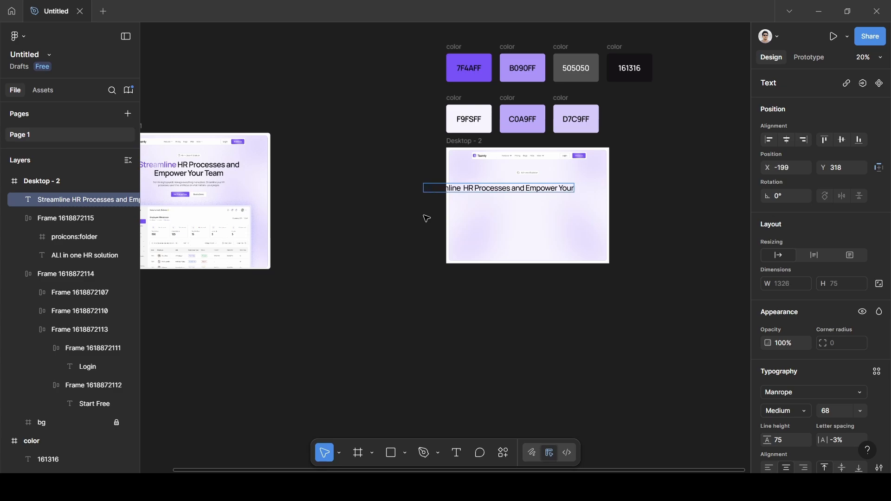
pyautogui.write(' Team')
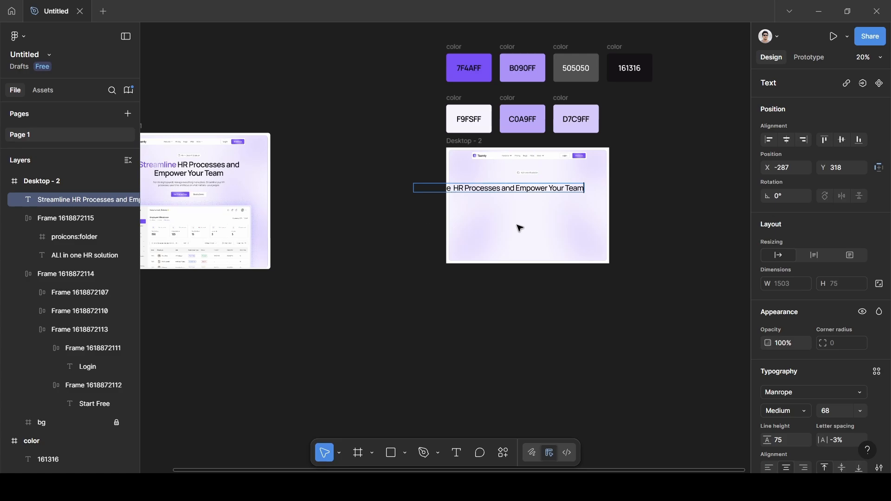
pyautogui.press('Escape')
# - Narrow the headline to about 901 wide so it wraps onto two lines, and move it to about X 253, Y 305
pyautogui.moveTo(501, 191); pyautogui.dragTo(533, 195)
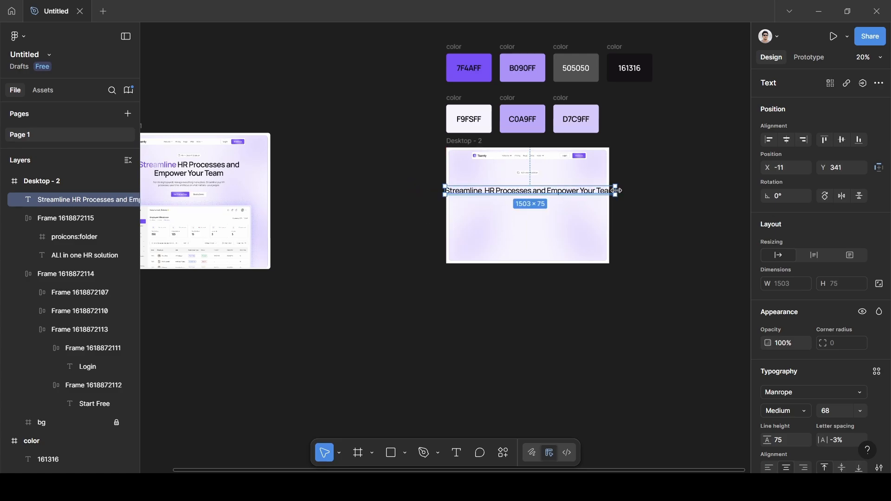
pyautogui.moveTo(620, 191); pyautogui.dragTo(459, 204)
pyautogui.scroll(5, 600, 191)
pyautogui.scroll(2, 600, 191)
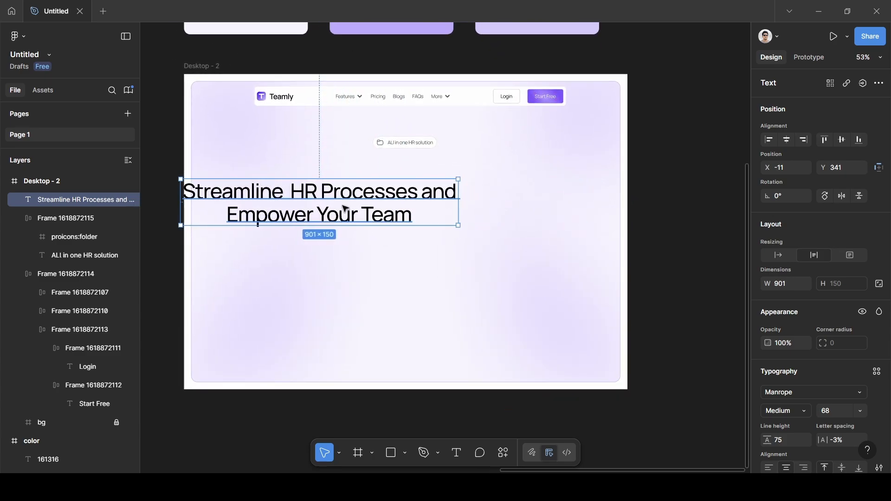
pyautogui.moveTo(344, 208); pyautogui.dragTo(426, 197)
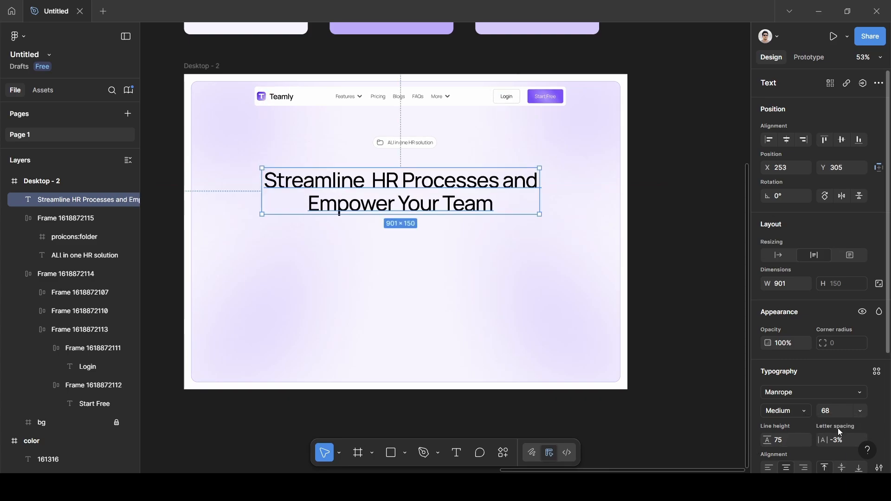
# - Make the headline SemiBold and widen its text box to about 918, centring it closer beneath the tagline badge
pyautogui.scroll(-4, 840, 432)
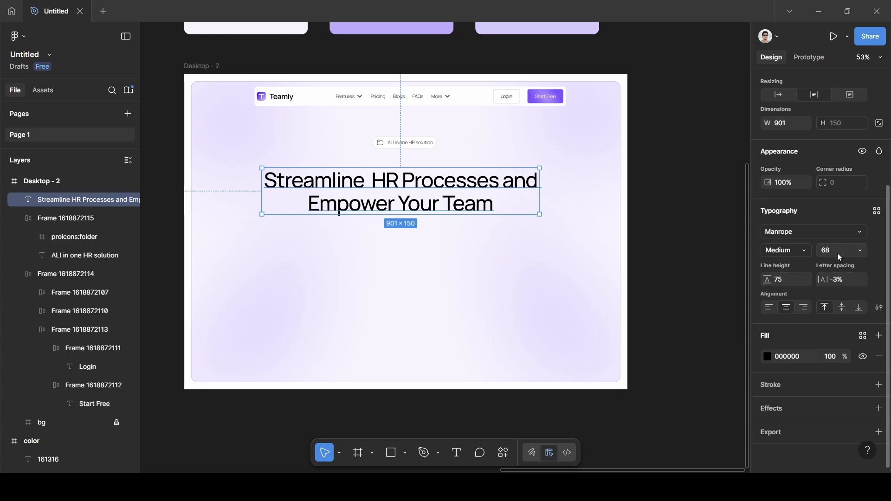
pyautogui.click(799, 250)
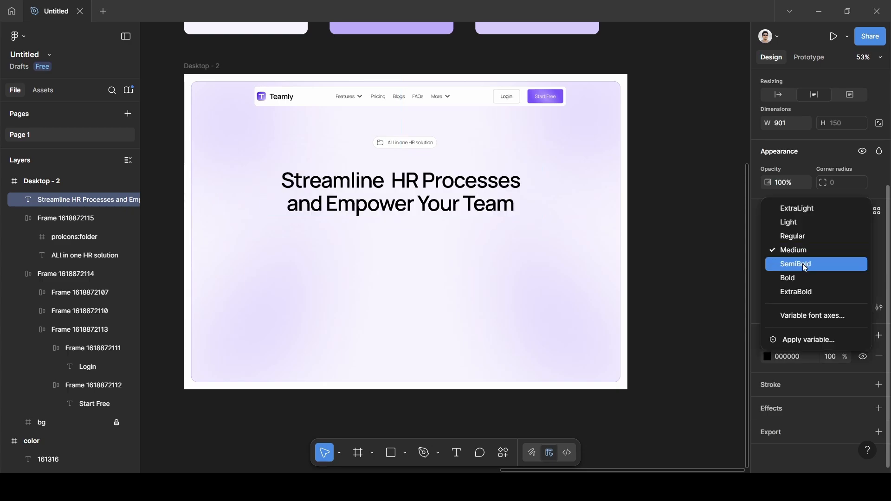
pyautogui.click(802, 264)
pyautogui.moveTo(541, 194); pyautogui.dragTo(544, 194)
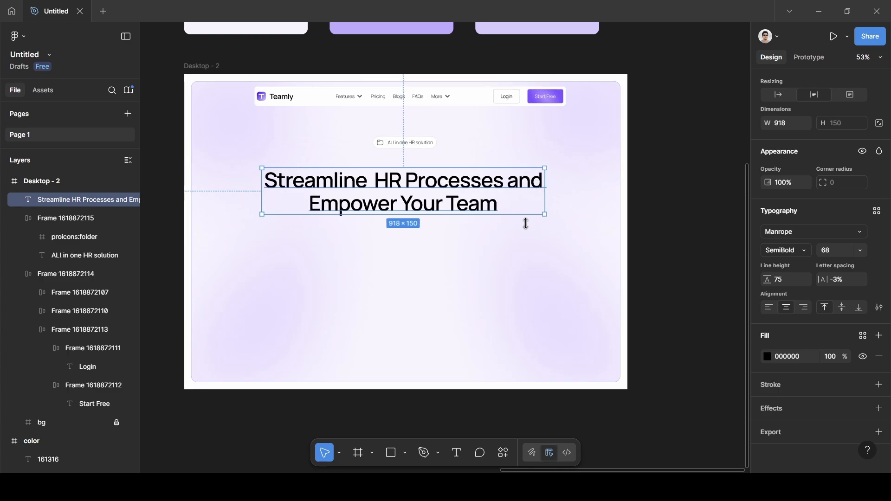
pyautogui.moveTo(428, 194); pyautogui.dragTo(430, 190)
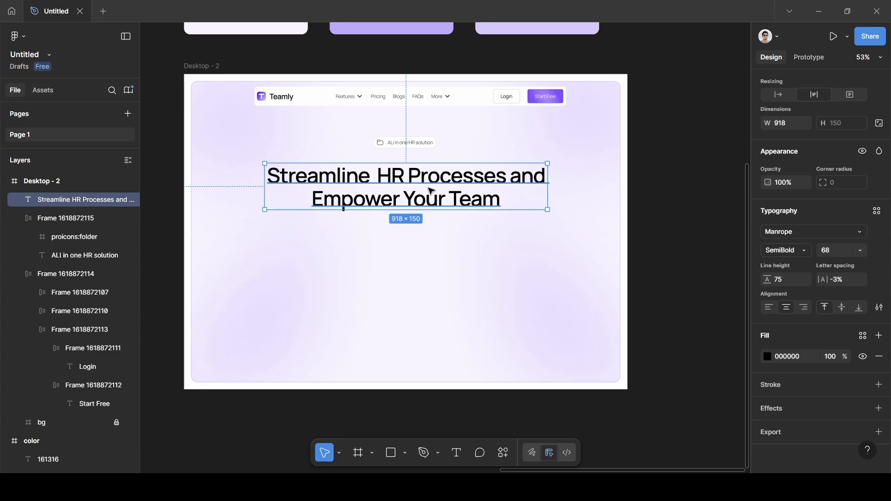
# - Compare the headline's styling and line breaks with the reference hero in Desktop - 1
pyautogui.moveTo(215, 239); pyautogui.dragTo(760, 236)
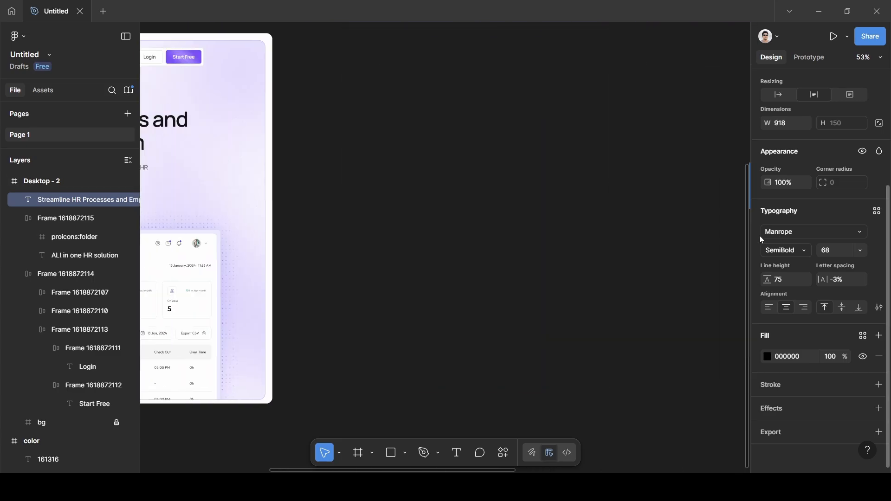
pyautogui.moveTo(281, 230); pyautogui.dragTo(632, 199)
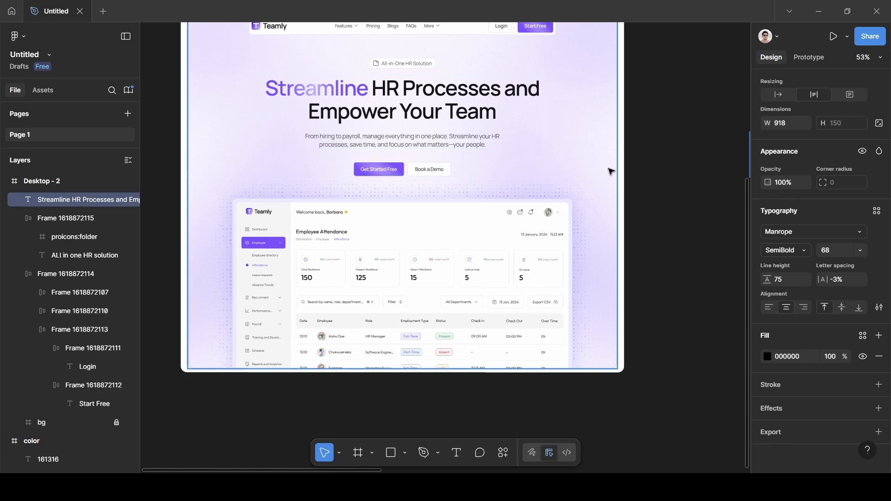
pyautogui.hscroll(2, 611, 171)
pyautogui.hscroll(20, 611, 169)
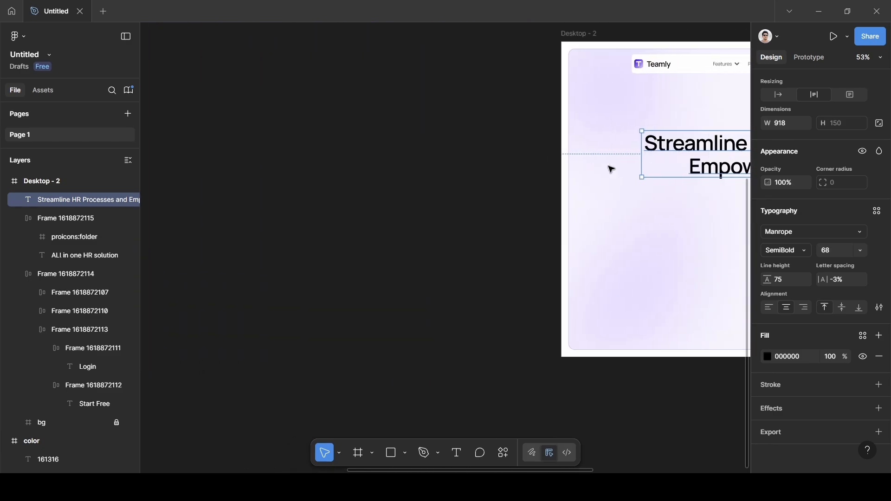
# - Recolour the whole headline in Desktop - 2 with the dark palette colour 161316
pyautogui.scroll(2, 503, 139)
pyautogui.doubleClick(495, 160)
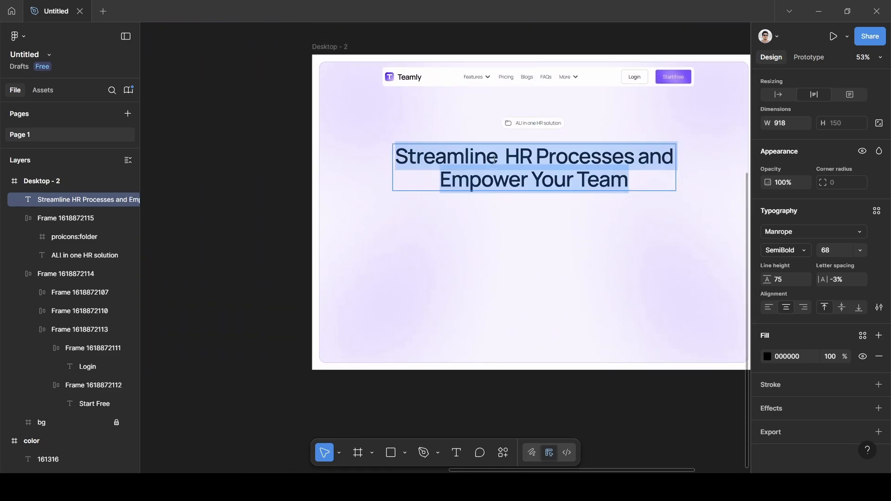
pyautogui.press('Escape')
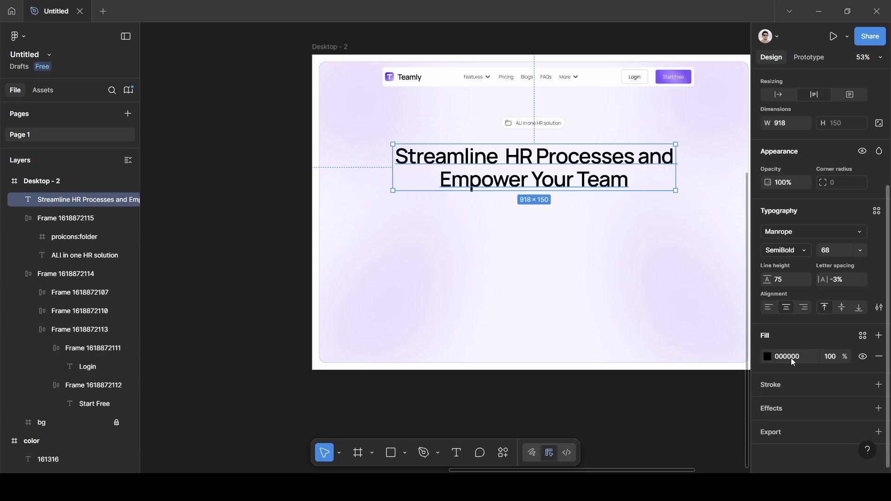
pyautogui.hscroll(5, 728, 334)
pyautogui.scroll(5, 728, 332)
pyautogui.scroll(5, 729, 332)
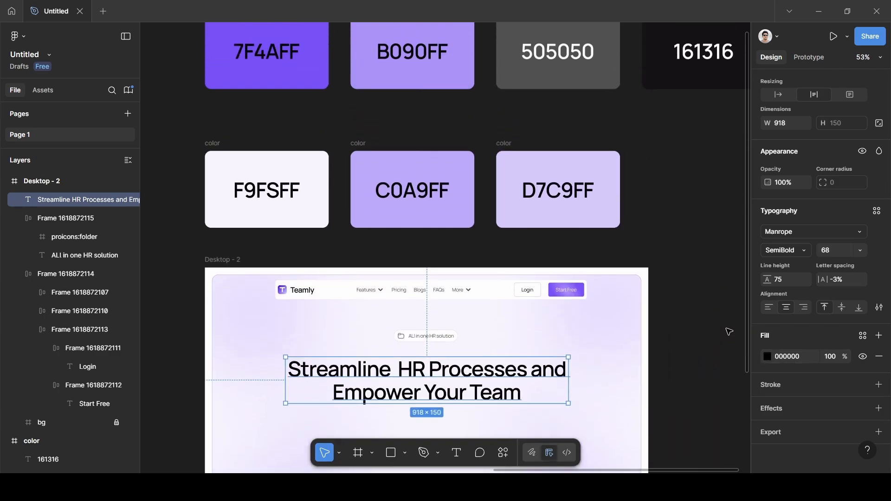
pyautogui.hscroll(5, 726, 331)
pyautogui.scroll(1, 617, 137)
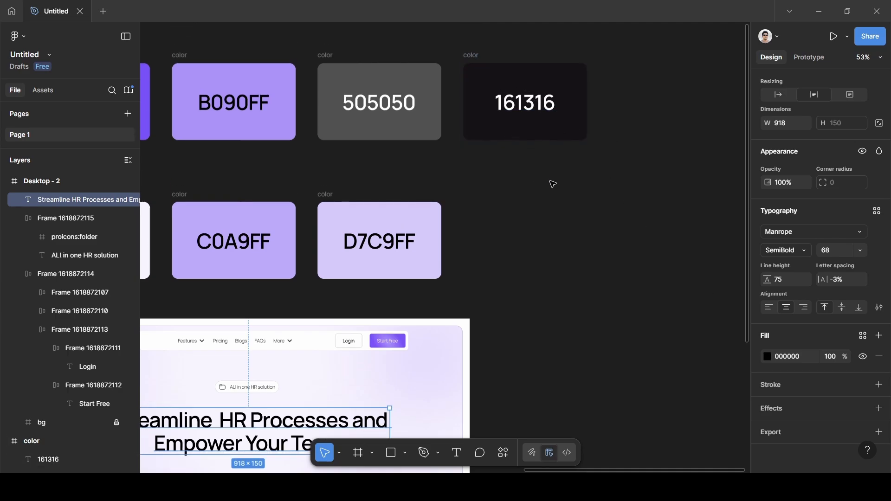
pyautogui.scroll(-5, 553, 184)
pyautogui.hscroll(-5, 552, 184)
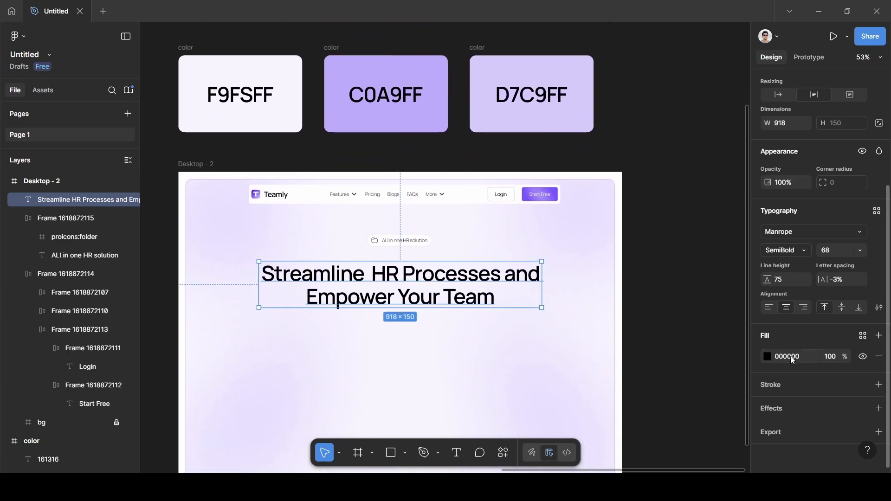
pyautogui.click(791, 360)
pyautogui.write('161316')
pyautogui.press('Return')
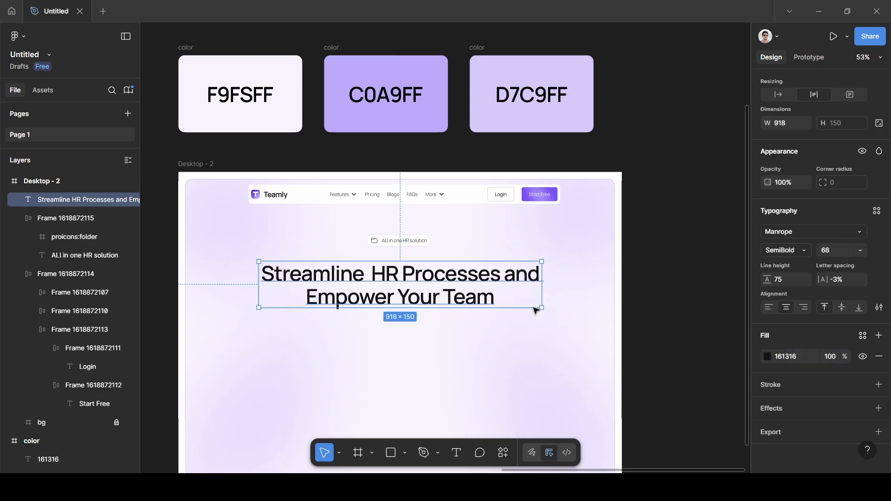
# - Select only the word "Streamline" in the headline and switch its fill to a linear gradient
pyautogui.doubleClick(344, 281)
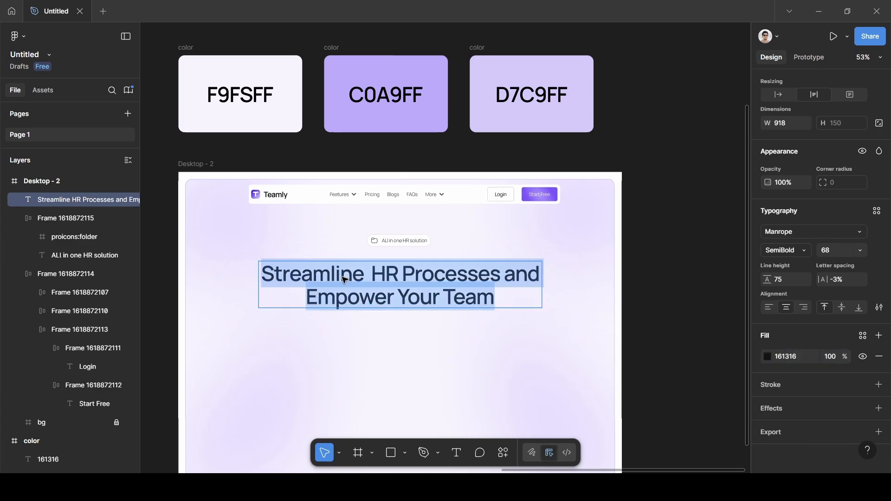
pyautogui.moveTo(366, 279); pyautogui.dragTo(267, 275)
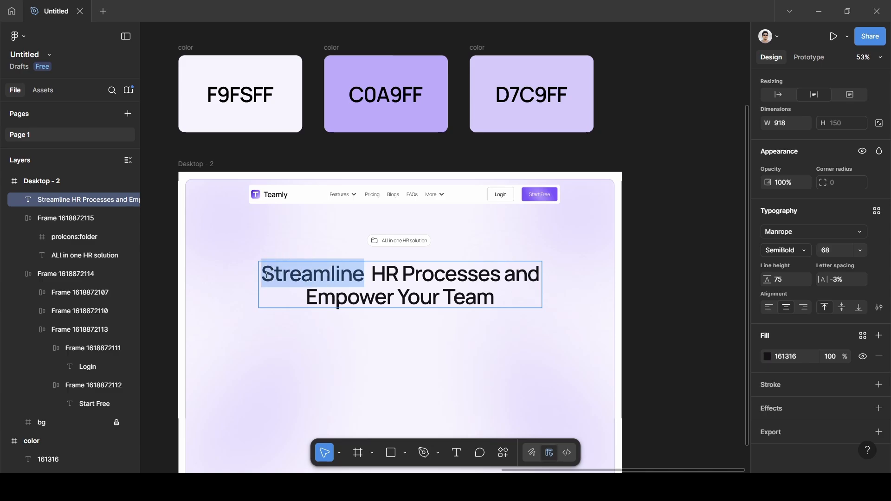
pyautogui.click(767, 355)
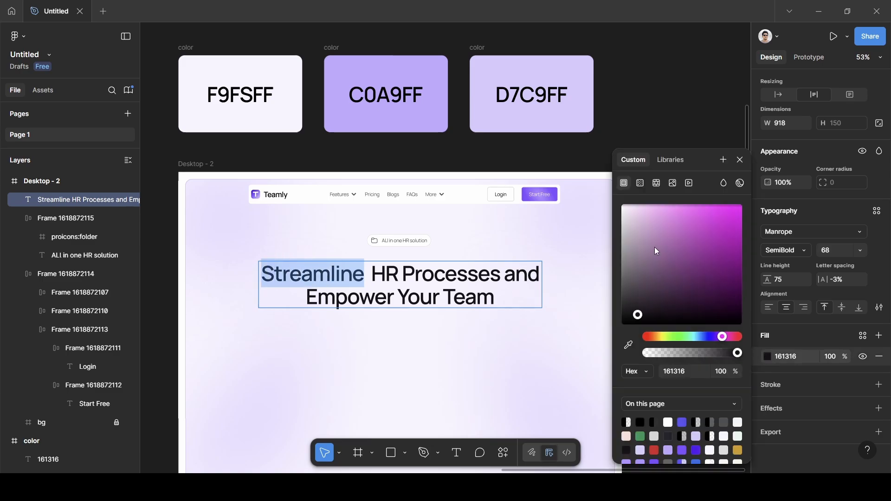
pyautogui.click(640, 184)
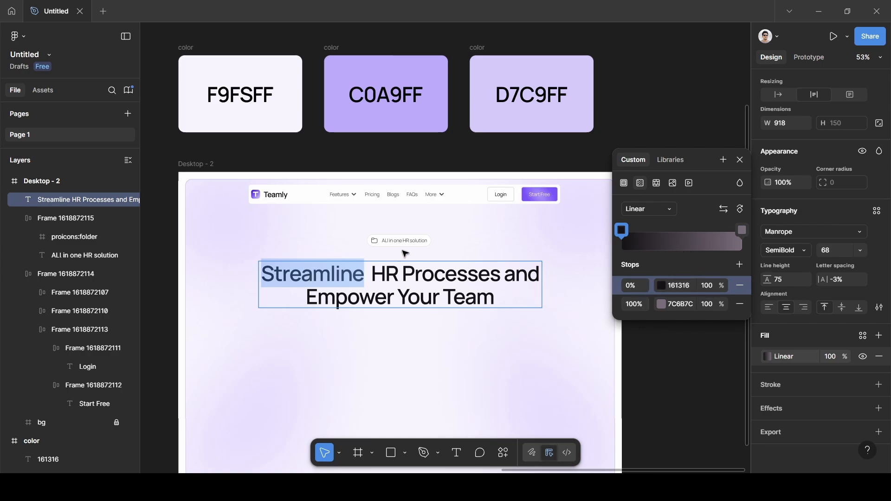
# - Sample the palette swatches to colour the "Streamline" gradient's start stop 7F4AFF and its end stop B090FF
pyautogui.scroll(4, 404, 253)
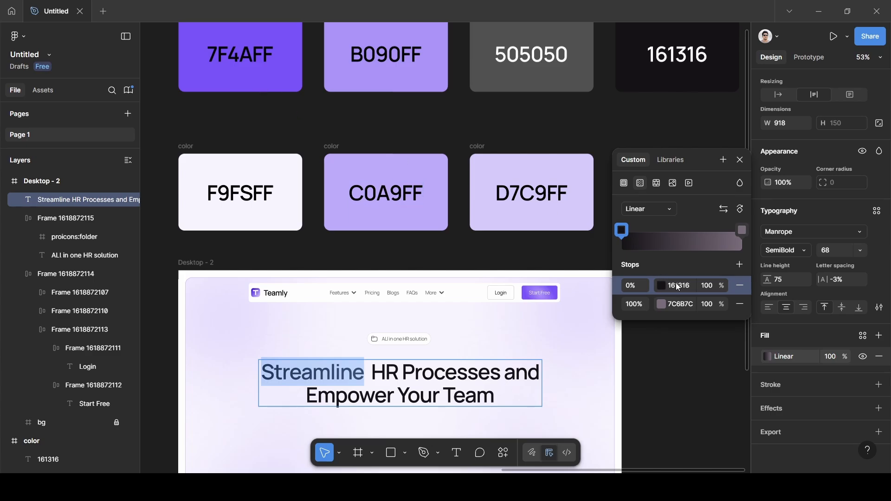
pyautogui.click(664, 286)
pyautogui.click(489, 344)
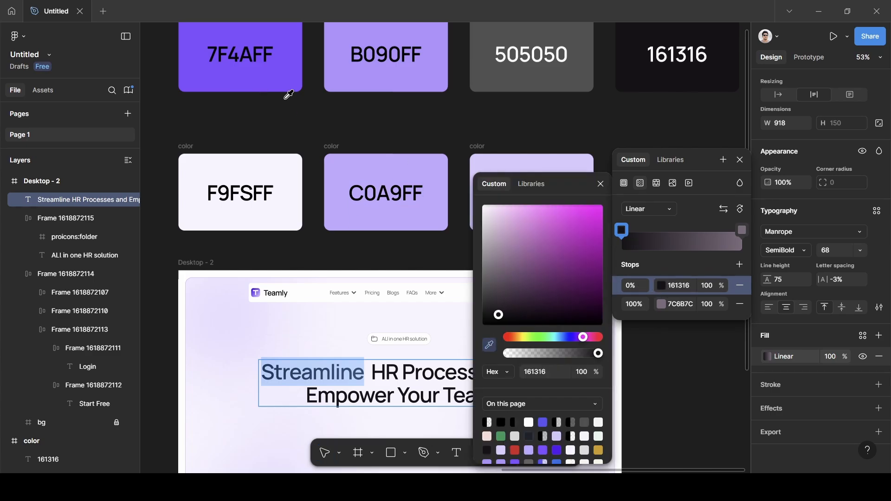
pyautogui.click(277, 58)
pyautogui.click(663, 304)
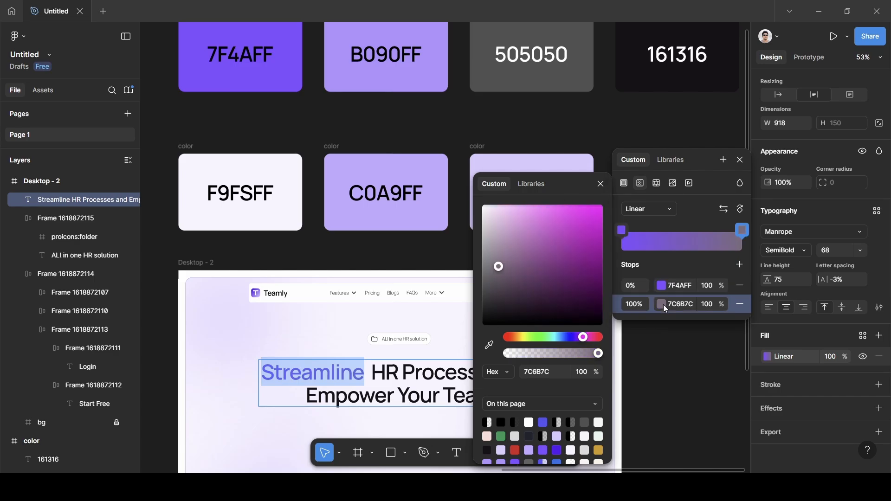
pyautogui.click(490, 346)
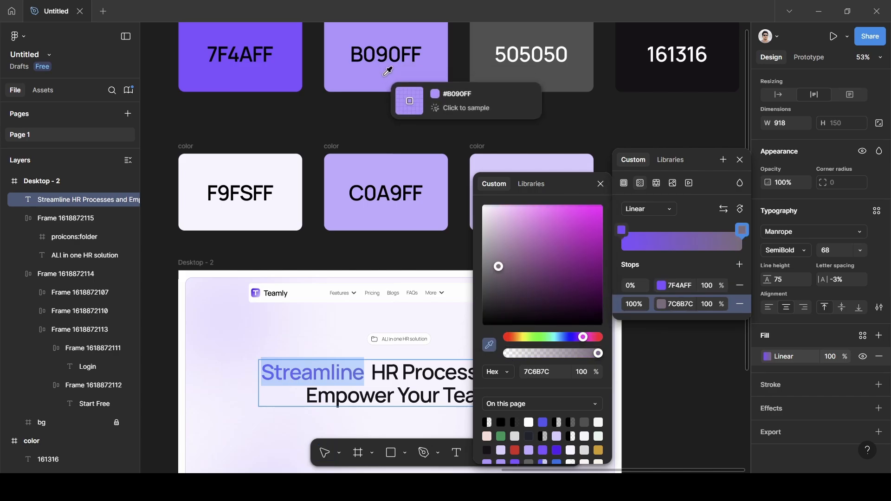
pyautogui.click(385, 80)
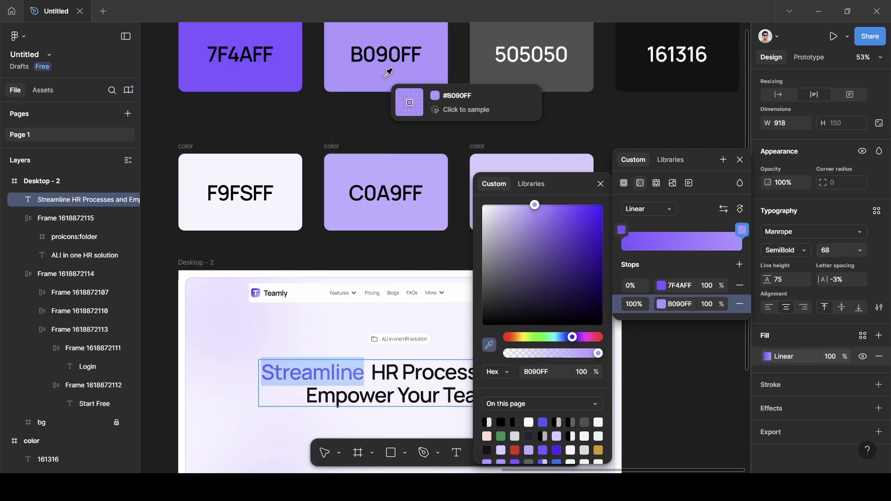
# - Add a middle stop at 50% to the "Streamline" gradient and colour it B090FF, copied from the end stop
pyautogui.click(739, 266)
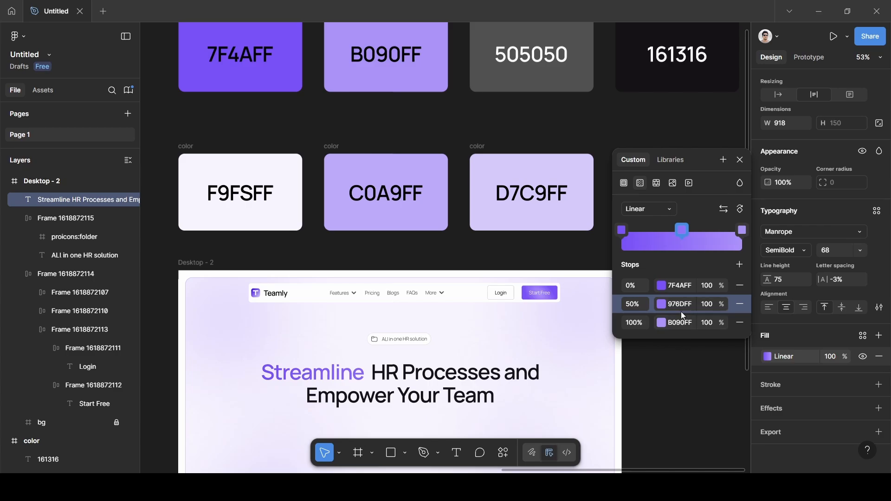
pyautogui.click(675, 323)
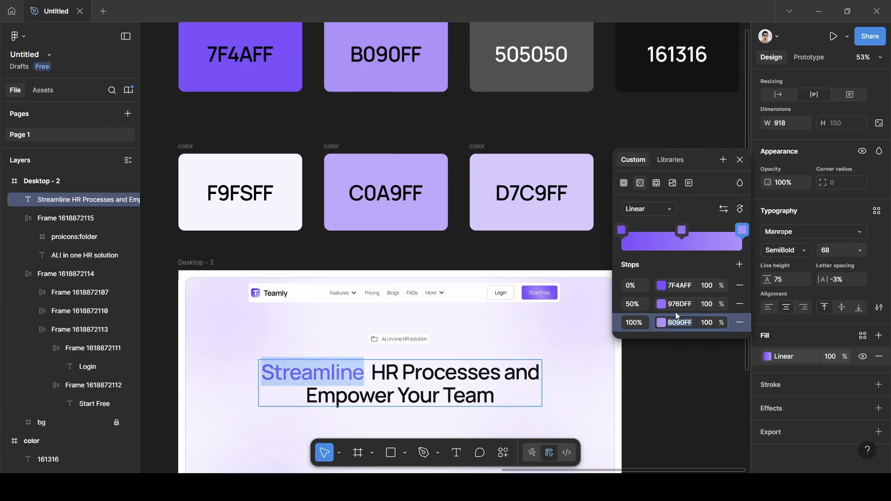
pyautogui.click(678, 304)
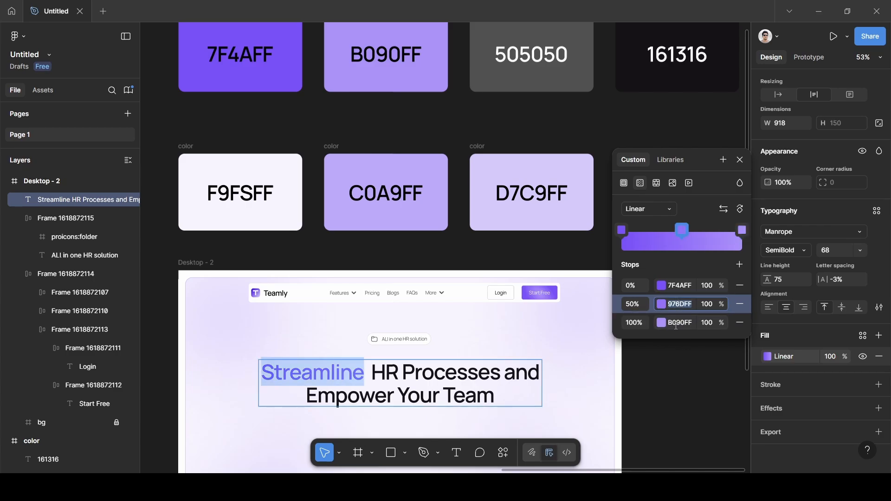
pyautogui.click(676, 323)
pyautogui.hotkey('ctrl', 'c')
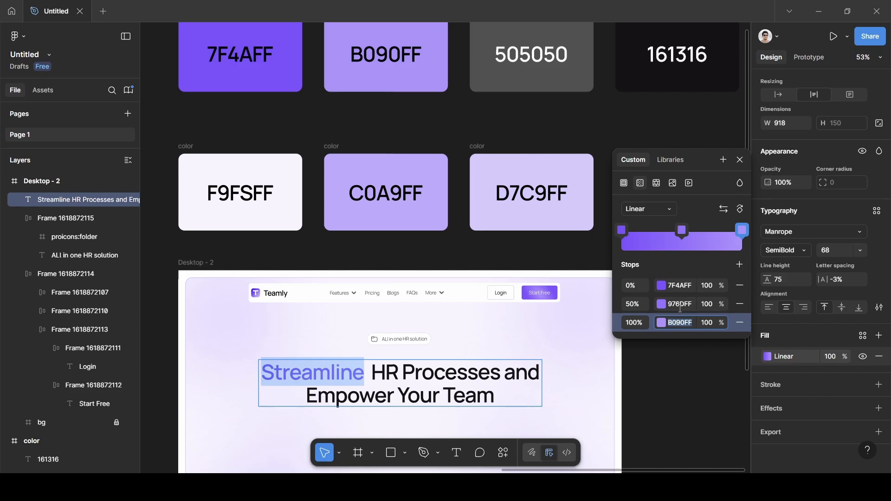
pyautogui.click(678, 305)
pyautogui.hotkey('ctrl', 'v')
# - Copy the gradient's start colour 7F4AFF onto its 100% end stop
pyautogui.click(679, 286)
pyautogui.hotkey('ctrl', 'c')
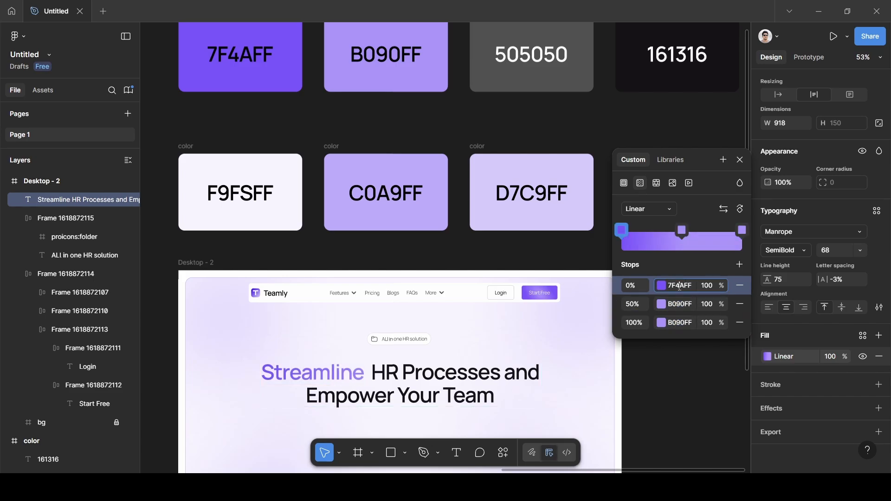
pyautogui.click(676, 323)
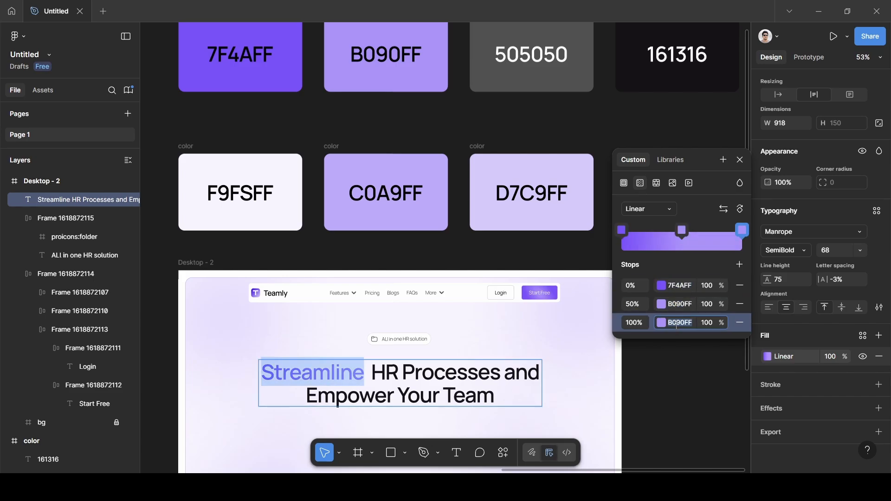
pyautogui.hotkey('ctrl', 'v')
pyautogui.press('Return')
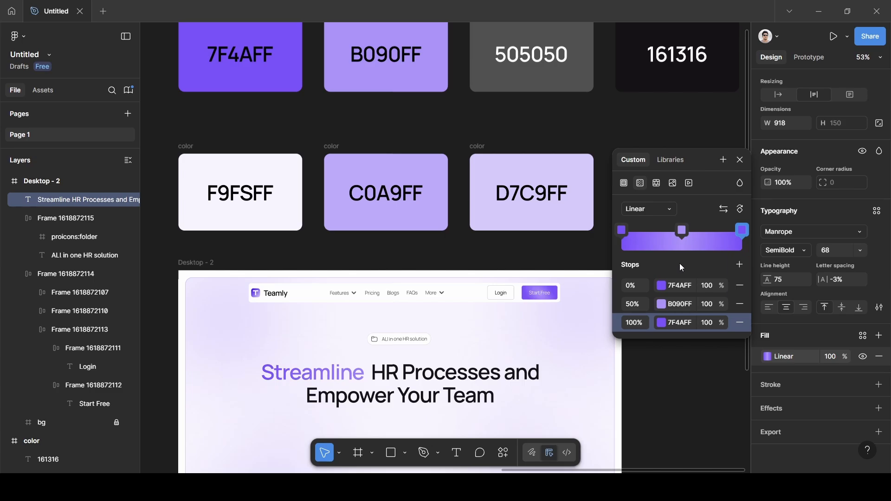
# - Reposition the gradient stops to about 10%, 20% and 27% so the light band falls within "Streamline", and finish editing the headline
pyautogui.click(683, 230)
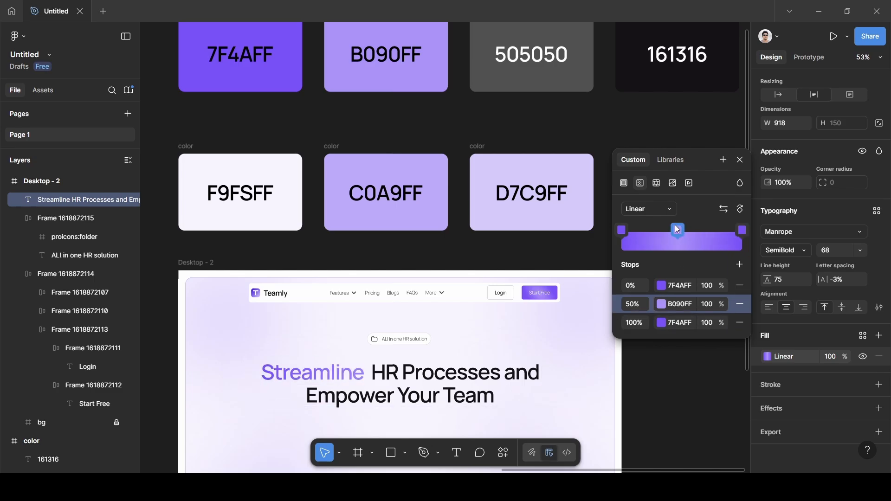
pyautogui.moveTo(683, 229); pyautogui.dragTo(645, 229)
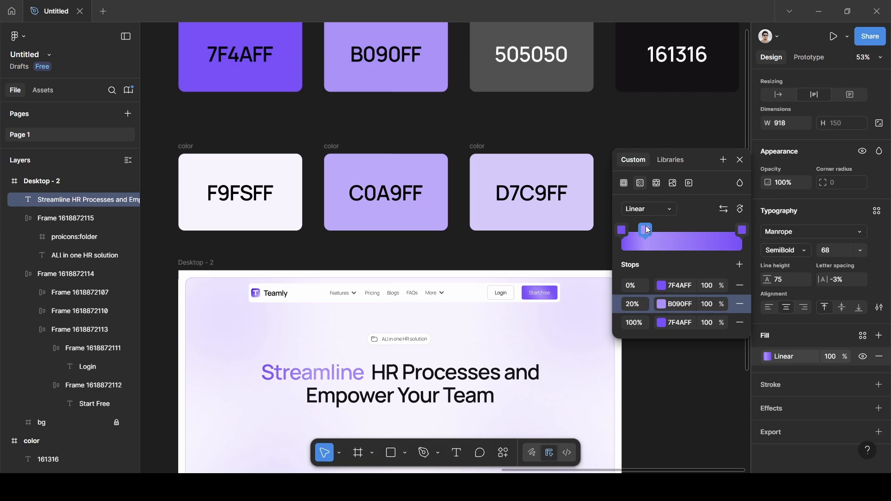
pyautogui.click(741, 230)
pyautogui.moveTo(741, 230); pyautogui.dragTo(630, 234)
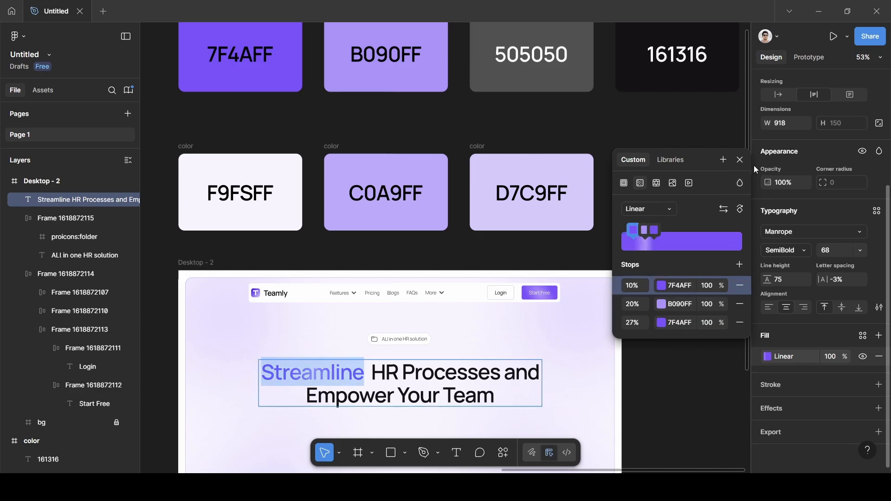
pyautogui.click(740, 160)
pyautogui.press('Escape')
pyautogui.click(674, 263)
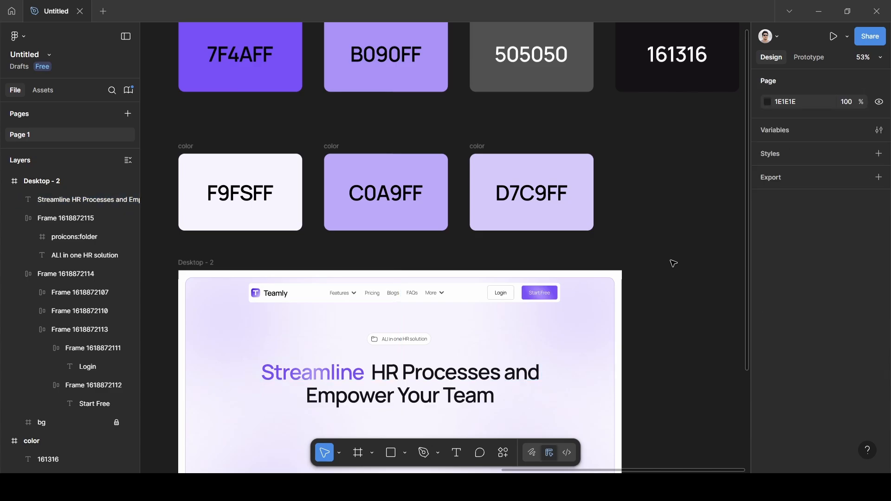
# - Compare the headline with the Desktop - 1 reference and move the one in Desktop - 2 to about X 266, Y 290
pyautogui.scroll(-3, 674, 263)
pyautogui.scroll(3, 674, 262)
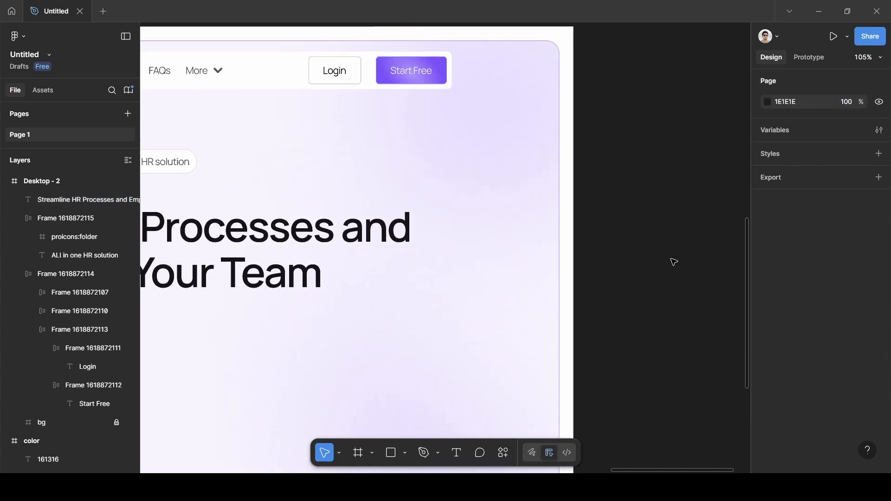
pyautogui.scroll(-5, 674, 263)
pyautogui.hscroll(-5, 674, 263)
pyautogui.hscroll(-2, 650, 258)
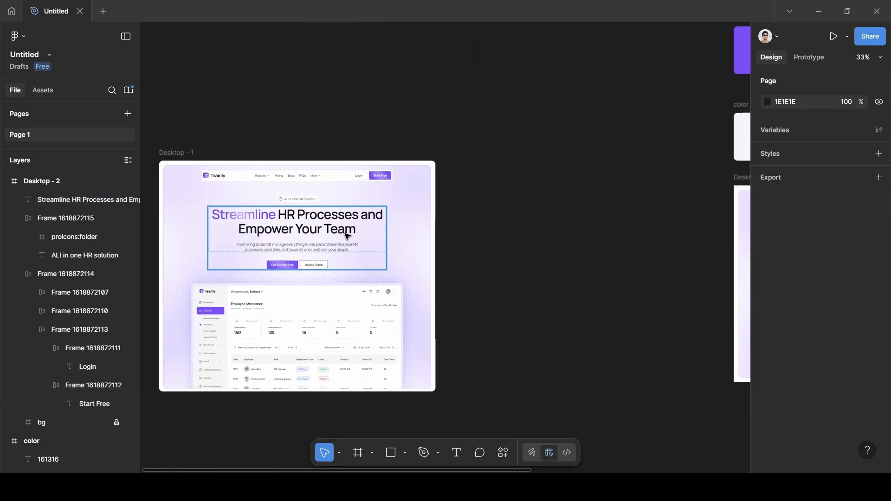
pyautogui.hscroll(5, 418, 241)
pyautogui.hscroll(5, 502, 259)
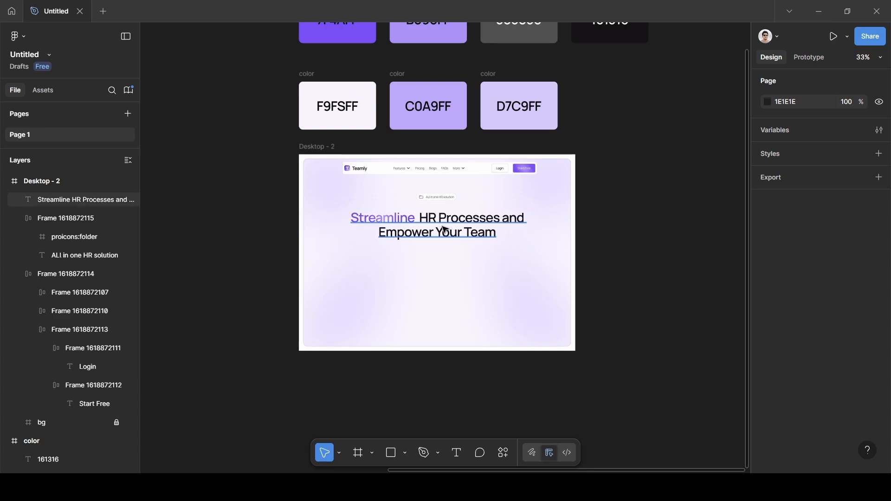
pyautogui.moveTo(443, 232); pyautogui.dragTo(445, 229)
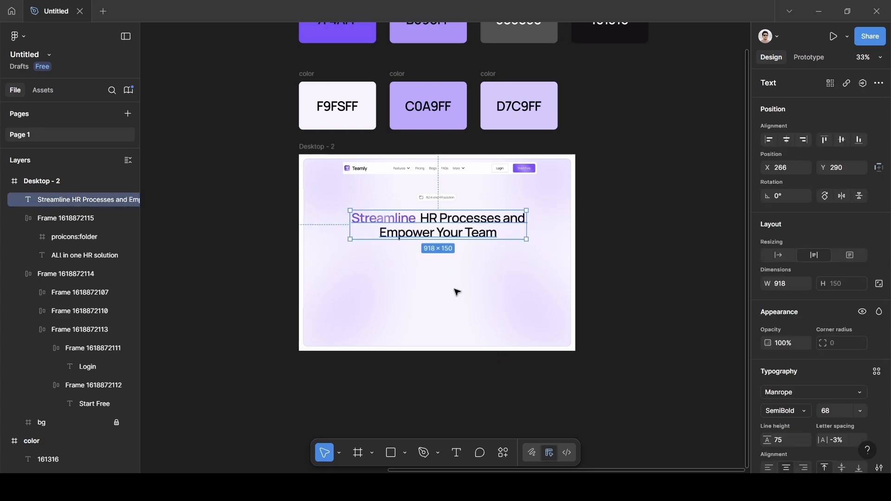
# - Copy the "From hiring to payroll" description paragraph from Desktop - 1 into the Desktop - 2 frame
pyautogui.hscroll(-10, 457, 292)
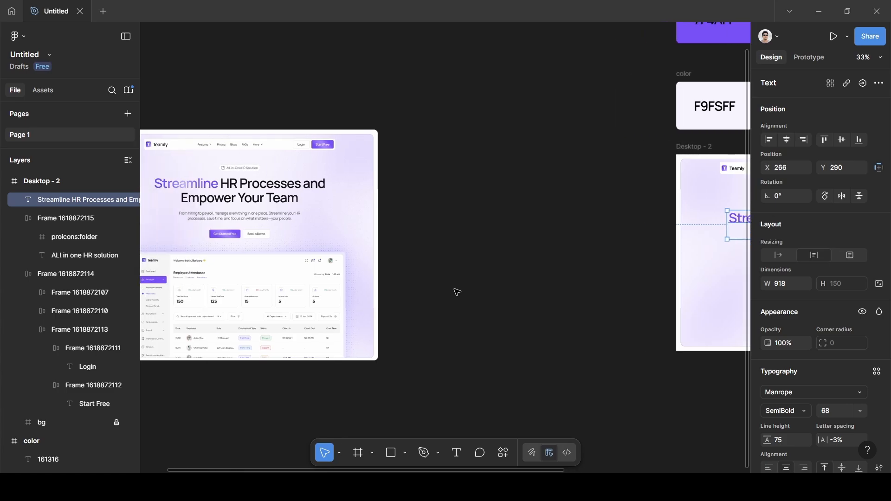
pyautogui.click(256, 216)
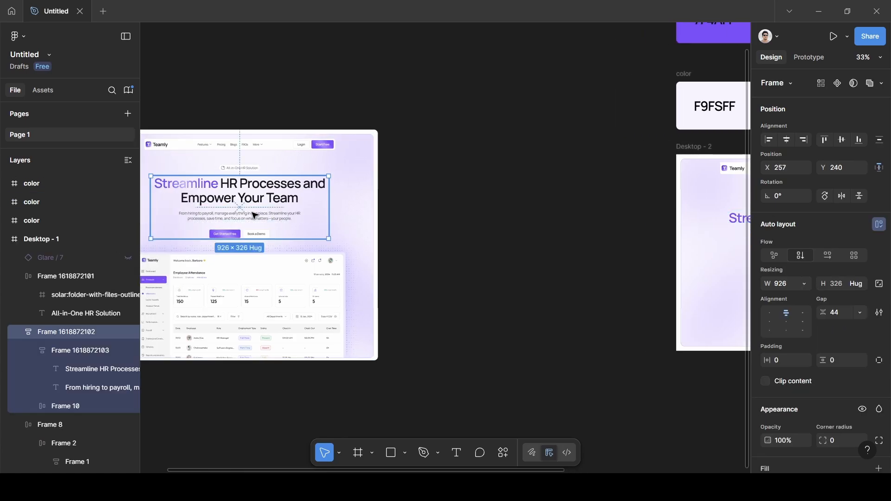
pyautogui.click(255, 216)
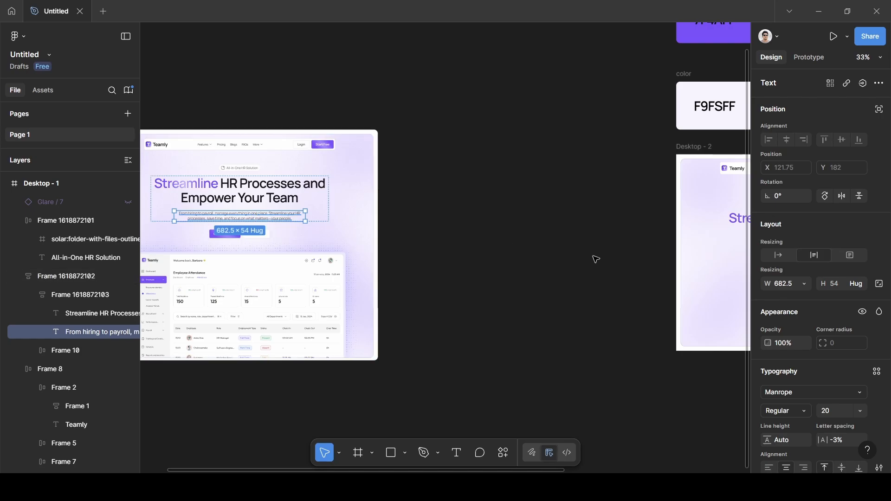
pyautogui.hscroll(5, 596, 259)
pyautogui.click(390, 147)
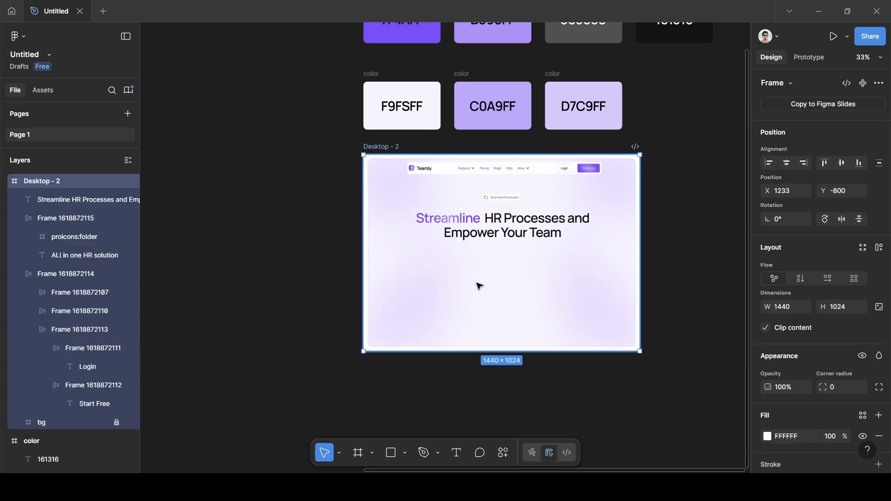
pyautogui.hotkey('ctrl', 'v')
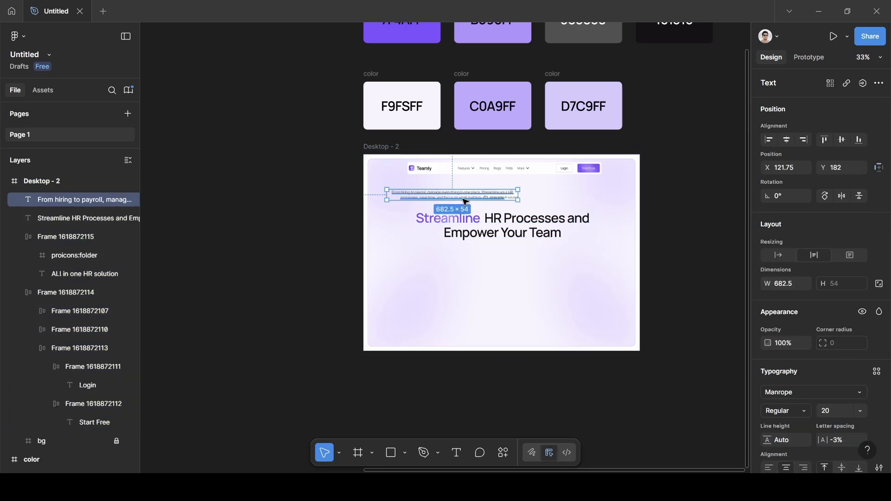
# - Position the description paragraph beneath the headline at about X 394, Y 485, checking it against the Desktop - 1 reference
pyautogui.moveTo(463, 199); pyautogui.dragTo(516, 258)
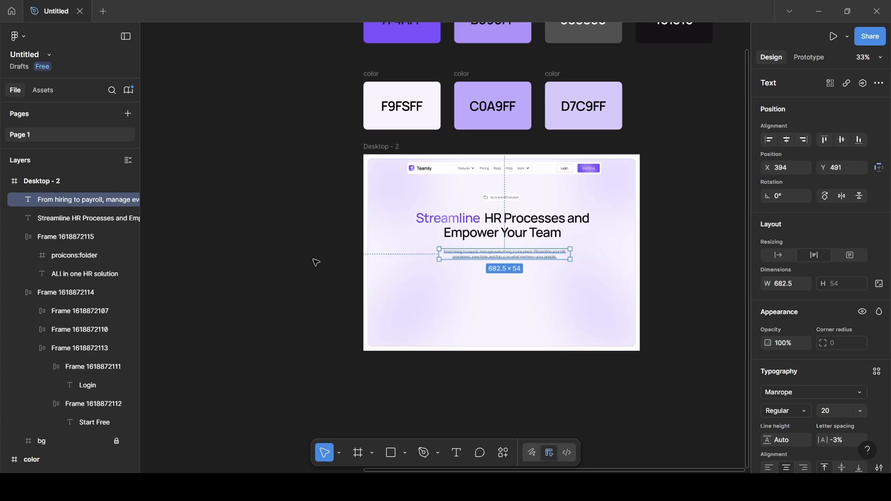
pyautogui.scroll(-4, 817, 394)
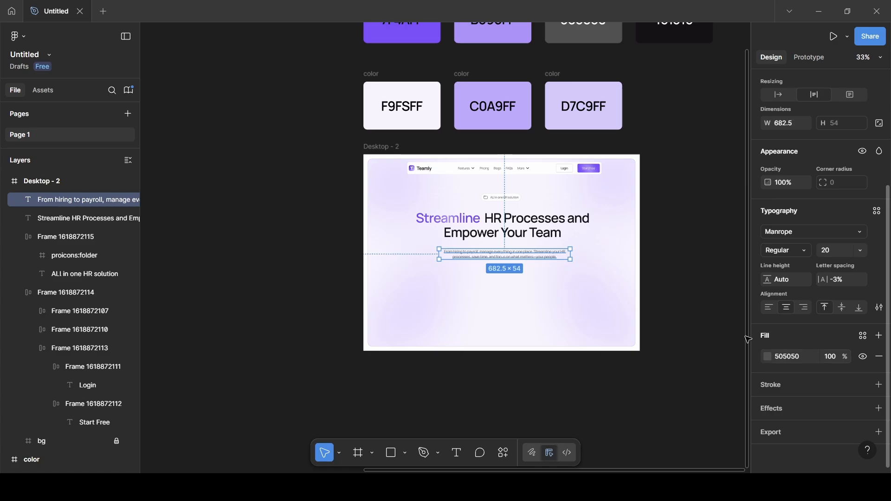
pyautogui.click(664, 292)
pyautogui.scroll(-1, 666, 293)
pyautogui.hscroll(-1, 665, 293)
pyautogui.scroll(-1, 665, 293)
pyautogui.hscroll(-1, 665, 292)
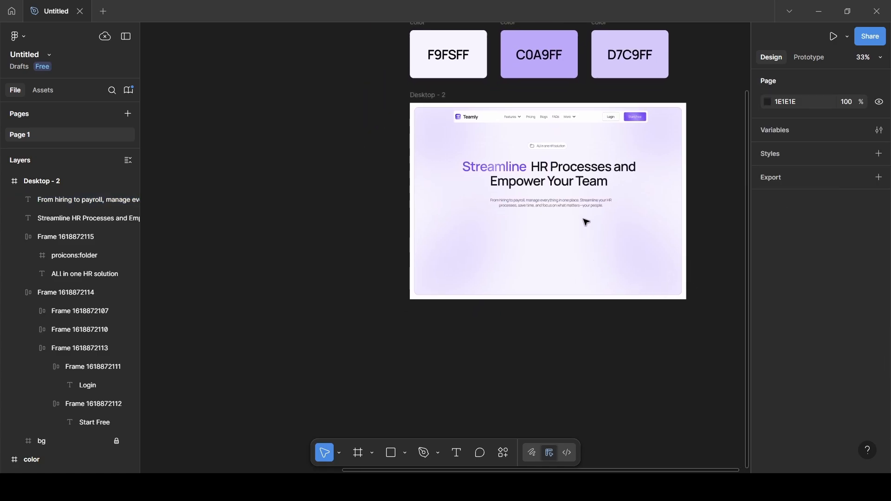
pyautogui.moveTo(579, 209); pyautogui.dragTo(579, 206)
pyautogui.hscroll(-4, 482, 231)
pyautogui.hscroll(-3, 480, 229)
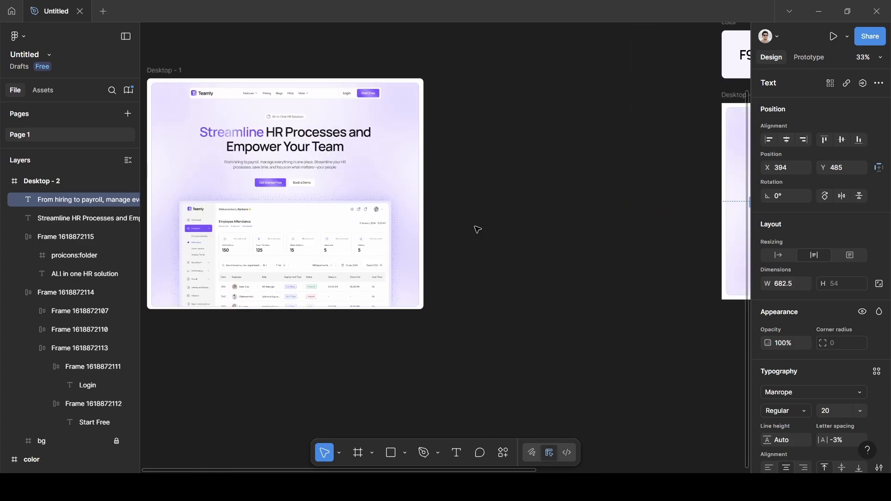
pyautogui.hscroll(8, 494, 229)
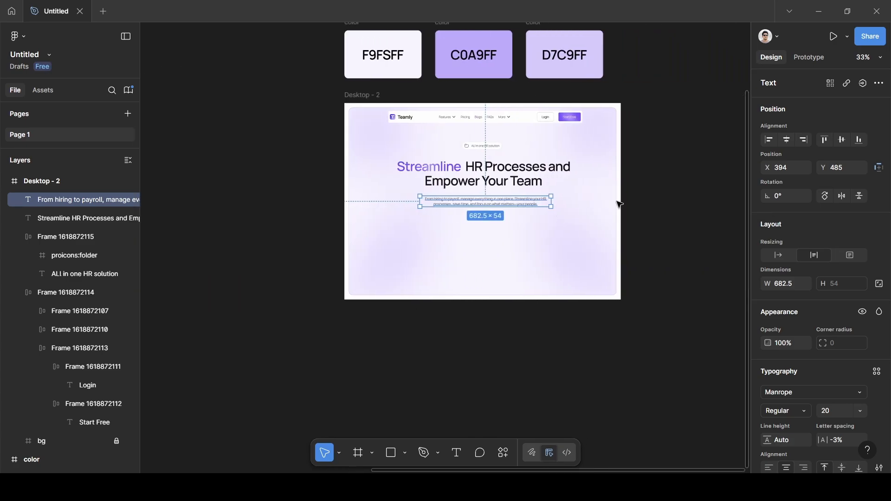
pyautogui.click(662, 192)
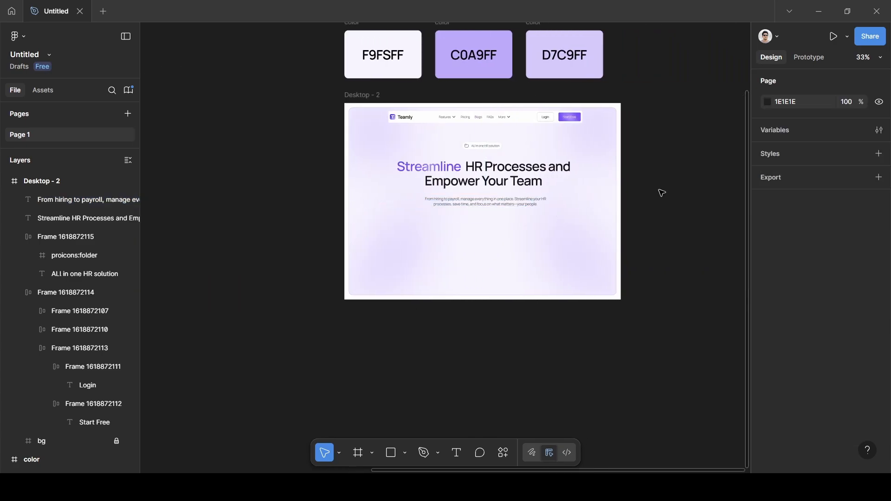
# - Duplicate the navbar's Start Free and Login buttons beneath the description paragraph, at about X 532, Y 584 and X 699, Y 587
pyautogui.doubleClick(572, 121)
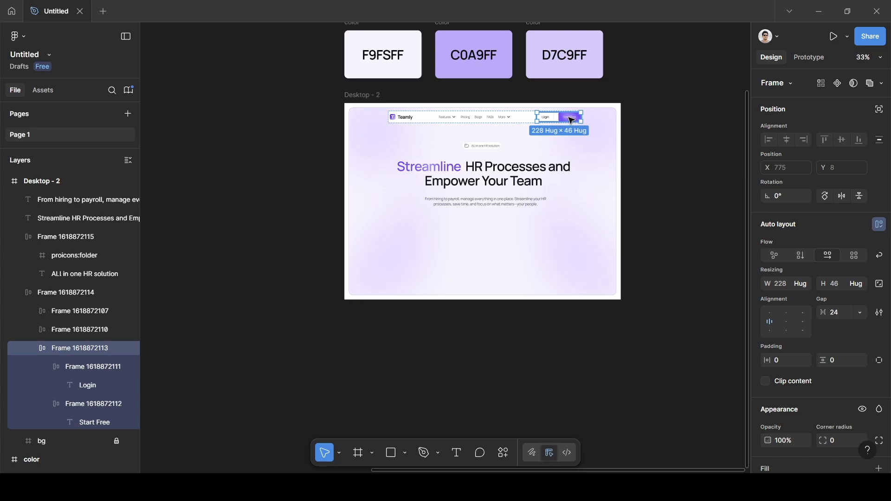
pyautogui.doubleClick(572, 120)
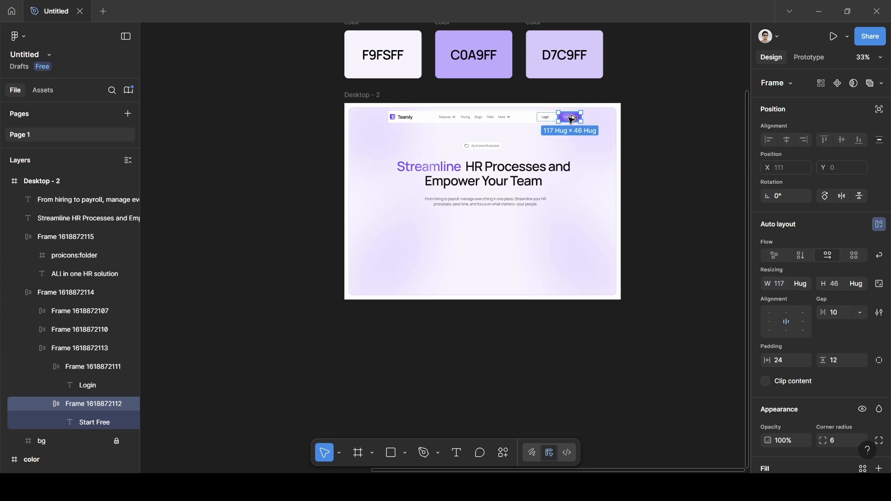
pyautogui.moveTo(571, 120); pyautogui.dragTo(459, 222)
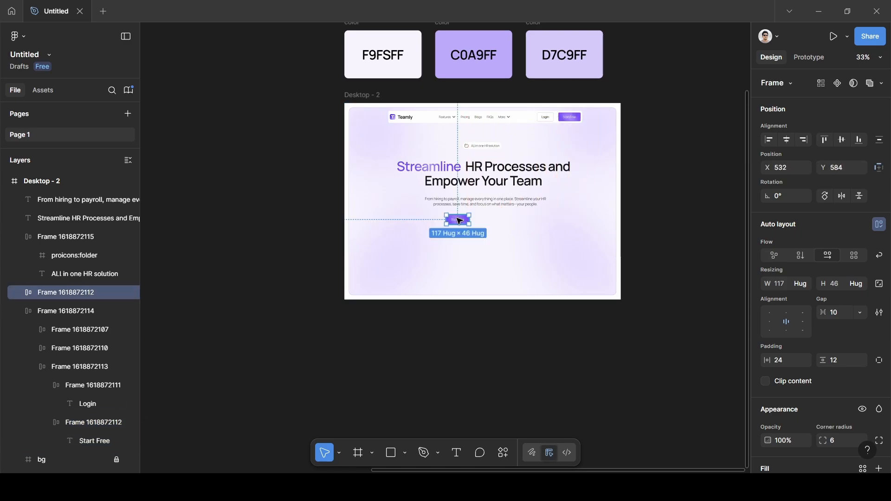
pyautogui.click(548, 119)
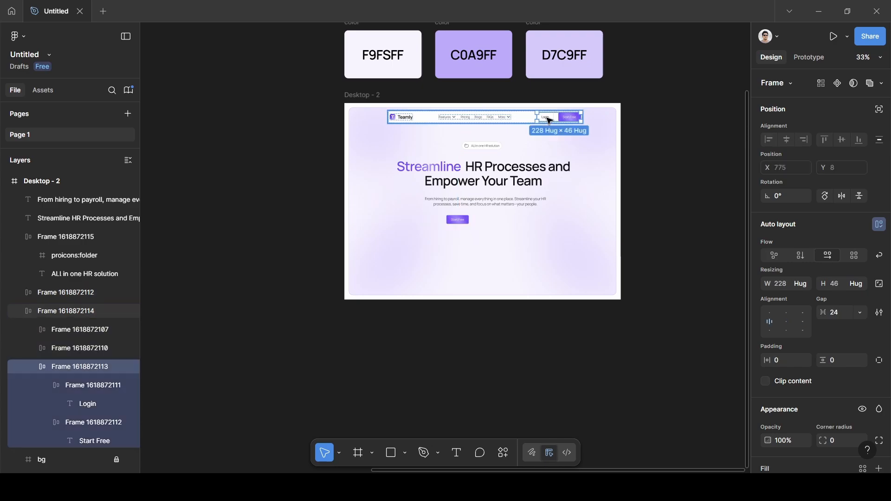
pyautogui.click(549, 120)
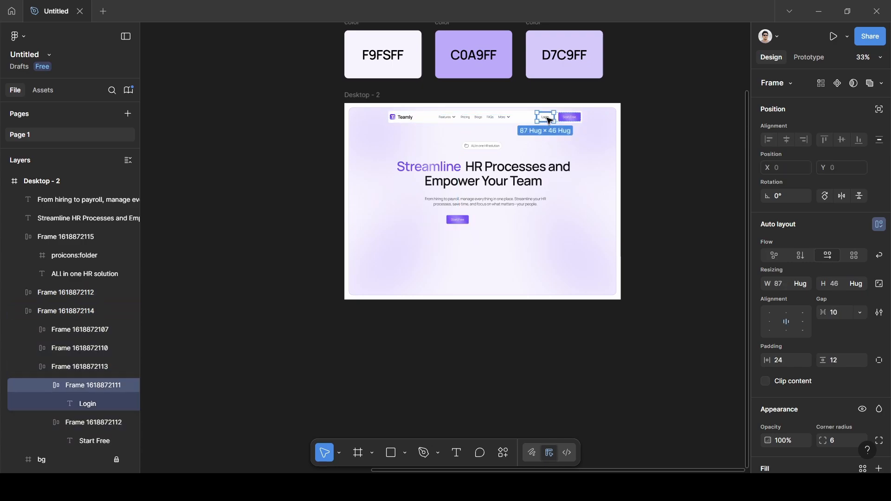
pyautogui.moveTo(549, 121); pyautogui.dragTo(490, 224)
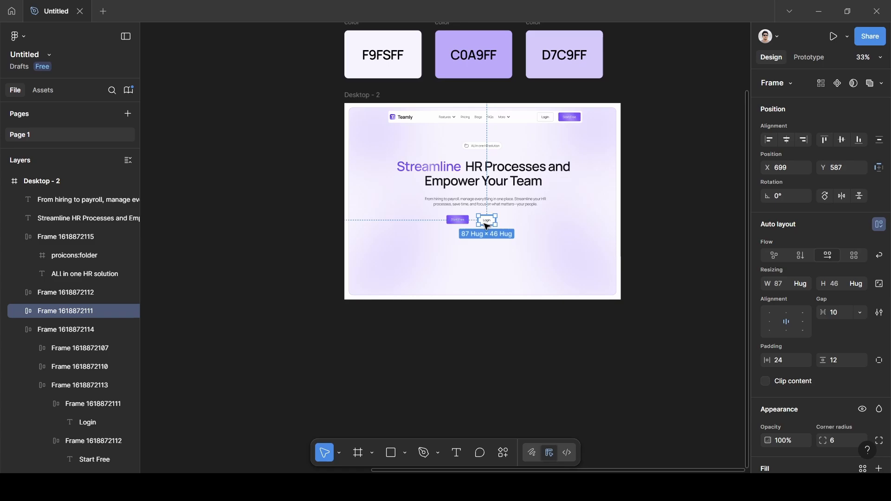
# - Change the label of the Start Free button copy beneath the paragraph to "Get Started Free"
pyautogui.keyDown('ctrl'); pyautogui.scroll(6, 486, 227); pyautogui.keyUp('ctrl')
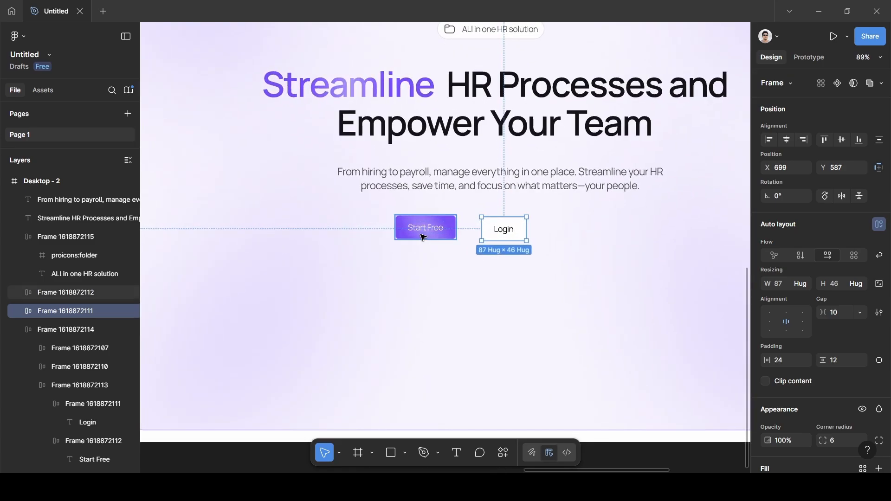
pyautogui.doubleClick(423, 232)
pyautogui.doubleClick(429, 230)
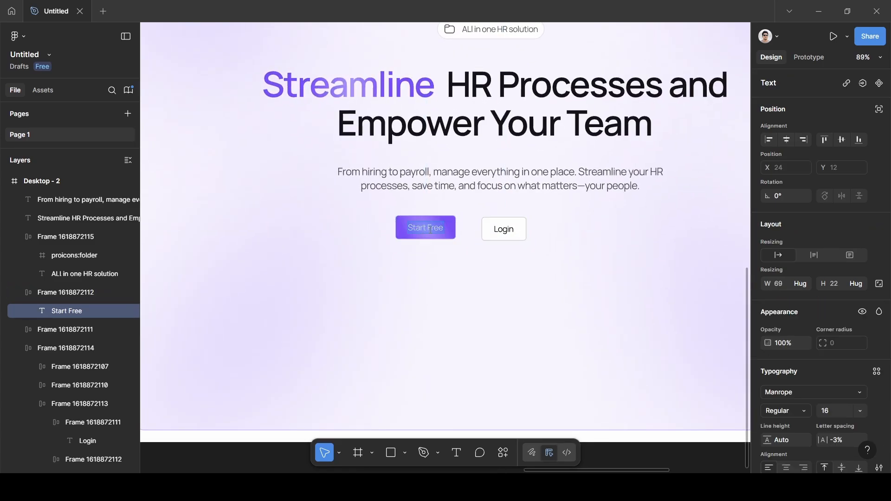
pyautogui.click(444, 229)
pyautogui.press('BackSpace')
pyautogui.press('BackSpace')
pyautogui.press('BackSpace')
pyautogui.press('BackSpace')
pyautogui.press('BackSpace')
pyautogui.press('BackSpace')
pyautogui.press('BackSpace')
pyautogui.press('BackSpace')
pyautogui.press('BackSpace')
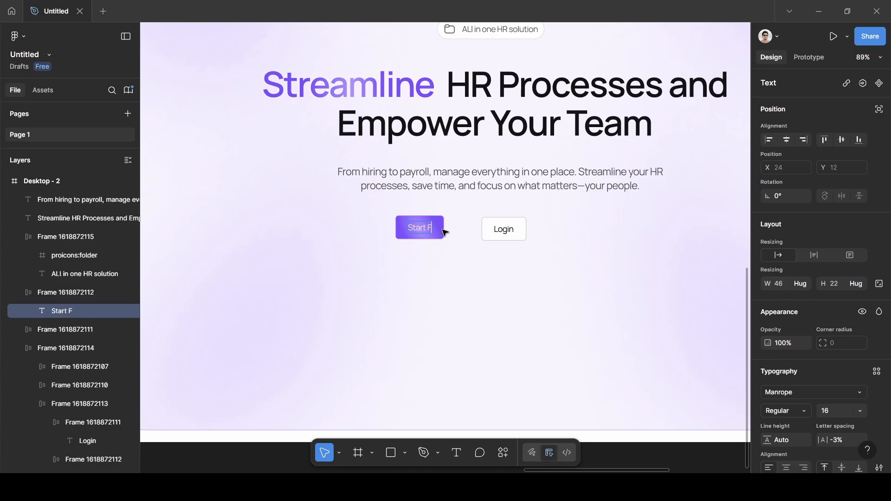
pyautogui.press('BackSpace')
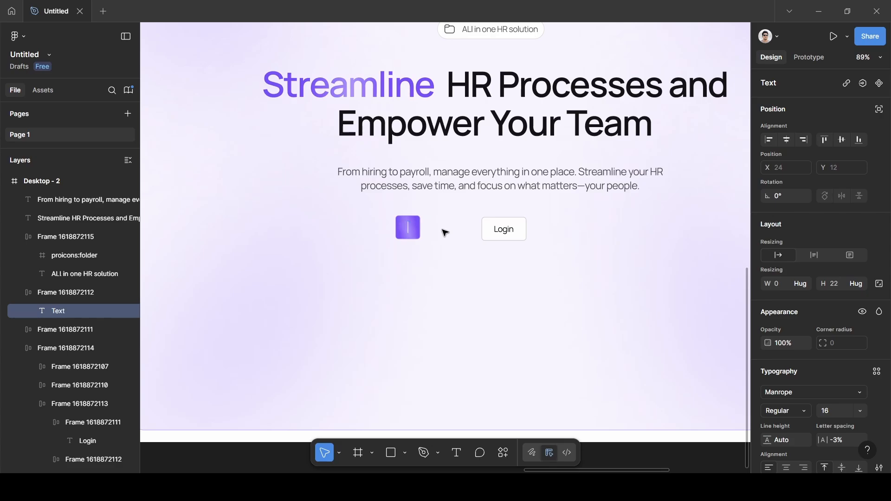
pyautogui.write('Get S')
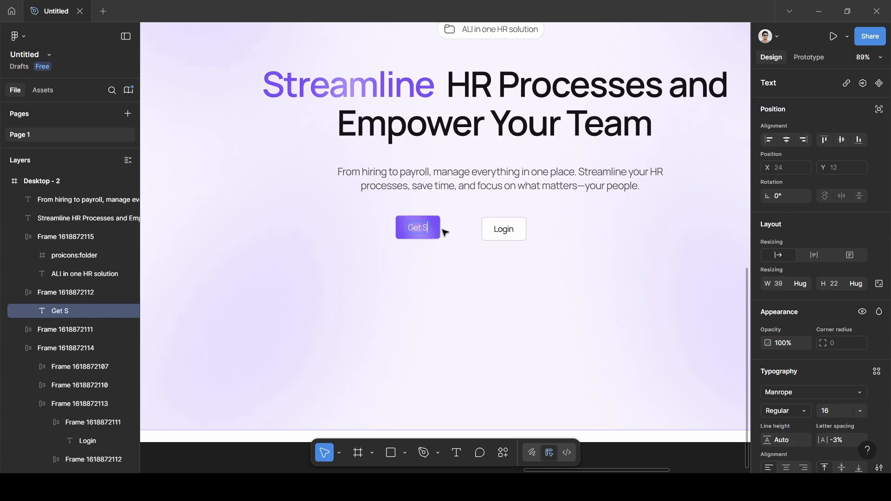
pyautogui.write('tarted')
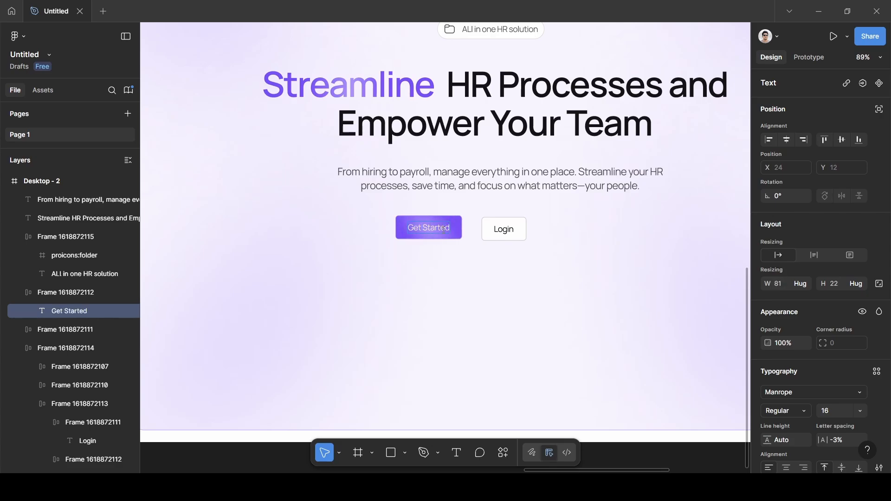
pyautogui.write(' Free')
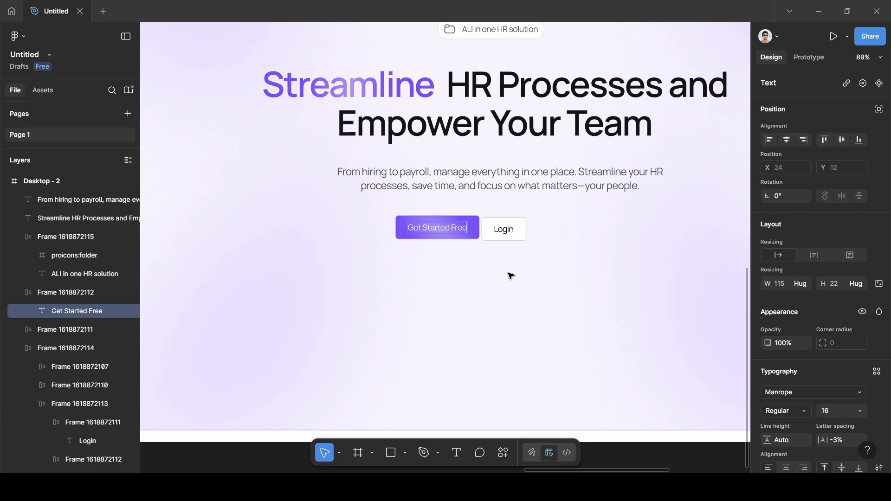
pyautogui.press('Escape')
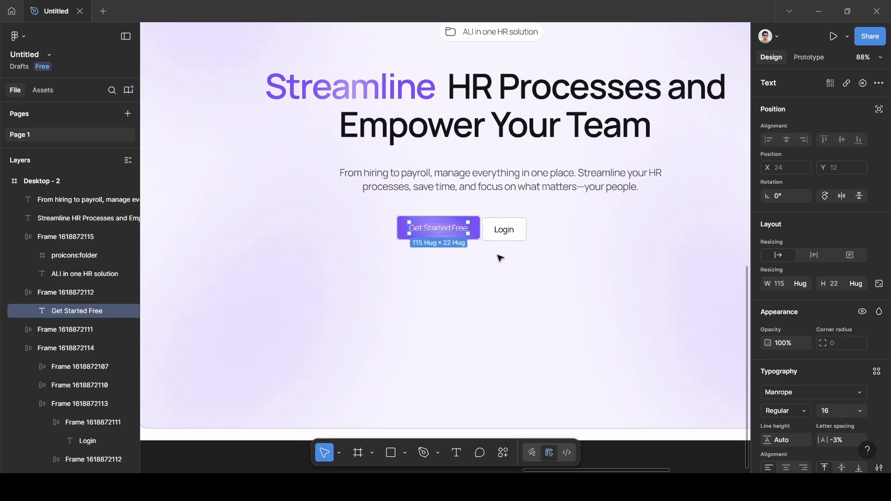
# - Check the hero buttons in Desktop - 1 and change the label of the Login button copy to "Book a Demo"
pyautogui.scroll(-5, 498, 256)
pyautogui.hscroll(-5, 299, 243)
pyautogui.scroll(4, 302, 235)
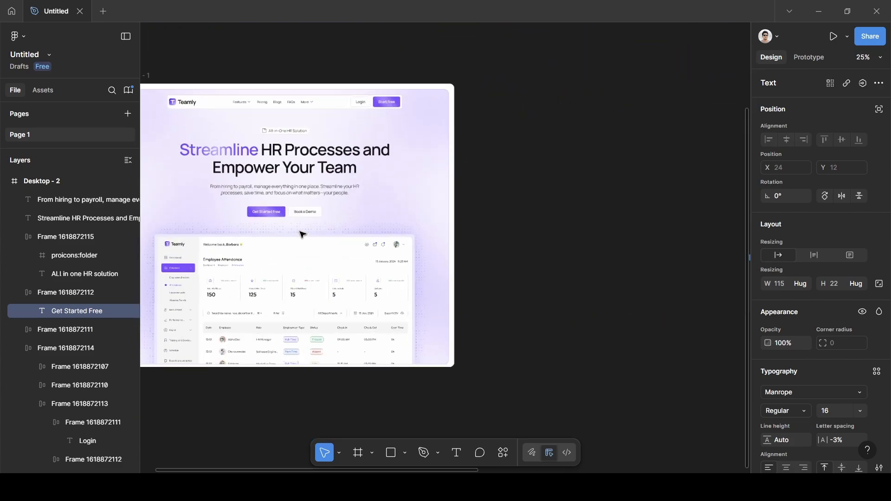
pyautogui.scroll(-6, 302, 235)
pyautogui.scroll(4, 302, 233)
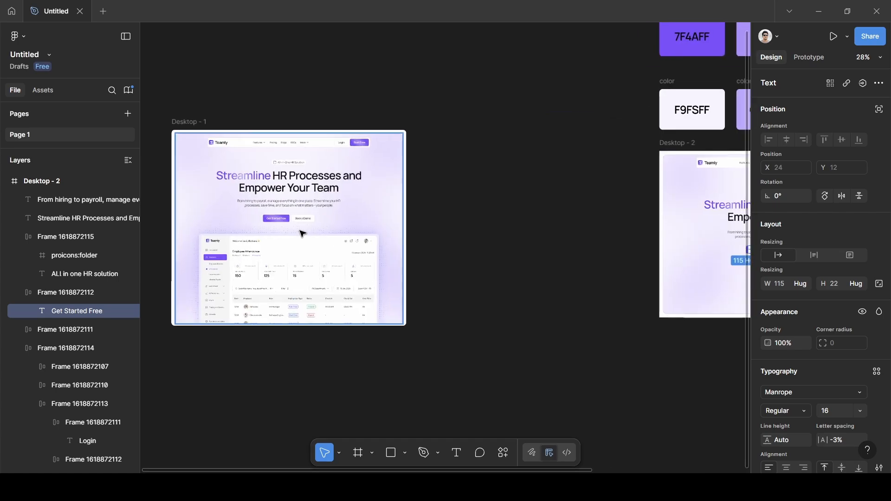
pyautogui.hscroll(4, 685, 330)
pyautogui.hscroll(2, 685, 329)
pyautogui.scroll(3, 641, 304)
pyautogui.scroll(2, 433, 222)
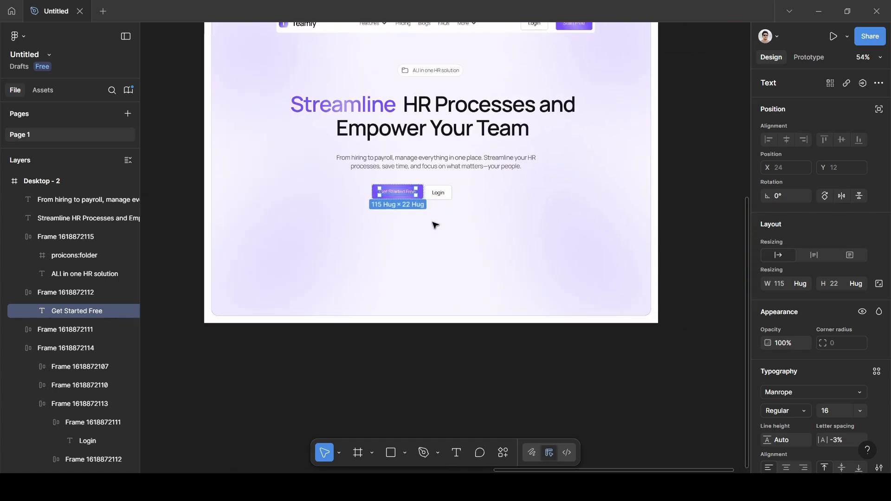
pyautogui.click(443, 195)
pyautogui.click(442, 195)
pyautogui.doubleClick(441, 194)
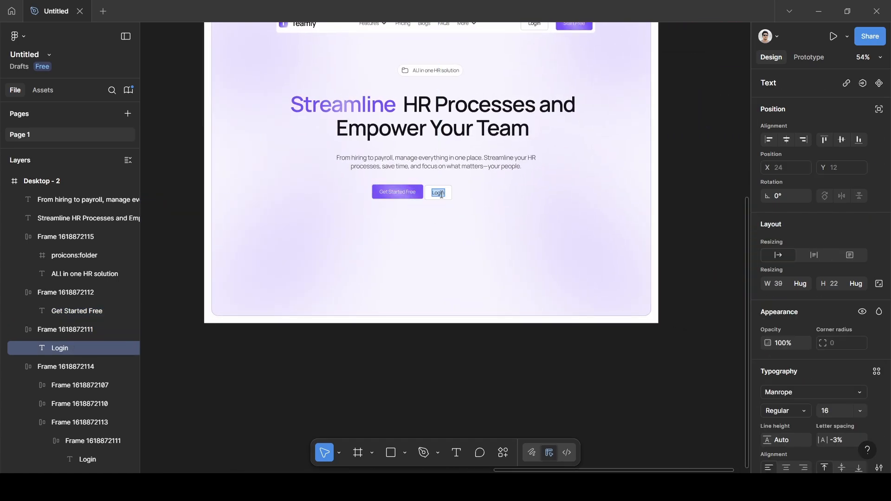
pyautogui.press('BackSpace')
pyautogui.write('Book a Demo')
pyautogui.press('Escape')
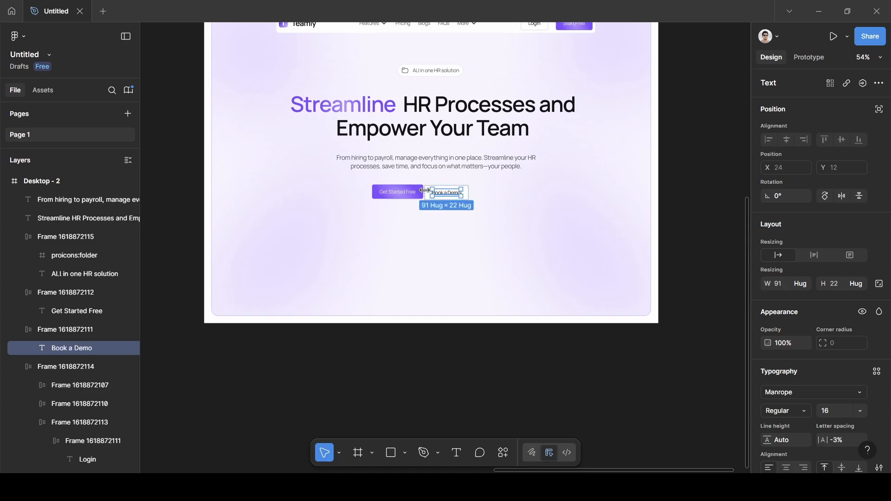
# - Wrap the two hero buttons in an auto layout with a gap of 12 and move it to about X 553, Y 587
pyautogui.click(397, 192)
pyautogui.keyDown('shift'); pyautogui.click(457, 199); pyautogui.keyUp('shift')
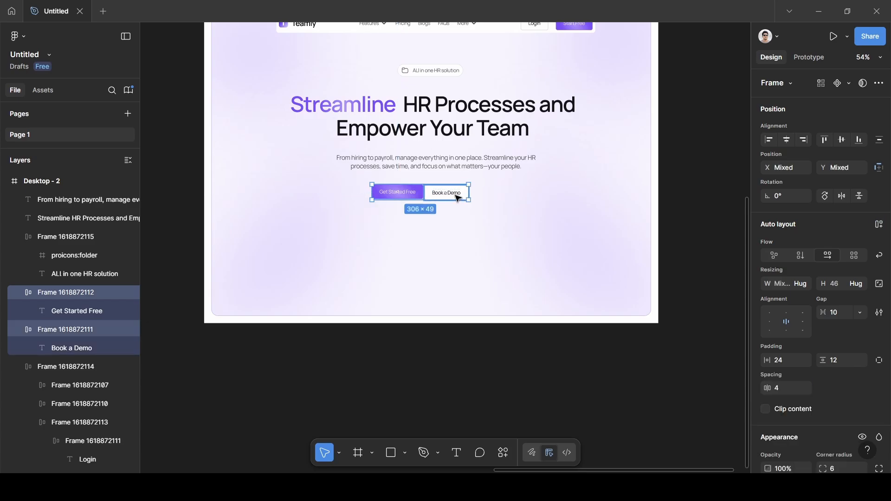
pyautogui.hotkey('shift', 'a')
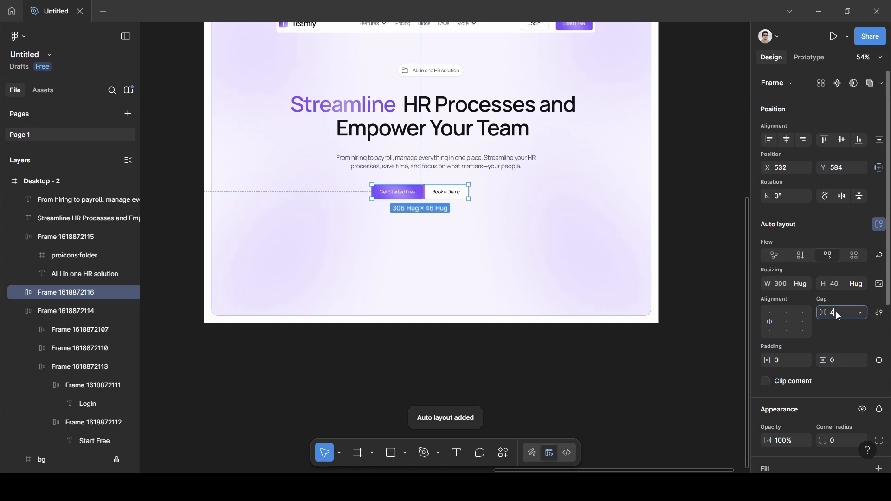
pyautogui.write('12')
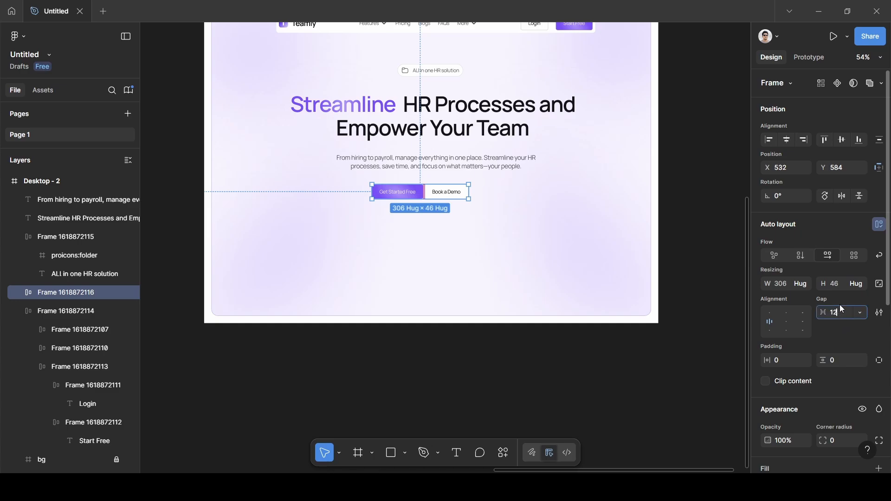
pyautogui.press('Return')
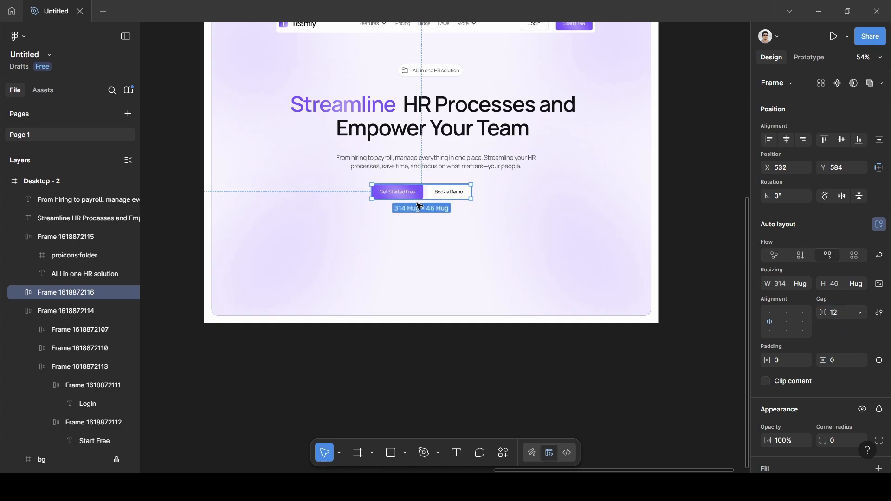
pyautogui.moveTo(423, 199); pyautogui.dragTo(427, 200)
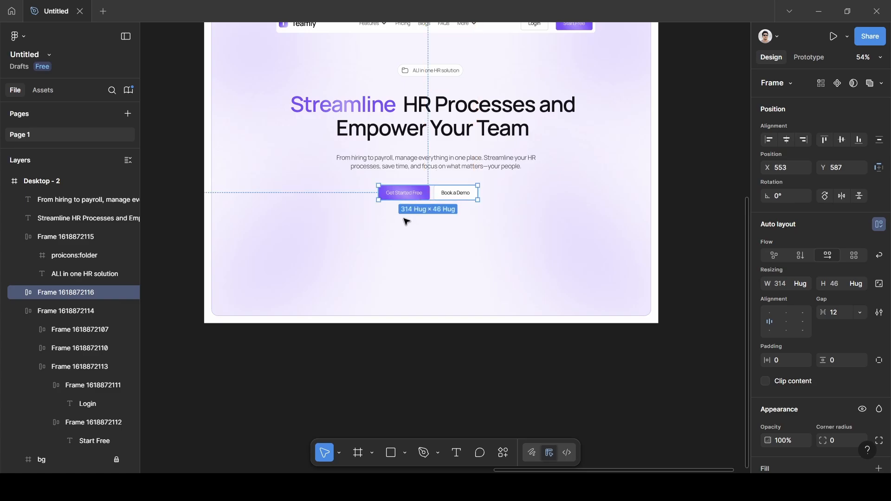
# - Set the font weight of the "Get Started Free" button label to SemiBold
pyautogui.scroll(5, 406, 218)
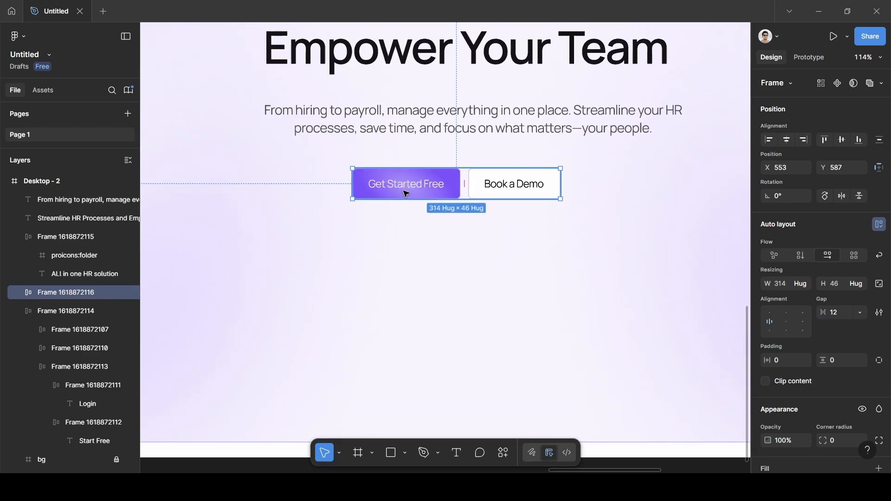
pyautogui.doubleClick(431, 185)
pyautogui.doubleClick(431, 185)
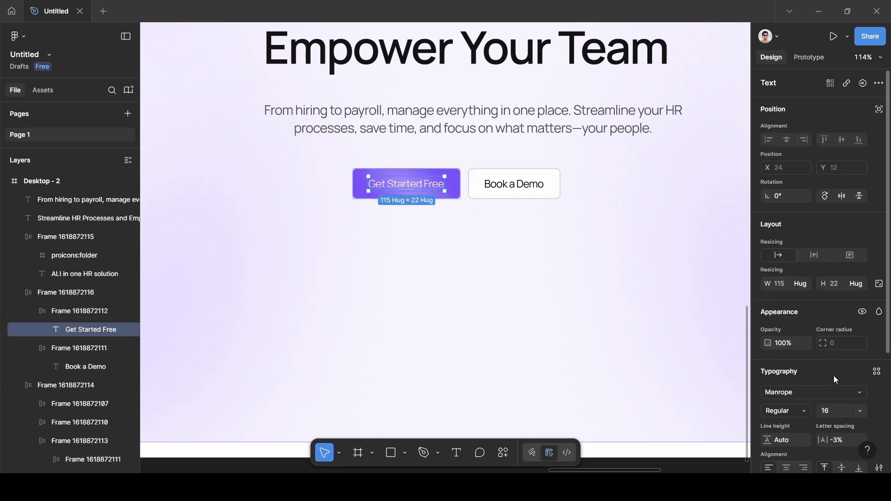
pyautogui.scroll(-4, 831, 379)
pyautogui.click(804, 250)
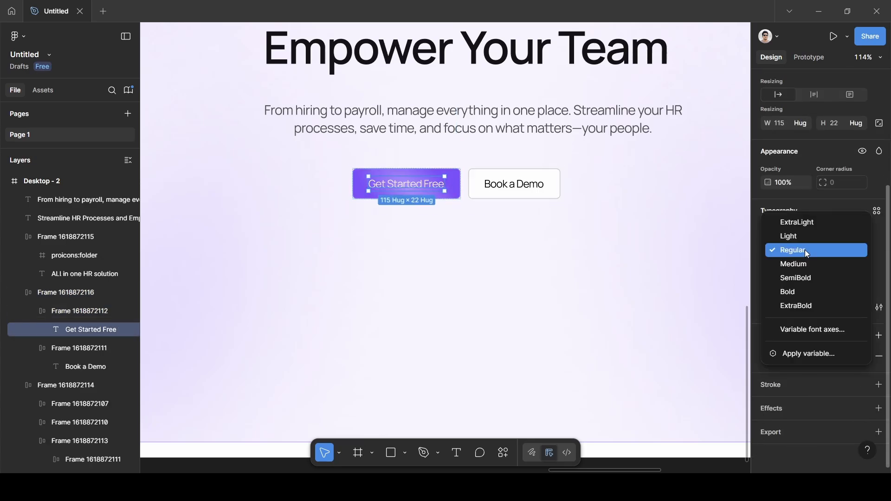
pyautogui.click(796, 280)
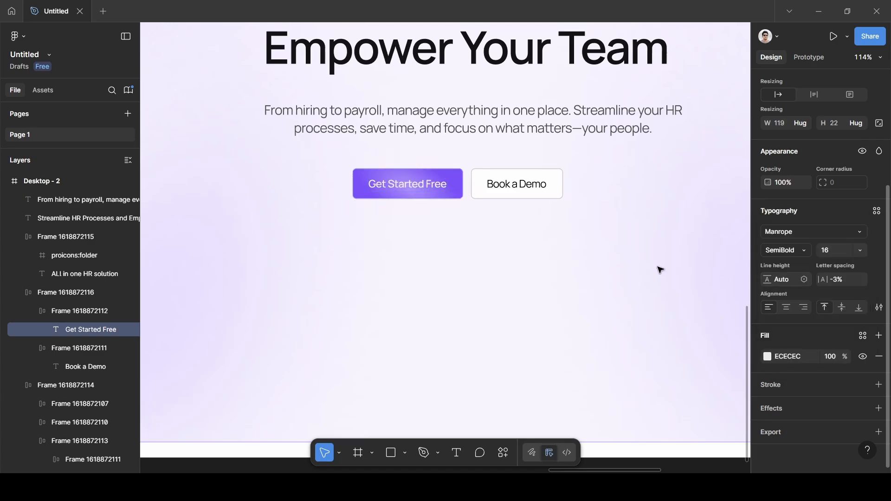
pyautogui.scroll(-5, 616, 260)
pyautogui.scroll(3, 616, 263)
pyautogui.hscroll(5, 616, 263)
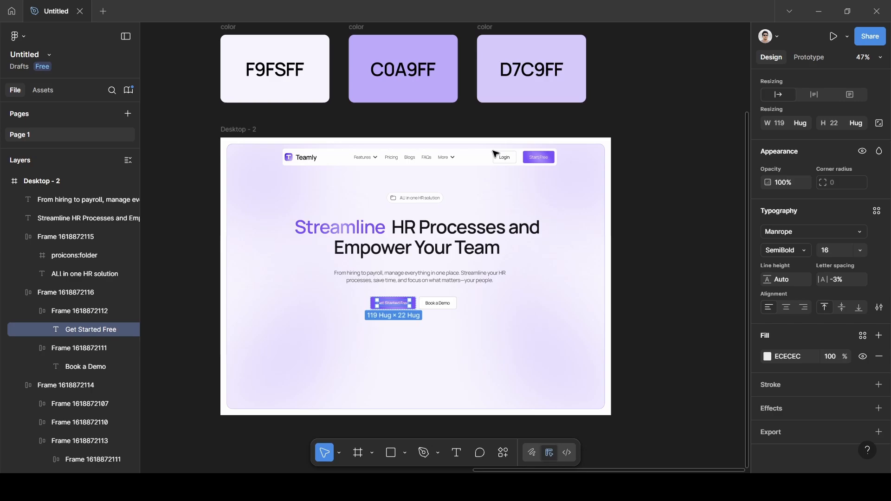
# - Set the font weight of the navigation bar's "Start Free" button label to SemiBold
pyautogui.click(539, 160)
pyautogui.doubleClick(539, 161)
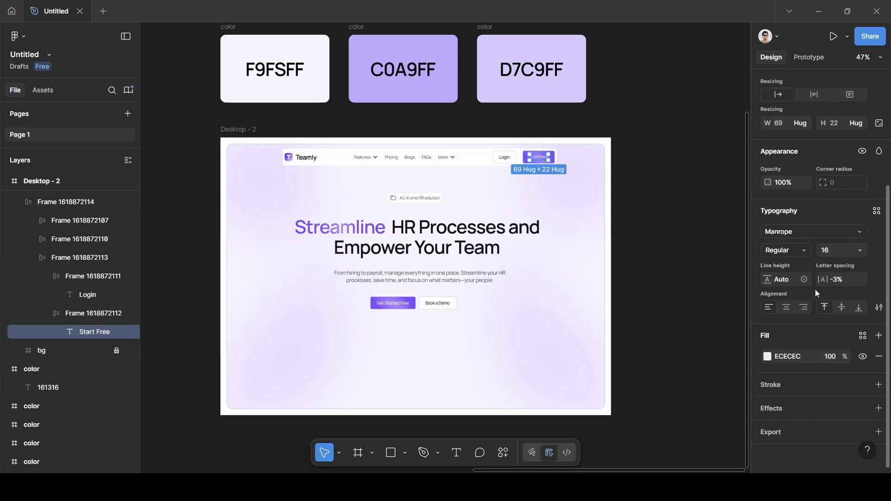
pyautogui.click(804, 249)
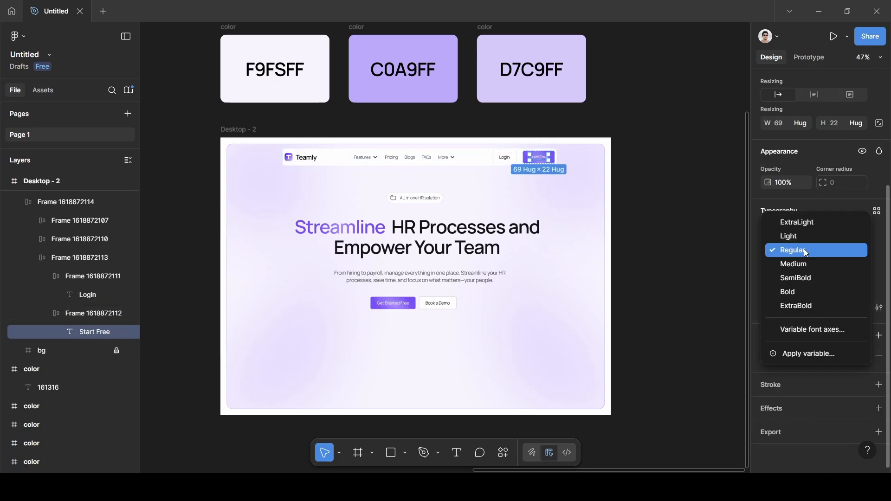
pyautogui.click(794, 279)
pyautogui.click(671, 207)
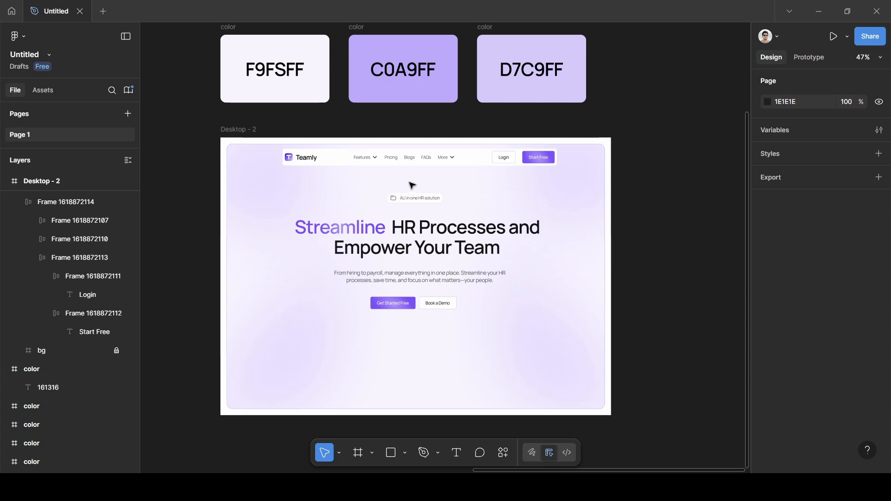
# - Wrap the headline and the description paragraph in a vertical auto layout with a gap of 32
pyautogui.click(439, 240)
pyautogui.keyDown('shift'); pyautogui.click(424, 280); pyautogui.keyUp('shift')
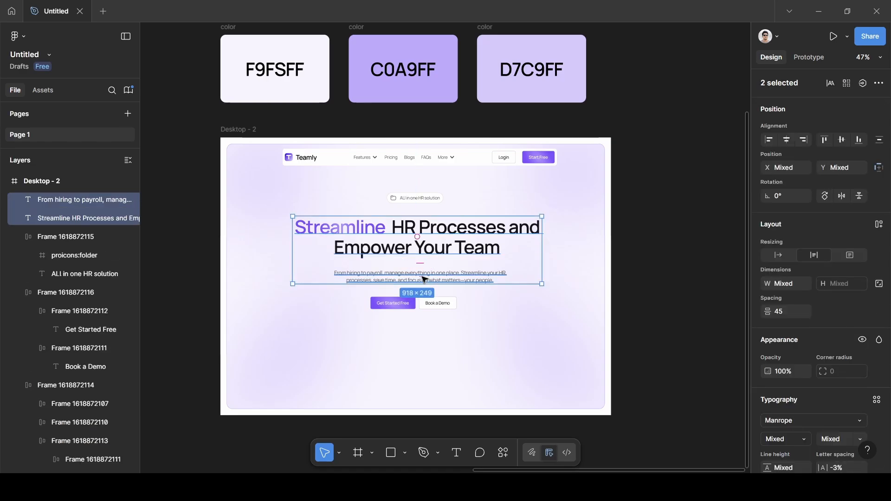
pyautogui.hotkey('shift', 'a')
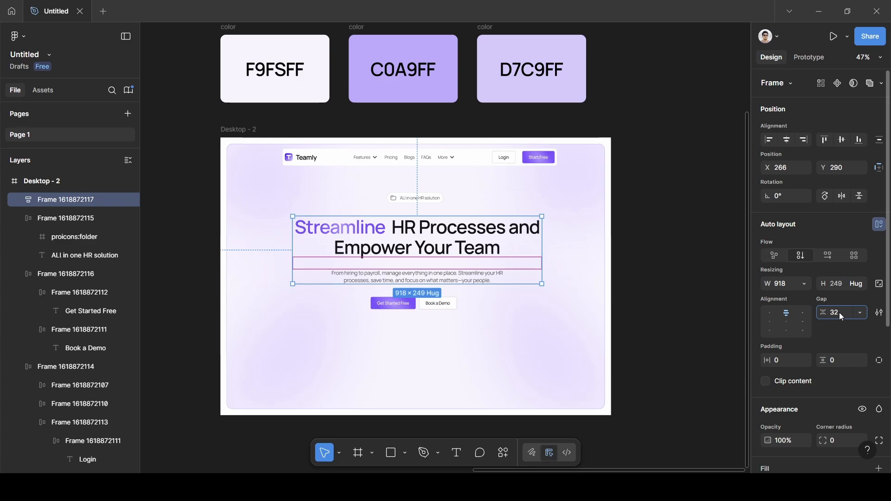
pyautogui.press('Return')
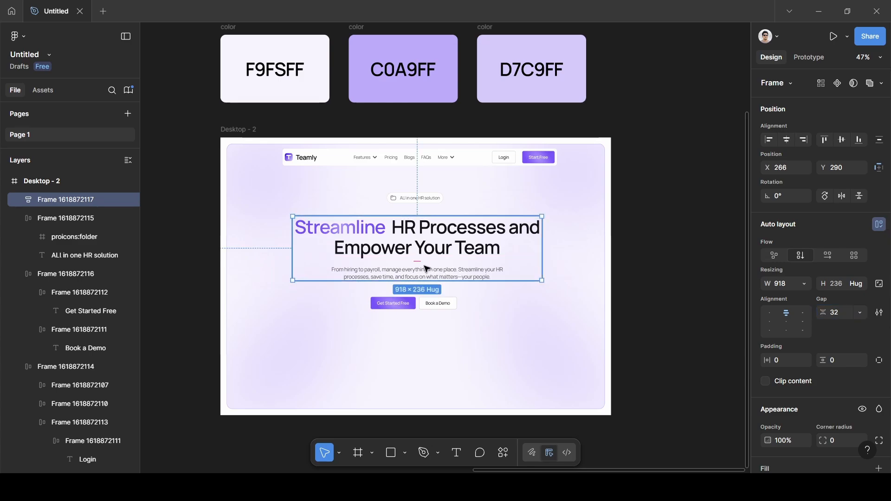
# - Combine the headline and paragraph frame with the hero button row in a vertical auto layout with a gap of 44
pyautogui.keyDown('shift'); pyautogui.click(417, 308); pyautogui.keyUp('shift')
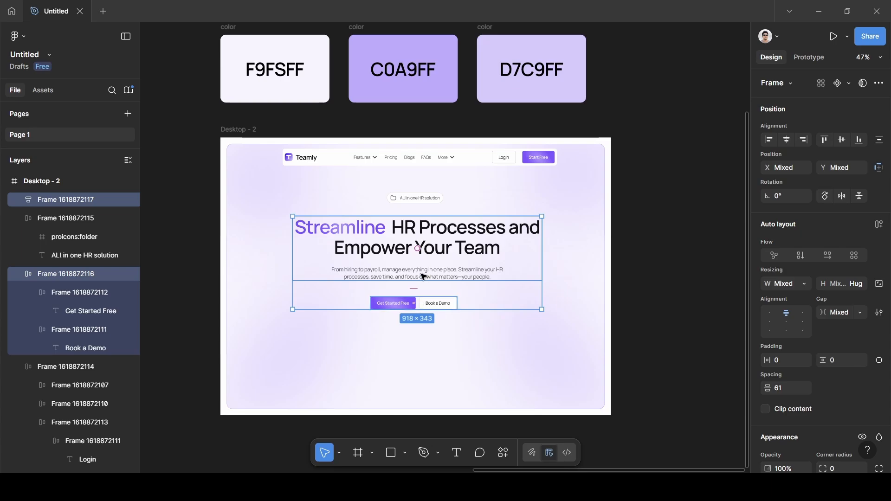
pyautogui.hotkey('shift', 'a')
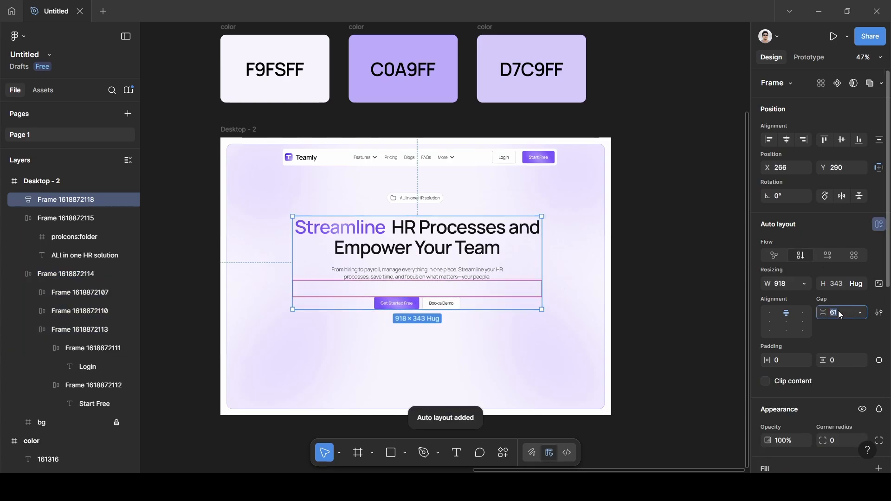
pyautogui.write('44')
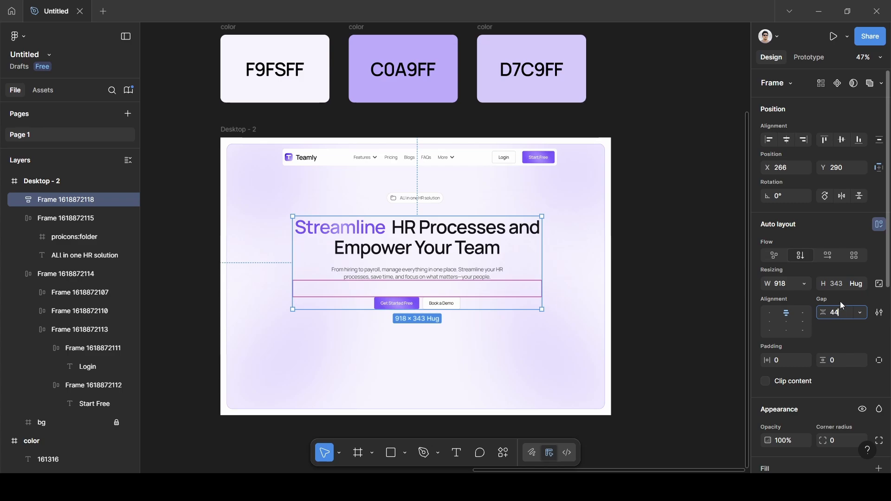
pyautogui.press('Return')
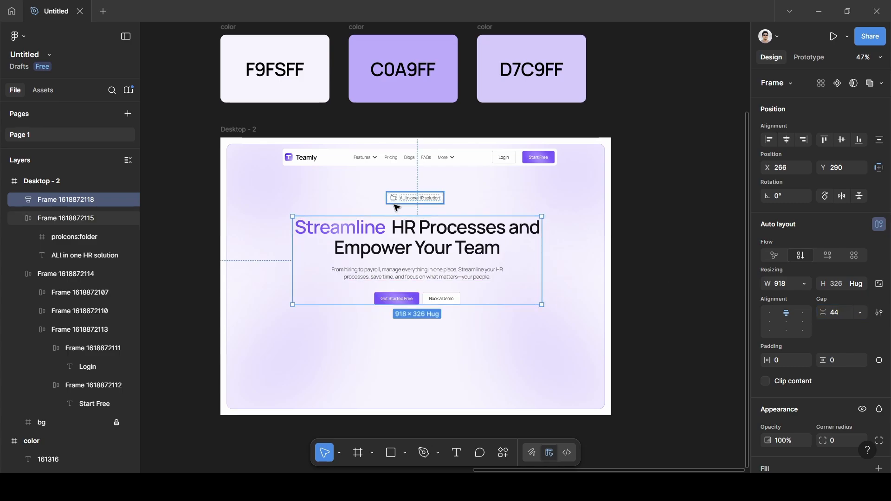
# - Move the "All in one HR solution" badge to about Y 193 and center both it and the hero text frame horizontally in Desktop - 2
pyautogui.moveTo(407, 205); pyautogui.dragTo(415, 200)
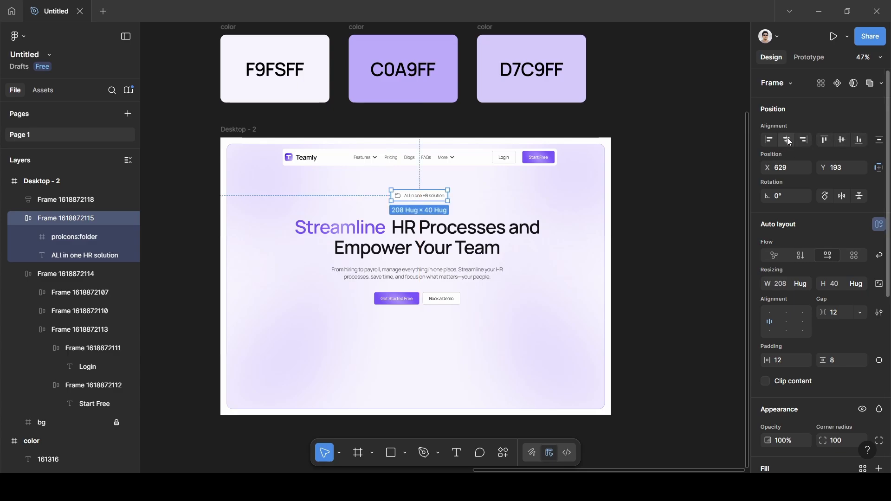
pyautogui.click(787, 139)
pyautogui.click(436, 237)
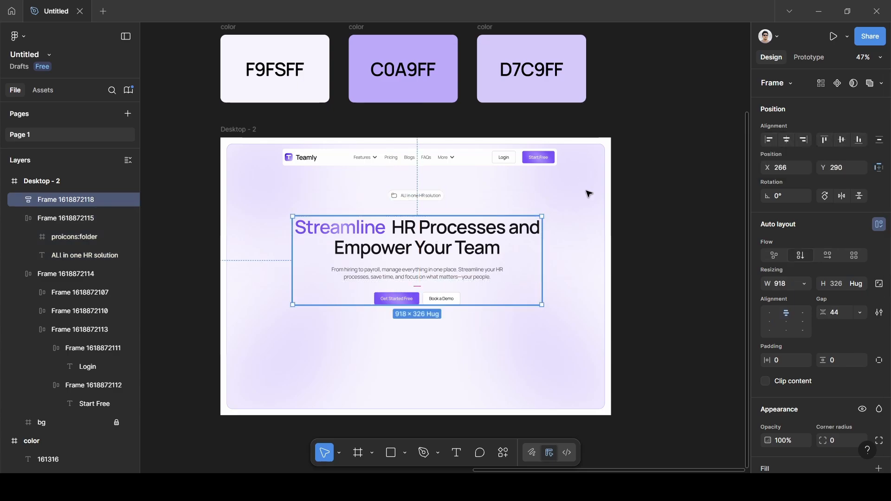
pyautogui.click(782, 143)
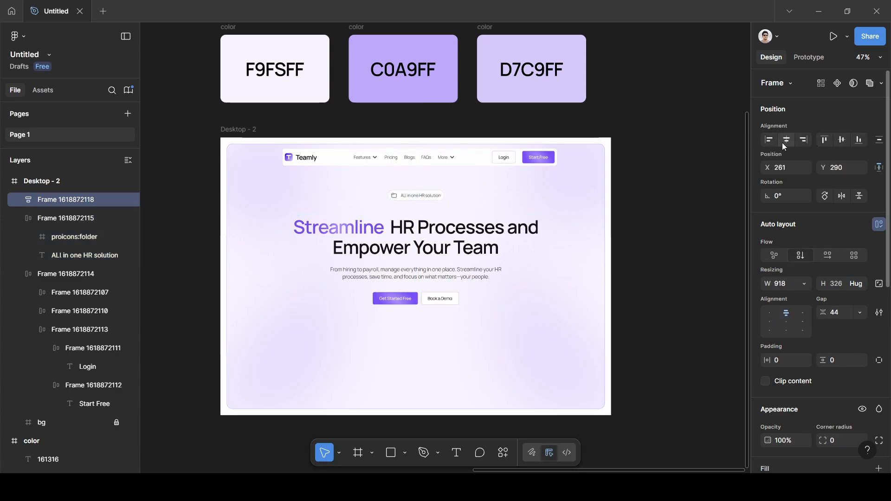
pyautogui.click(659, 241)
# - Compare the hero layout and spacing of Desktop - 2 with the reference in Desktop - 1
pyautogui.hscroll(-2, 659, 240)
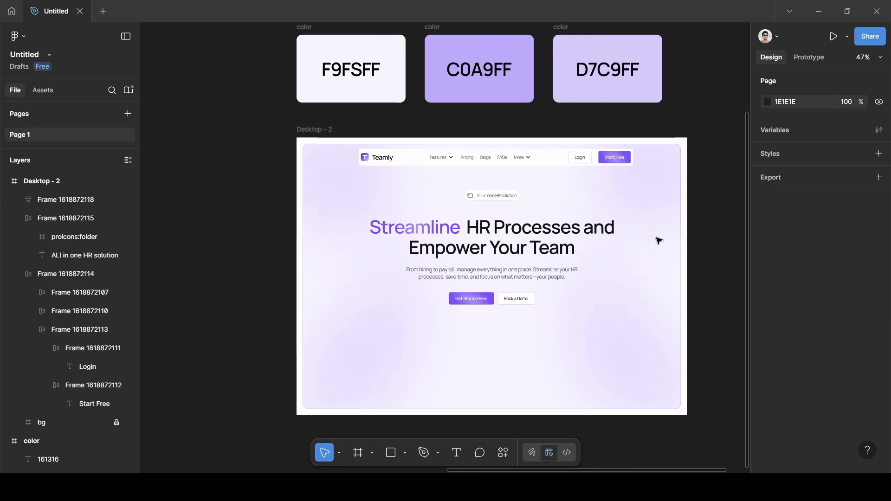
pyautogui.scroll(-5, 658, 241)
pyautogui.scroll(4, 659, 240)
pyautogui.hscroll(-4, 659, 240)
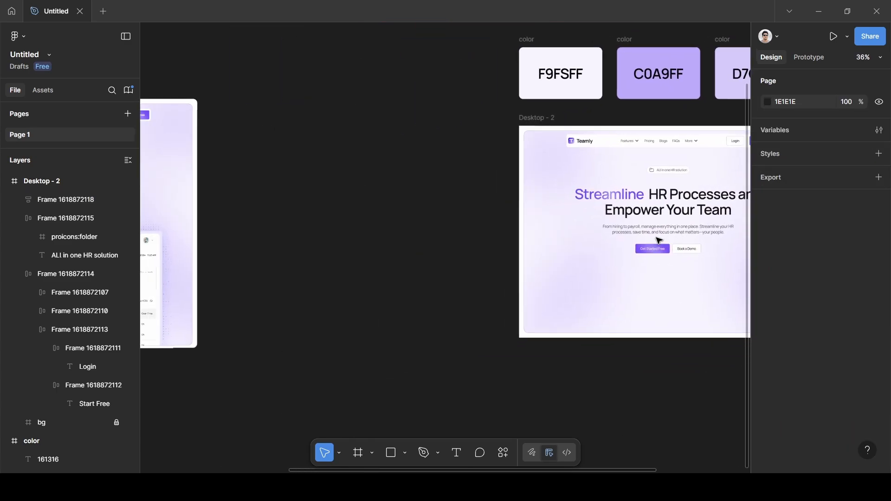
pyautogui.scroll(-3, 656, 245)
pyautogui.hscroll(2, 532, 265)
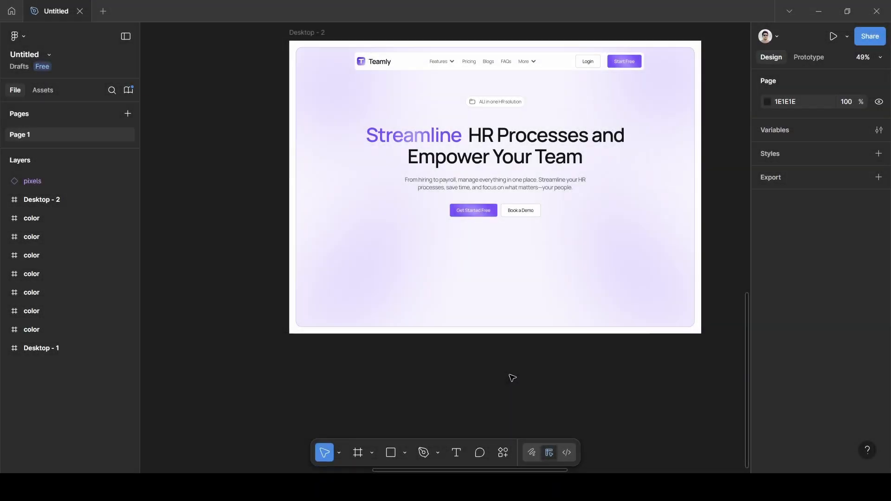
pyautogui.keyDown('ctrl'); pyautogui.scroll(-5, 512, 378); pyautogui.keyUp('ctrl')
pyautogui.hscroll(-8, 511, 376)
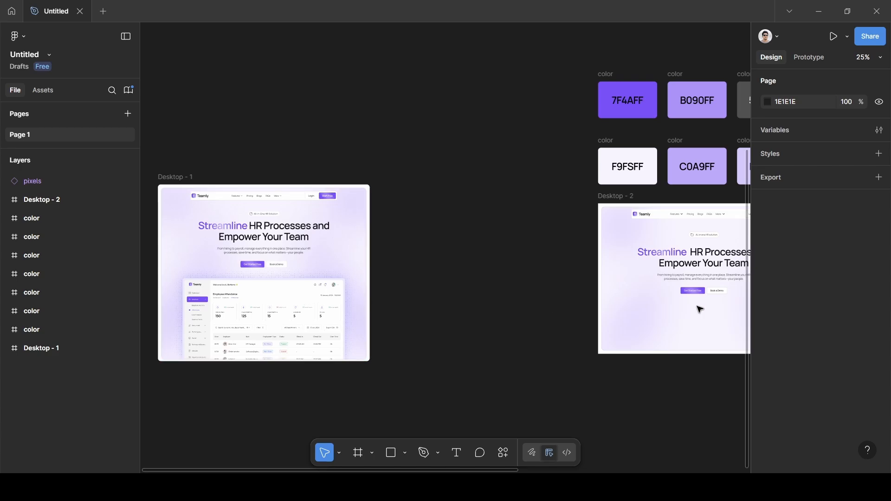
pyautogui.hscroll(5, 697, 306)
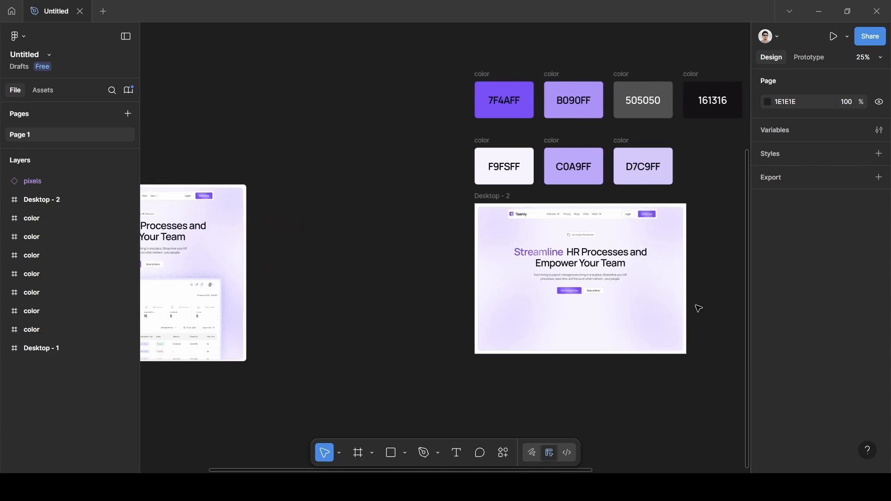
pyautogui.keyDown('ctrl'); pyautogui.scroll(3, 699, 309); pyautogui.keyUp('ctrl')
pyautogui.keyDown('ctrl'); pyautogui.scroll(2, 698, 308); pyautogui.keyUp('ctrl')
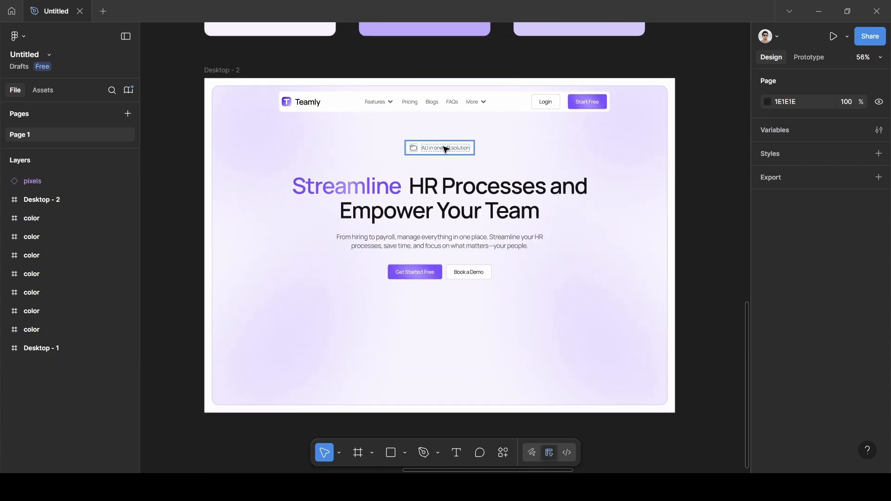
# - Move the badge up to about Y 153 and the hero text frame to about Y 243, keeping both horizontally centered
pyautogui.moveTo(445, 148); pyautogui.dragTo(447, 136)
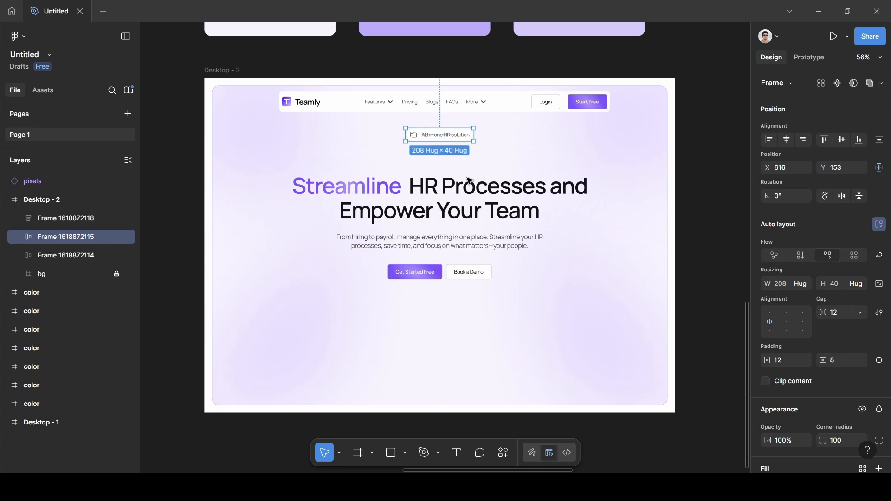
pyautogui.moveTo(471, 207); pyautogui.dragTo(470, 193)
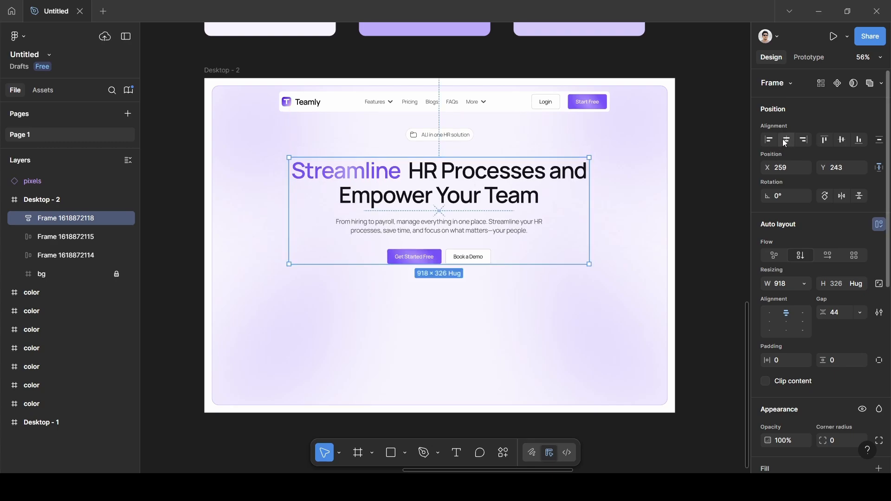
pyautogui.click(787, 140)
pyautogui.click(453, 135)
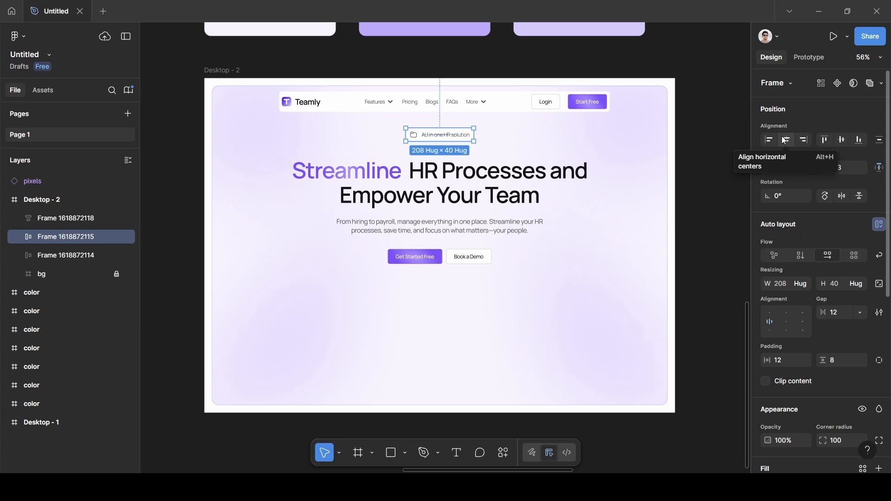
pyautogui.click(714, 131)
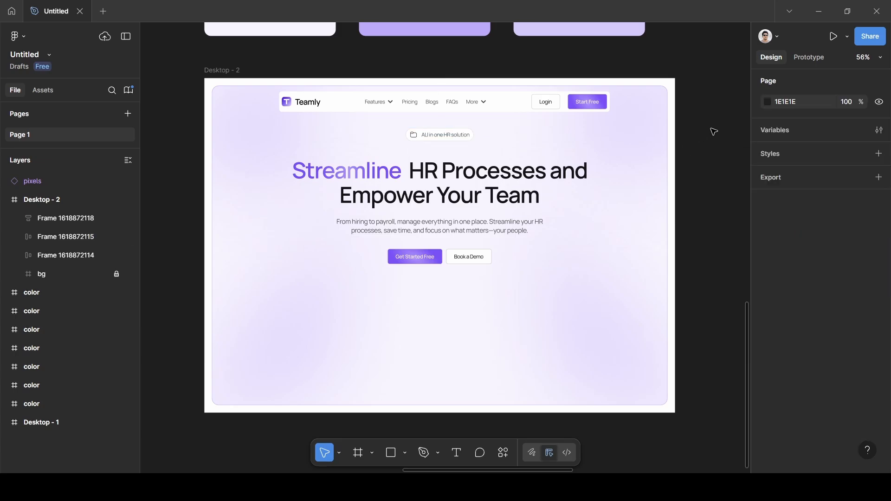
# - Examine the dashboard mockup beneath the hero buttons in Desktop - 1 and select its frame
pyautogui.scroll(2, 688, 129)
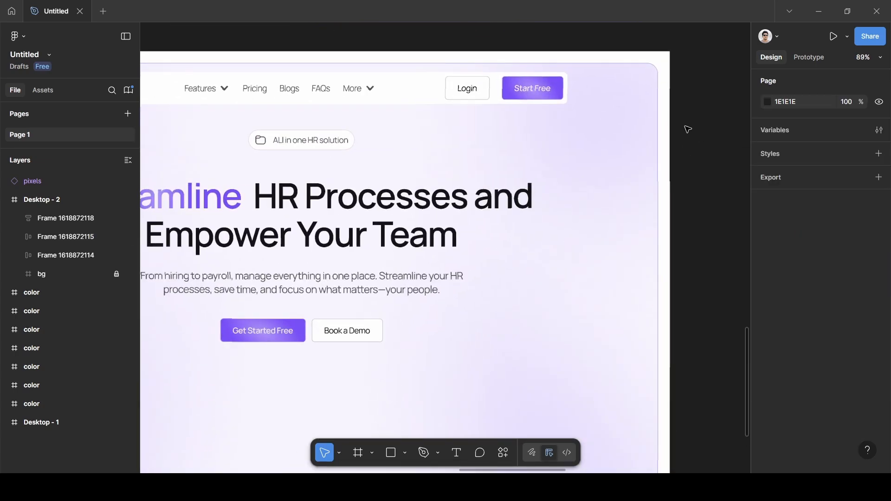
pyautogui.scroll(-5, 688, 129)
pyautogui.hscroll(-10, 682, 130)
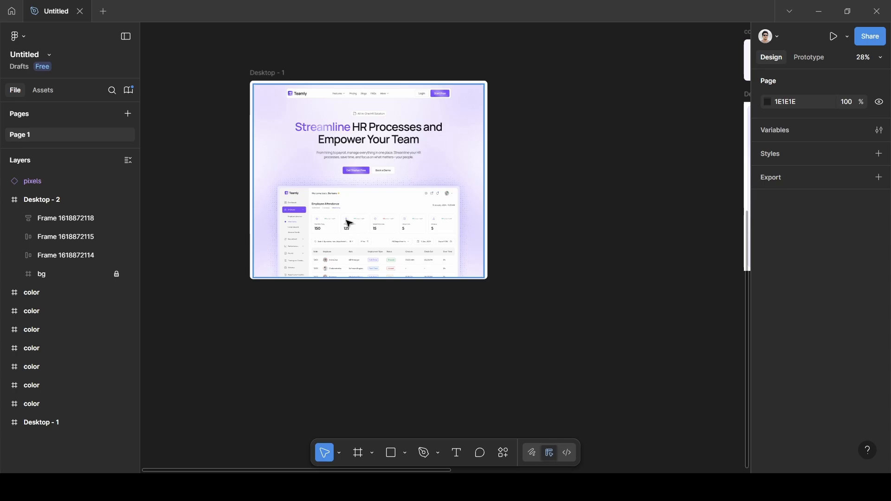
pyautogui.keyDown('ctrl'); pyautogui.scroll(5, 349, 224); pyautogui.keyUp('ctrl')
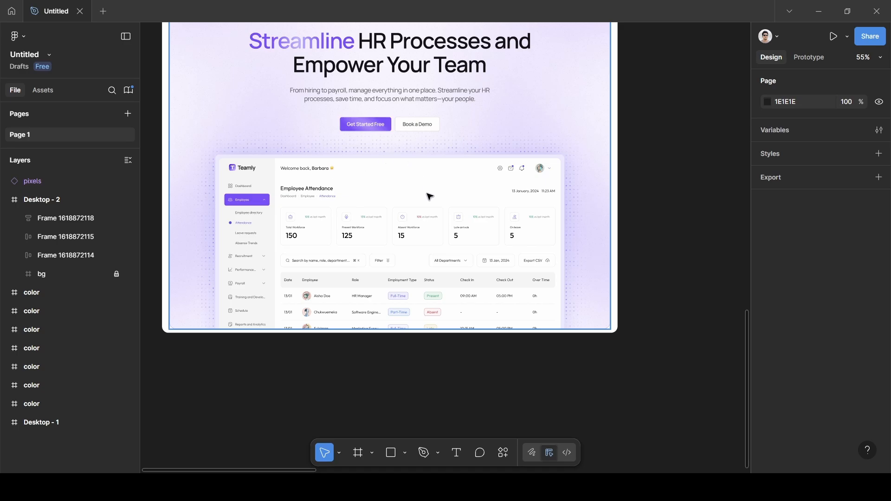
pyautogui.scroll(1, 429, 196)
pyautogui.scroll(5, 429, 197)
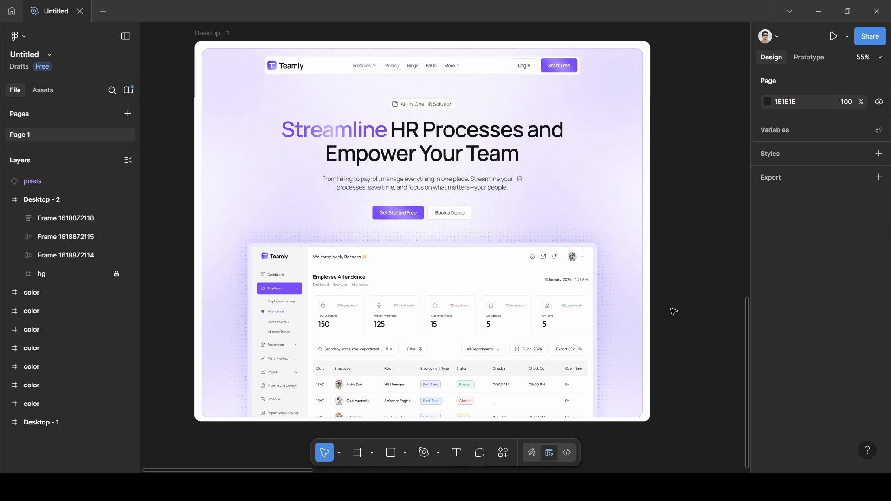
pyautogui.hscroll(1, 674, 312)
pyautogui.scroll(-5, 673, 312)
pyautogui.hscroll(3, 673, 311)
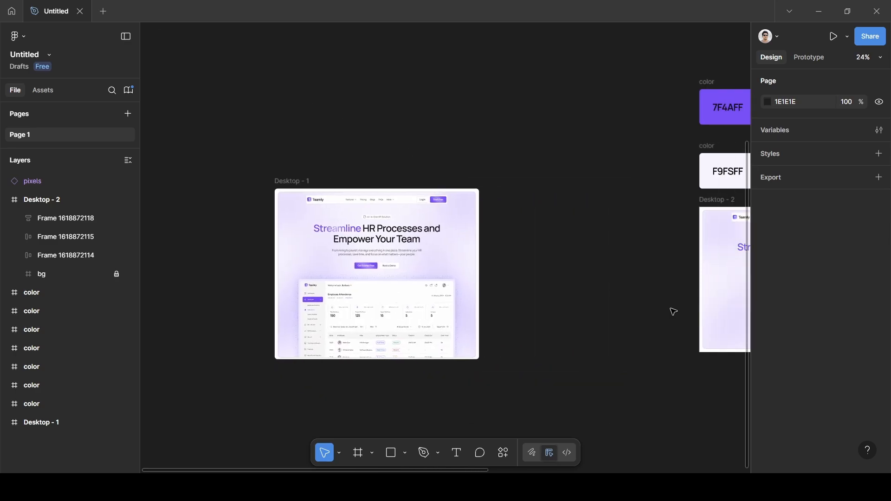
pyautogui.hscroll(2, 674, 312)
pyautogui.click(284, 295)
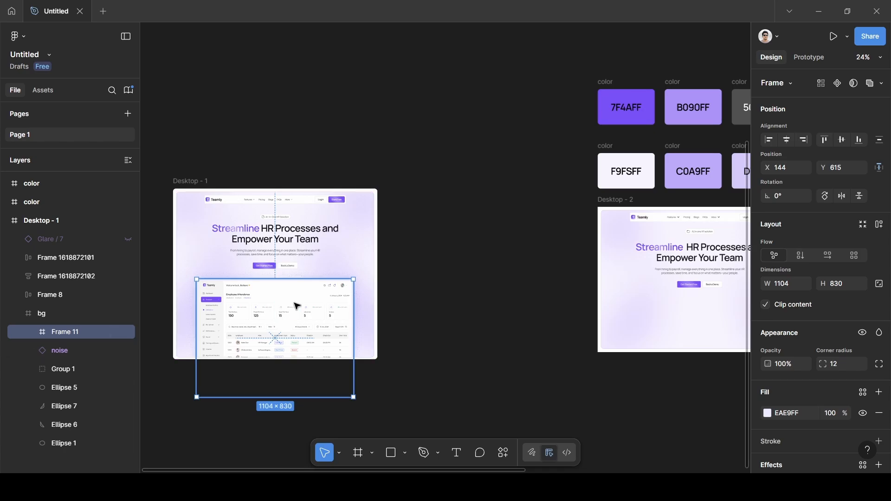
# - Paste the copied dashboard mockup frame into the bg frame of Desktop - 2
pyautogui.hscroll(5, 297, 306)
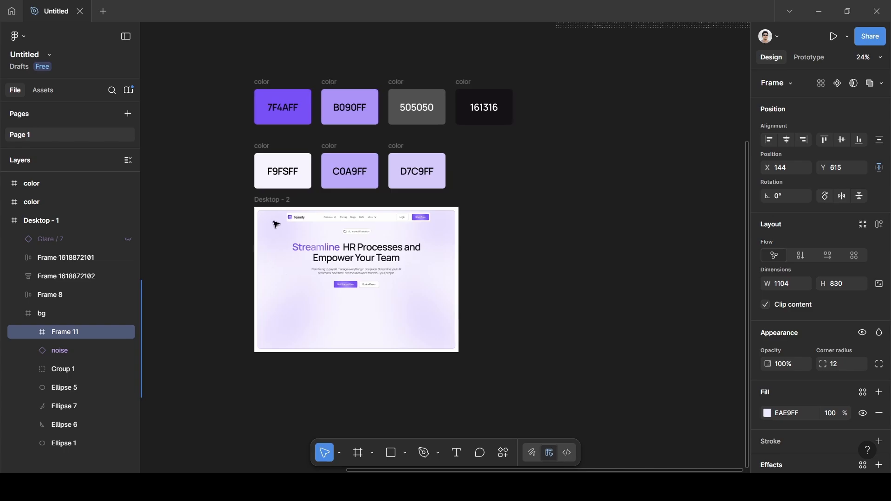
pyautogui.keyDown('ctrl'); pyautogui.scroll(5, 283, 233); pyautogui.keyUp('ctrl')
pyautogui.hscroll(4, 283, 233)
pyautogui.scroll(-1, 283, 234)
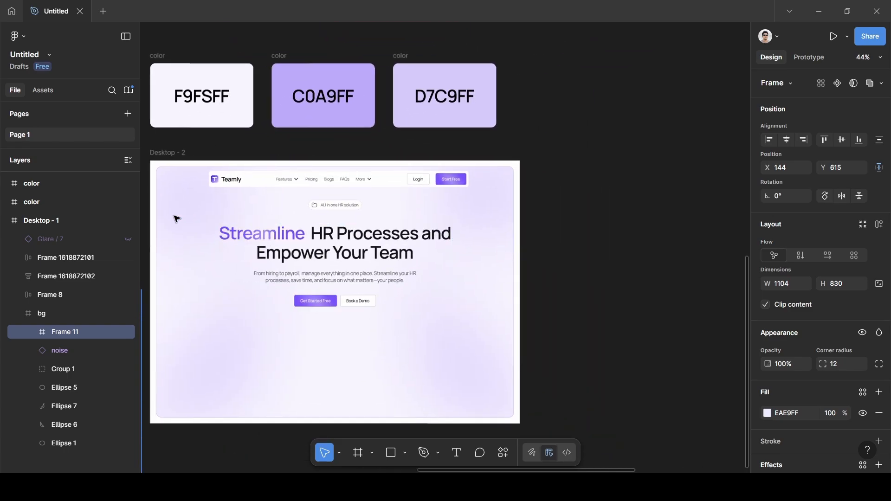
pyautogui.press('Escape')
pyautogui.click(162, 151)
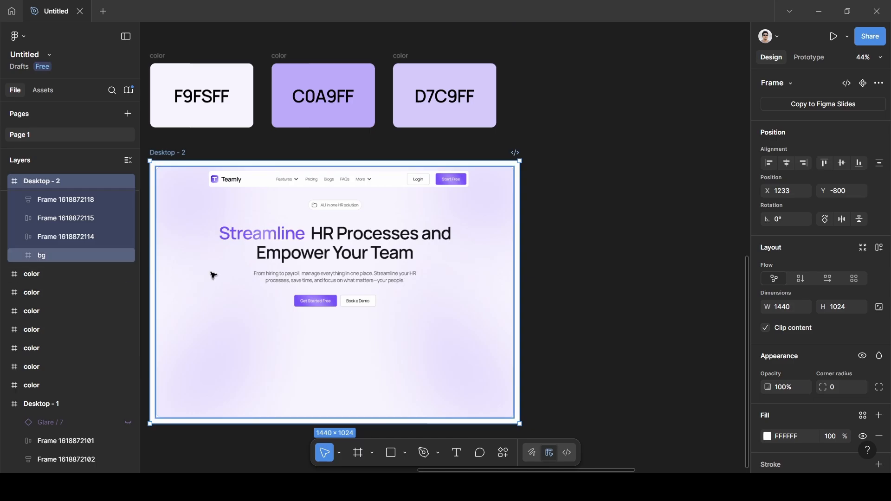
pyautogui.click(214, 274)
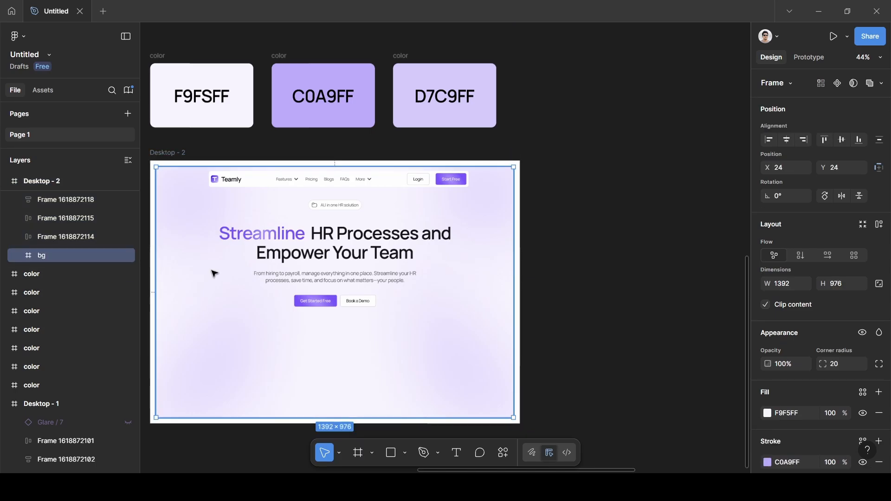
pyautogui.scroll(-4, 215, 274)
pyautogui.scroll(5, 215, 274)
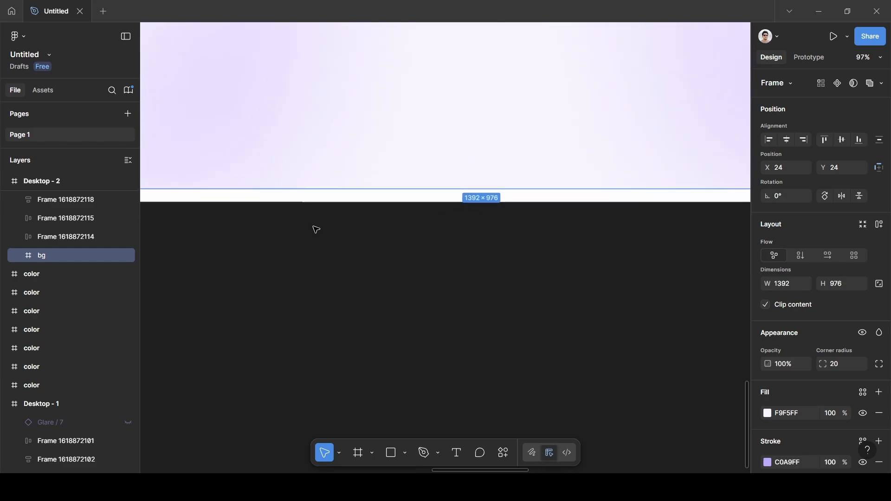
pyautogui.scroll(1, 424, 189)
pyautogui.scroll(-3, 425, 190)
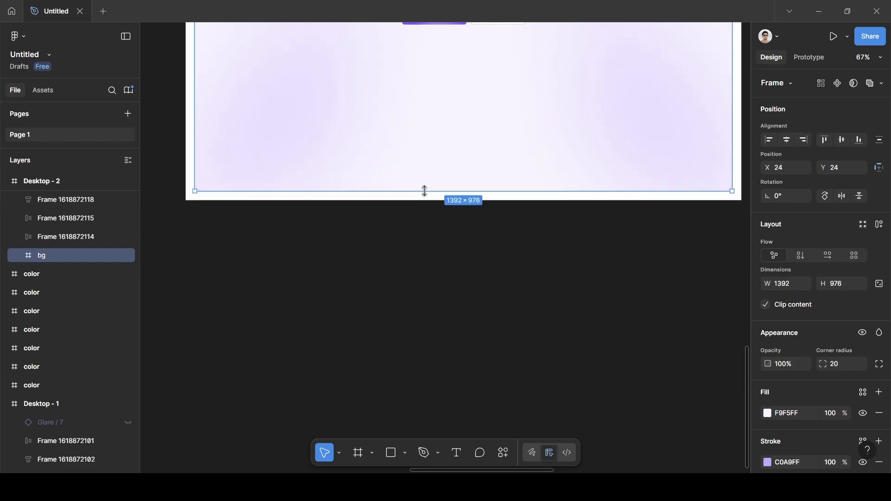
pyautogui.scroll(5, 424, 190)
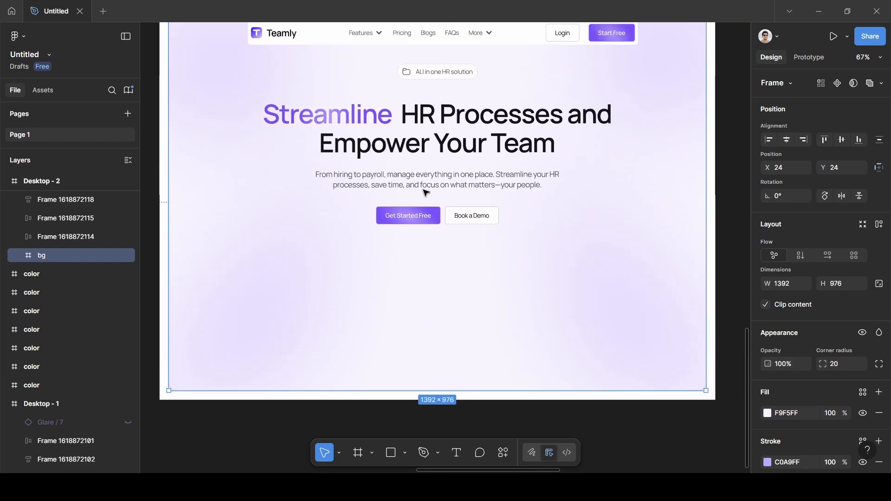
pyautogui.scroll(-1, 426, 192)
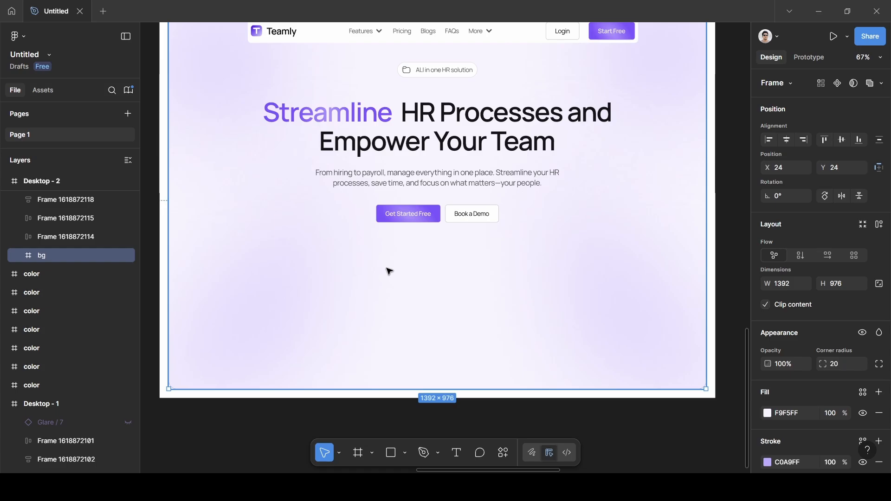
pyautogui.hotkey('ctrl', 'v')
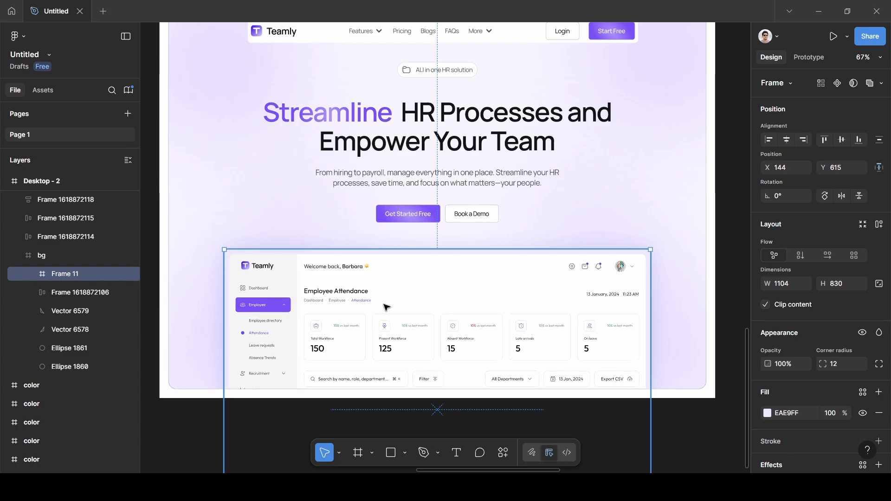
# - Move the dashboard mockup up to about Y 577 beneath the hero buttons, keeping it horizontally centered at X 144
pyautogui.moveTo(413, 310); pyautogui.dragTo(416, 300)
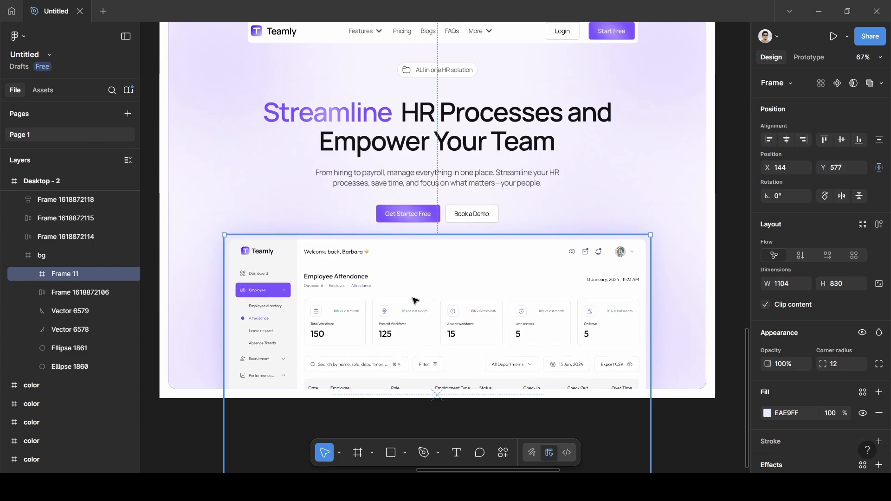
pyautogui.scroll(-5, 415, 300)
pyautogui.scroll(5, 415, 300)
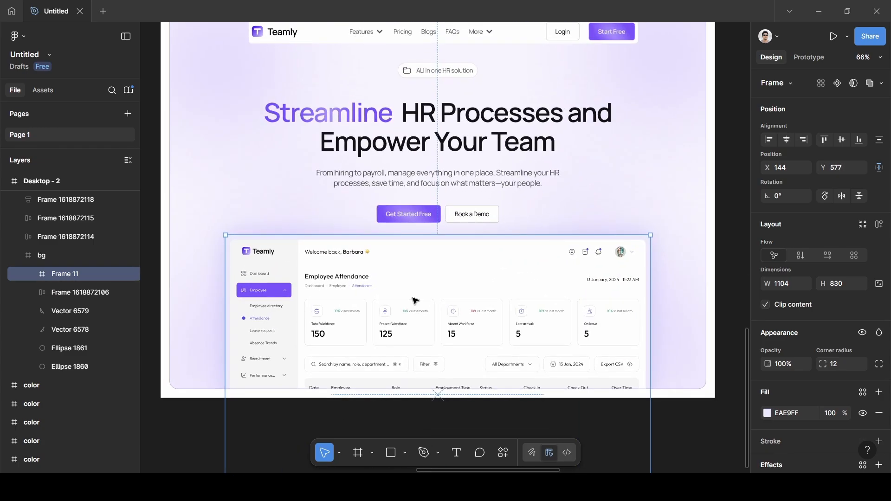
pyautogui.scroll(-4, 414, 301)
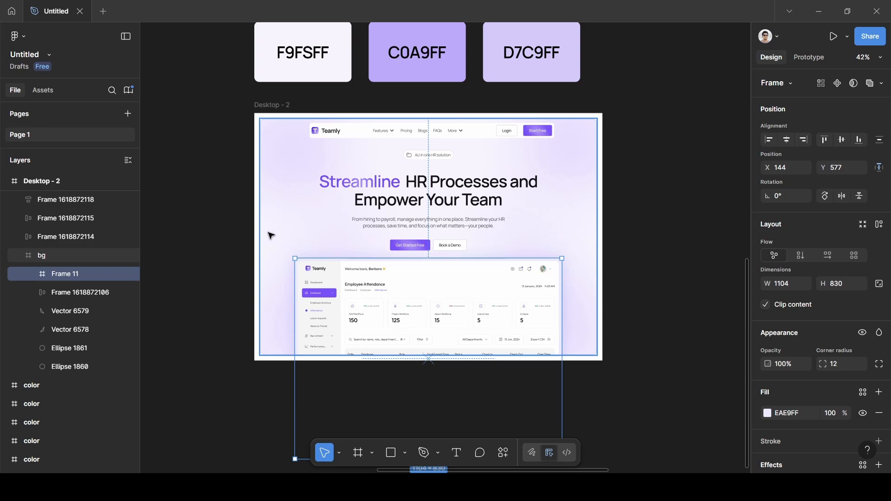
# - Extend the height of Desktop - 2 to about 1172 and of its bg frame to about 1131
pyautogui.click(279, 107)
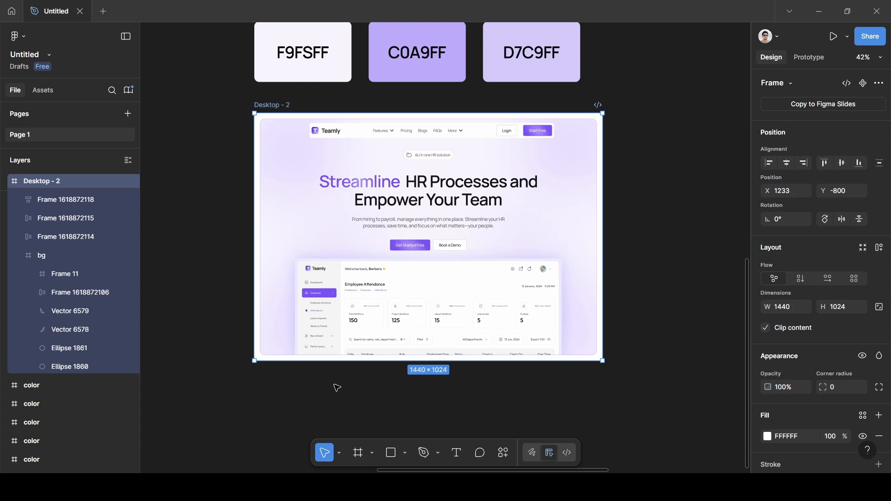
pyautogui.moveTo(363, 361); pyautogui.dragTo(353, 394)
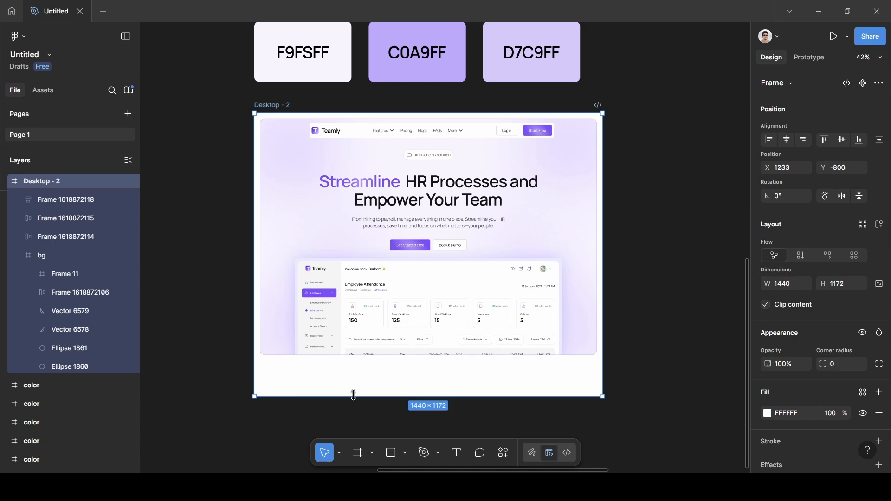
pyautogui.click(284, 239)
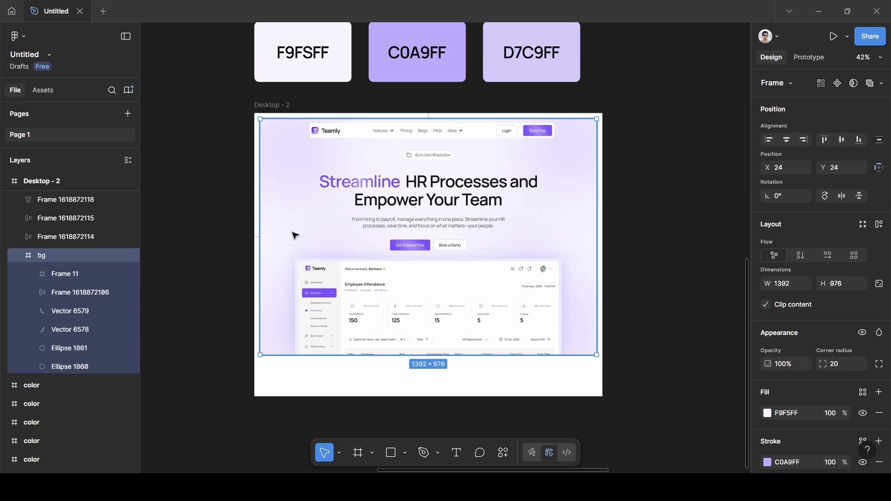
pyautogui.moveTo(397, 361); pyautogui.dragTo(394, 392)
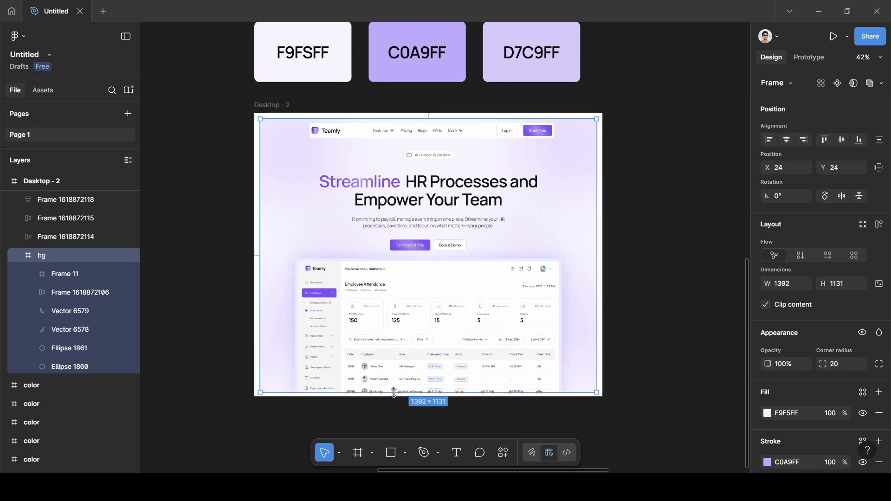
pyautogui.click(676, 251)
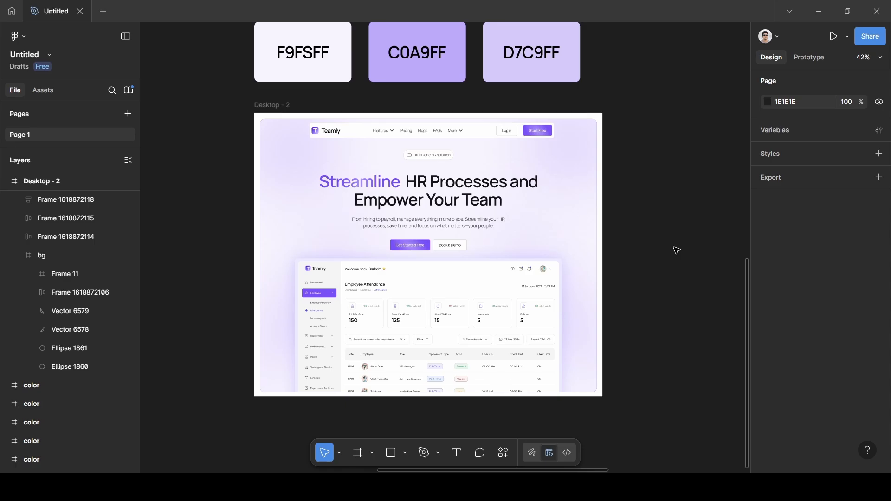
# - Inspect the drop shadow settings of the dashboard mockup frame in Desktop - 2
pyautogui.click(76, 276)
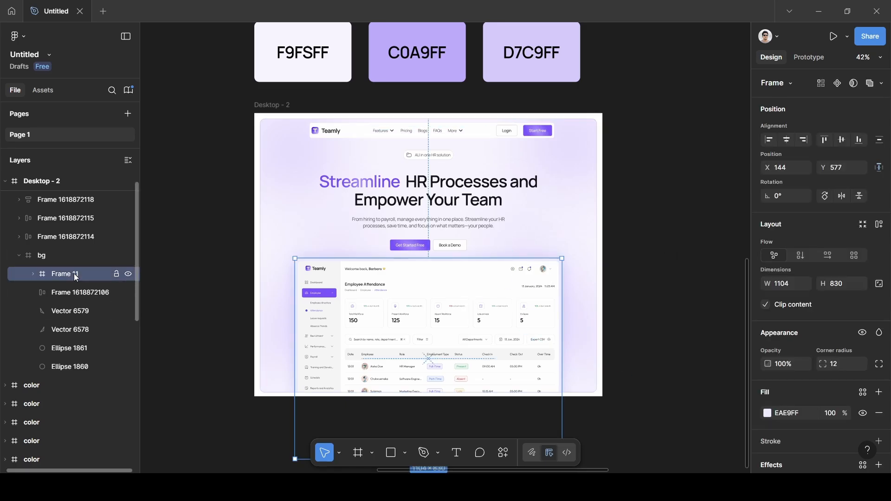
pyautogui.scroll(-5, 789, 371)
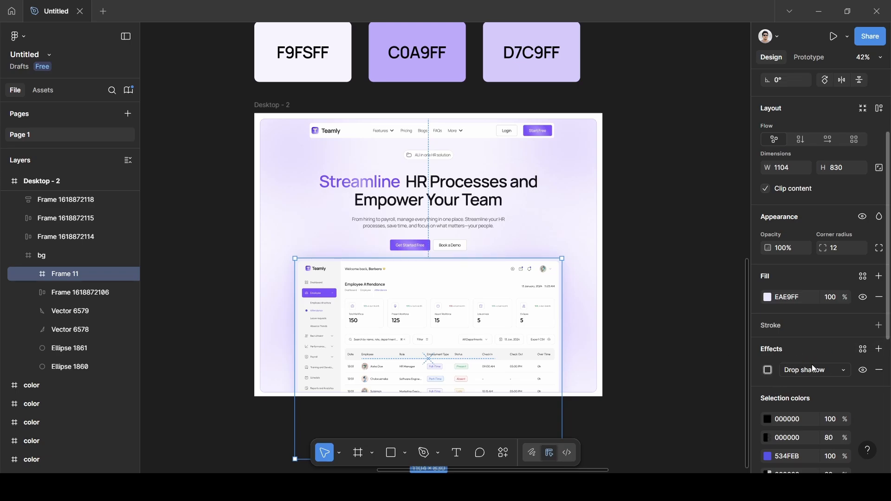
pyautogui.click(768, 370)
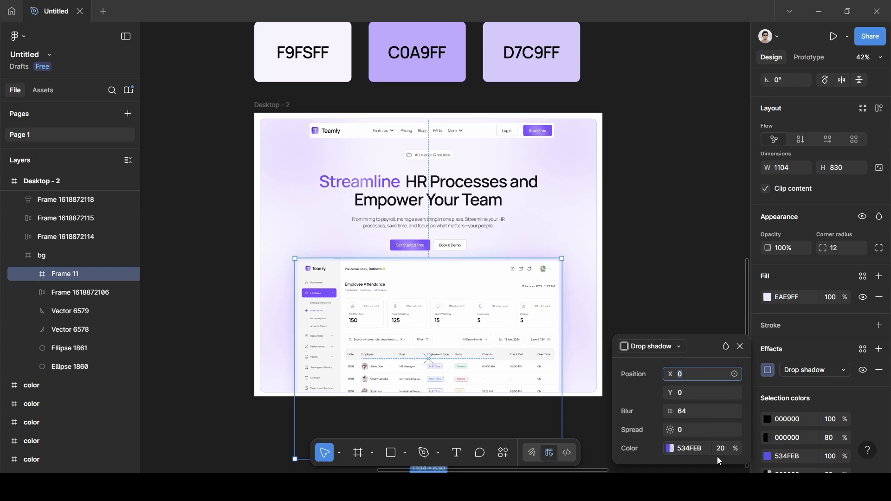
pyautogui.click(741, 349)
pyautogui.click(635, 242)
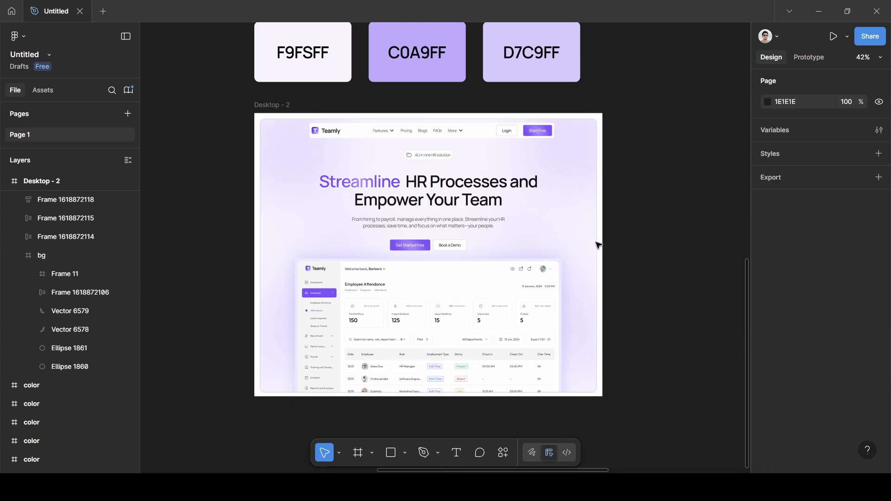
# - Examine the dotted pattern around the dashboard mockup in Desktop - 1 and compare it with Desktop - 2
pyautogui.click(415, 319)
pyautogui.click(415, 319)
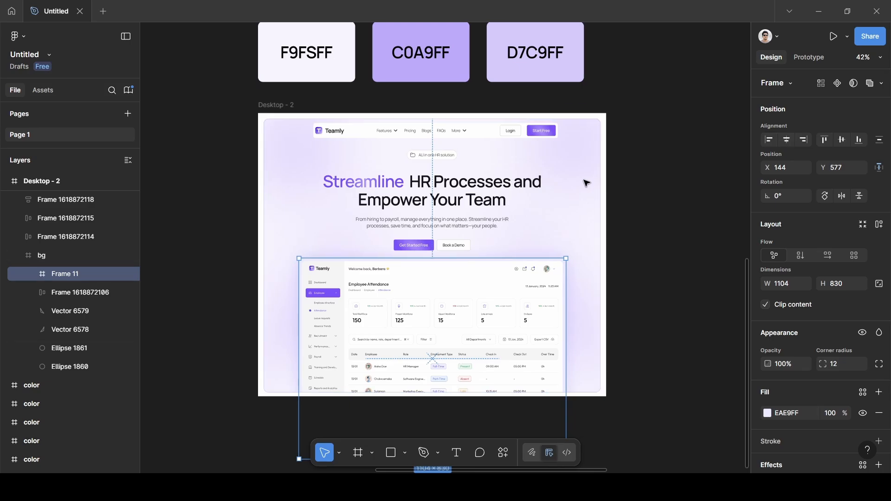
pyautogui.scroll(3, 586, 184)
pyautogui.hscroll(-10, 586, 181)
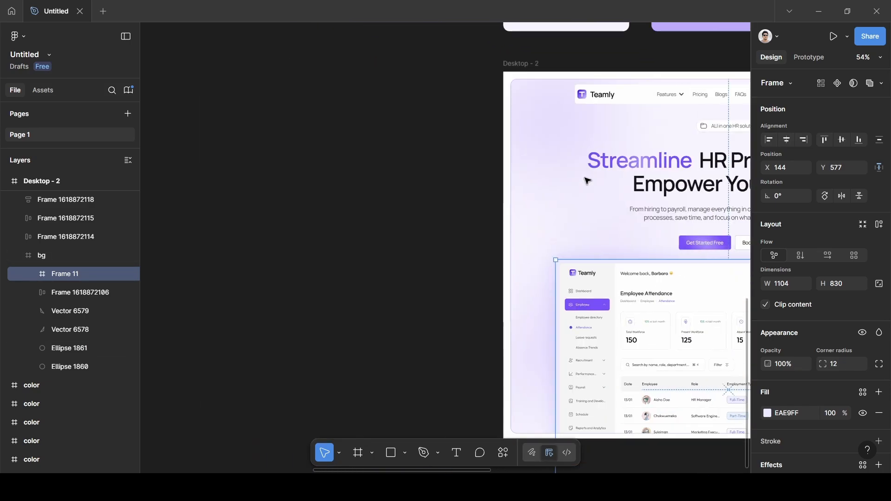
pyautogui.scroll(2, 586, 179)
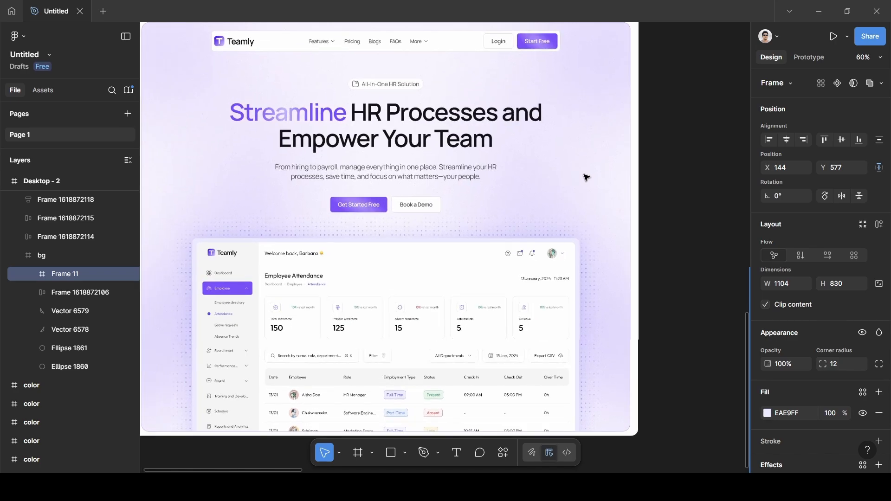
pyautogui.scroll(5, 310, 239)
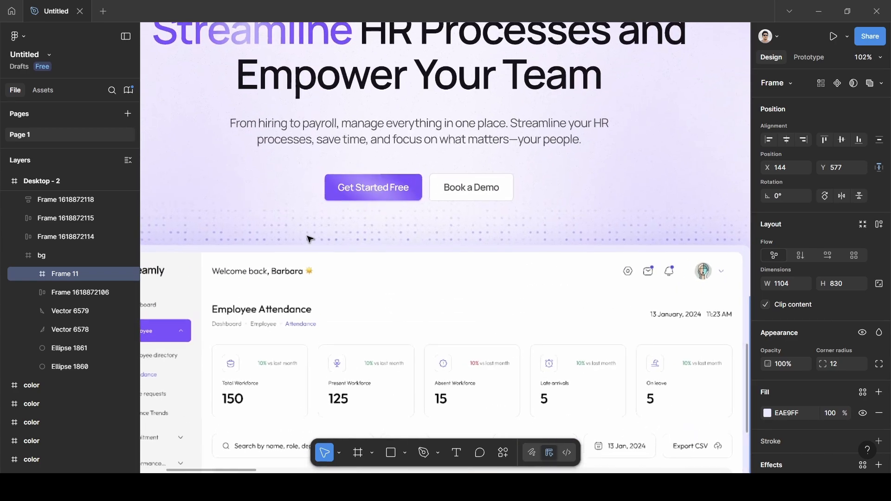
pyautogui.hscroll(-3, 310, 238)
pyautogui.scroll(-2, 310, 237)
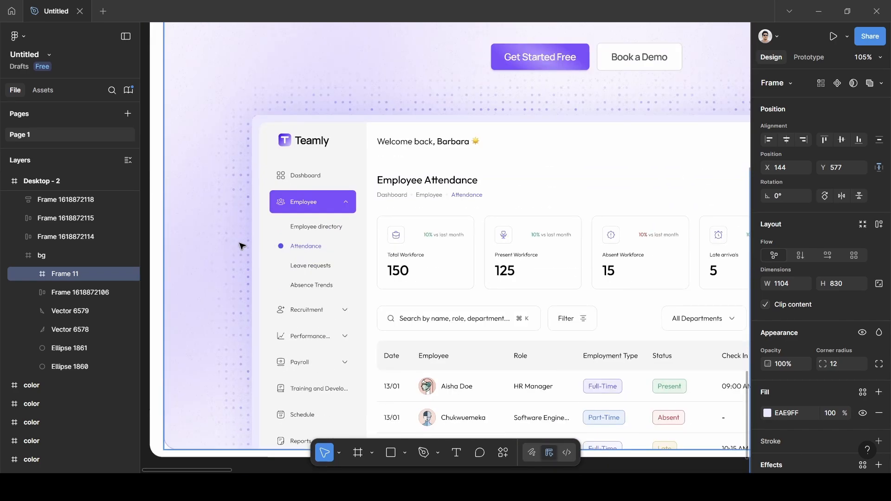
pyautogui.scroll(-3, 413, 122)
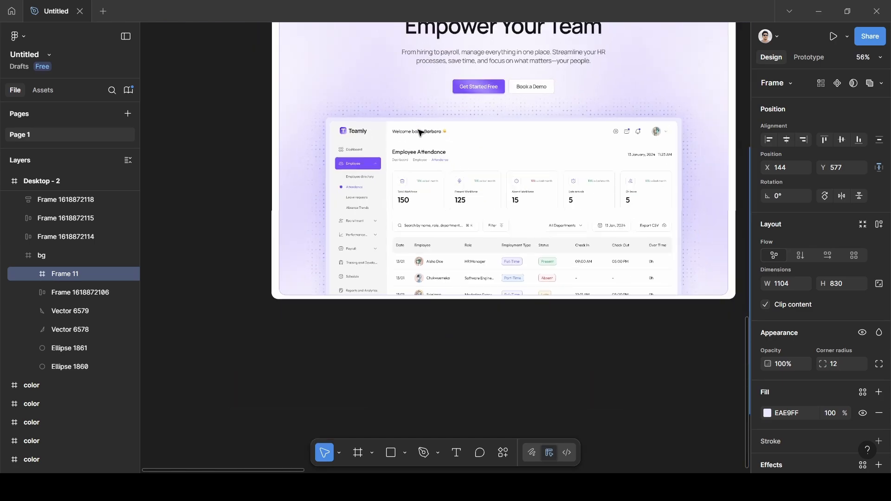
pyautogui.scroll(2, 489, 139)
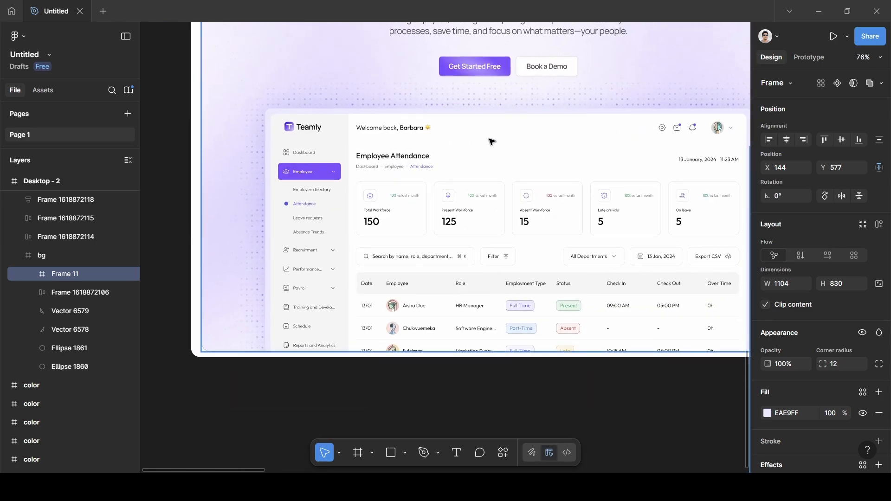
pyautogui.scroll(-4, 492, 142)
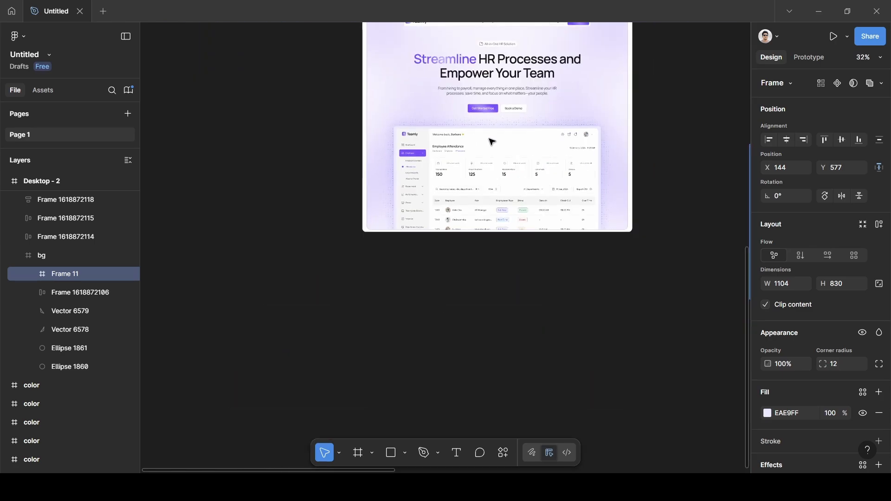
pyautogui.hscroll(3, 492, 142)
pyautogui.scroll(2, 491, 142)
pyautogui.hscroll(10, 492, 141)
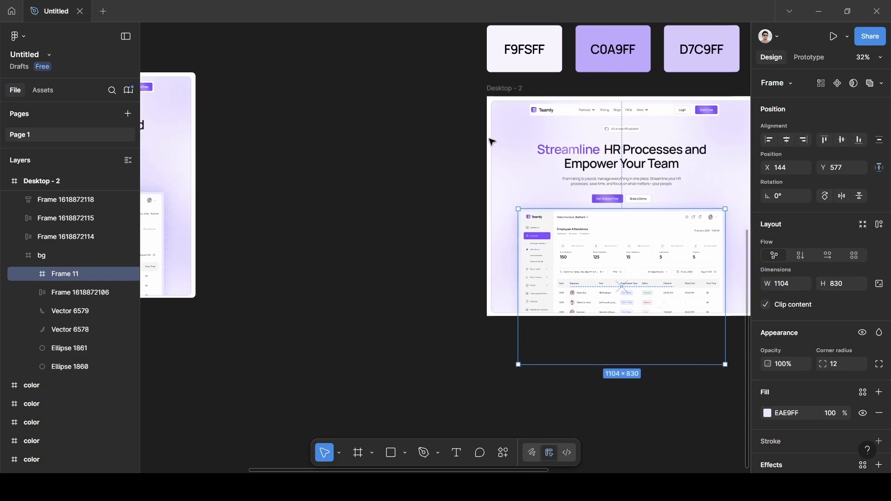
# - Cut the 1392 × 1160 pixels texture component with circle shape and 8px padding out of the canvas
pyautogui.click(589, 171)
pyautogui.scroll(8, 590, 171)
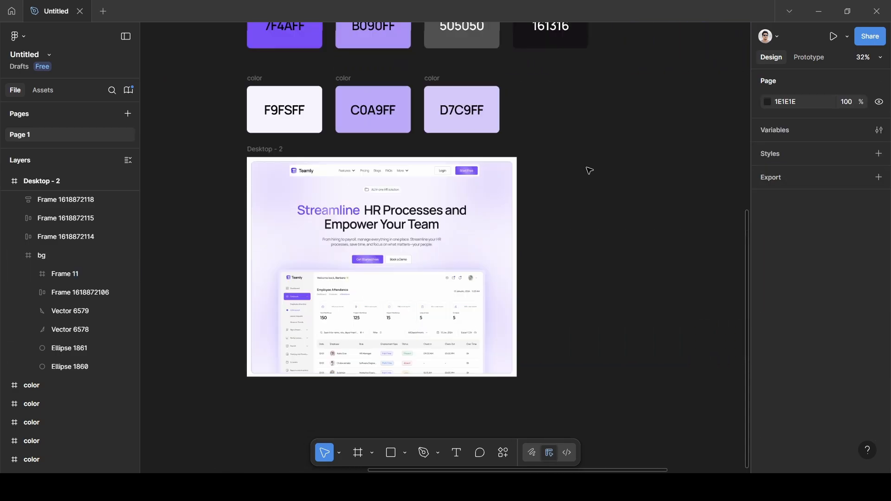
pyautogui.hscroll(9, 598, 175)
pyautogui.scroll(6, 557, 167)
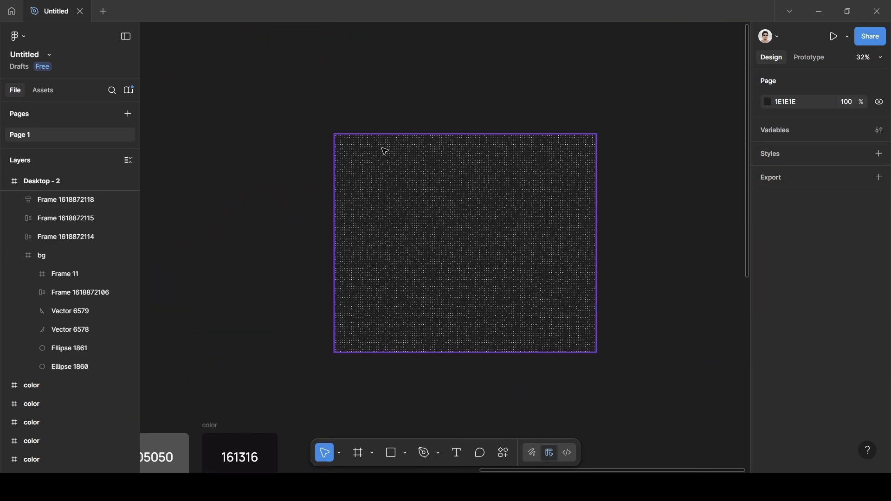
pyautogui.click(431, 174)
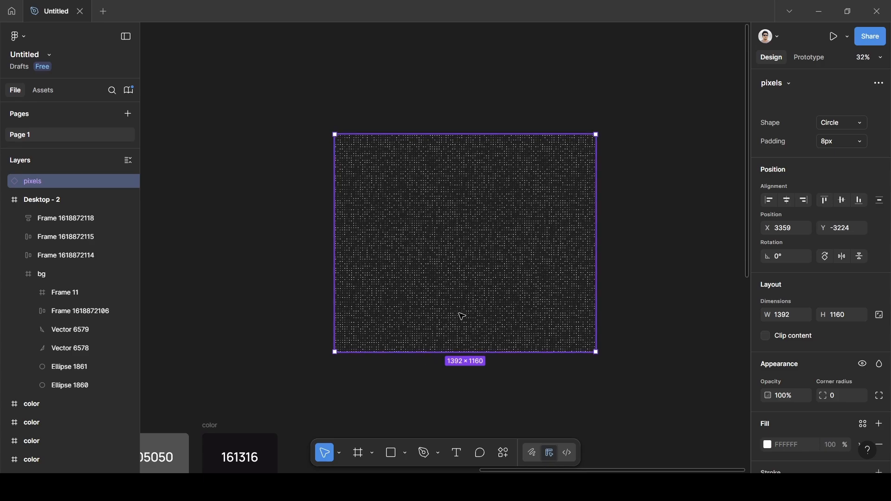
pyautogui.scroll(-2, 460, 314)
pyautogui.scroll(-10, 461, 312)
pyautogui.hscroll(-10, 461, 313)
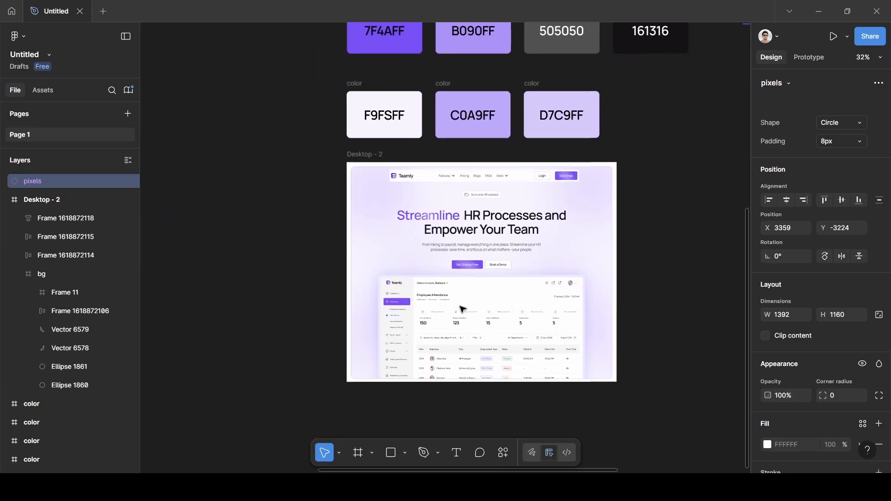
pyautogui.keyDown('ctrl'); pyautogui.scroll(5, 505, 308); pyautogui.keyUp('ctrl')
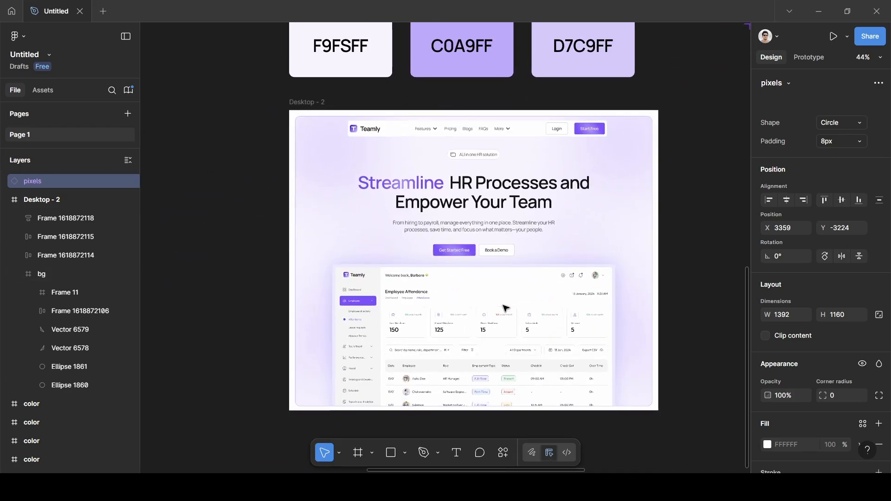
pyautogui.scroll(9, 710, 243)
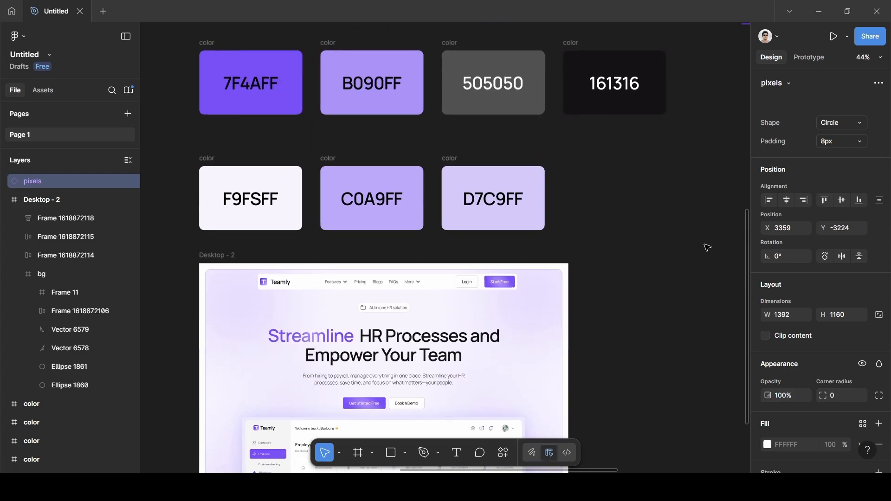
pyautogui.hscroll(7, 706, 248)
pyautogui.scroll(5, 649, 237)
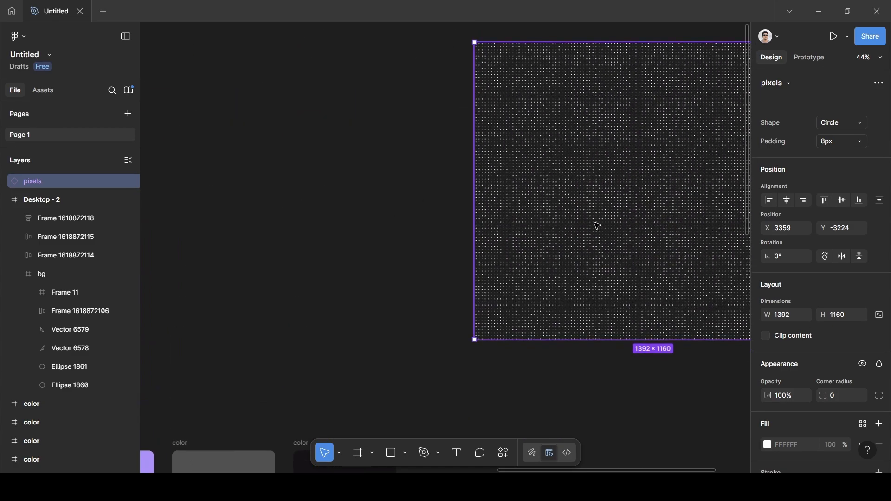
pyautogui.press('Delete')
# - Paste the pixels texture into the bg frame of Desktop - 2
pyautogui.scroll(-8, 597, 226)
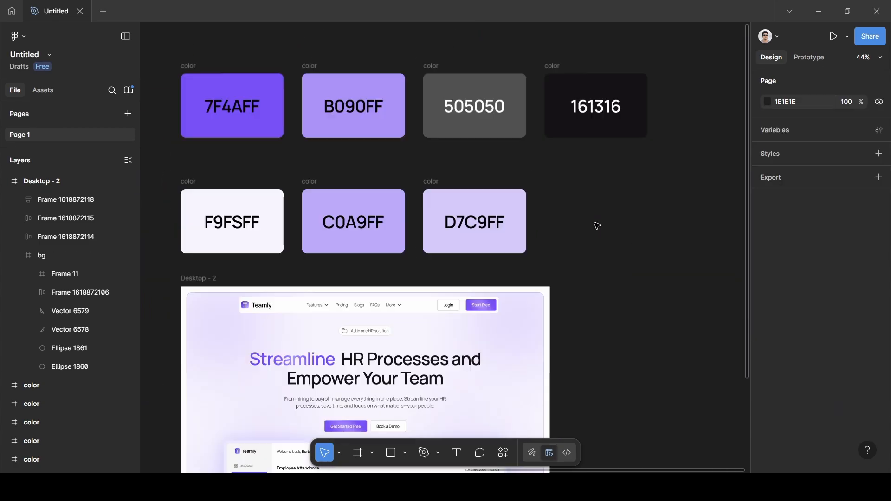
pyautogui.scroll(-7, 596, 225)
pyautogui.scroll(4, 555, 199)
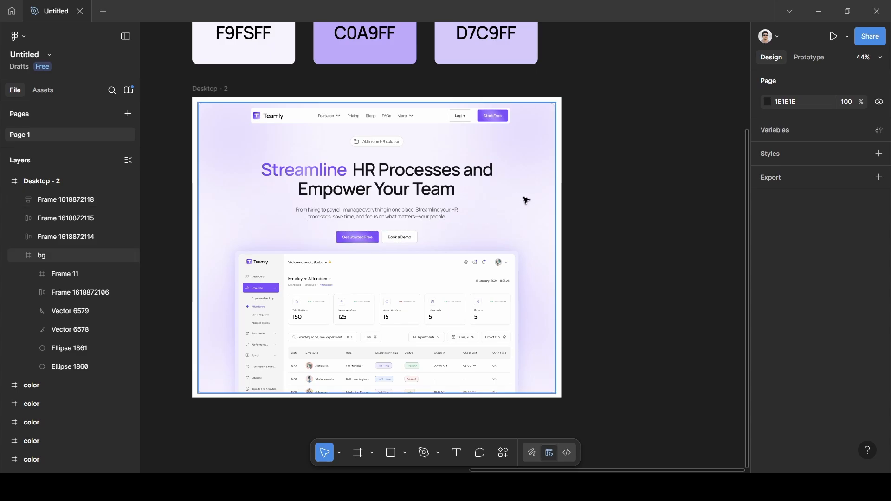
pyautogui.click(528, 200)
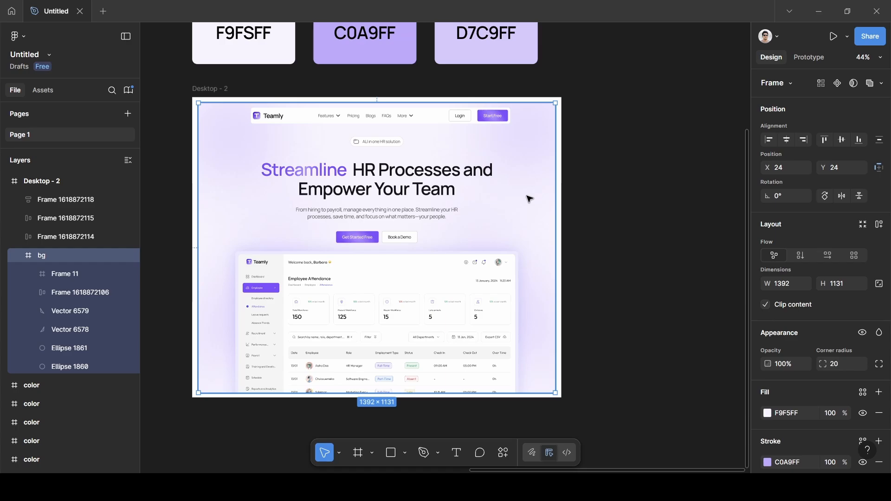
pyautogui.hotkey('ctrl', 'v')
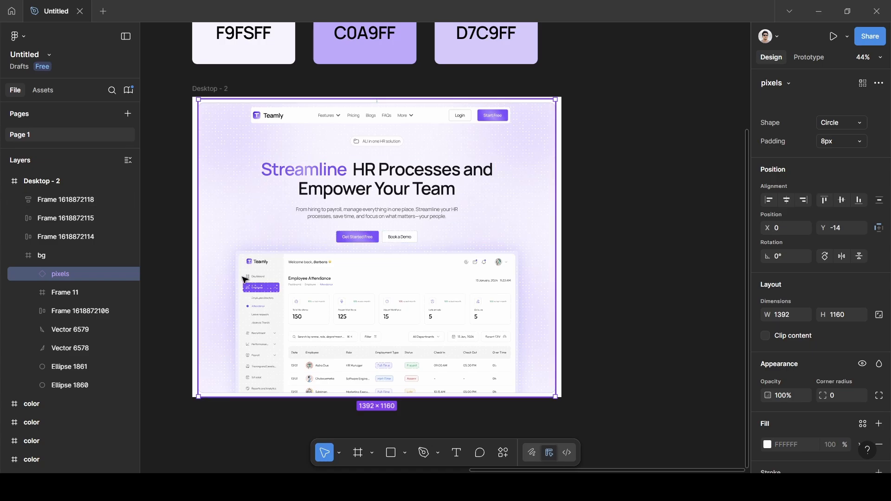
# - Draw a rectangle inside the bg frame and resize it to 1104 × 556 at X 144, Y 577, covering the dashboard mockup
pyautogui.click(47, 256)
pyautogui.press('r')
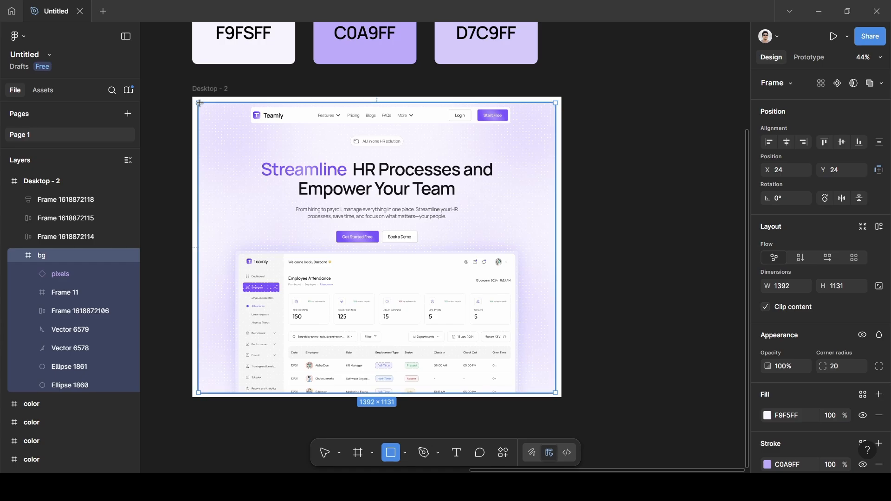
pyautogui.moveTo(199, 103); pyautogui.dragTo(555, 381)
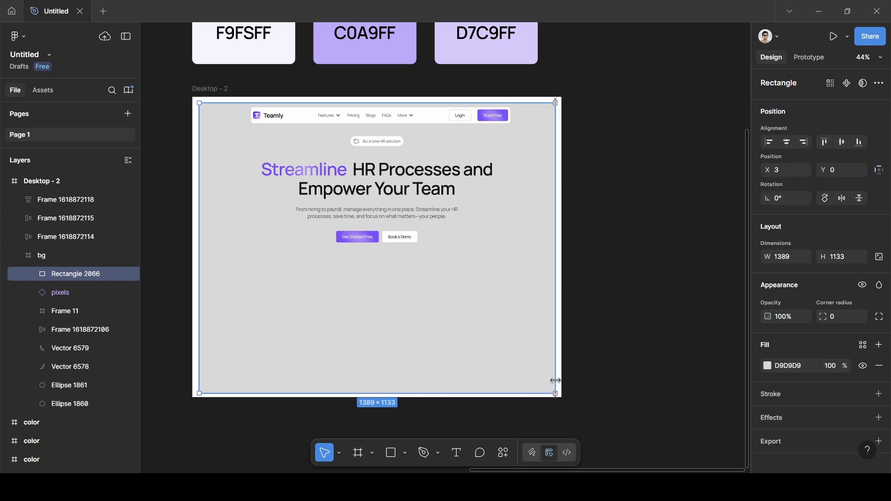
pyautogui.moveTo(328, 103); pyautogui.dragTo(346, 251)
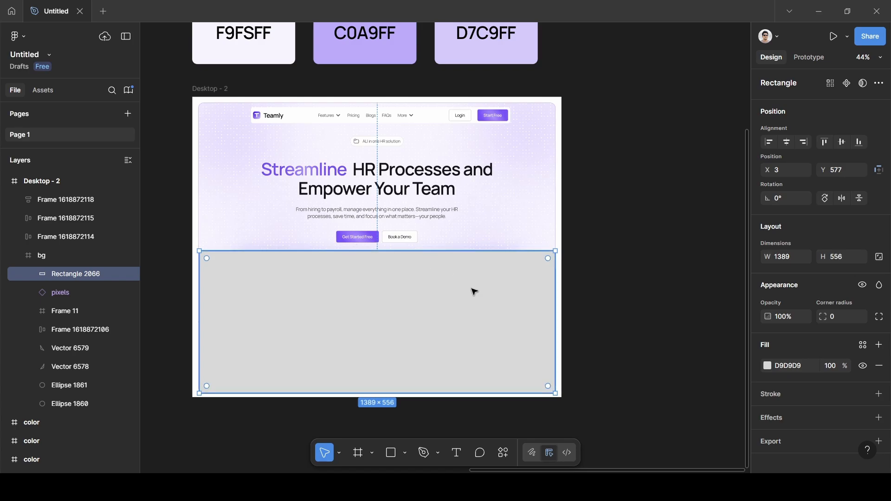
pyautogui.moveTo(555, 307); pyautogui.dragTo(518, 309)
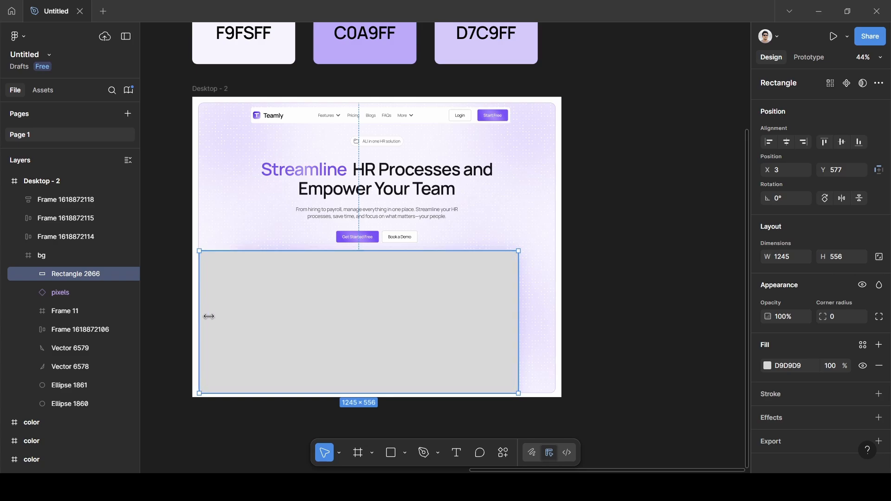
pyautogui.moveTo(208, 317); pyautogui.dragTo(237, 313)
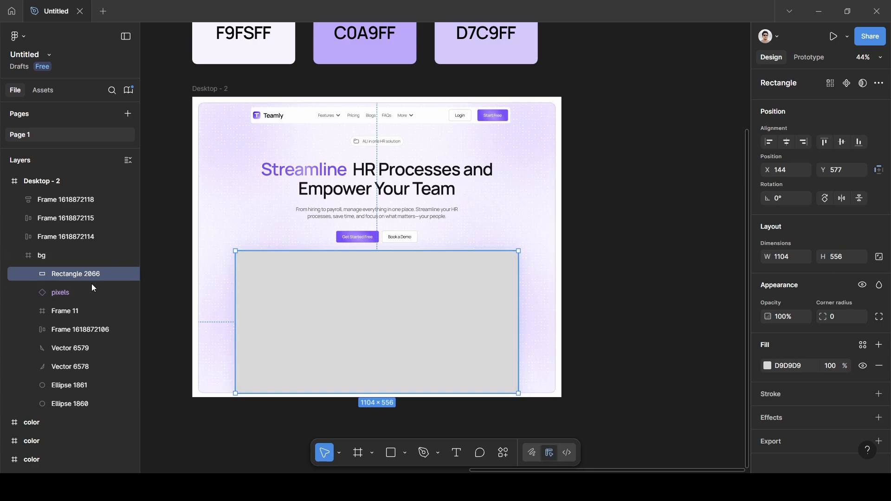
# - Use the new rectangle as a mask over the pixels texture
pyautogui.keyDown('shift'); pyautogui.click(67, 291); pyautogui.keyUp('shift')
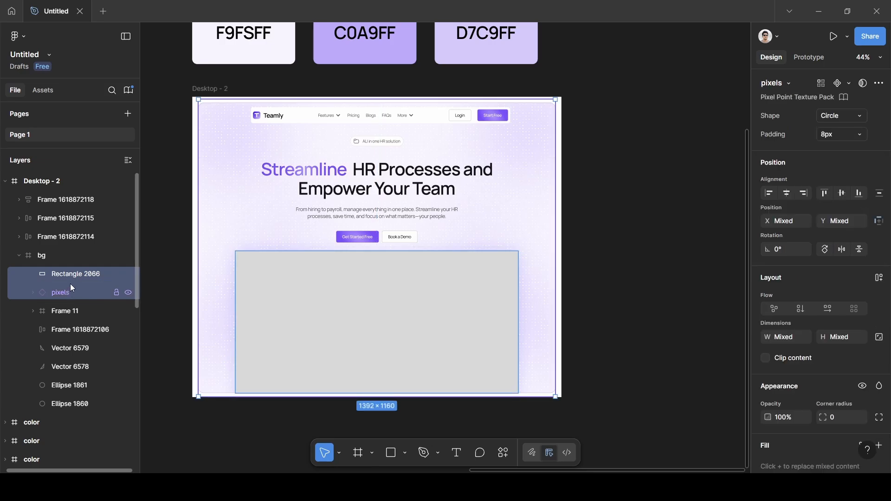
pyautogui.rightClick(71, 283)
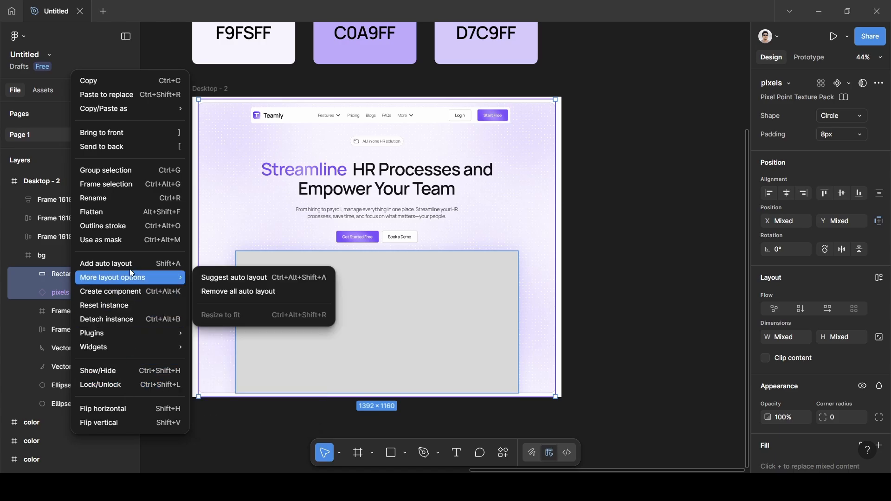
pyautogui.click(108, 240)
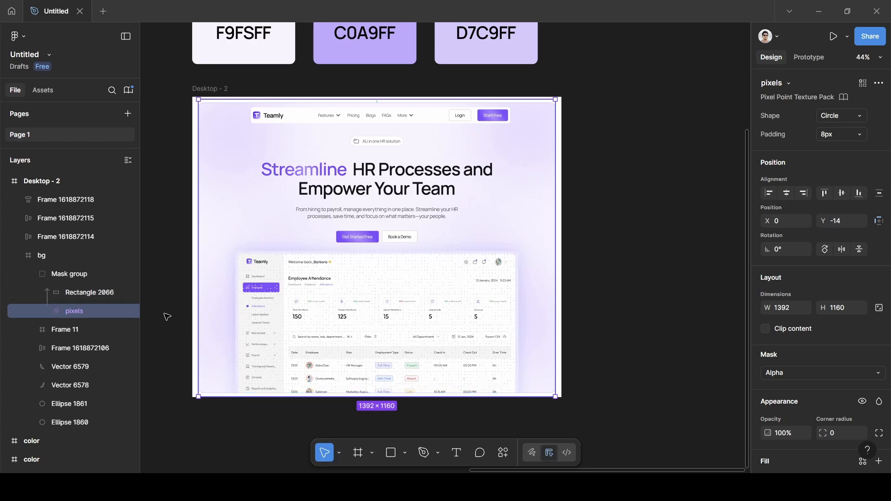
# - Collapse the mask group and reorder it beneath the dashboard mockup frame, Frame 11, within bg
pyautogui.click(28, 274)
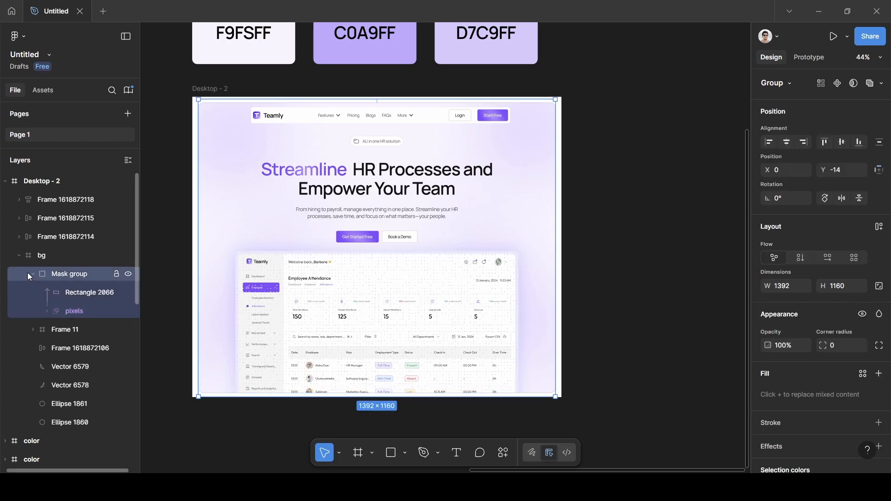
pyautogui.click(33, 273)
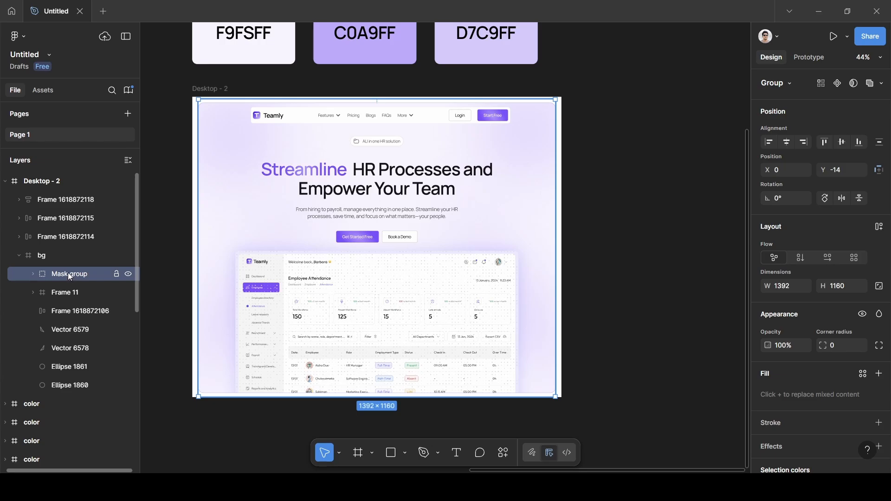
pyautogui.moveTo(68, 272); pyautogui.dragTo(69, 298)
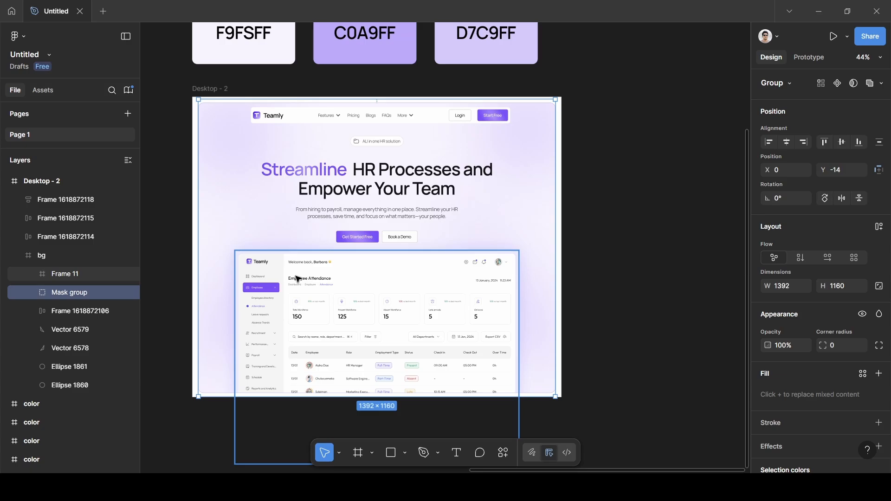
# - Fill the mask rectangle with the purple 7F4AFF sampled from the color swatch
pyautogui.click(33, 293)
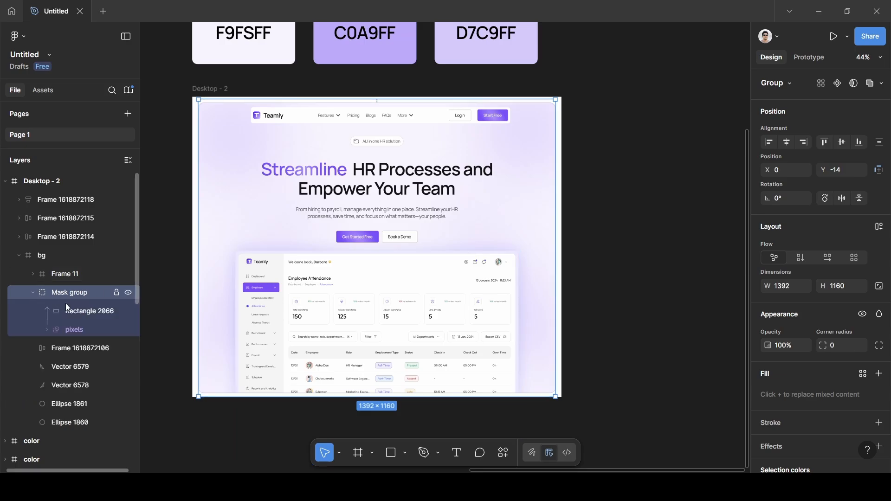
pyautogui.click(81, 309)
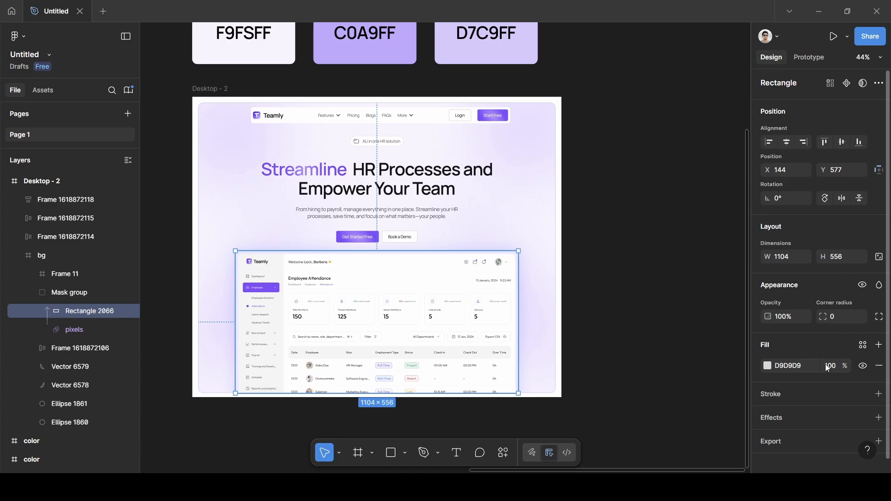
pyautogui.click(768, 366)
pyautogui.click(628, 345)
pyautogui.scroll(5, 524, 274)
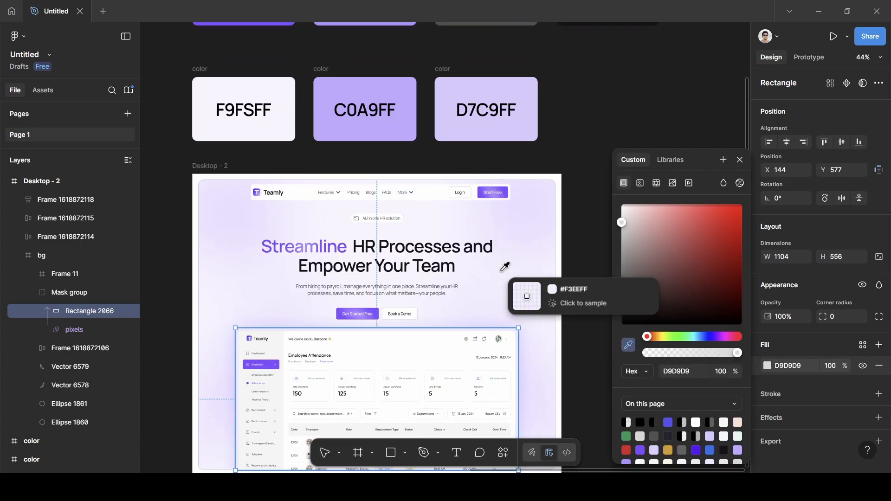
pyautogui.click(288, 110)
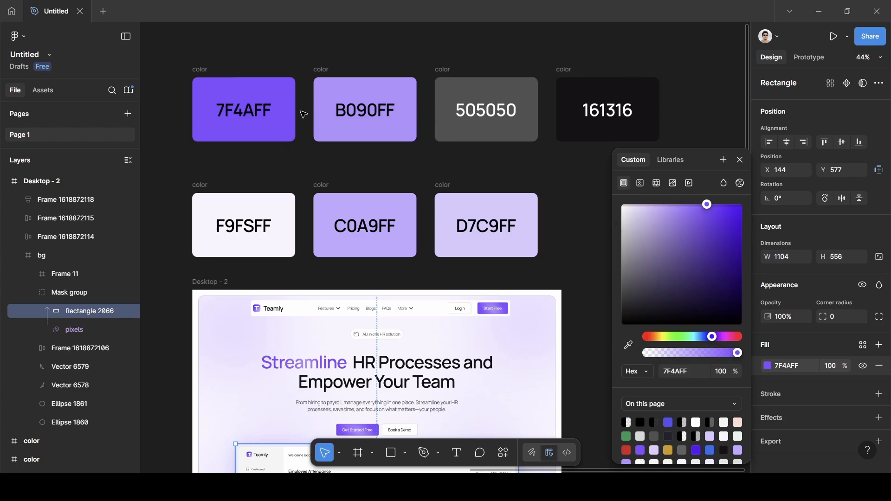
pyautogui.click(740, 160)
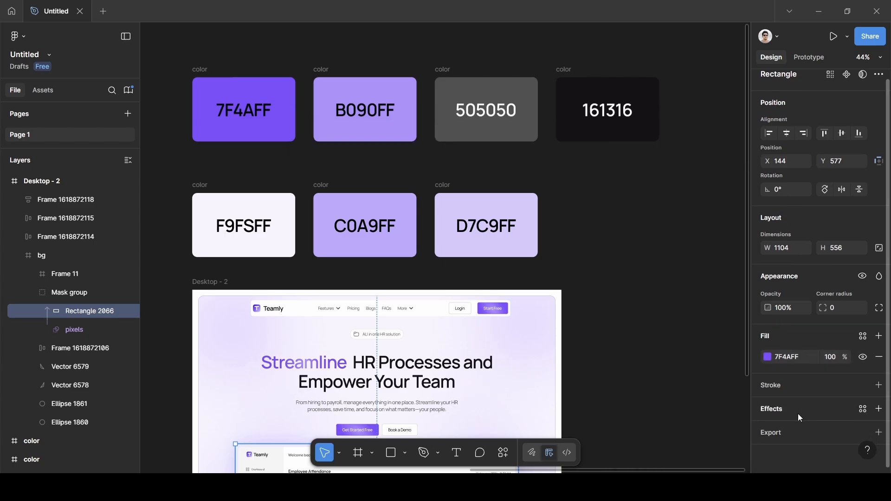
# - Add a uniform layer blur of 100 to the mask rectangle
pyautogui.click(797, 413)
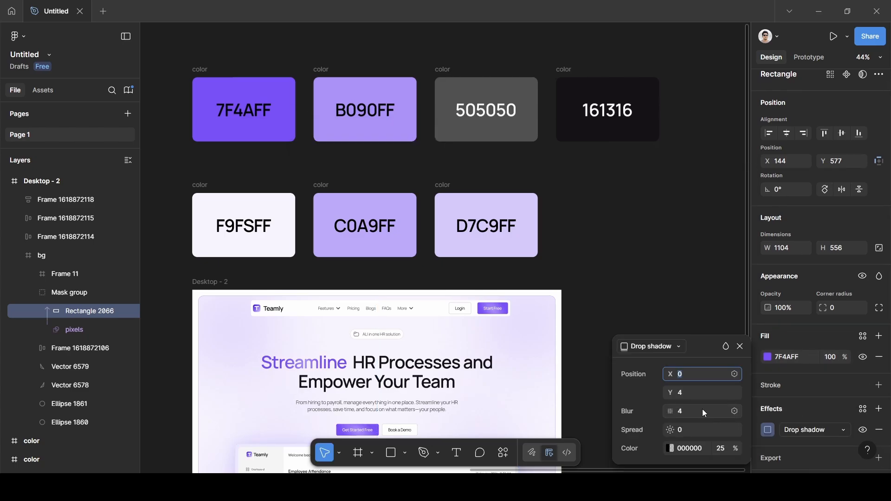
pyautogui.click(800, 430)
pyautogui.click(816, 403)
pyautogui.click(767, 430)
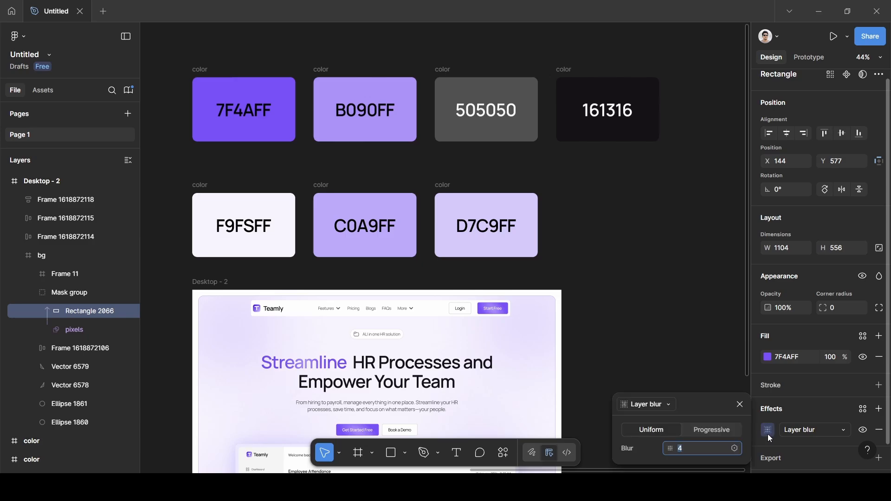
pyautogui.click(694, 449)
pyautogui.write('10')
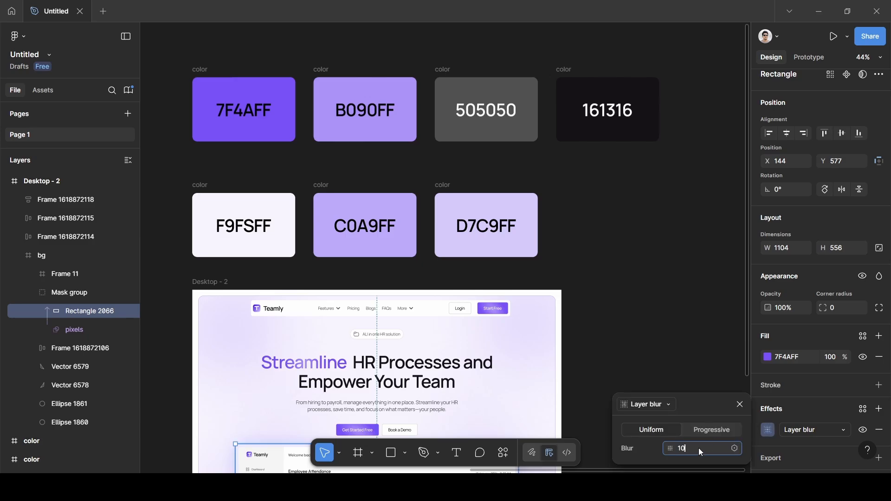
pyautogui.write('0')
pyautogui.press('Return')
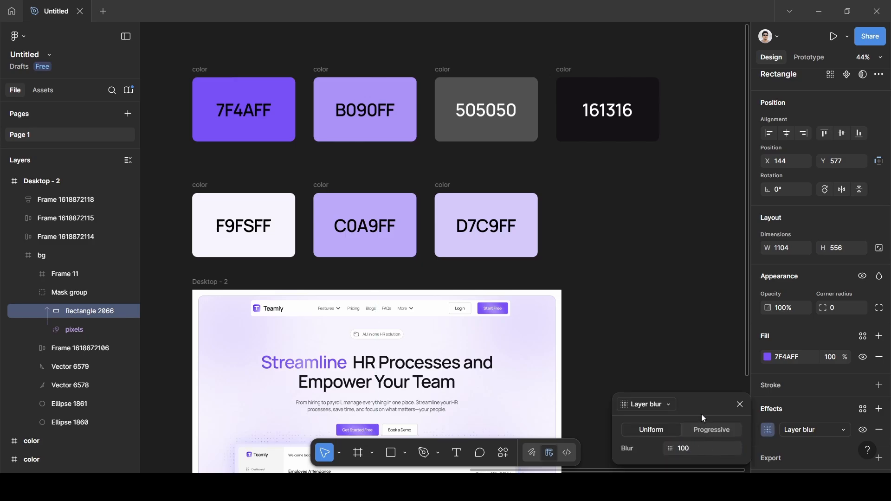
pyautogui.click(740, 405)
pyautogui.click(642, 363)
# - Compare the dotted pattern around the dashboard mockup in Desktop - 2 with the one in Desktop - 1
pyautogui.scroll(-5, 643, 363)
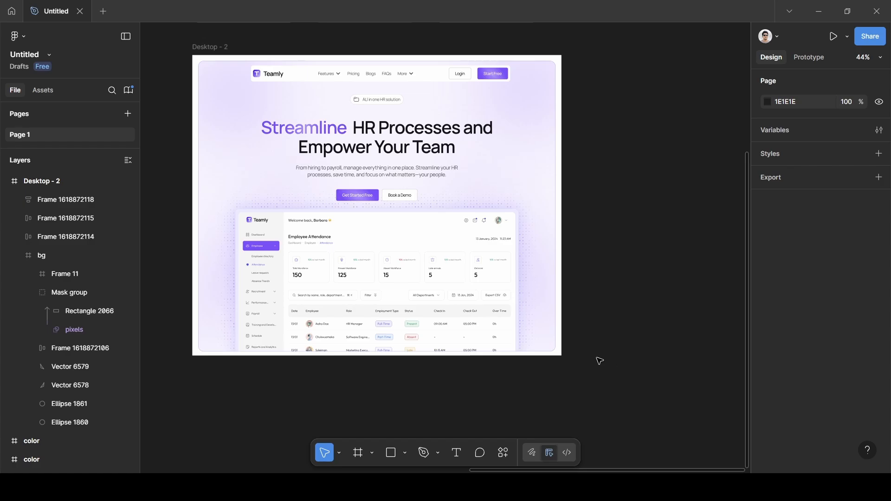
pyautogui.scroll(-2, 434, 314)
pyautogui.hscroll(7, 429, 314)
pyautogui.hscroll(-6, 429, 317)
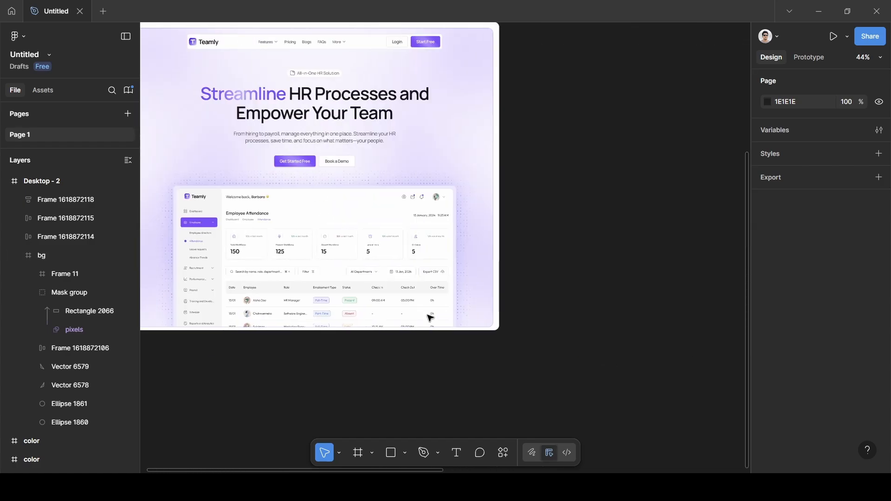
pyautogui.hscroll(-8, 429, 317)
pyautogui.scroll(2, 427, 316)
pyautogui.hscroll(4, 427, 316)
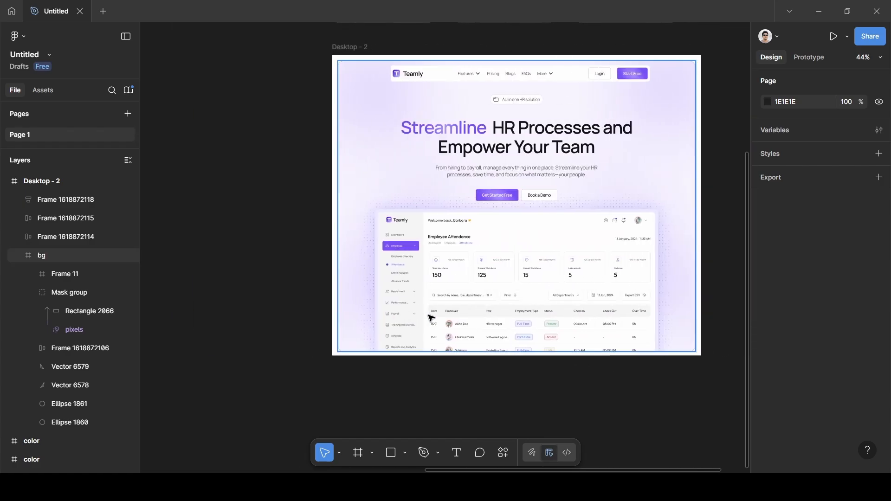
# - Move the hero text and buttons frame in Desktop - 2 up to about Y 223, closer to the badge
pyautogui.click(549, 148)
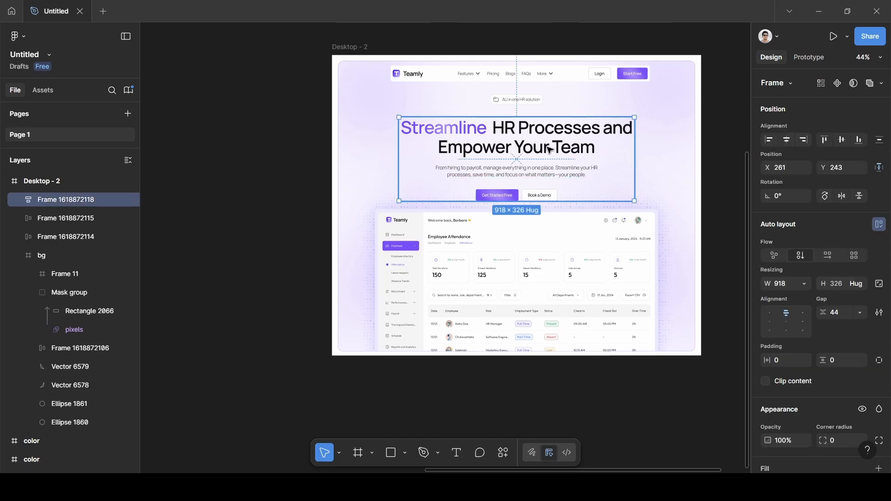
pyautogui.moveTo(548, 150); pyautogui.dragTo(548, 144)
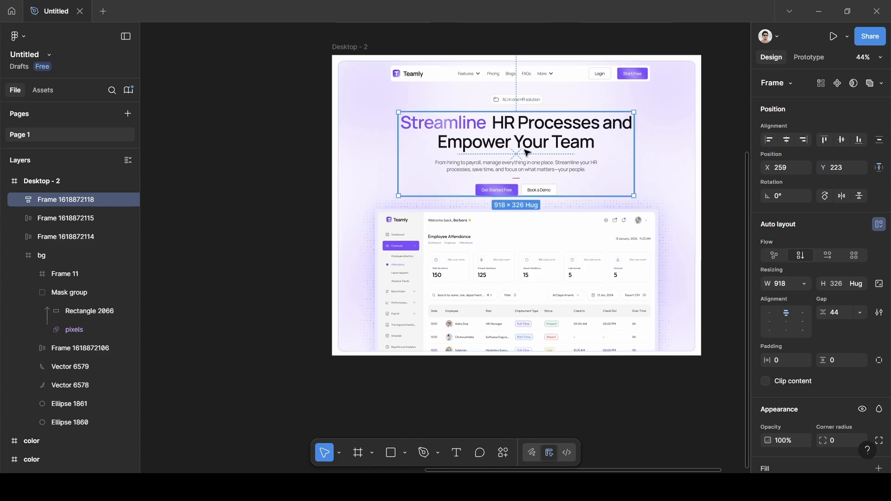
pyautogui.click(352, 144)
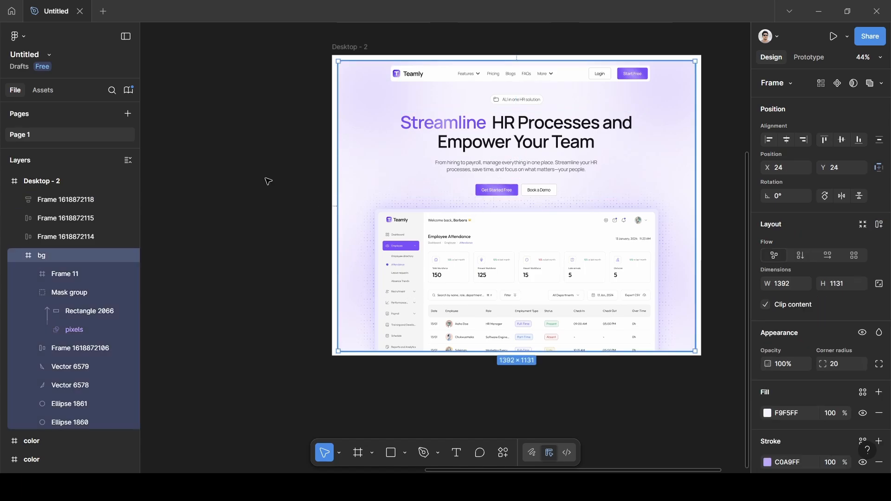
# - Reposition the blurred background vectors: Vector 6579 to about X 1065, Y 442 and Vector 6578 to about X -213, Y 484
pyautogui.click(56, 368)
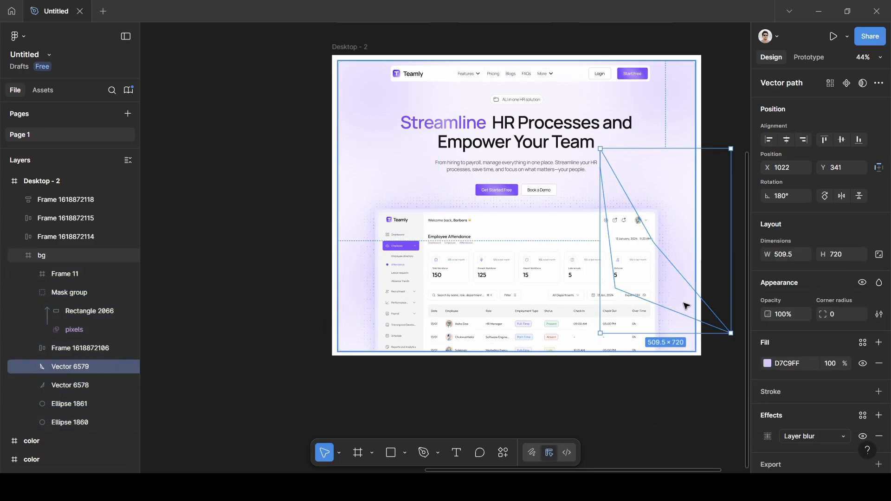
pyautogui.moveTo(687, 308); pyautogui.dragTo(688, 329)
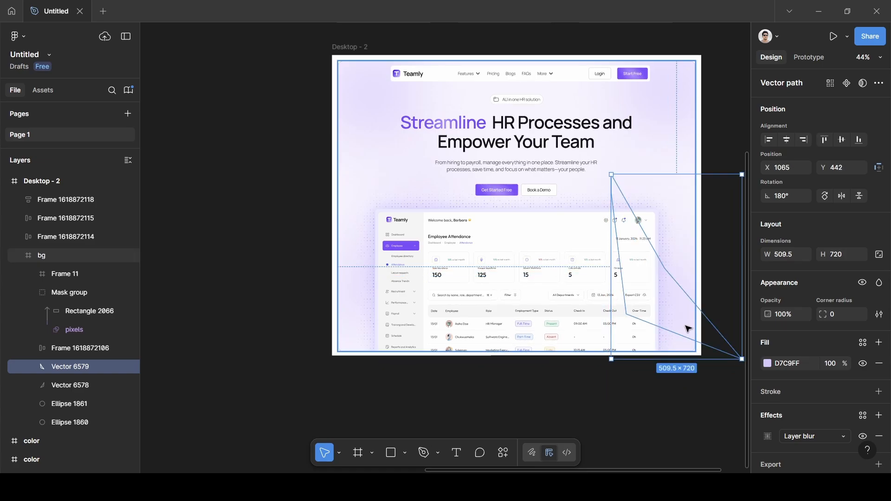
pyautogui.click(62, 385)
pyautogui.moveTo(362, 299); pyautogui.dragTo(347, 323)
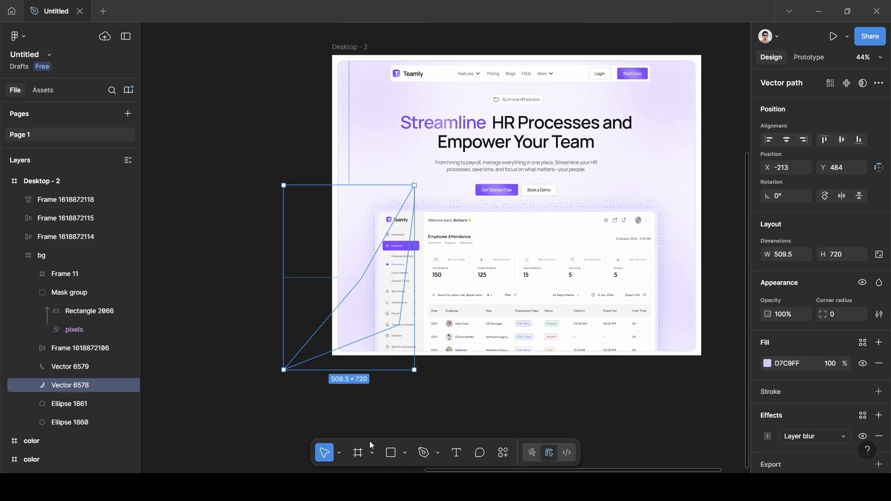
pyautogui.click(480, 420)
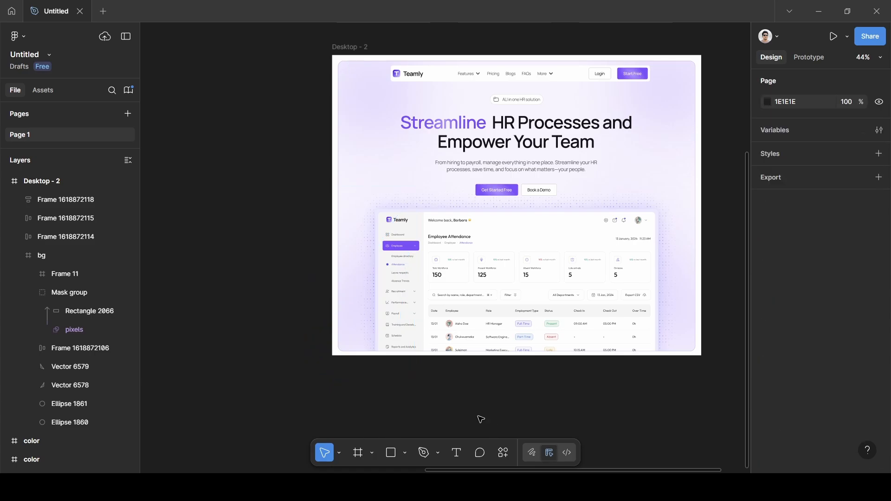
# - Center the hero text frame horizontally in Desktop - 2 and check the centering of the dashboard mockup and the badge
pyautogui.click(509, 147)
pyautogui.click(781, 140)
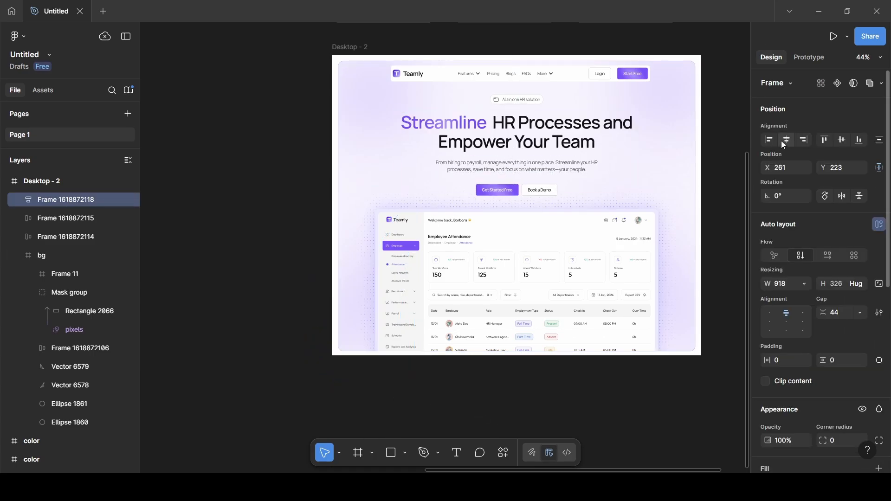
pyautogui.click(578, 243)
pyautogui.doubleClick(563, 246)
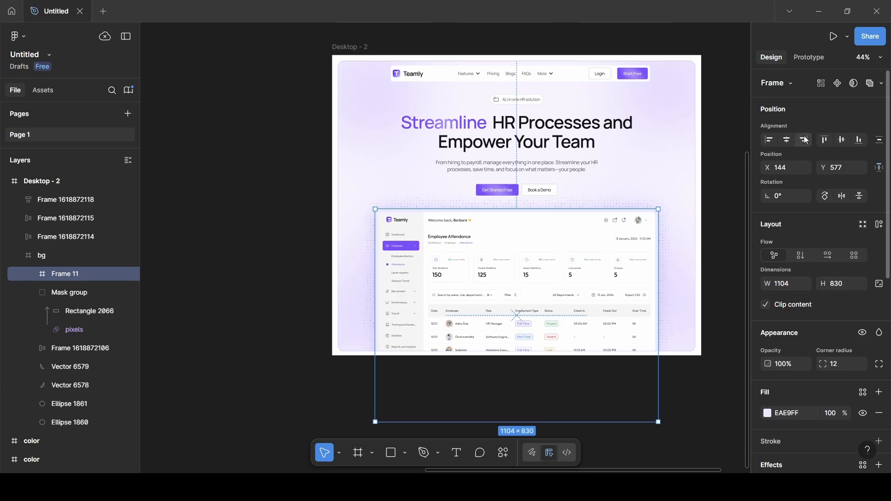
pyautogui.click(517, 103)
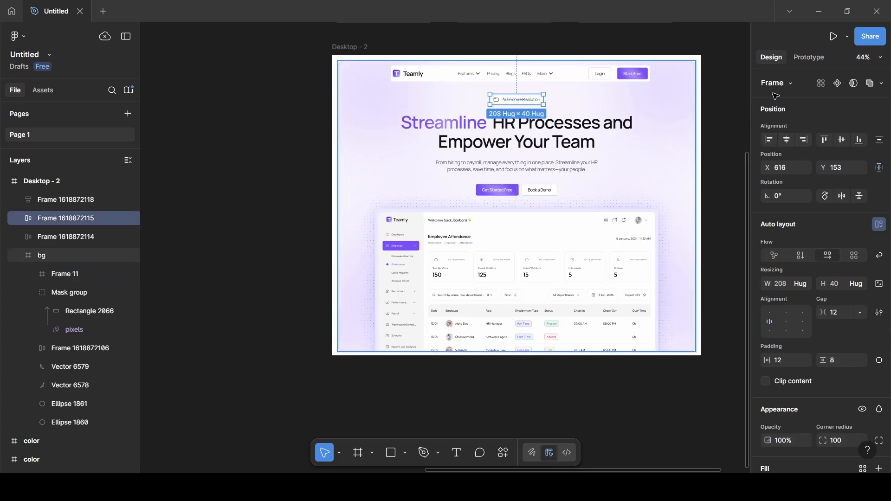
pyautogui.click(513, 158)
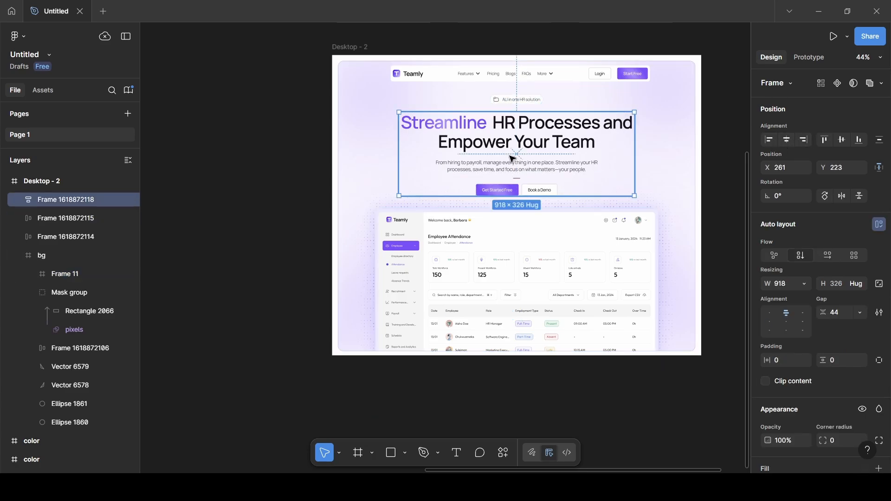
pyautogui.click(722, 134)
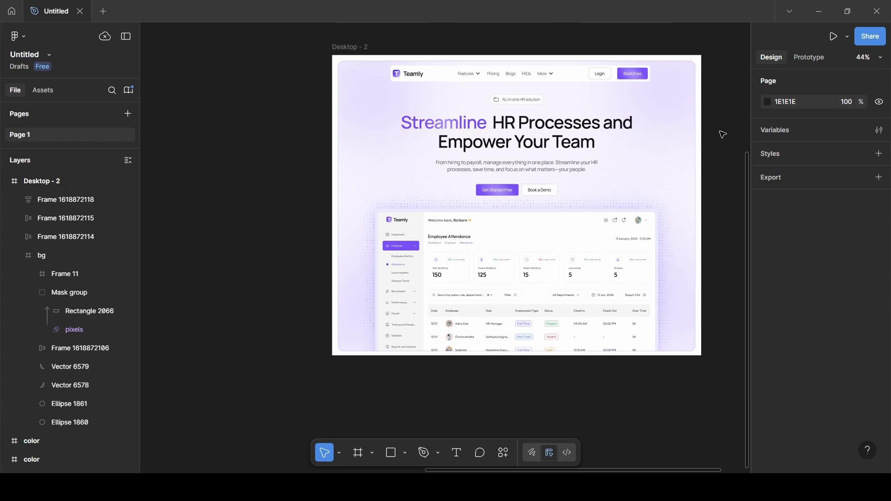
pyautogui.hscroll(3, 723, 135)
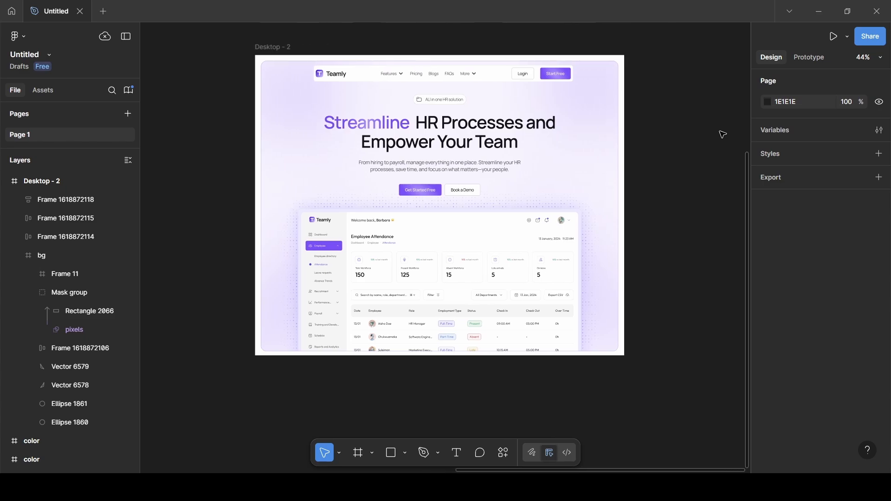